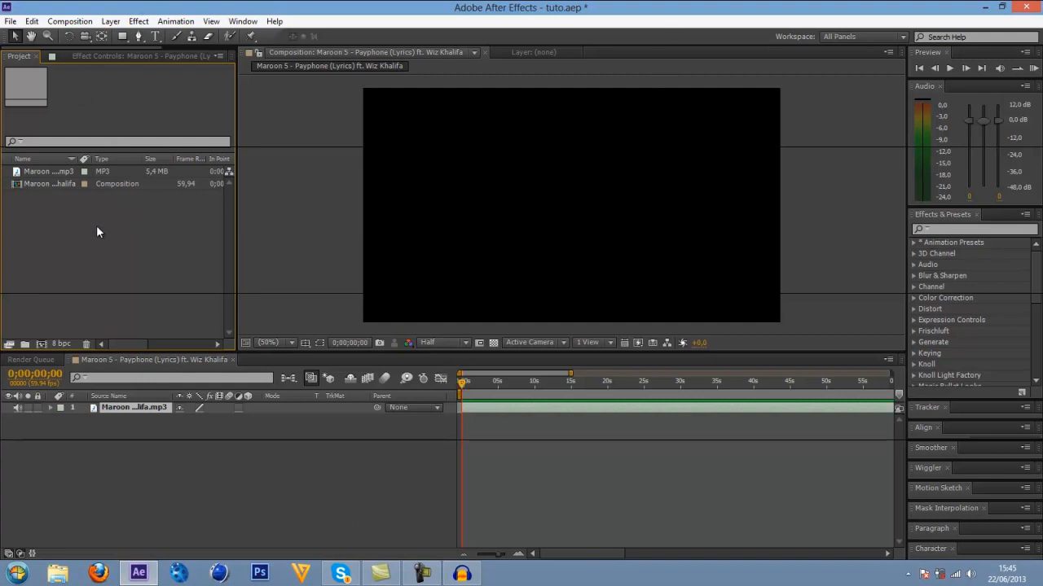
# Preview the MP3 layer's audio from the start of the composition.
pyautogui.click(47, 171)
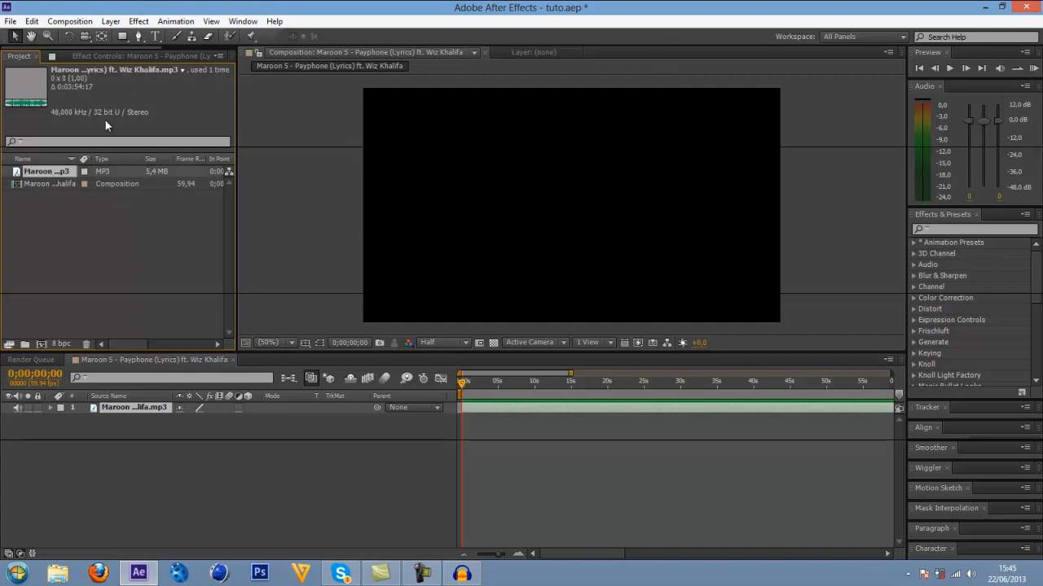
pyautogui.moveTo(464, 382)
pyautogui.mouseDown()
pyautogui.moveTo(571, 382)
pyautogui.moveTo(466, 382)
pyautogui.mouseUp()
pyautogui.click(469, 385)
pyautogui.press('KP_Decimal')
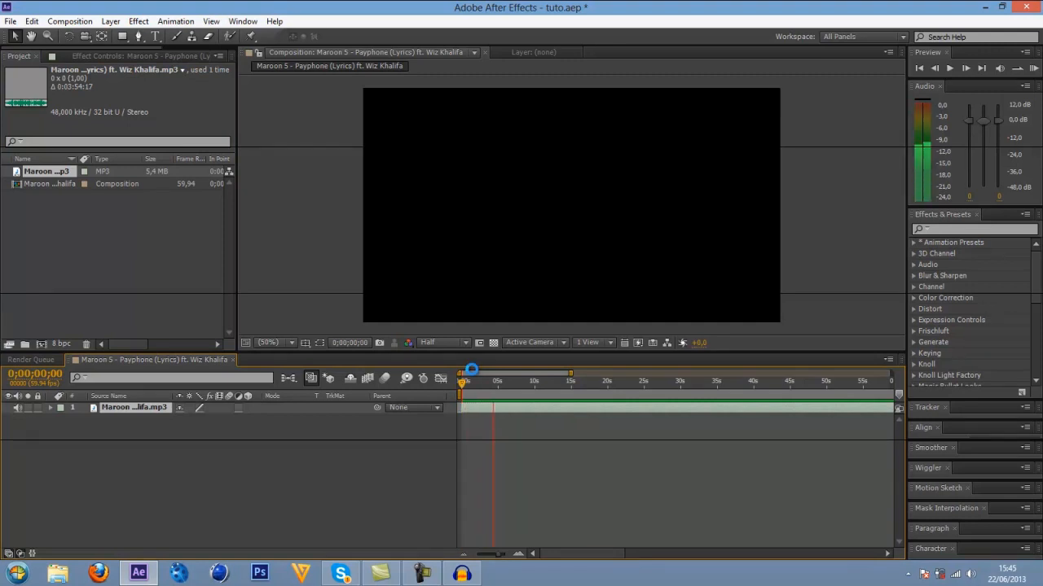
pyautogui.press('space')
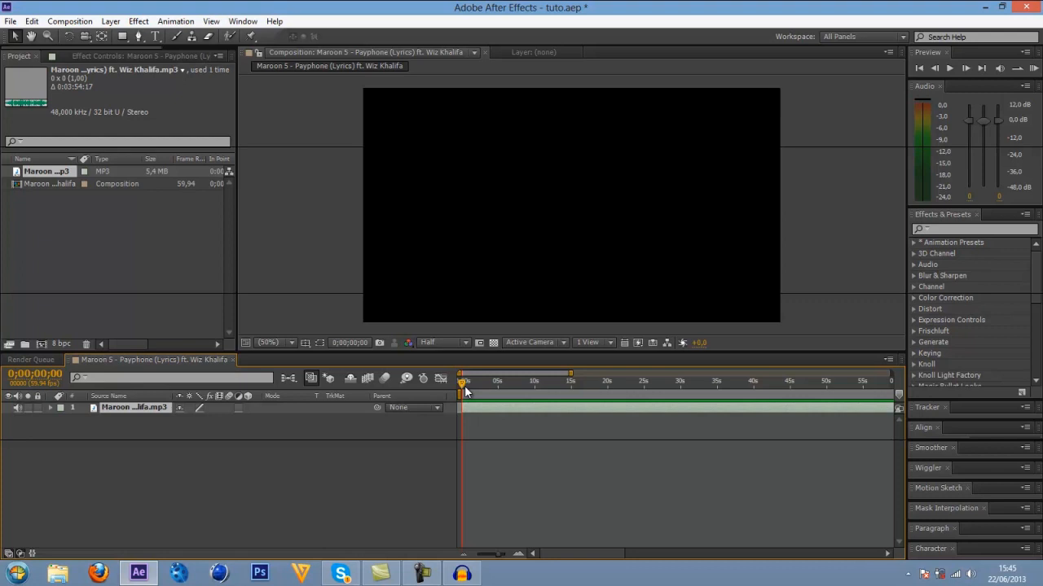
pyautogui.moveTo(465, 388)
pyautogui.mouseDown()
pyautogui.moveTo(630, 384)
pyautogui.moveTo(463, 384)
pyautogui.mouseUp()
pyautogui.click(286, 471)
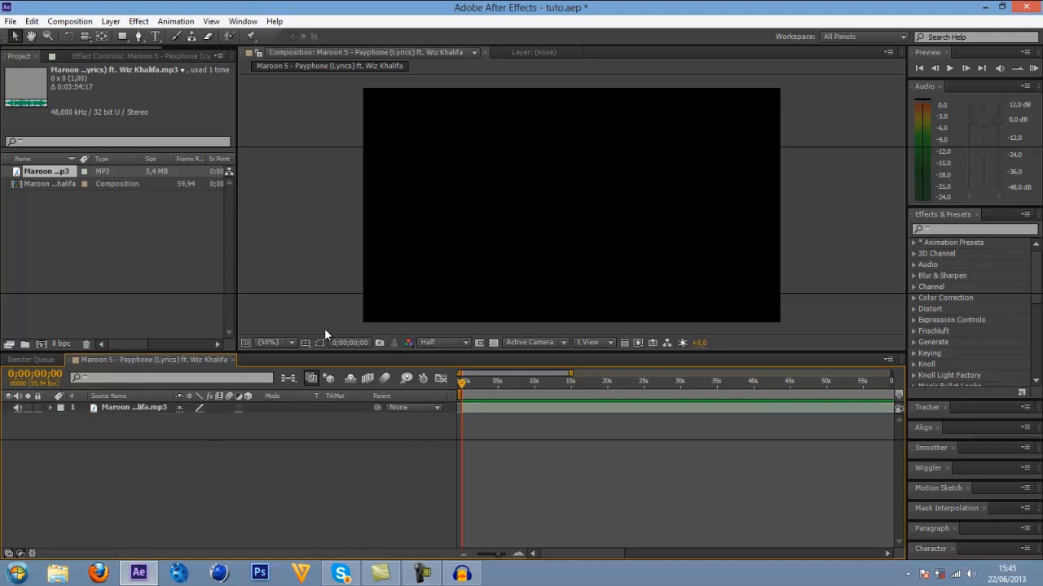
pyautogui.click(122, 408)
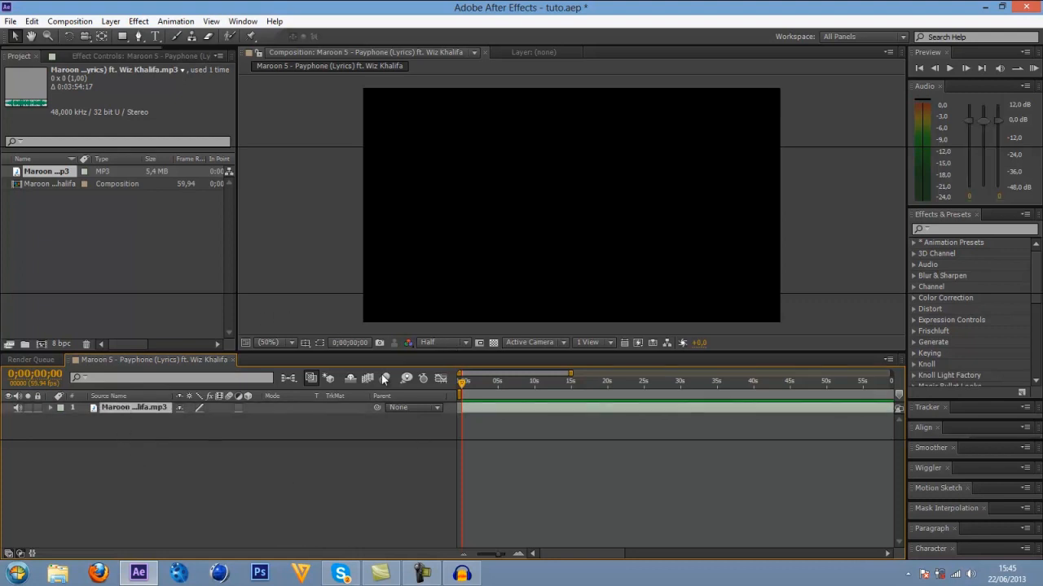
pyautogui.click(52, 171)
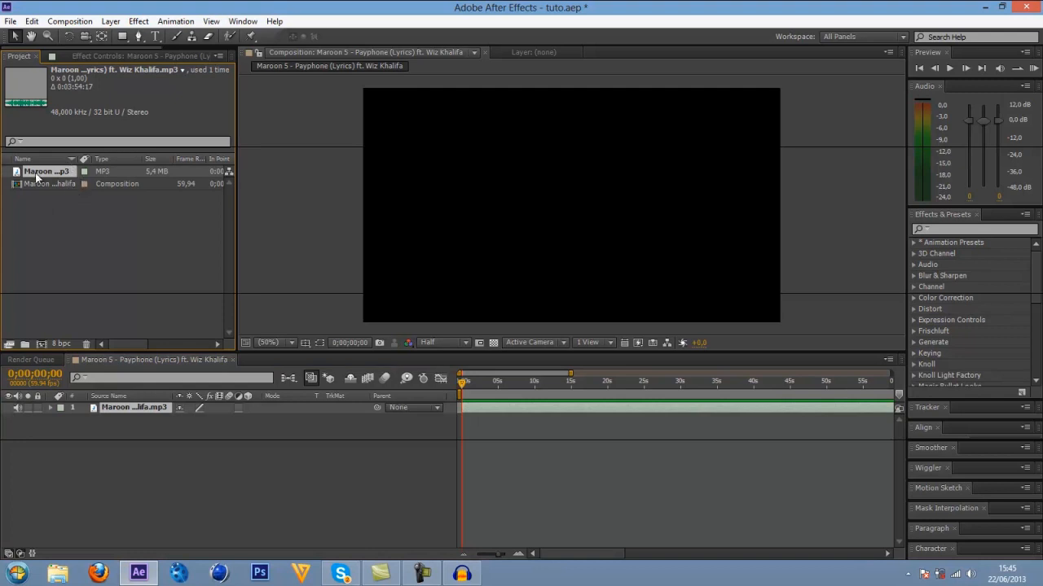
pyautogui.moveTo(35, 177); pyautogui.dragTo(41, 342)
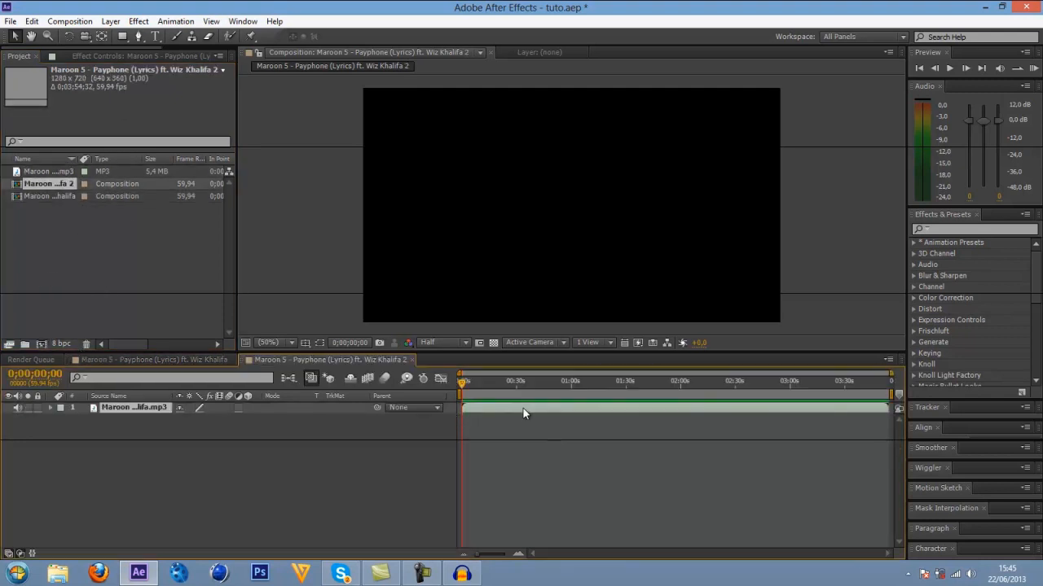
pyautogui.press('Delete')
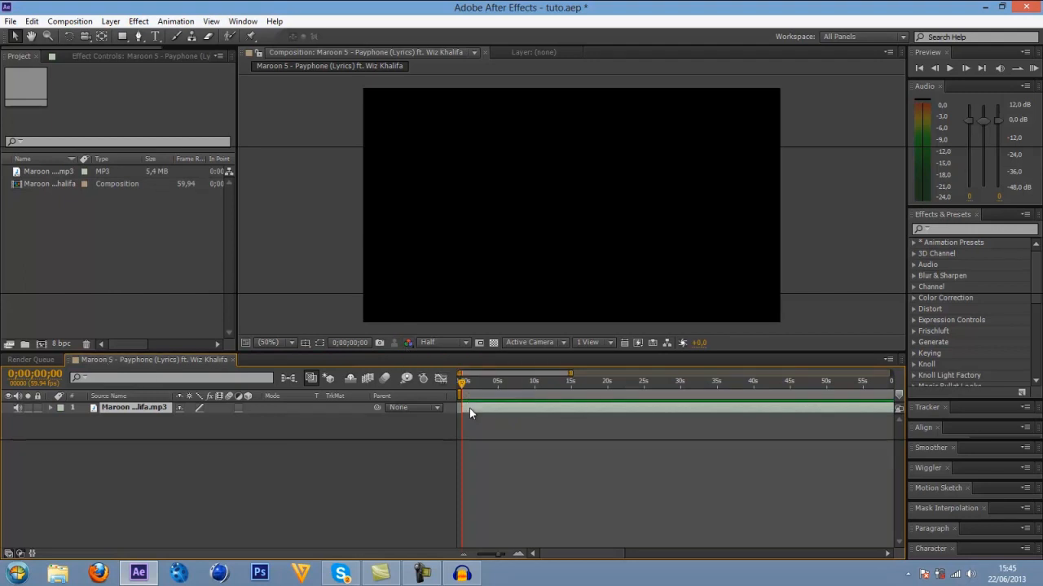
# Reveal the audio waveform of the MP3 layer in enough detail to distinguish individual beats.
pyautogui.press('l')
pyautogui.press('l')
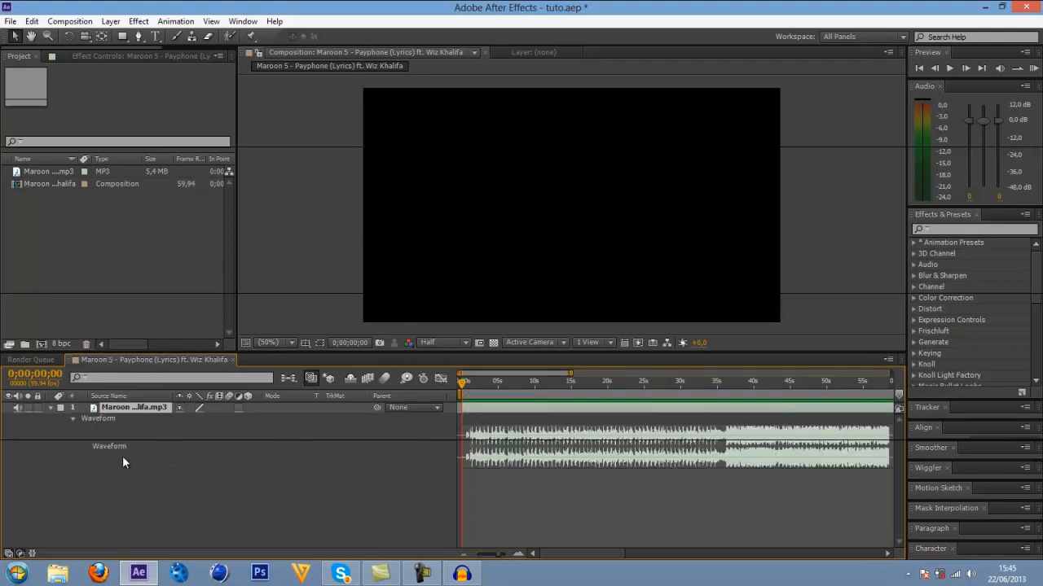
pyautogui.click(519, 554)
pyautogui.click(519, 555)
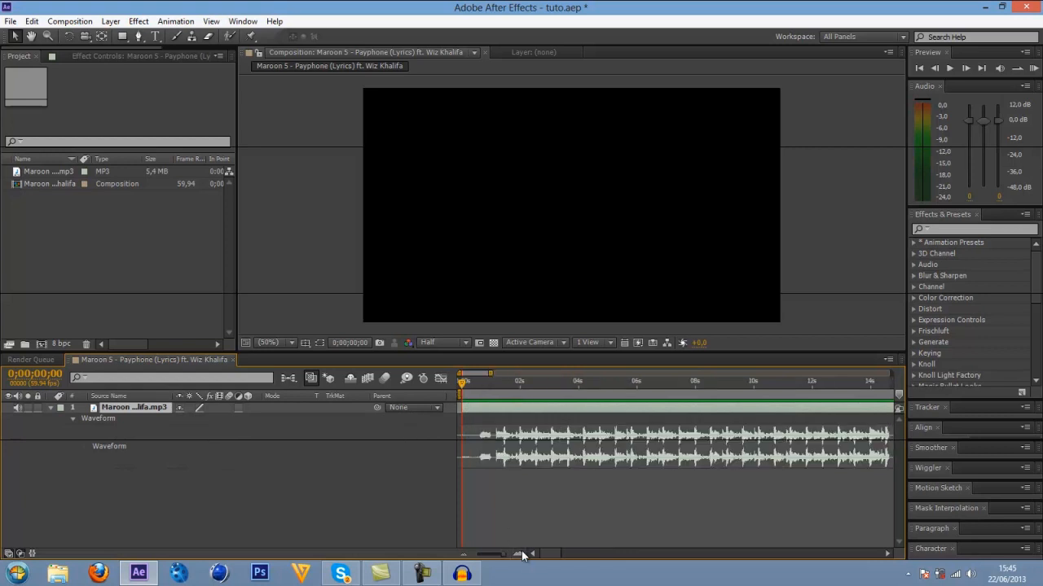
pyautogui.click(519, 555)
# Preview the audio from the start and place the time indicator on the first strong beat at 0;00;01;27.
pyautogui.moveTo(462, 383)
pyautogui.mouseDown()
pyautogui.moveTo(510, 392)
pyautogui.moveTo(462, 383)
pyautogui.mouseUp()
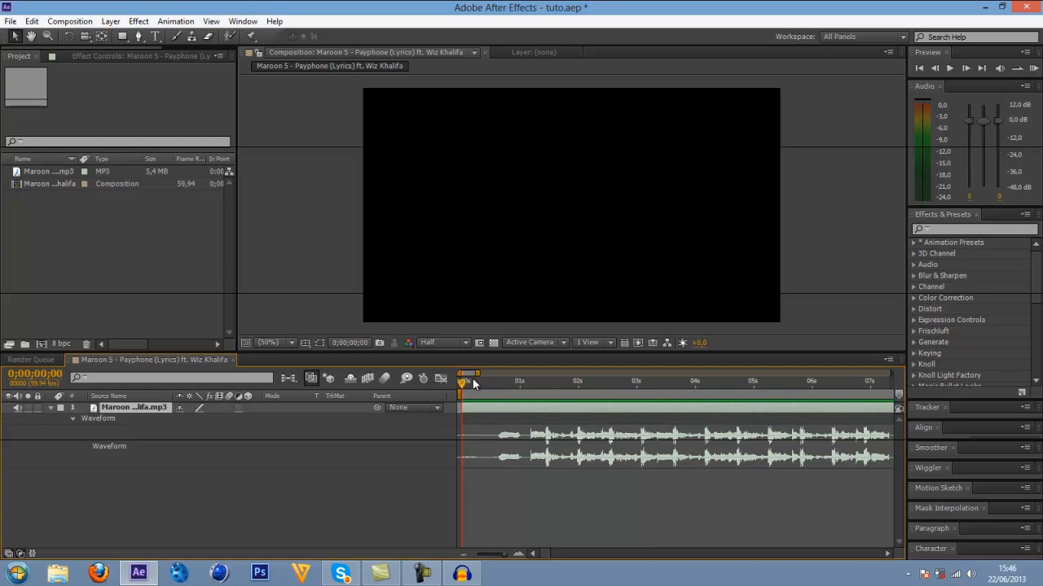
pyautogui.press('KP_Decimal')
pyautogui.moveTo(535, 386); pyautogui.dragTo(544, 387)
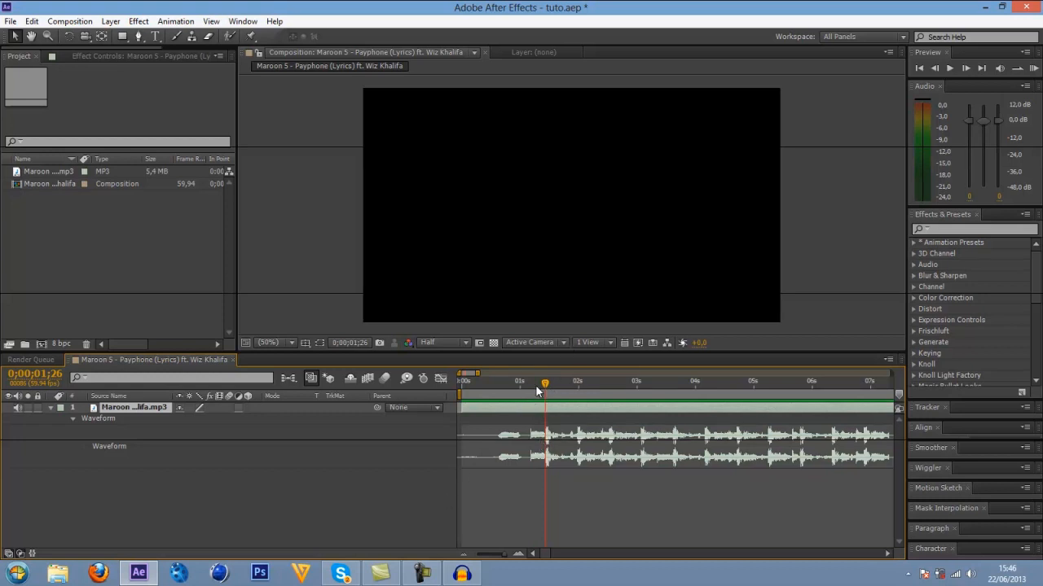
pyautogui.moveTo(545, 386); pyautogui.dragTo(547, 382)
pyautogui.click(464, 556)
pyautogui.click(519, 554)
pyautogui.click(521, 553)
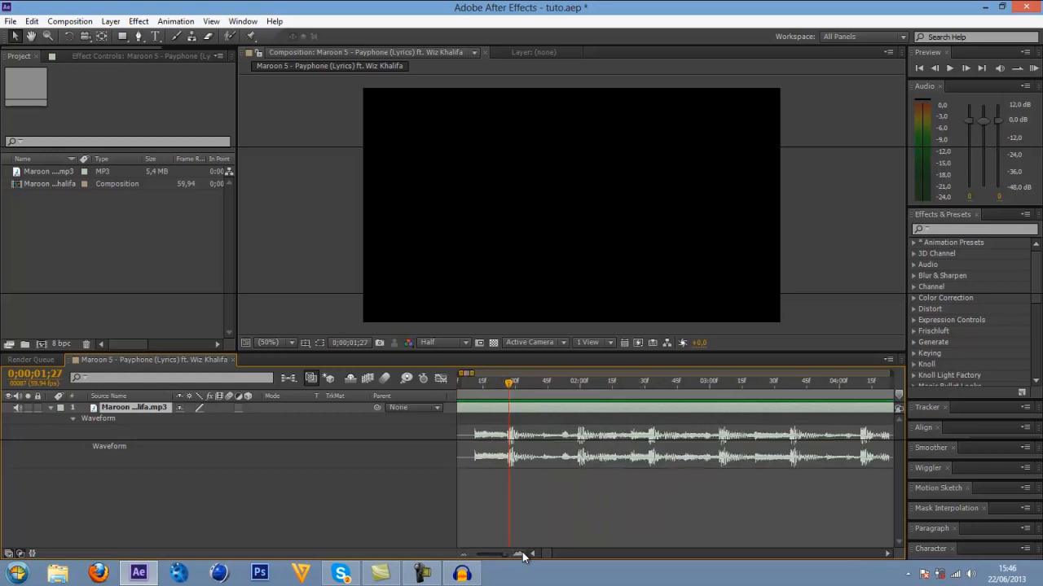
pyautogui.click(520, 554)
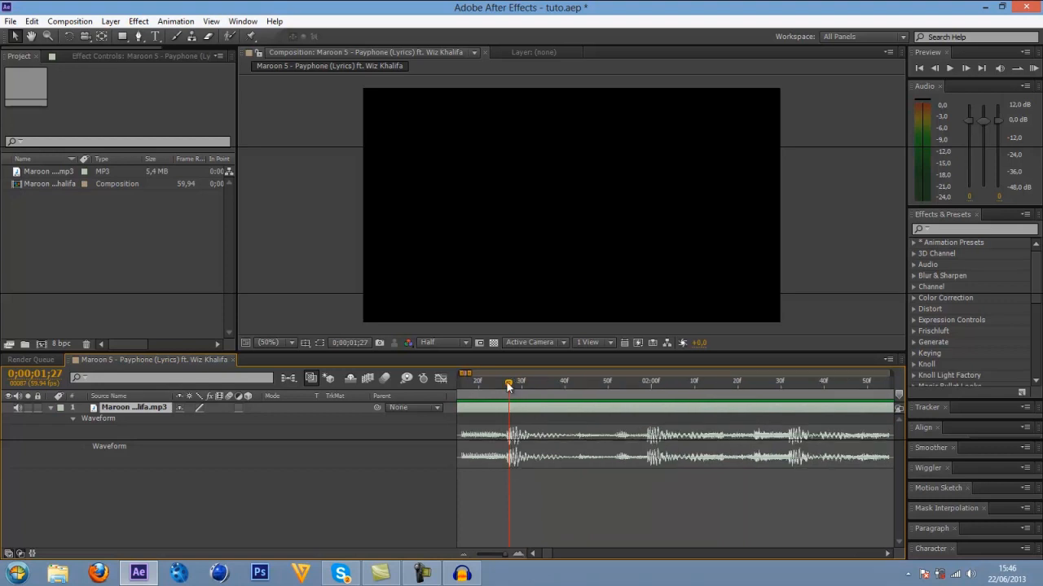
pyautogui.moveTo(508, 387); pyautogui.dragTo(509, 387)
pyautogui.press('KP_Decimal')
pyautogui.rightClick(508, 411)
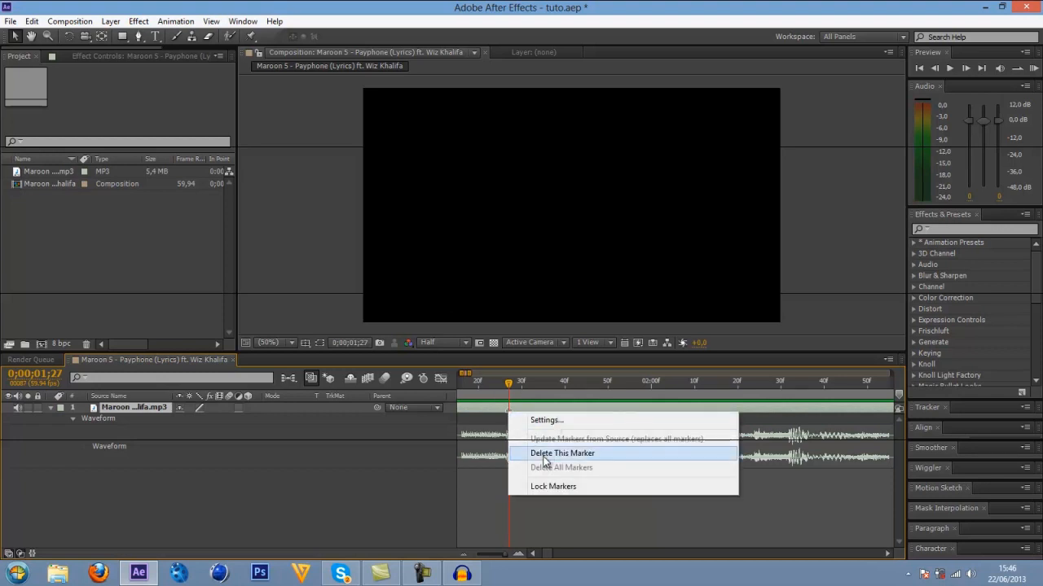
pyautogui.click(544, 453)
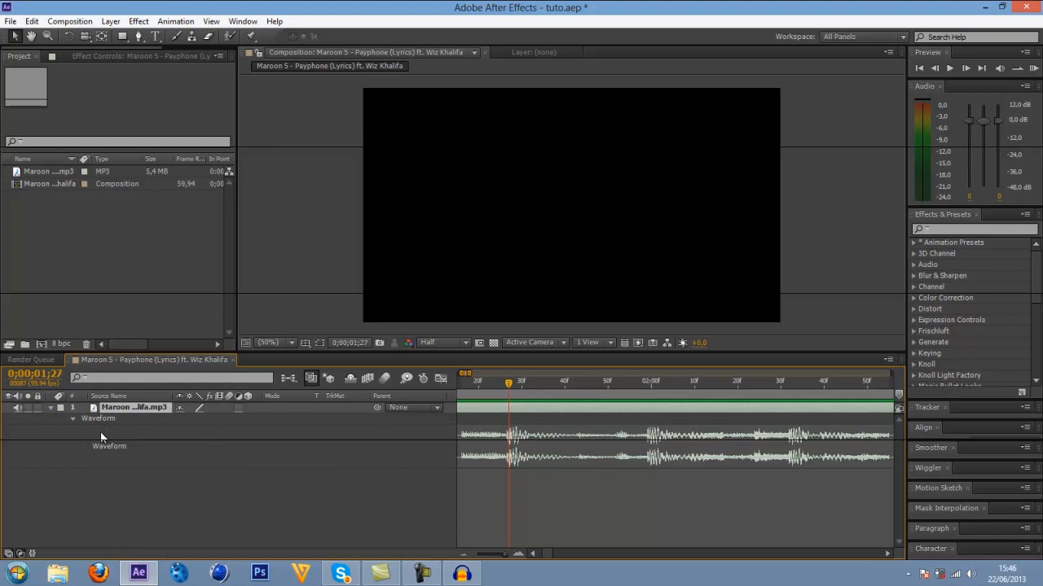
# Add composition markers on the beats at 0;00;01;27 and 0;00;02;32, with the MP3 layer deselected and the audio previewed.
pyautogui.click(400, 479)
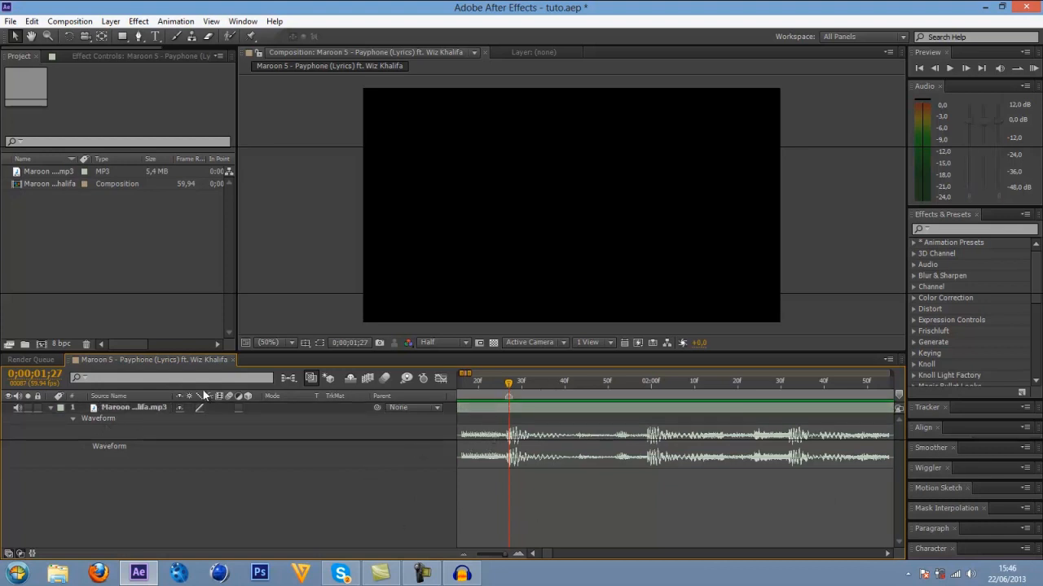
pyautogui.click(527, 408)
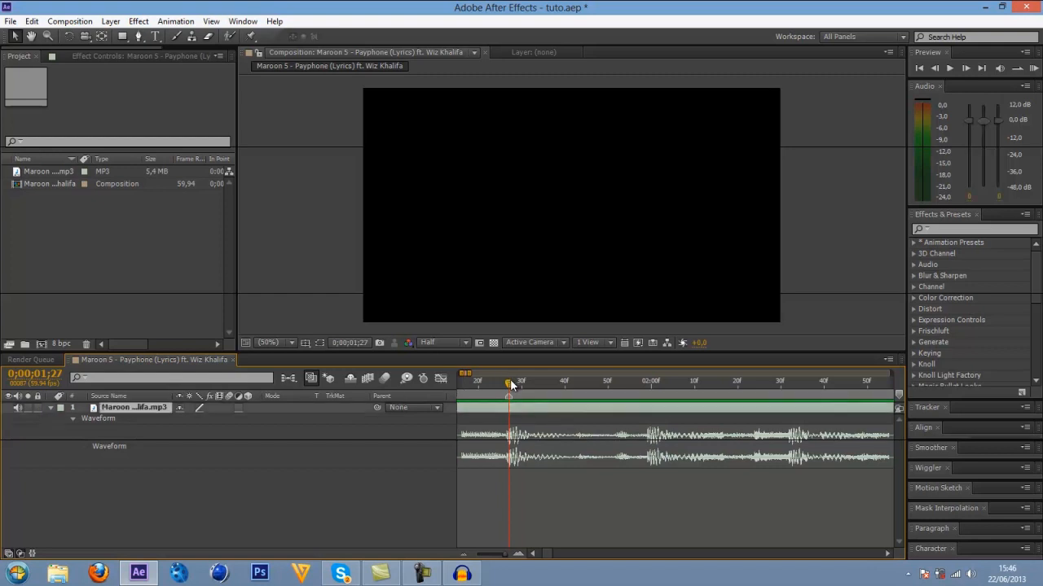
pyautogui.moveTo(511, 388)
pyautogui.mouseDown()
pyautogui.moveTo(736, 389)
pyautogui.moveTo(509, 396)
pyautogui.moveTo(731, 397)
pyautogui.moveTo(525, 396)
pyautogui.mouseUp()
pyautogui.click(464, 553)
pyautogui.click(498, 390)
pyautogui.press('KP_Decimal')
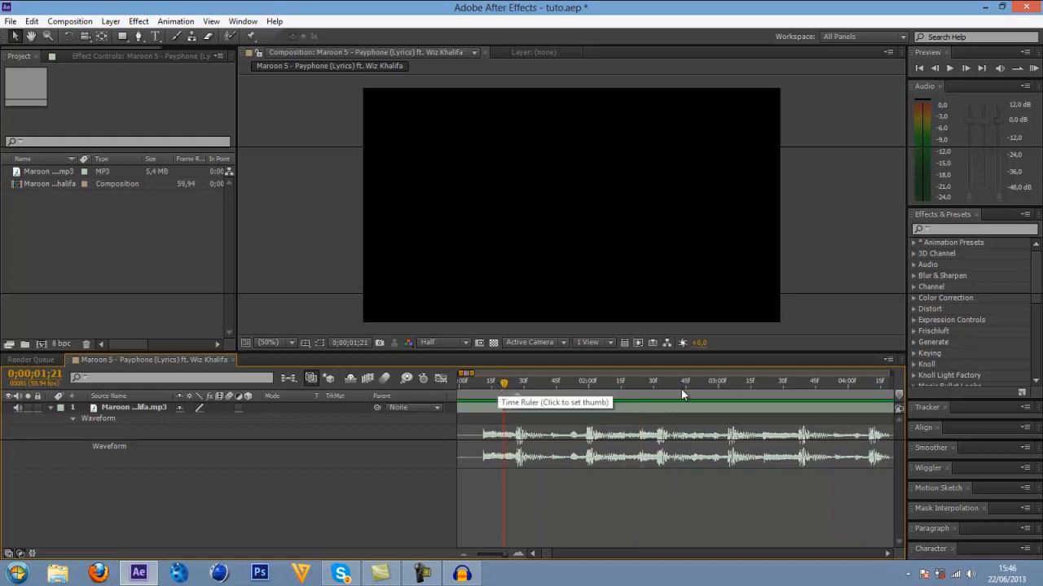
pyautogui.click(655, 384)
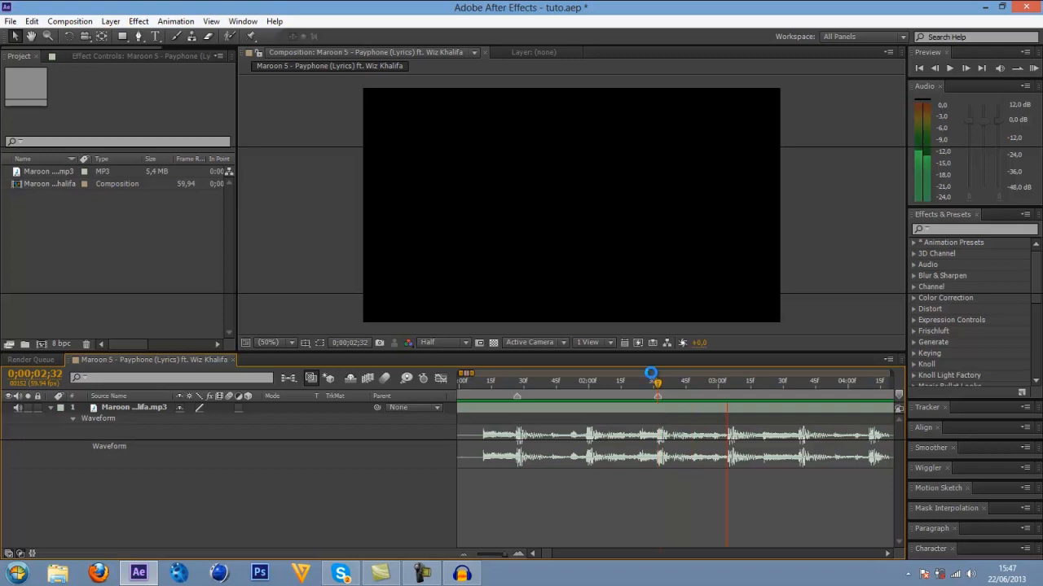
# Add two more composition markers on the waveform beats at 0;00;03;37 and 0;00;04;43.
pyautogui.click(796, 383)
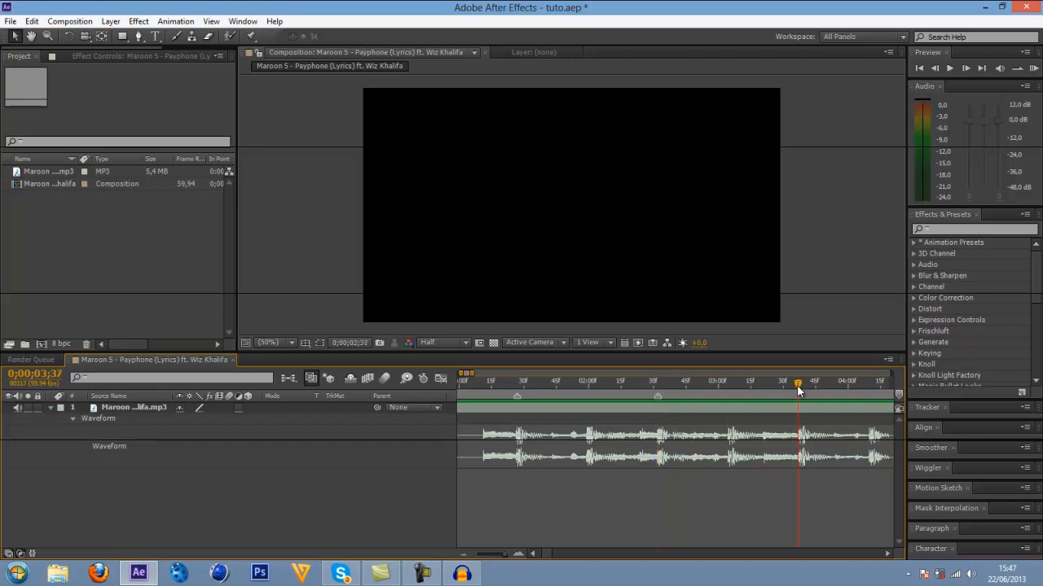
pyautogui.press('KP_Multiply')
pyautogui.moveTo(545, 554); pyautogui.dragTo(549, 554)
pyautogui.moveTo(625, 385); pyautogui.dragTo(706, 388)
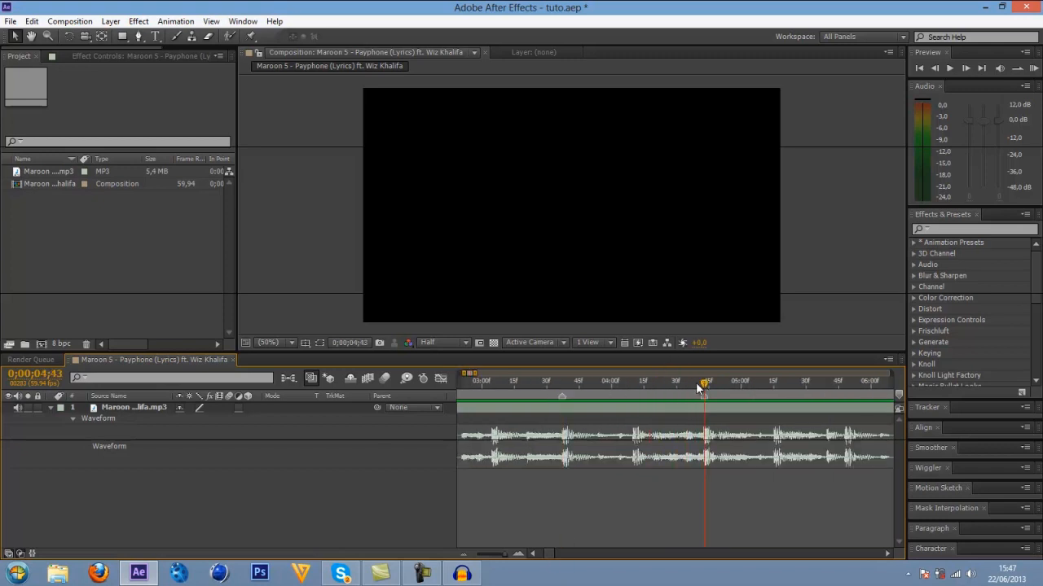
pyautogui.press('KP_Multiply')
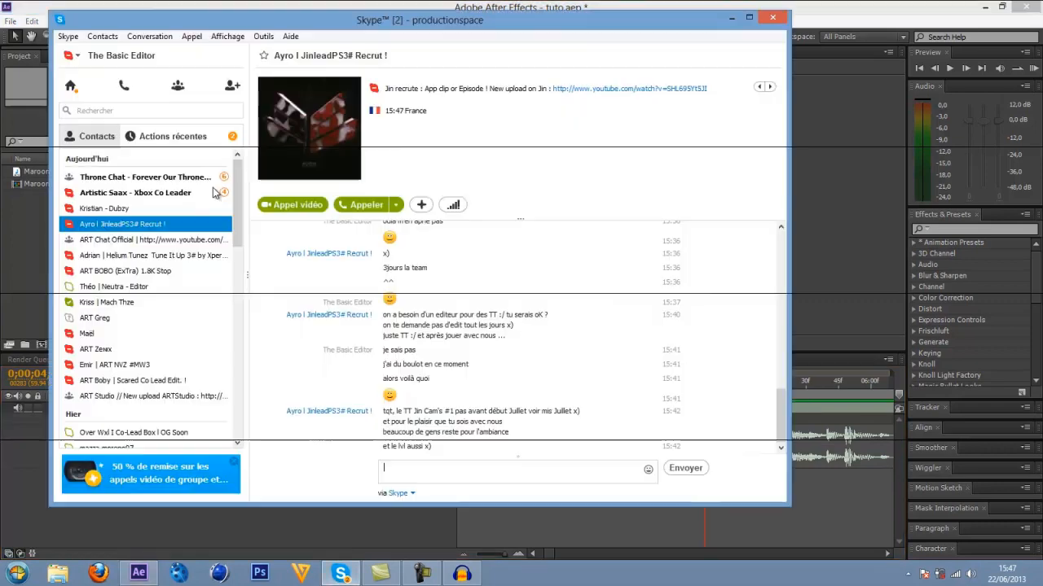
pyautogui.click(340, 573)
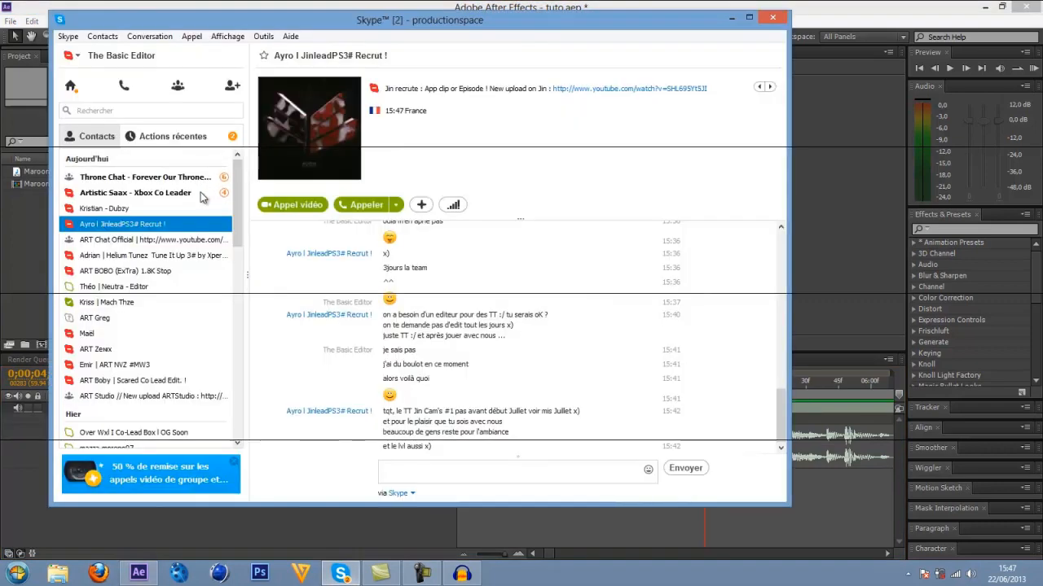
pyautogui.click(835, 17)
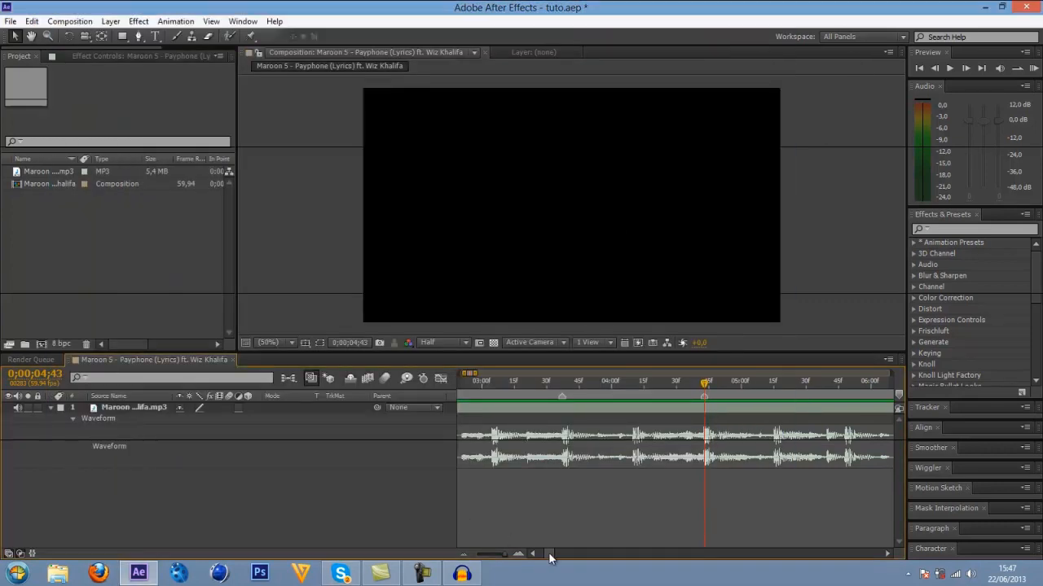
# Return the time indicator to the first marker at 0;00;01;27, select the MP3 layer and save the project.
pyautogui.moveTo(550, 555); pyautogui.dragTo(545, 555)
pyautogui.click(464, 554)
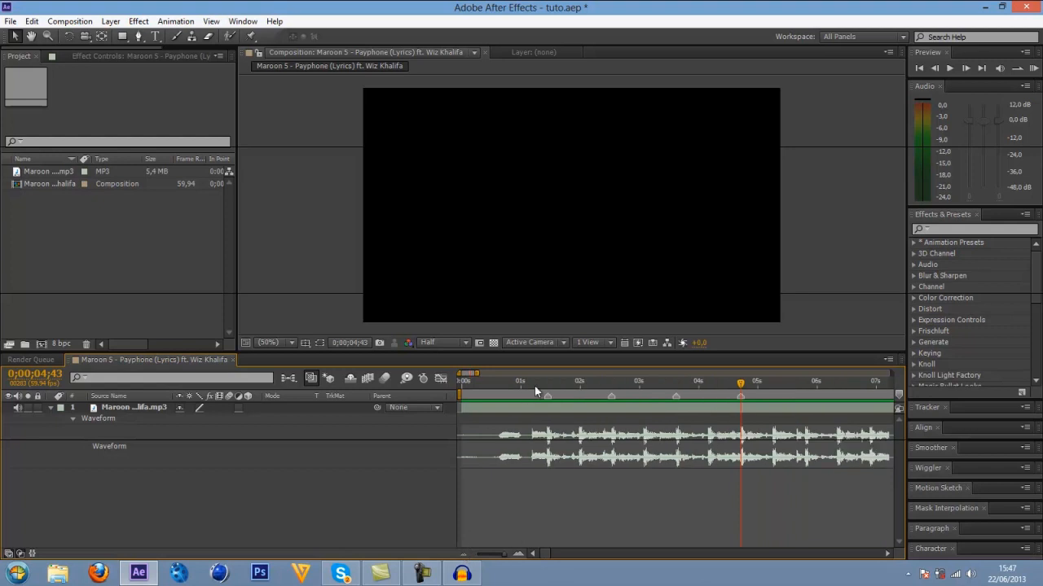
pyautogui.moveTo(745, 384); pyautogui.dragTo(547, 383)
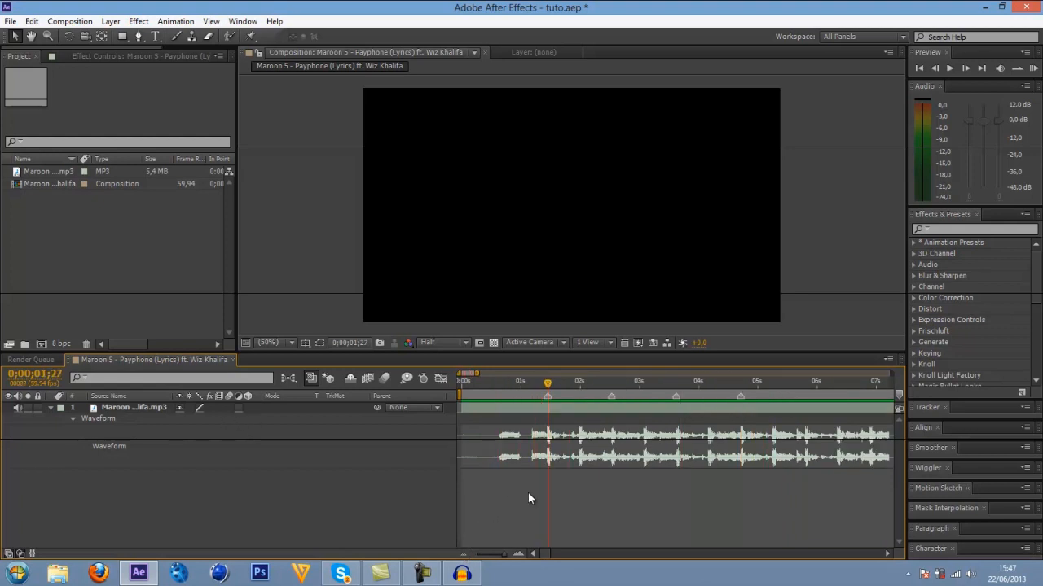
pyautogui.click(568, 408)
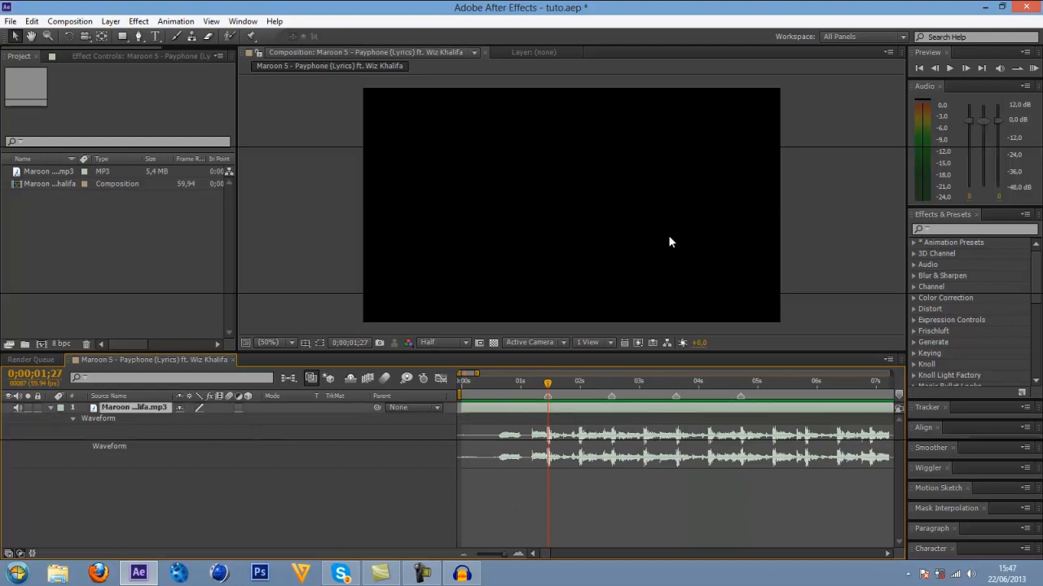
pyautogui.hotkey('ctrl', 's')
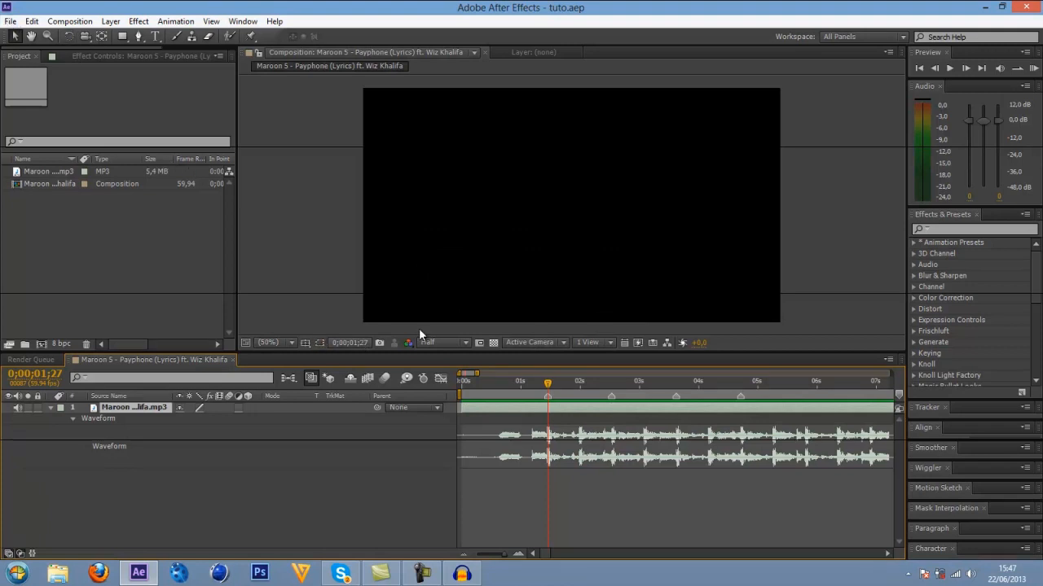
pyautogui.click(11, 21)
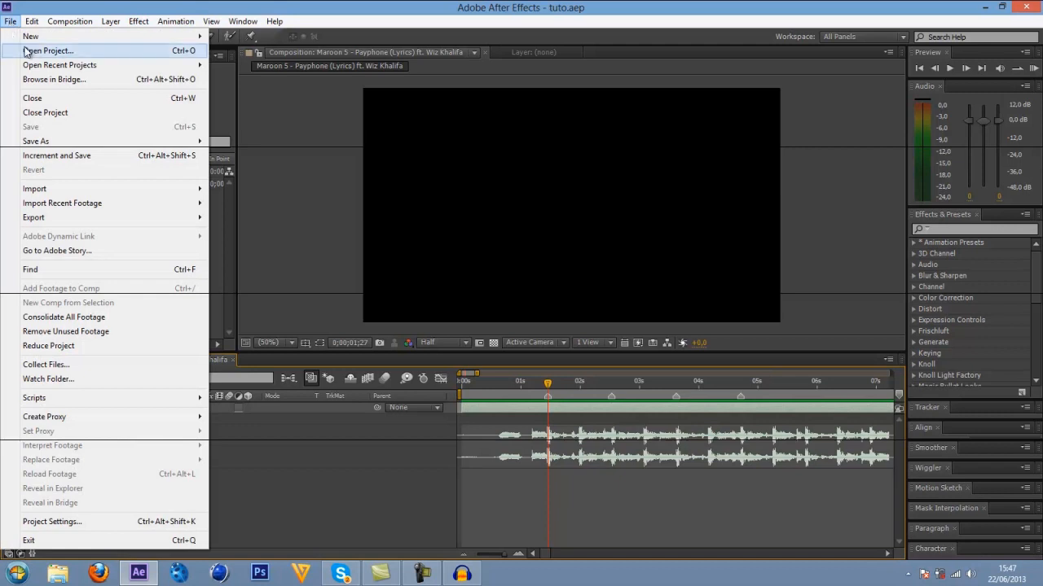
pyautogui.click(340, 5)
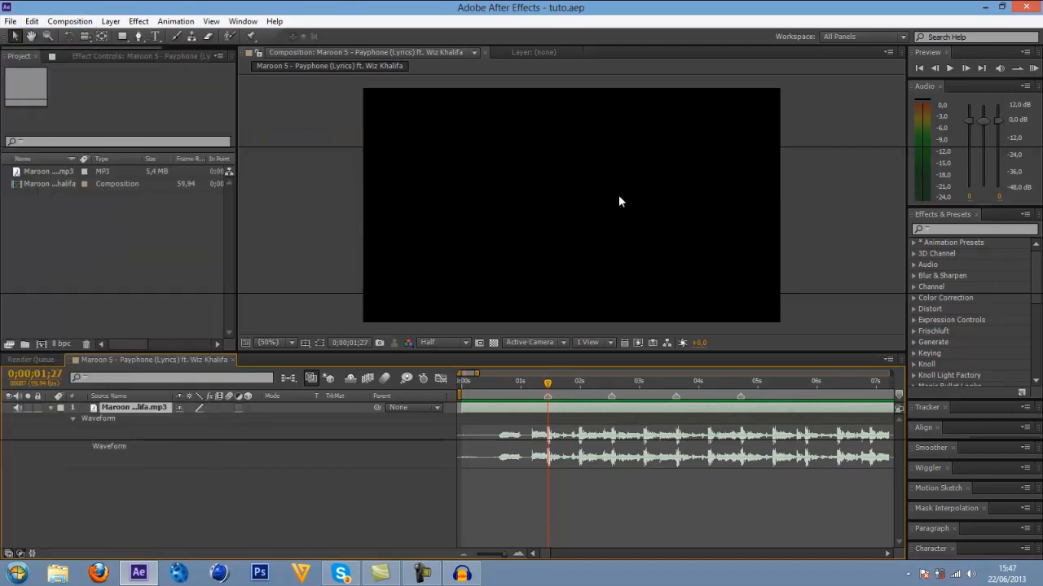
# Switch to File Explorer and open the Montage folder inside the desktop's Video Youtube folder.
pyautogui.click(57, 574)
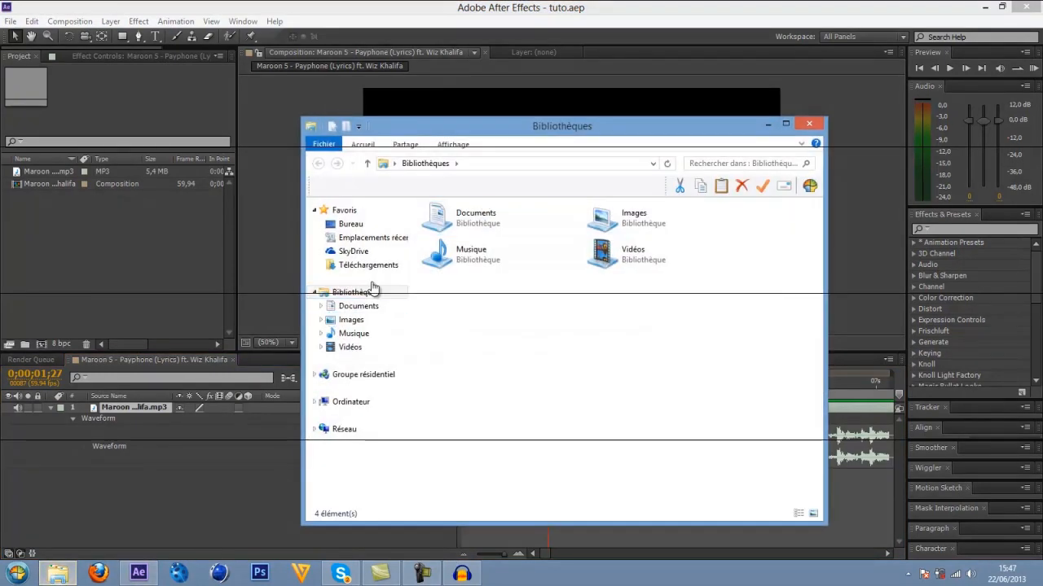
pyautogui.click(375, 225)
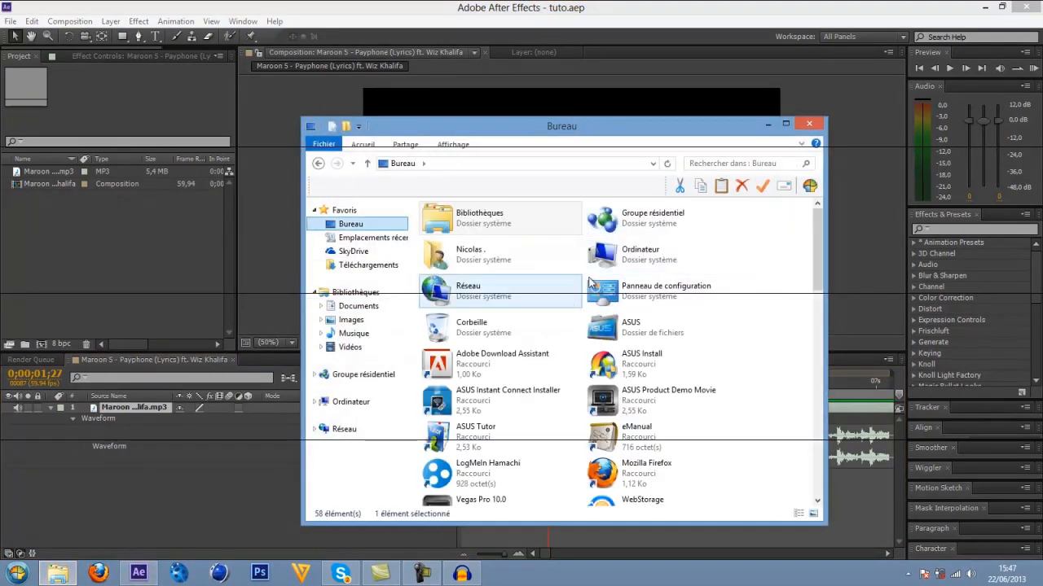
pyautogui.moveTo(817, 281); pyautogui.dragTo(816, 375)
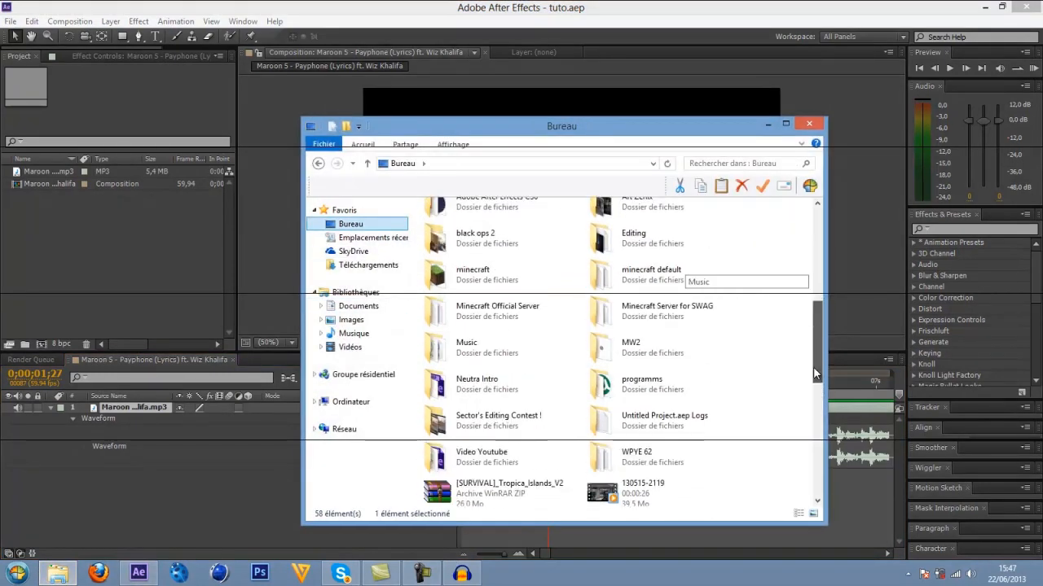
pyautogui.doubleClick(511, 451)
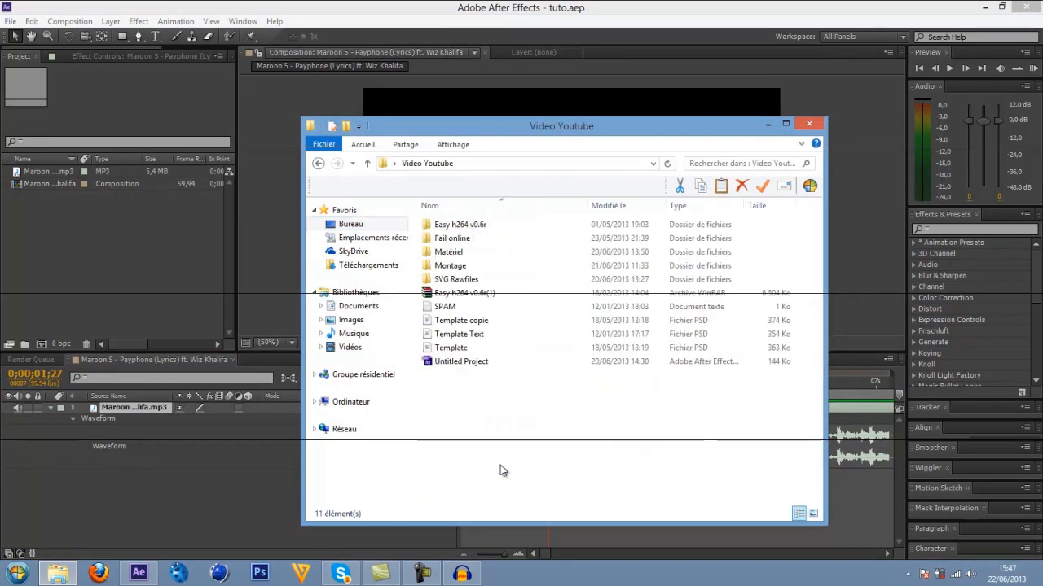
pyautogui.doubleClick(444, 270)
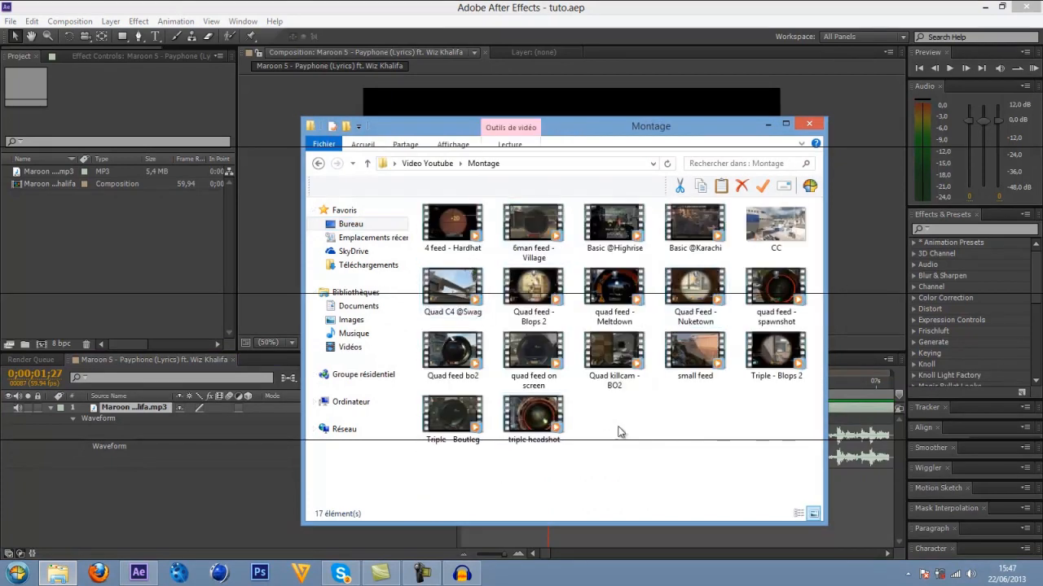
# Import the Quad killcam - BO2 clip from the Montage folder into the After Effects project and widen the project panel.
pyautogui.click(615, 242)
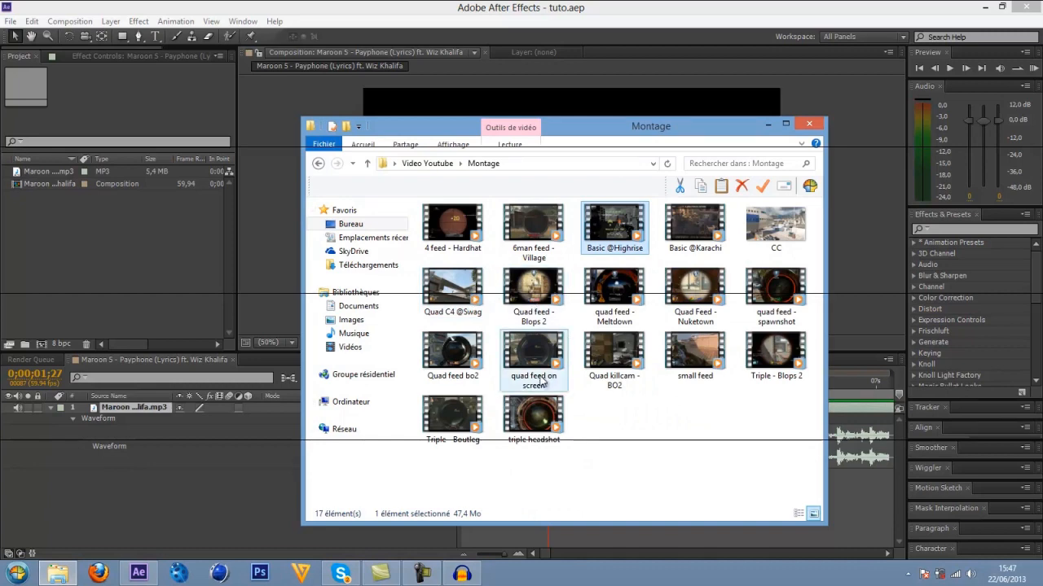
pyautogui.moveTo(611, 363); pyautogui.dragTo(111, 259)
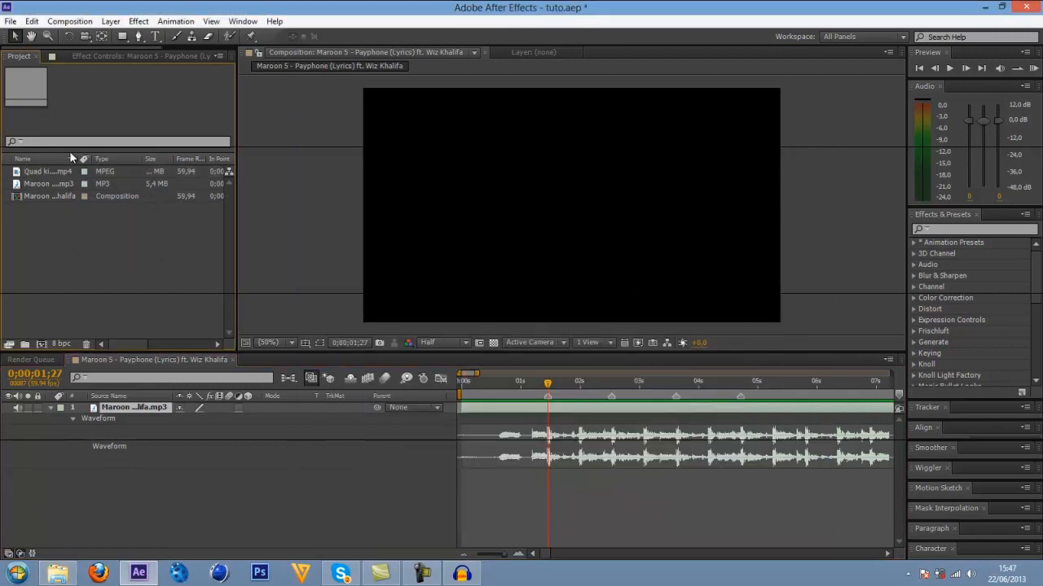
pyautogui.click(139, 57)
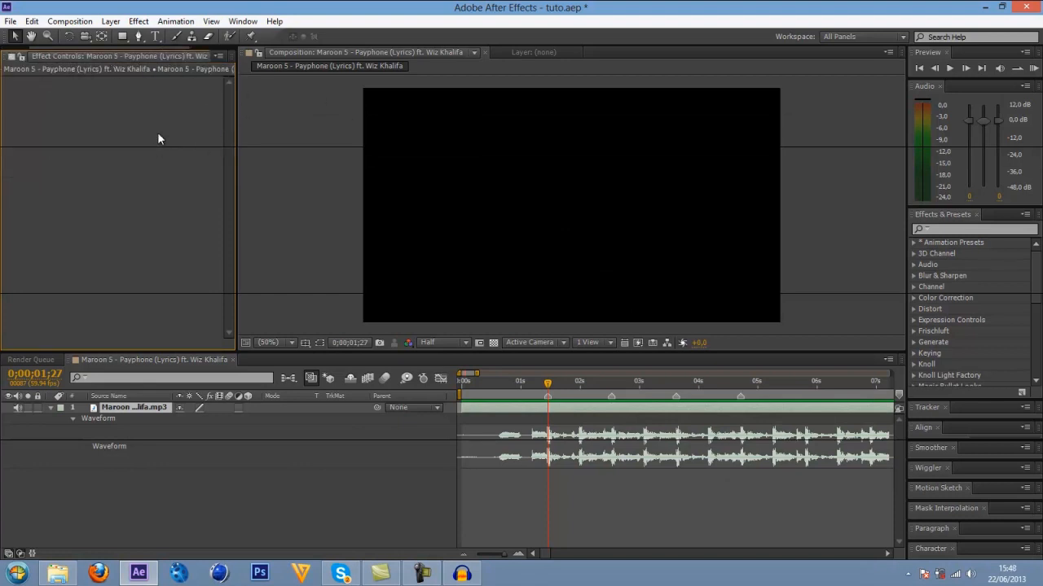
pyautogui.moveTo(235, 125); pyautogui.dragTo(291, 144)
pyautogui.click(30, 56)
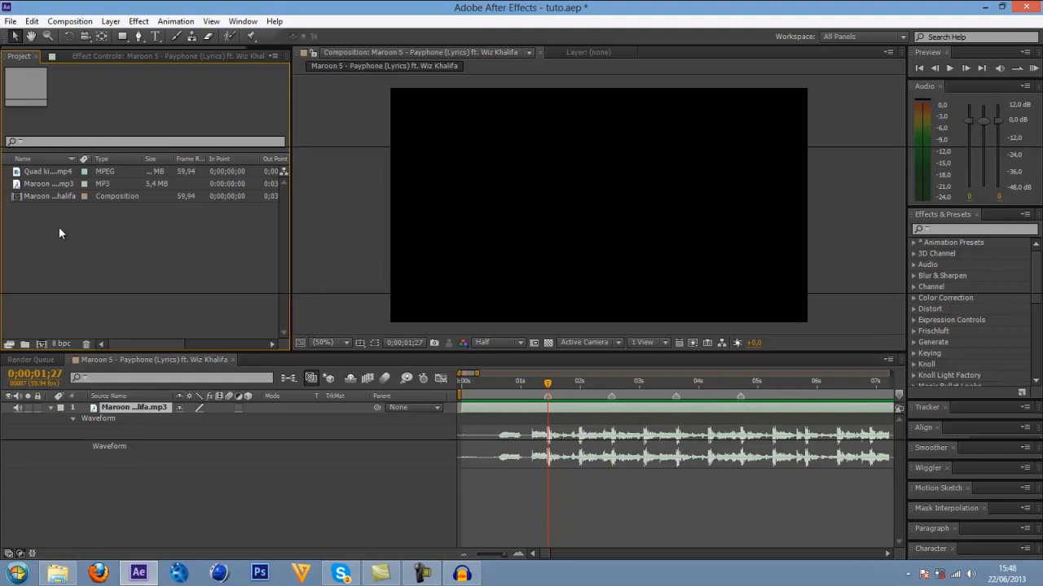
# Add the Quad killcam clip beneath the MP3 layer and slide it earlier to align a shot with the 0;00;01;27 marker.
pyautogui.click(47, 173)
pyautogui.moveTo(126, 173); pyautogui.dragTo(547, 459)
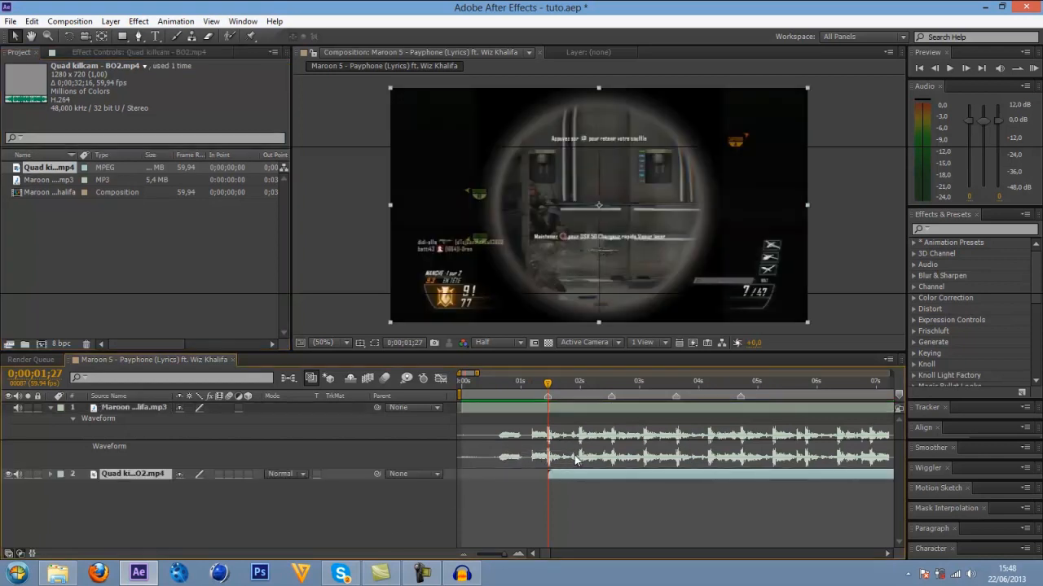
pyautogui.moveTo(547, 384)
pyautogui.mouseDown()
pyautogui.moveTo(521, 384)
pyautogui.moveTo(544, 386)
pyautogui.mouseUp()
pyautogui.moveTo(547, 384)
pyautogui.mouseDown()
pyautogui.moveTo(505, 384)
pyautogui.moveTo(547, 384)
pyautogui.mouseUp()
pyautogui.moveTo(570, 475); pyautogui.dragTo(480, 479)
pyautogui.moveTo(619, 470); pyautogui.dragTo(569, 478)
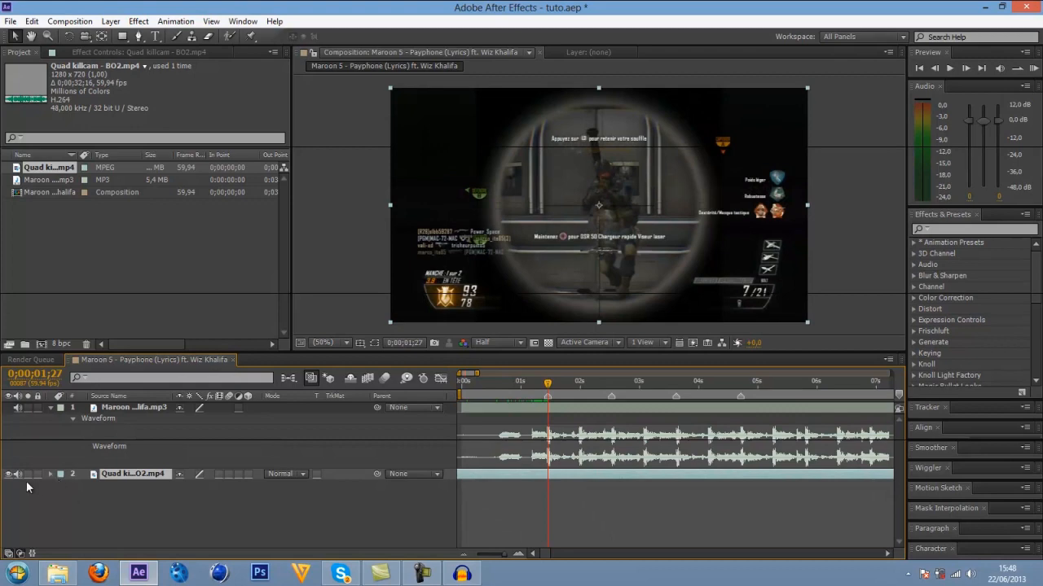
# Reveal the Quad killcam layer's audio waveform, mute the layer and collapse its properties.
pyautogui.press('l')
pyautogui.press('l')
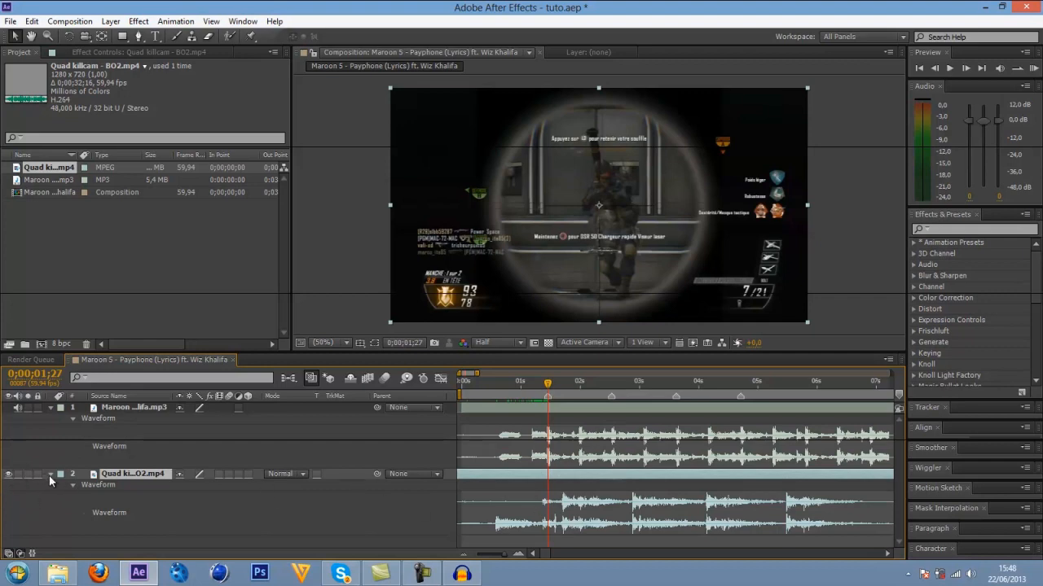
pyautogui.click(50, 474)
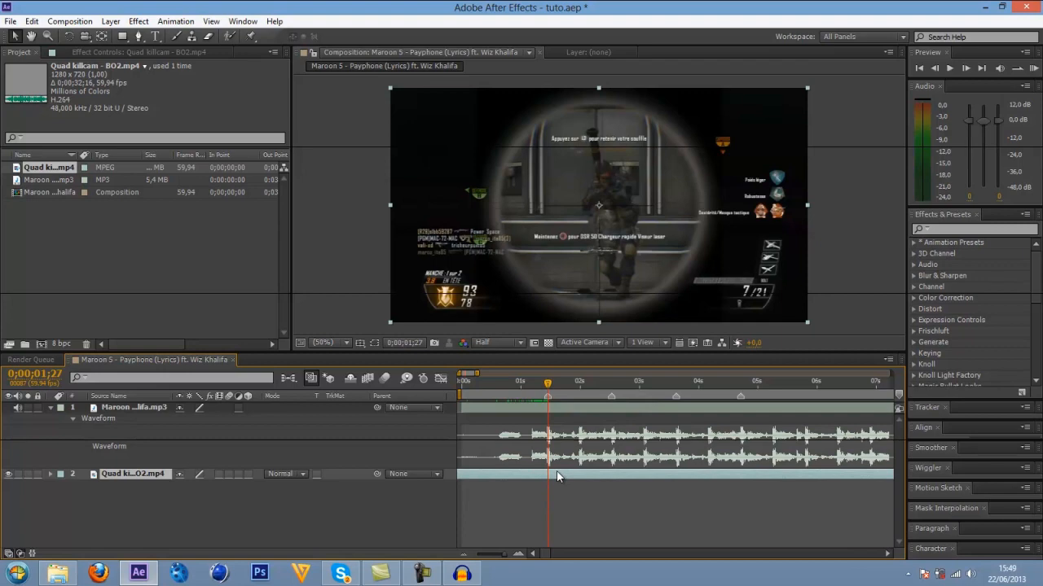
# Split the Quad killcam layer at the first marker, 0;00;01;27.
pyautogui.moveTo(557, 477); pyautogui.dragTo(557, 477)
pyautogui.click(31, 21)
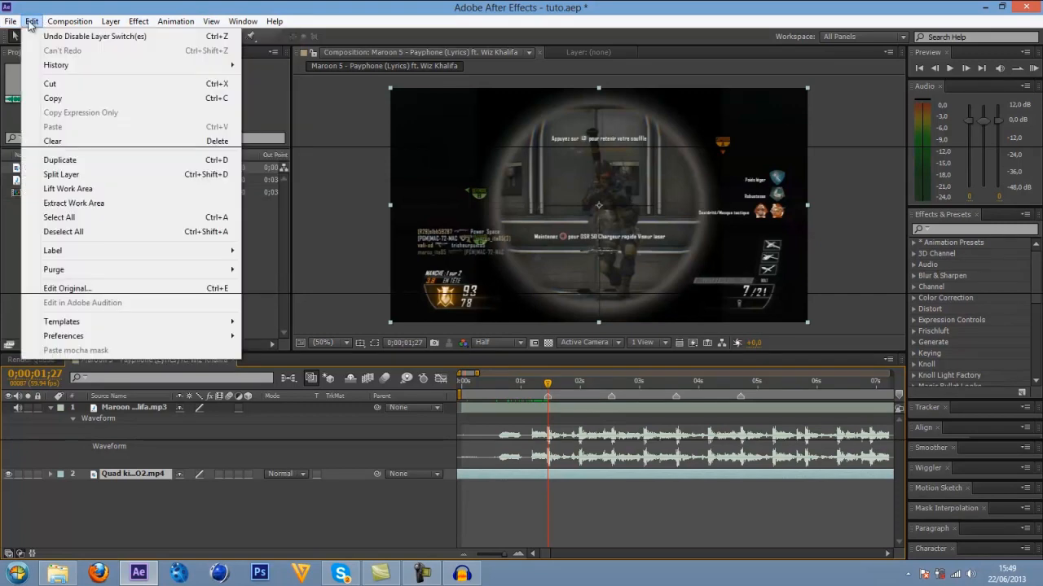
pyautogui.click(61, 174)
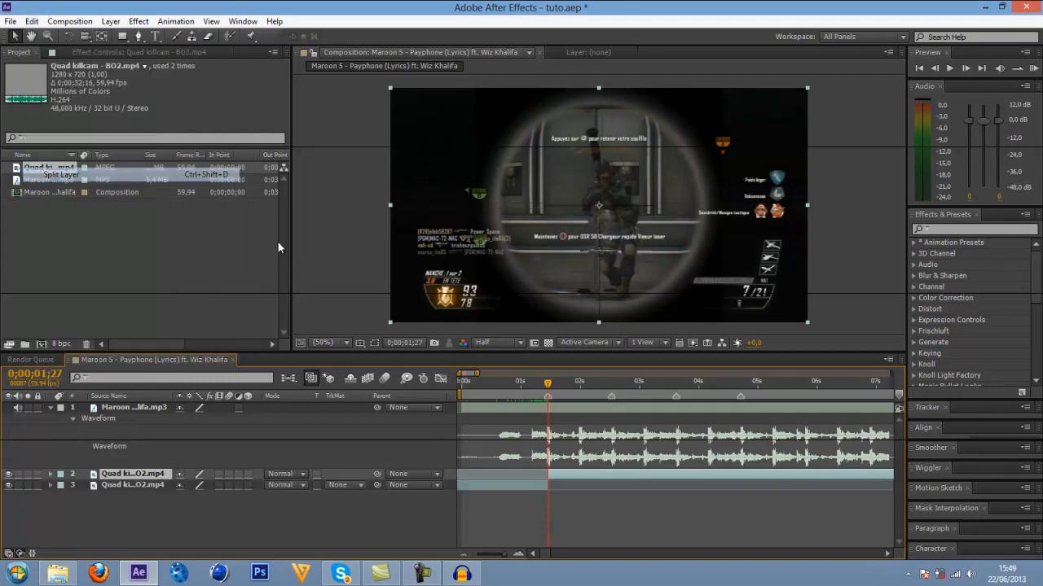
pyautogui.click(543, 486)
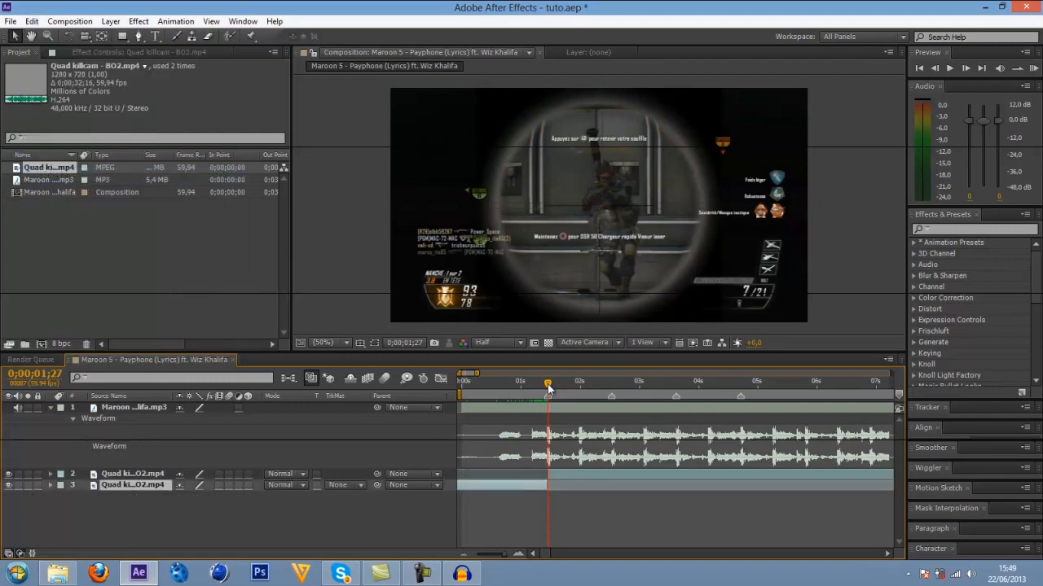
# Split the later Quad killcam segment at the second marker, 0;00;02;32.
pyautogui.moveTo(547, 389); pyautogui.dragTo(606, 391)
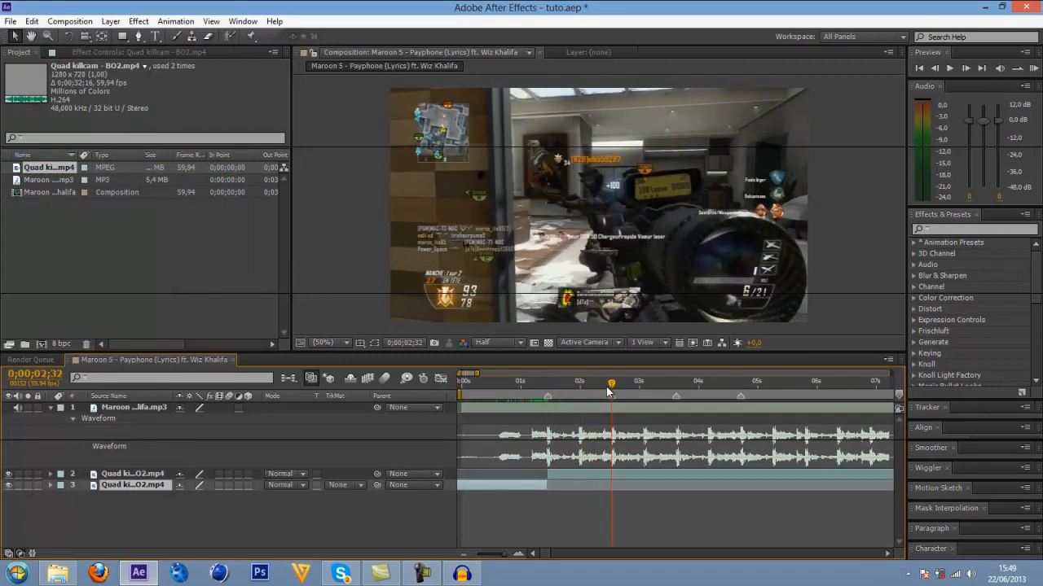
pyautogui.click(611, 475)
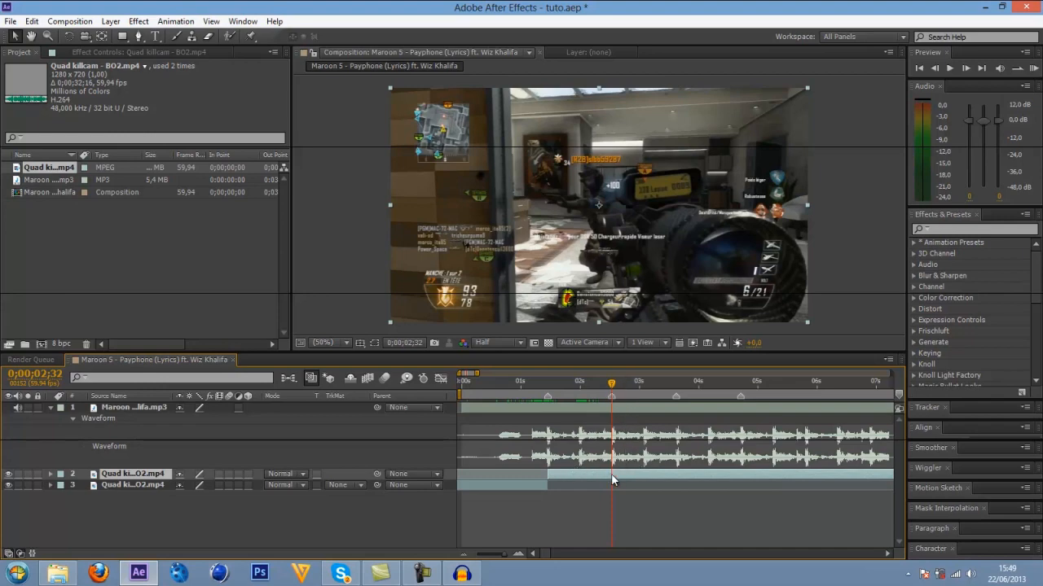
pyautogui.click(31, 22)
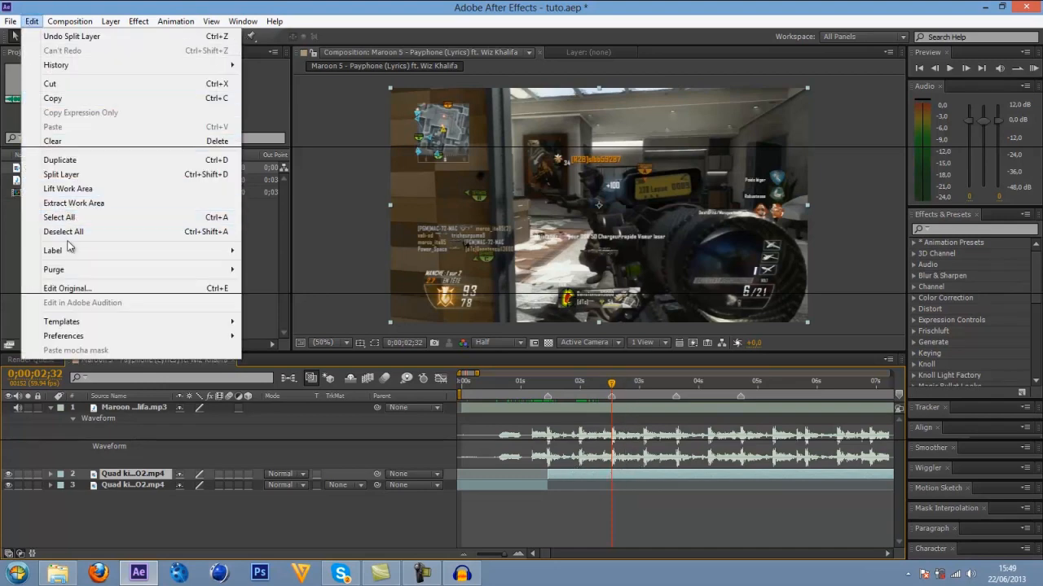
pyautogui.click(86, 174)
pyautogui.click(601, 485)
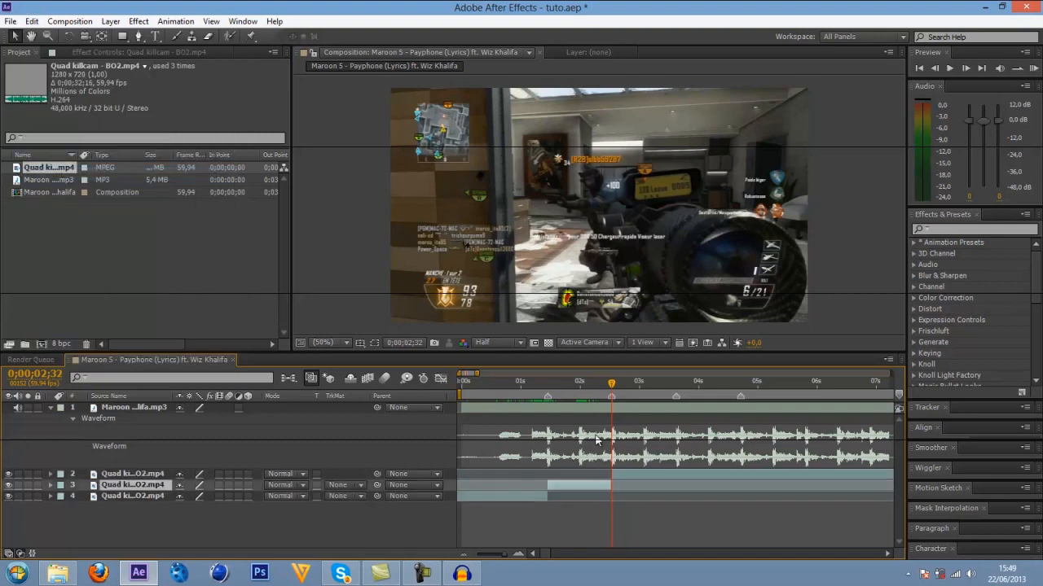
# Slide the last segment slightly earlier to sync the next shot with the 0;00;02;32 marker, and trim off its part before that marker.
pyautogui.moveTo(557, 386)
pyautogui.mouseDown()
pyautogui.moveTo(545, 384)
pyautogui.moveTo(606, 395)
pyautogui.moveTo(607, 415)
pyautogui.moveTo(611, 379)
pyautogui.mouseUp()
pyautogui.moveTo(639, 477); pyautogui.dragTo(641, 479)
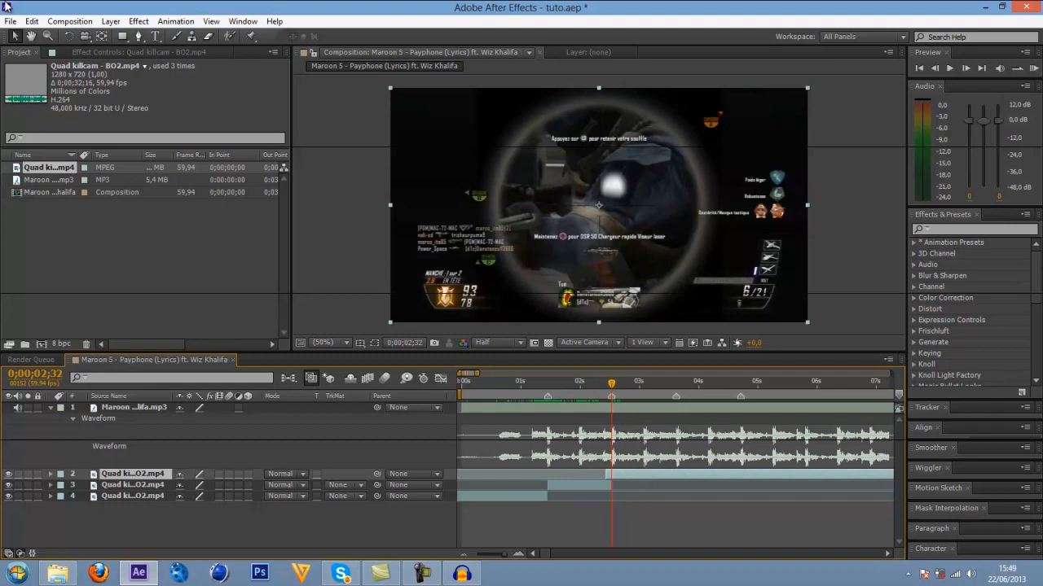
pyautogui.click(31, 22)
pyautogui.click(57, 157)
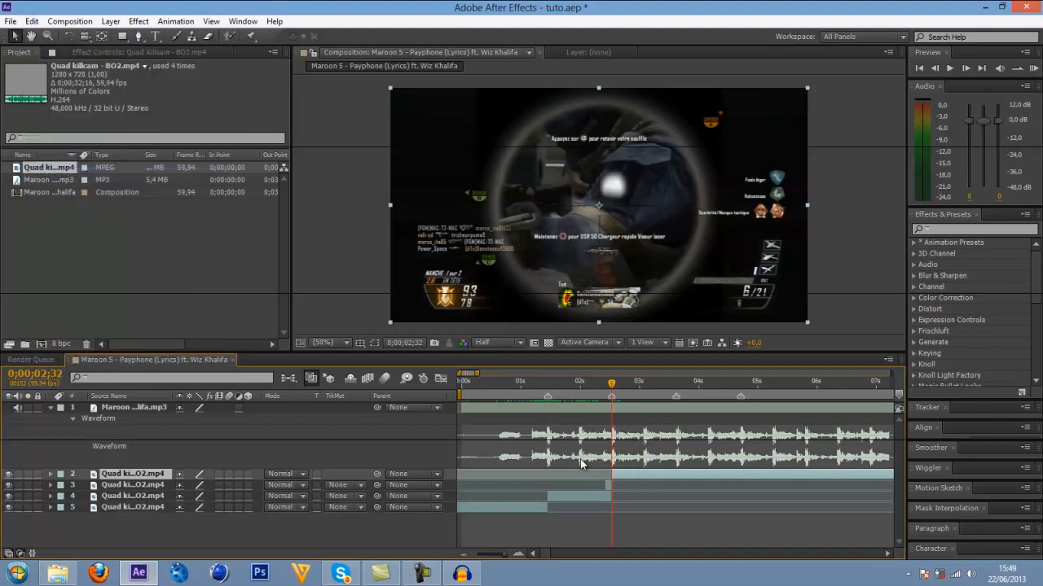
pyautogui.click(607, 487)
pyautogui.press('Delete')
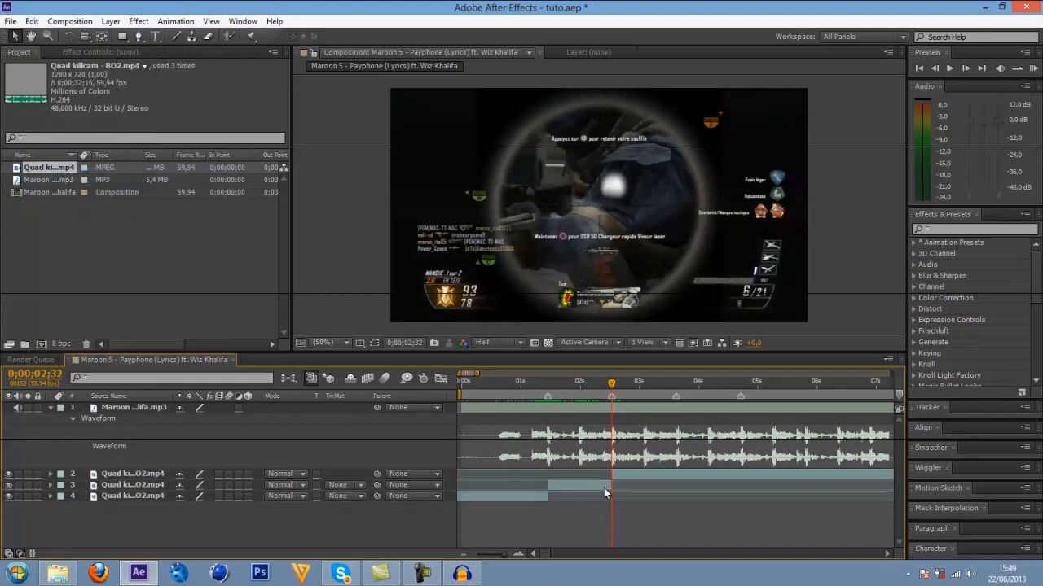
# Split the last Quad killcam segment at the third marker, 0;00;03;37.
pyautogui.moveTo(527, 388); pyautogui.dragTo(677, 434)
pyautogui.click(686, 475)
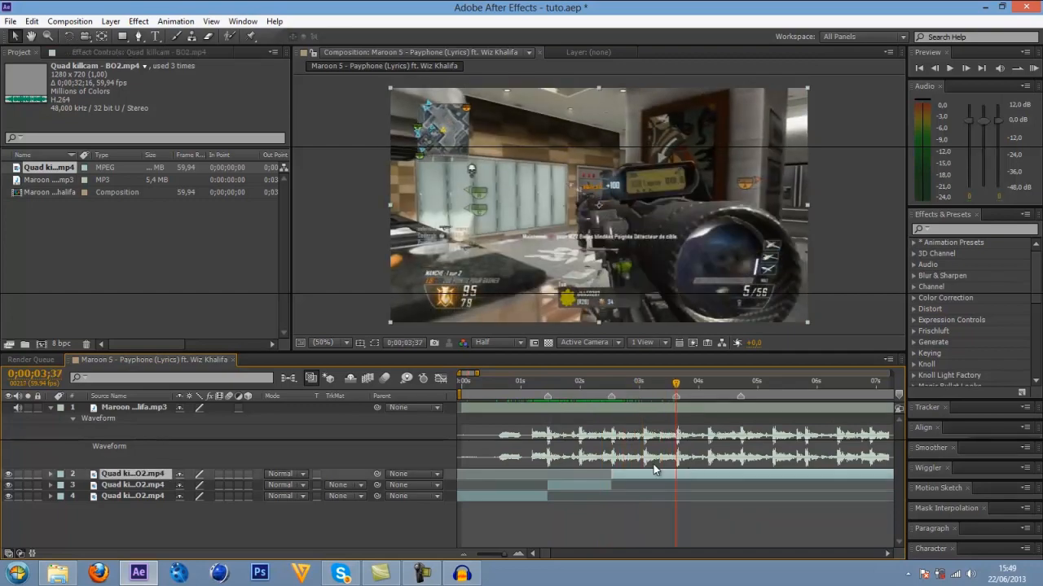
pyautogui.click(32, 21)
pyautogui.click(49, 171)
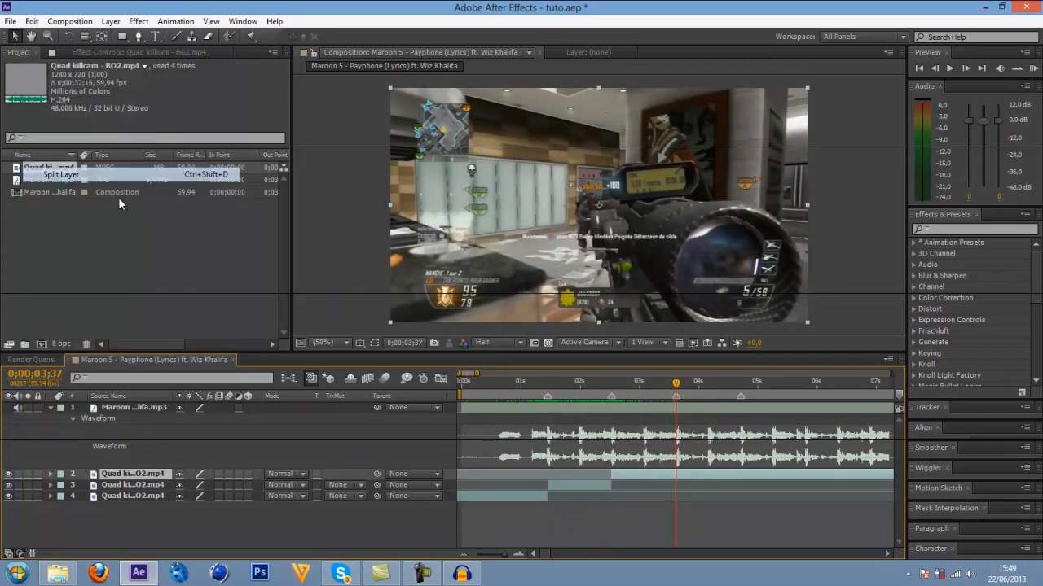
# Shift the last segment slightly earlier to match the shot to the 0;00;03;37 marker, and cut away its part before that marker.
pyautogui.moveTo(687, 474); pyautogui.dragTo(679, 475)
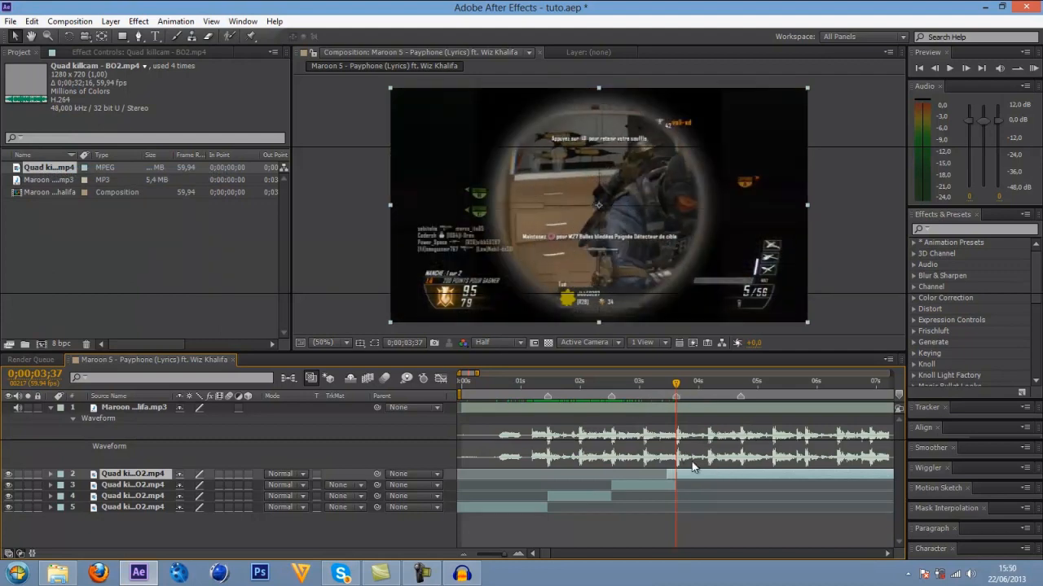
pyautogui.click(32, 21)
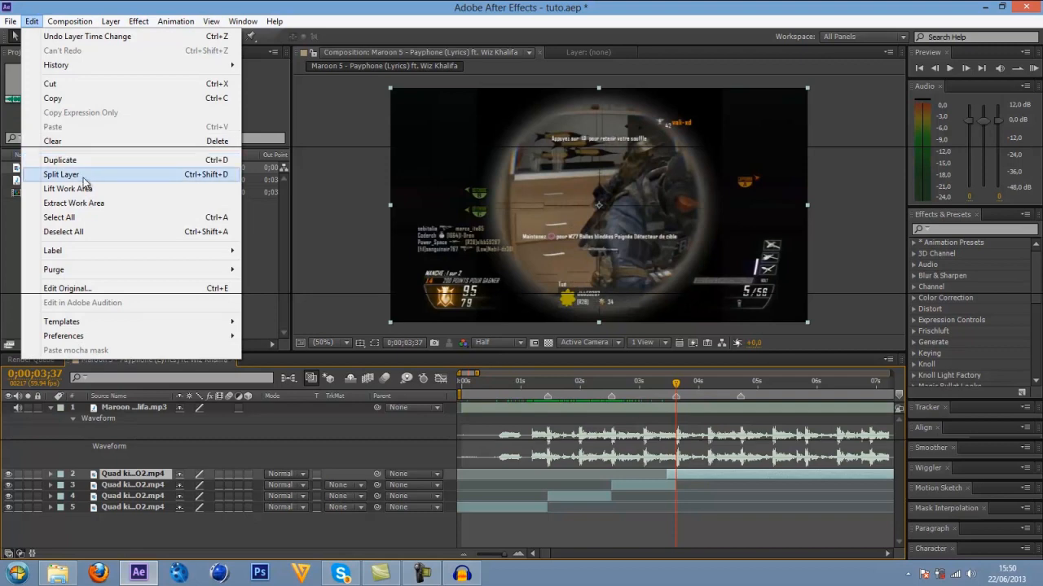
pyautogui.click(50, 172)
pyautogui.click(671, 484)
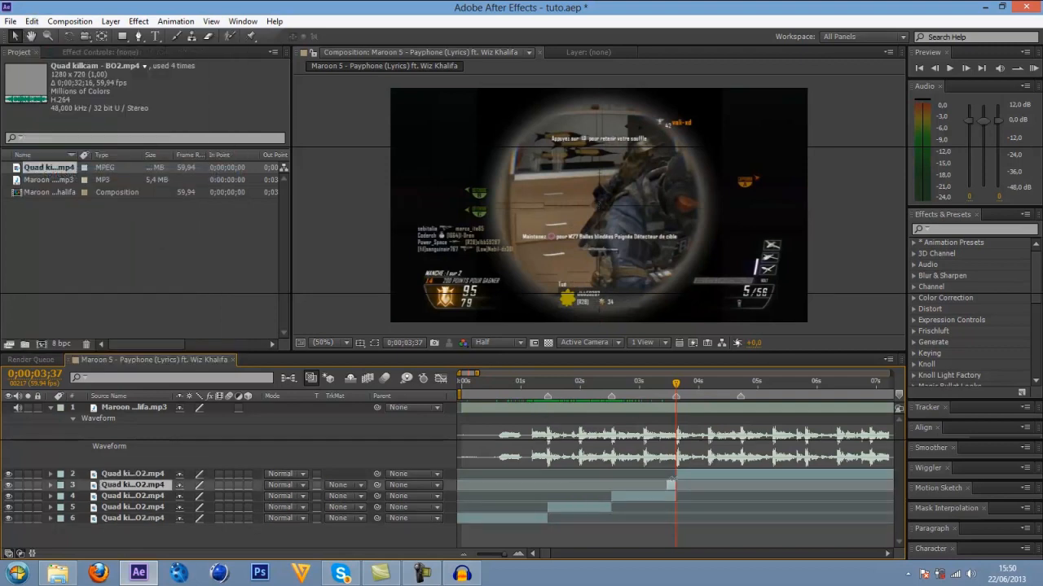
pyautogui.press('Delete')
# Split the last Quad killcam segment at the fourth marker, 0;00;04;43.
pyautogui.click(688, 475)
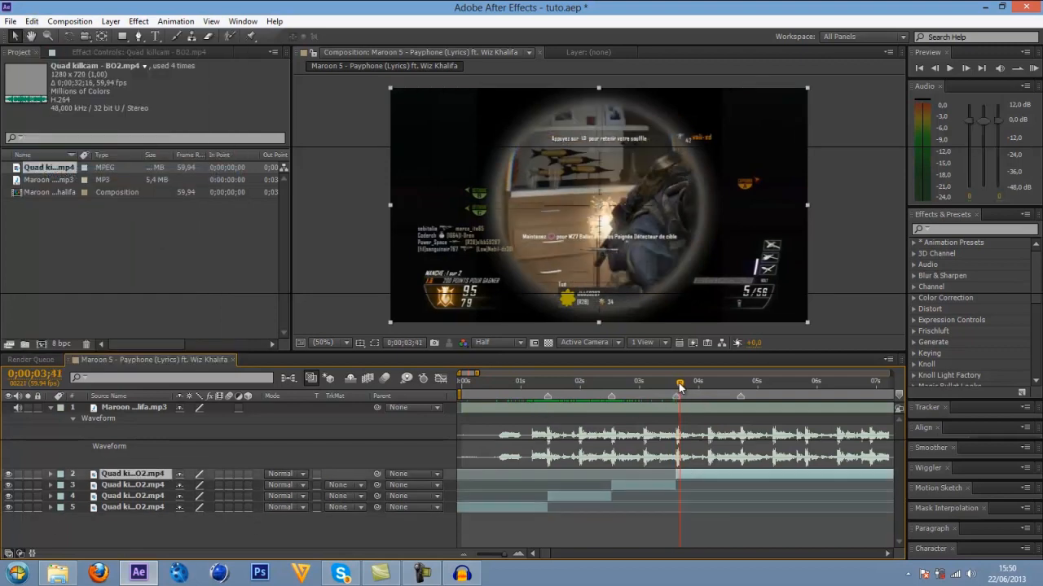
pyautogui.moveTo(689, 385); pyautogui.dragTo(737, 388)
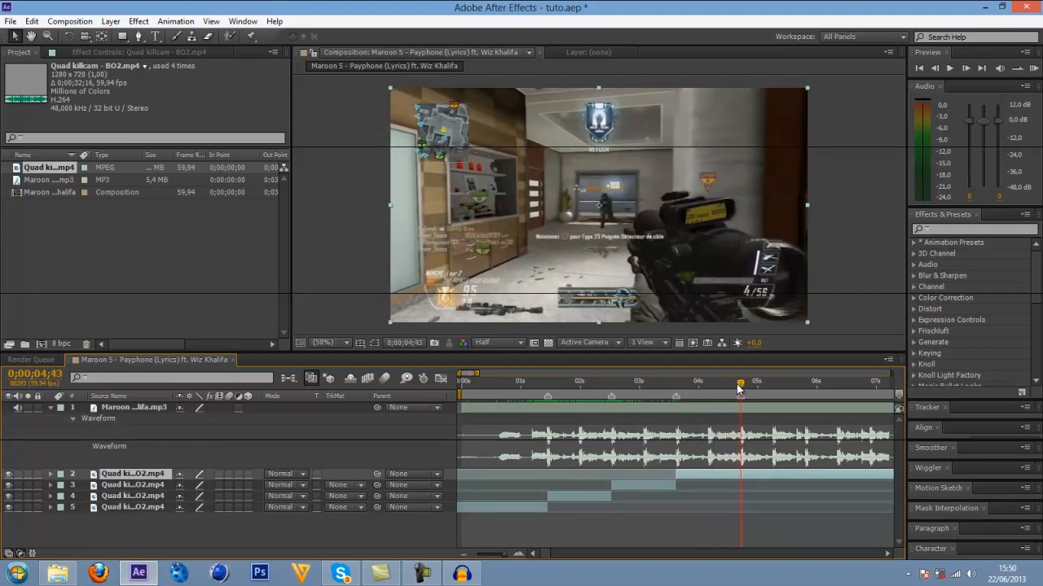
pyautogui.click(37, 22)
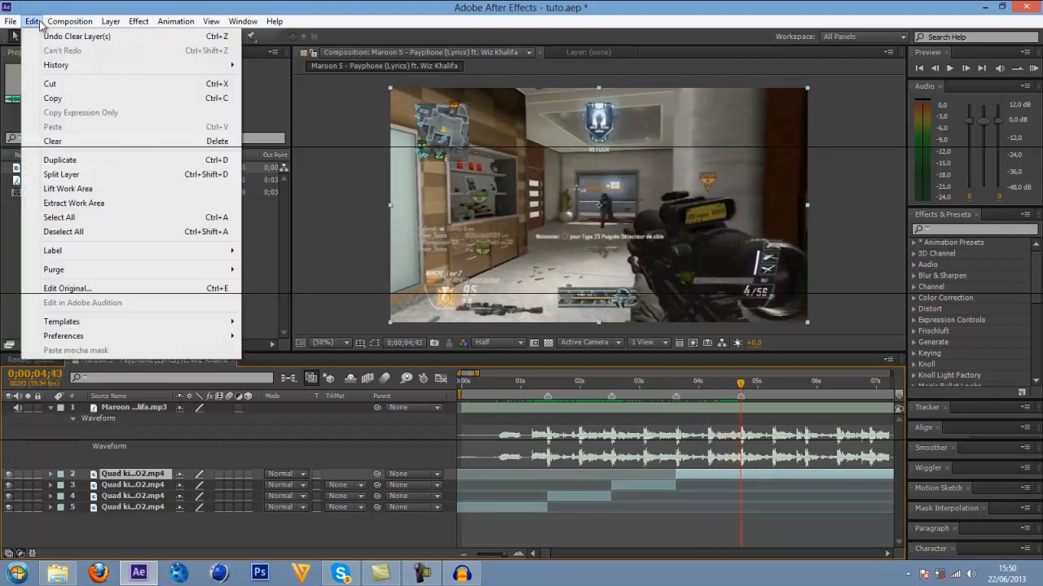
pyautogui.click(81, 174)
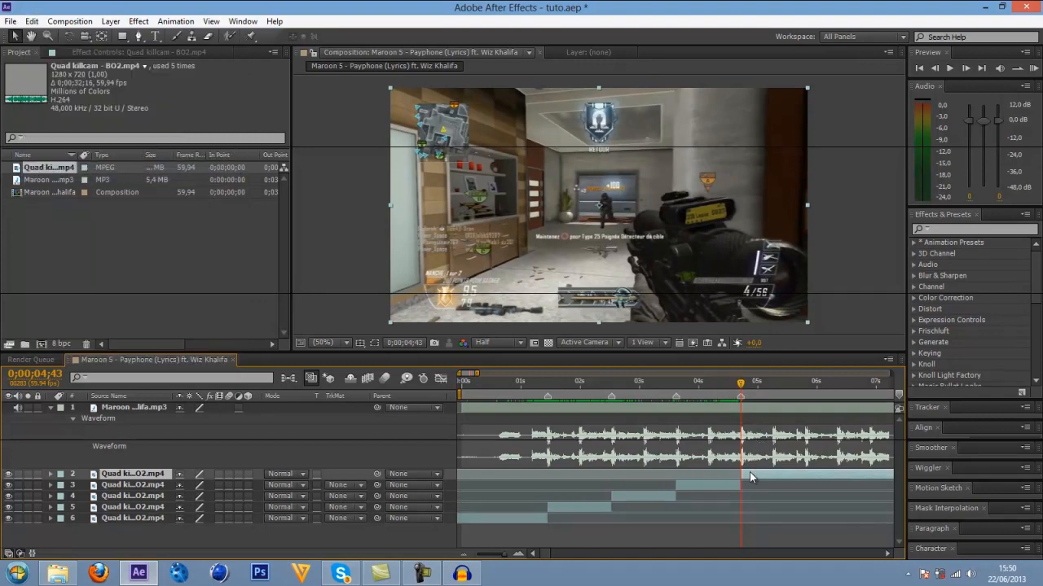
# Move the last segment earlier to sync its shot with the 0;00;04;43 marker, and remove the piece overlapping the previous segment.
pyautogui.moveTo(750, 473)
pyautogui.mouseDown()
pyautogui.moveTo(731, 475)
pyautogui.moveTo(756, 477)
pyautogui.mouseUp()
pyautogui.click(32, 21)
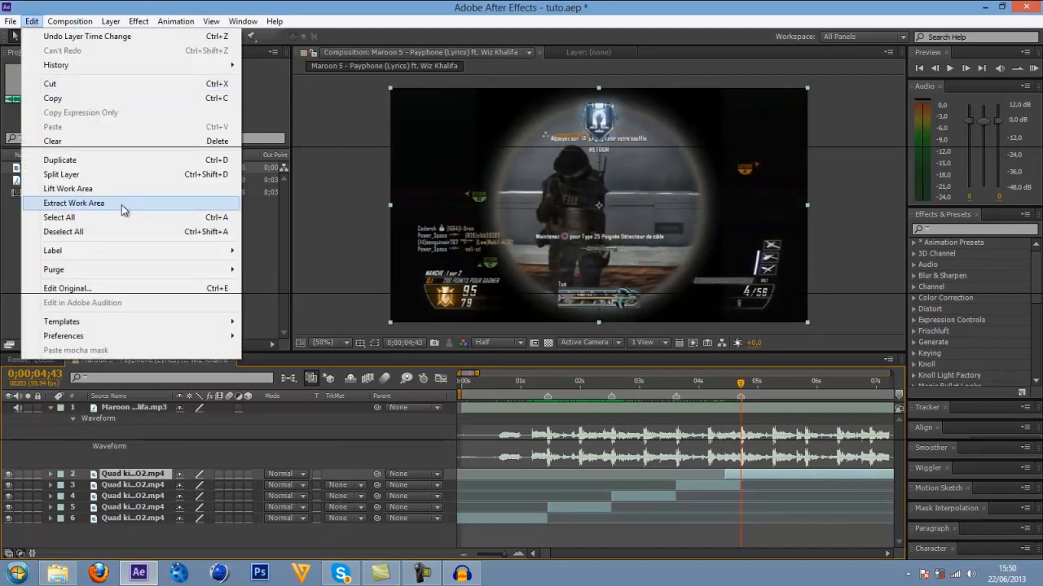
pyautogui.click(101, 174)
pyautogui.click(733, 486)
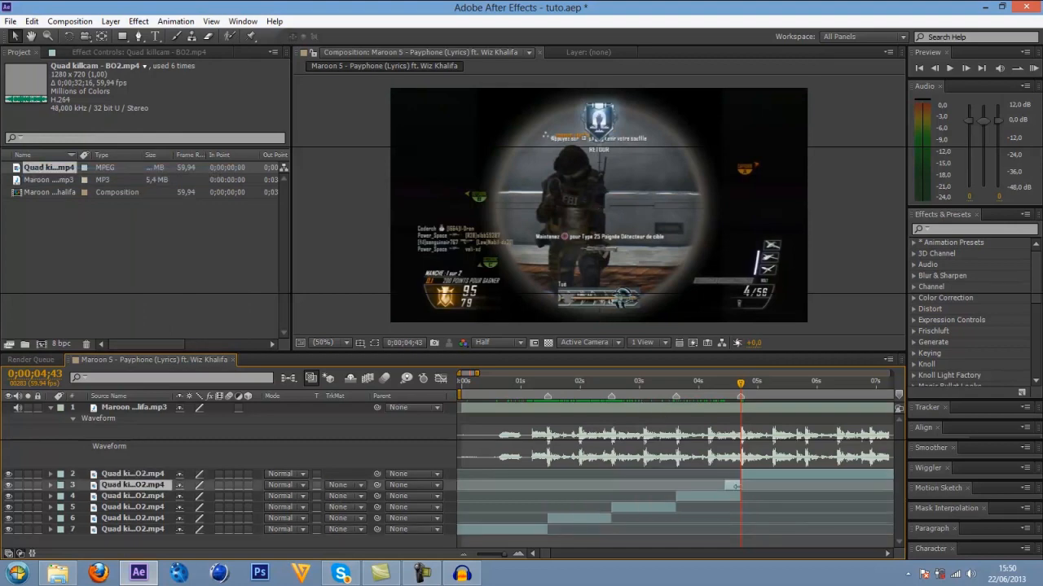
pyautogui.press('Delete')
pyautogui.click(759, 471)
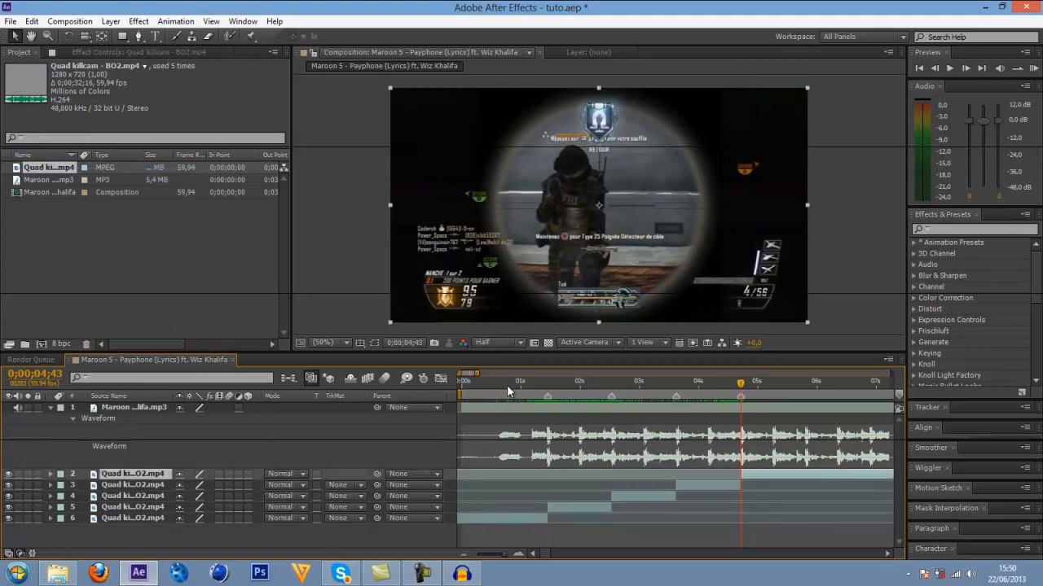
# Return the time indicator to the 0;00;01;27 marker, select the clip segment starting there and save the project.
pyautogui.moveTo(511, 384); pyautogui.dragTo(546, 395)
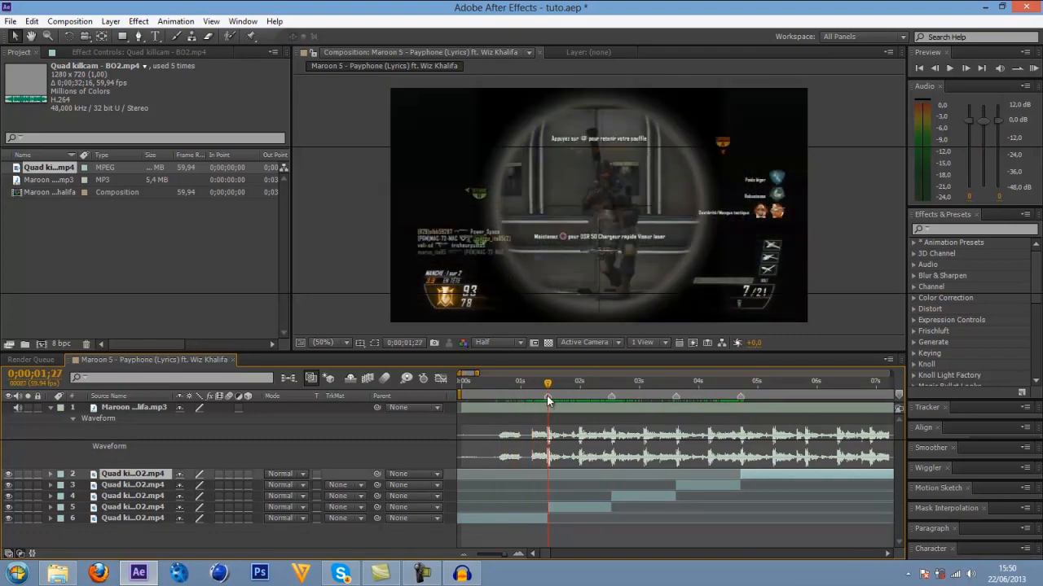
pyautogui.click(558, 510)
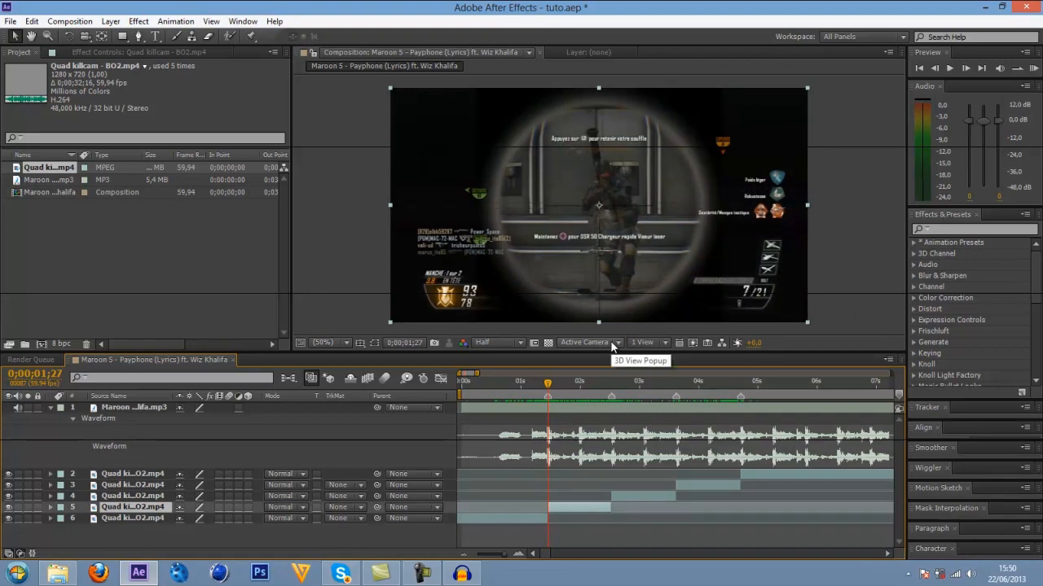
# Split the first Quad killcam segment at 0;00;00;00, delete the piece lying before the start, and select the remaining segment.
pyautogui.click(493, 379)
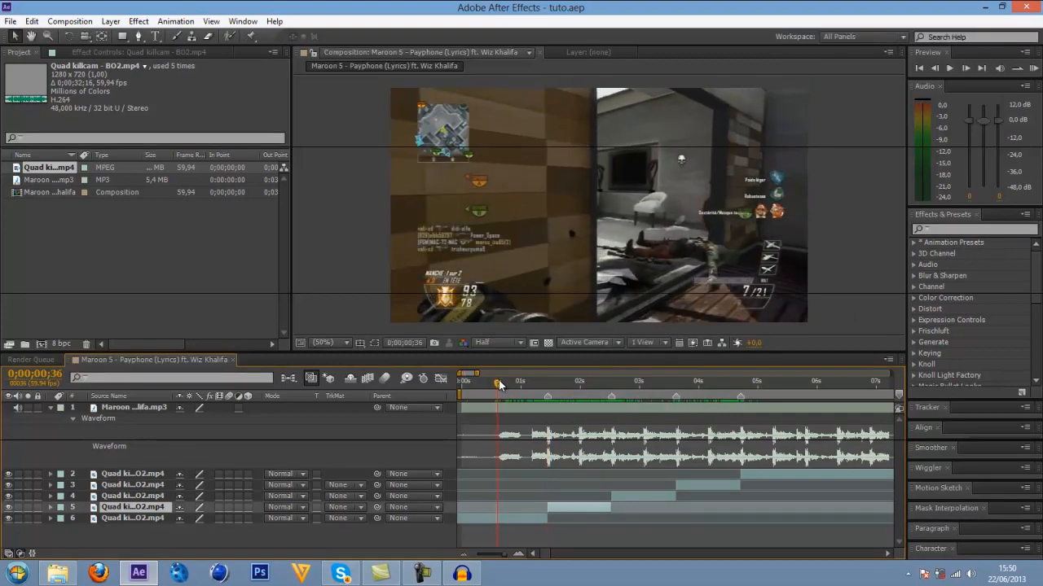
pyautogui.moveTo(500, 383); pyautogui.dragTo(464, 383)
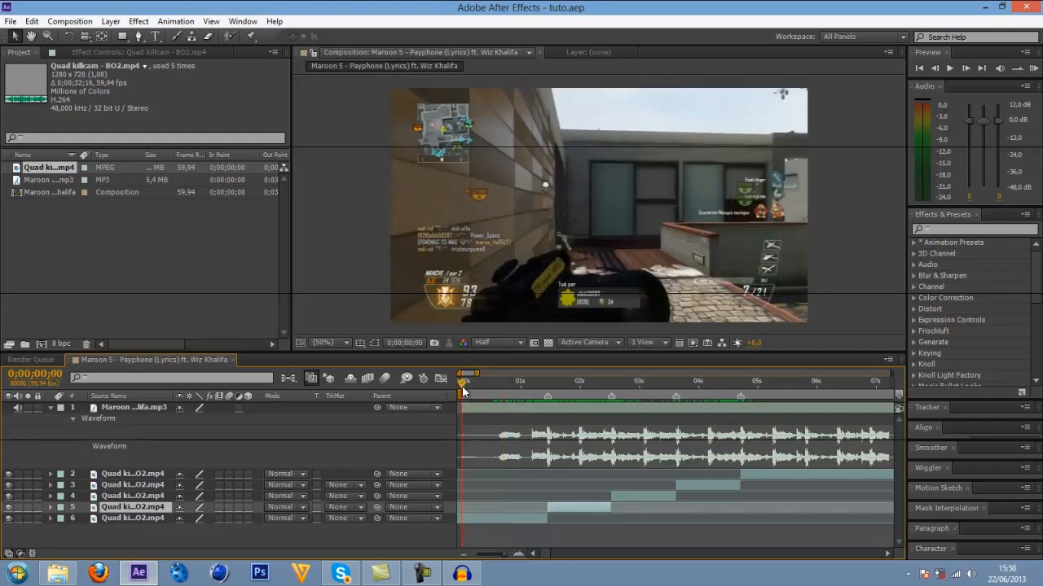
pyautogui.click(468, 516)
pyautogui.click(34, 18)
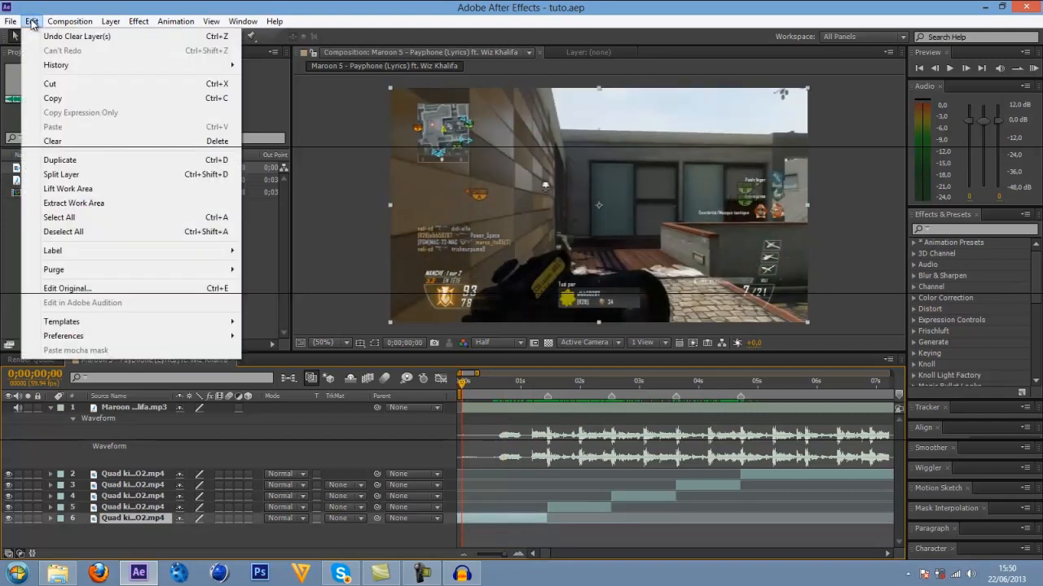
pyautogui.click(81, 175)
pyautogui.click(456, 529)
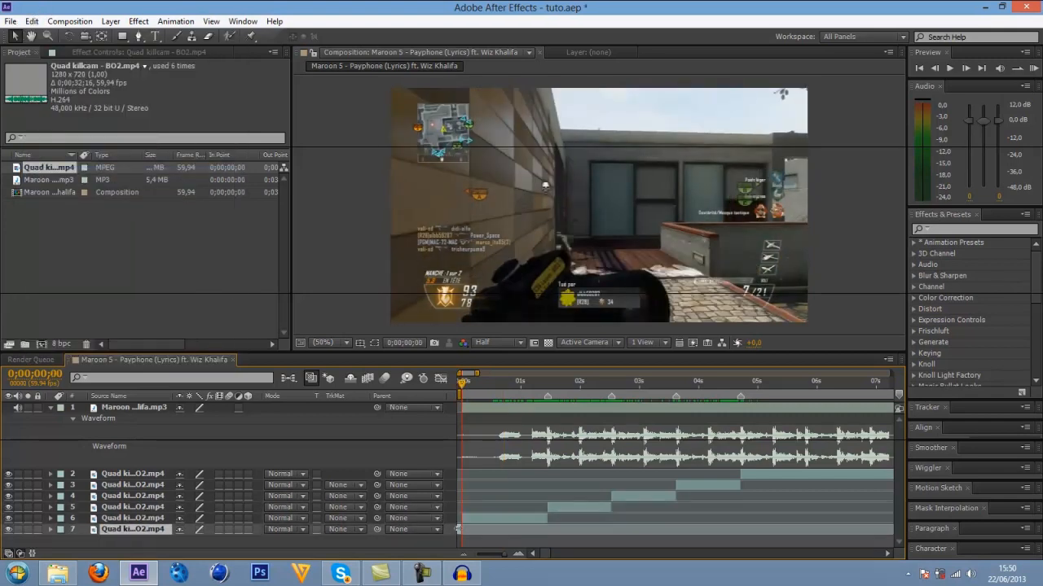
pyautogui.press('Delete')
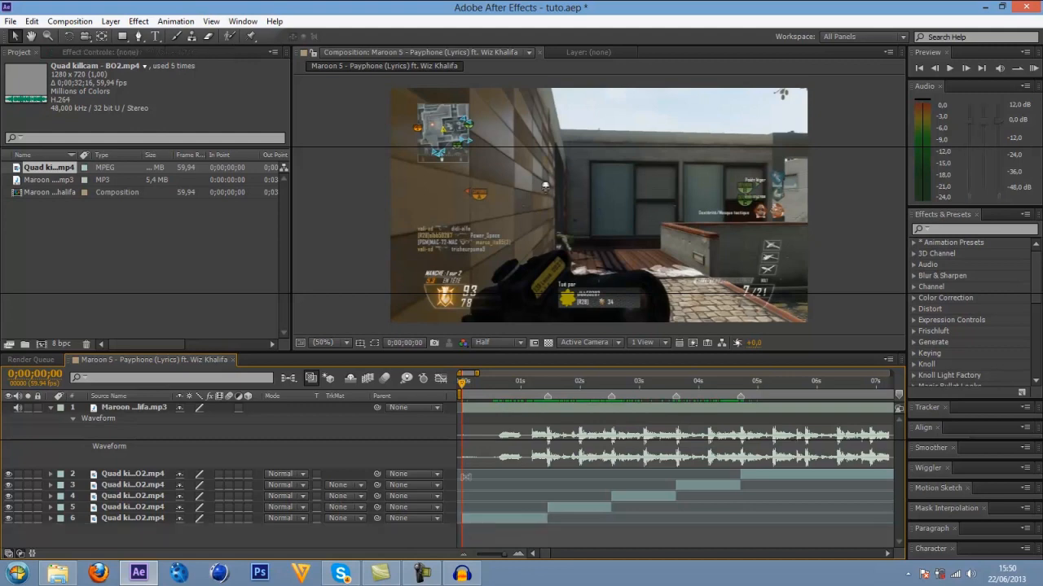
pyautogui.click(468, 518)
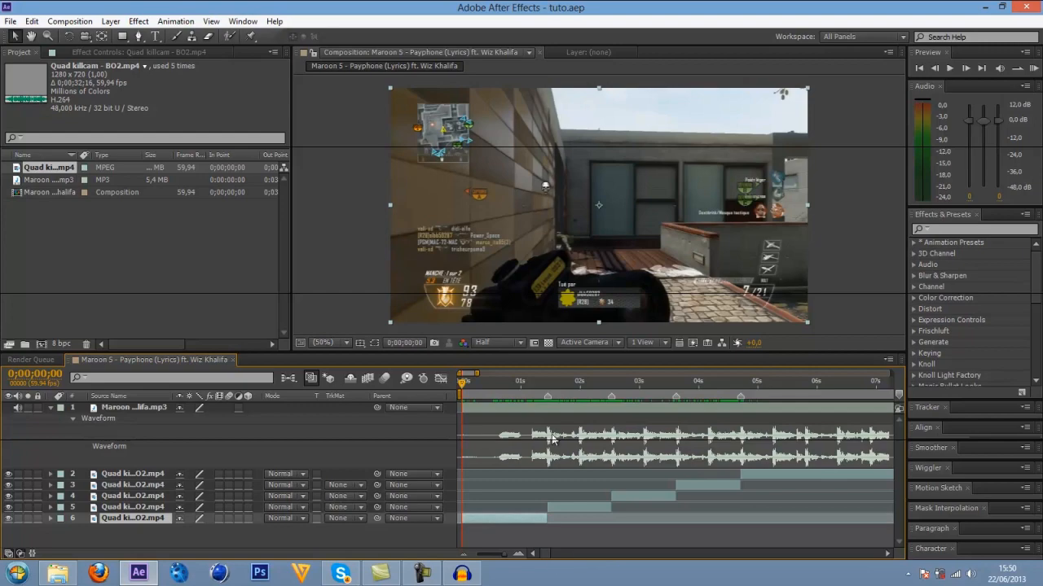
# Move the time indicator to 0;00;06;52, after the last shot, and shorten the work area to end there.
pyautogui.moveTo(484, 387); pyautogui.dragTo(869, 385)
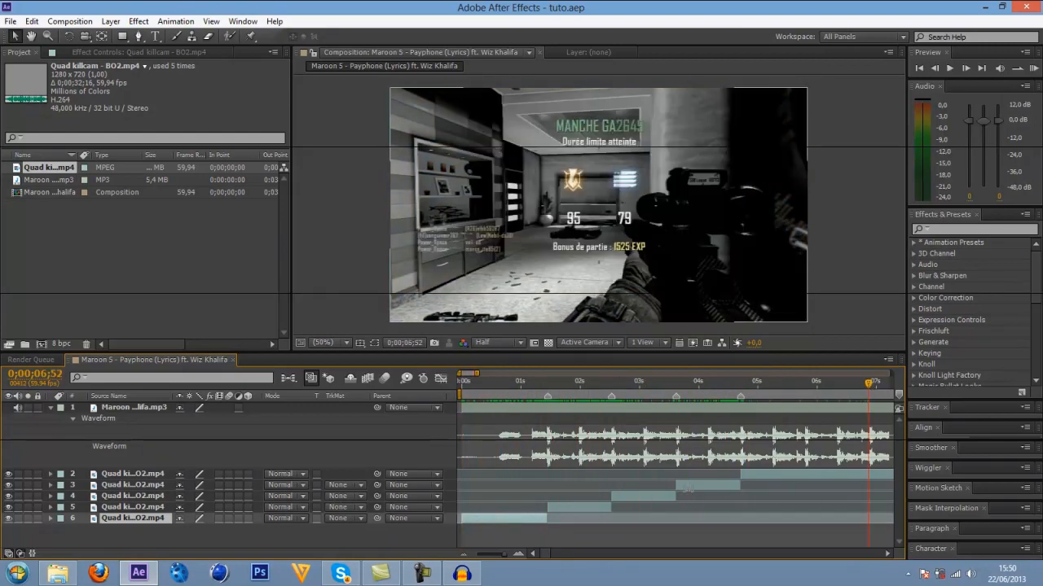
pyautogui.moveTo(505, 557); pyautogui.dragTo(491, 557)
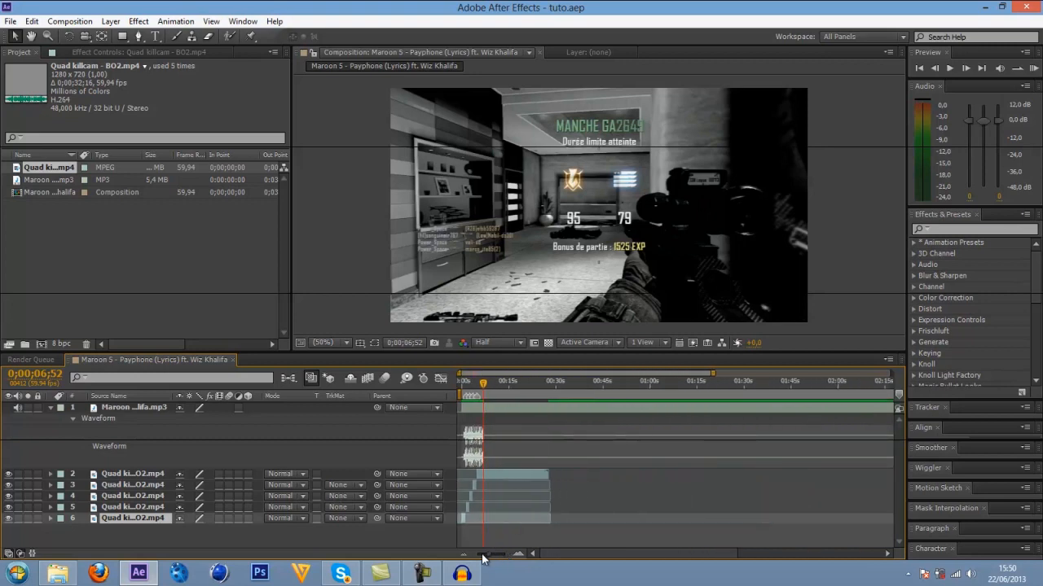
pyautogui.moveTo(489, 558); pyautogui.dragTo(484, 559)
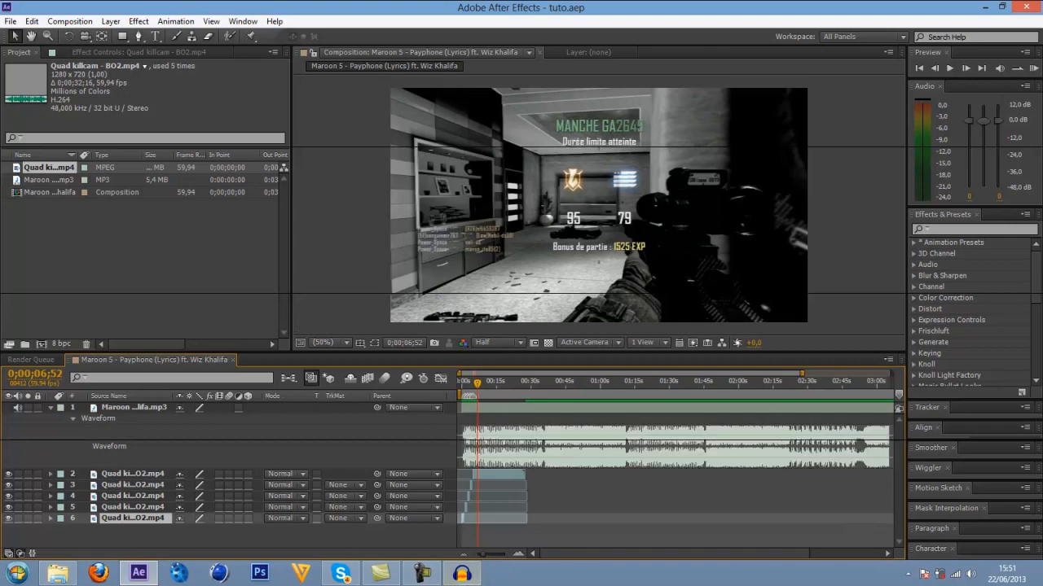
pyautogui.moveTo(480, 557); pyautogui.dragTo(470, 562)
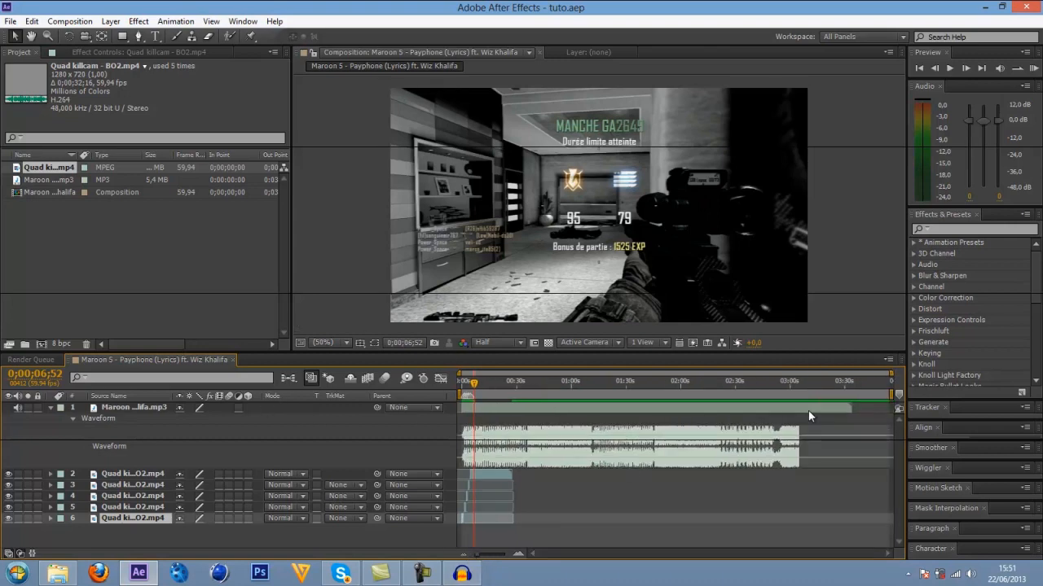
pyautogui.moveTo(892, 394); pyautogui.dragTo(480, 395)
pyautogui.click(516, 556)
pyautogui.click(516, 555)
pyautogui.click(516, 556)
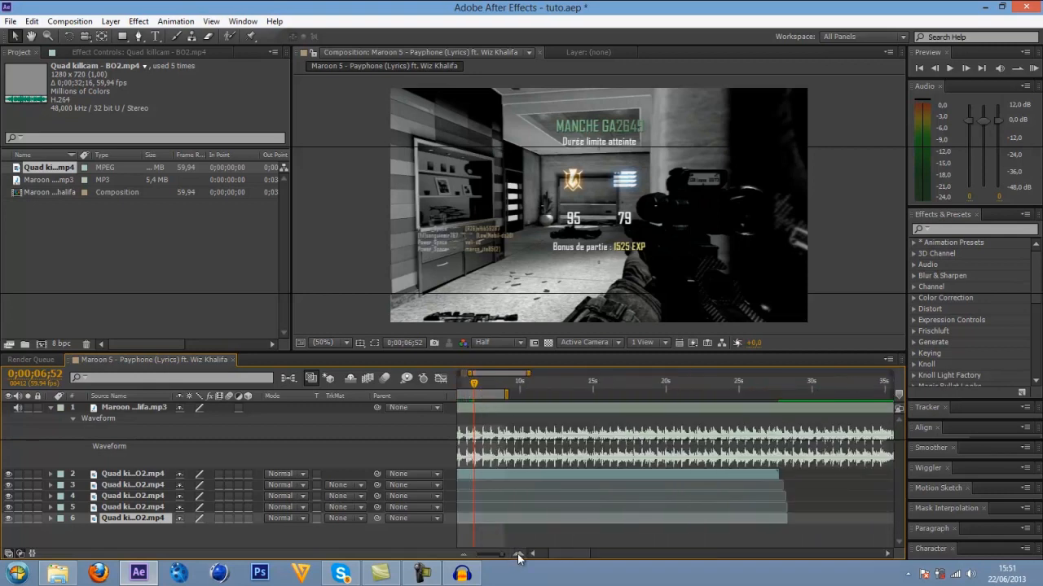
pyautogui.click(517, 556)
pyautogui.click(517, 555)
pyautogui.moveTo(554, 557); pyautogui.dragTo(548, 557)
pyautogui.moveTo(861, 395); pyautogui.dragTo(742, 397)
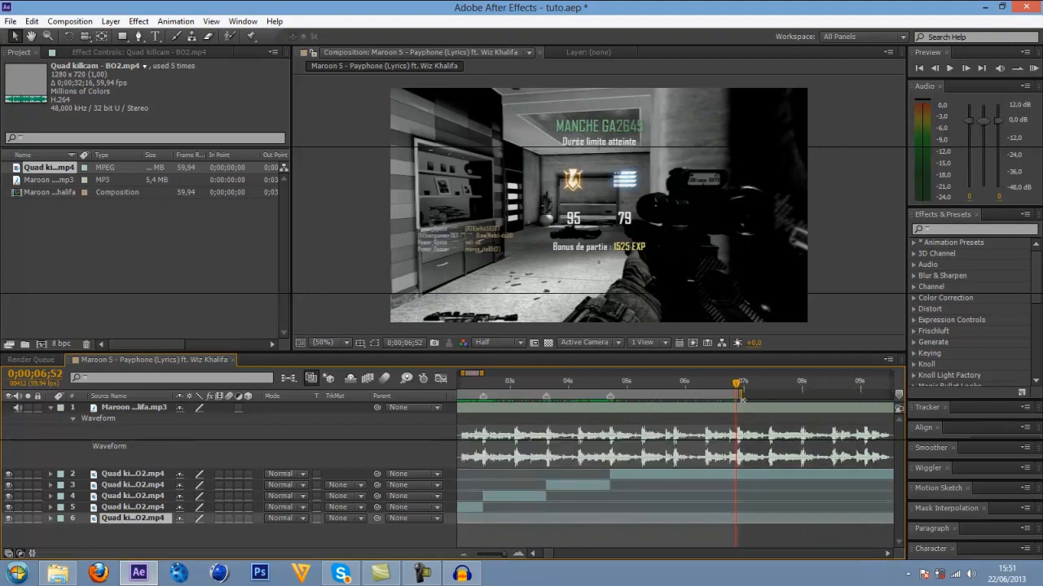
# Trim the composition to the work area and save the project.
pyautogui.rightClick(737, 396)
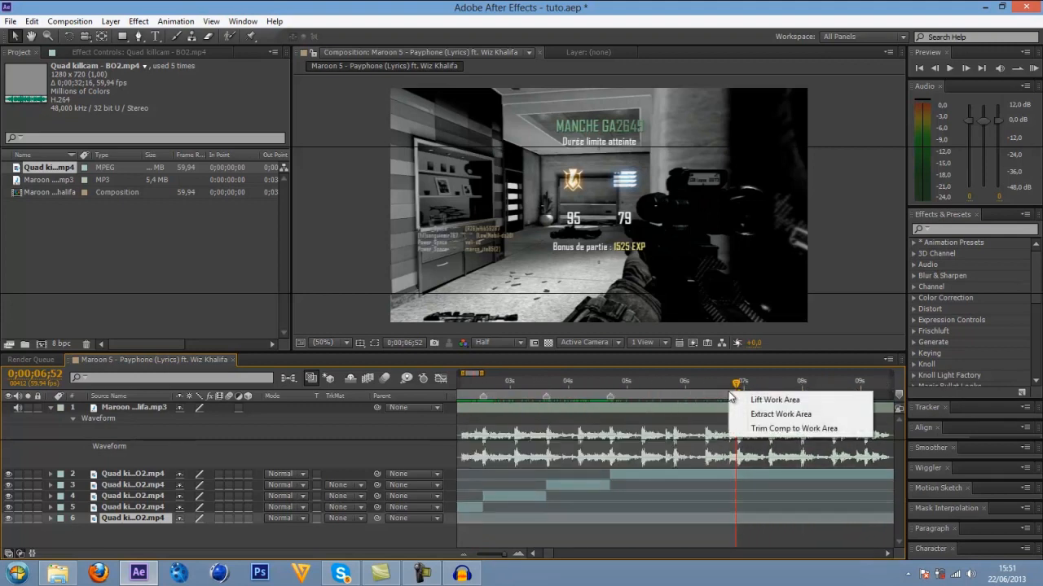
pyautogui.click(758, 429)
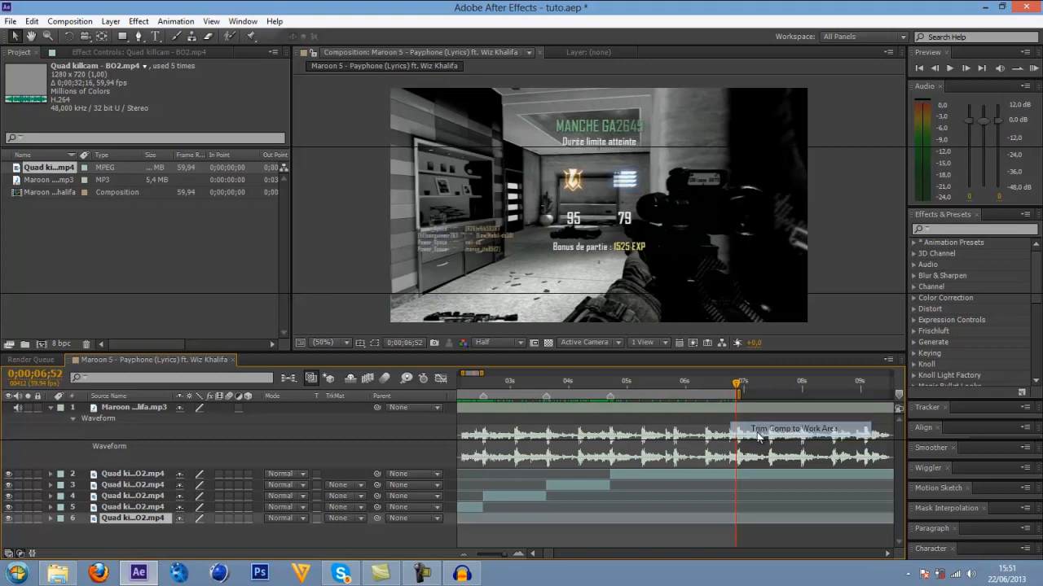
pyautogui.moveTo(667, 557); pyautogui.dragTo(571, 540)
pyautogui.hotkey('ctrl', 's')
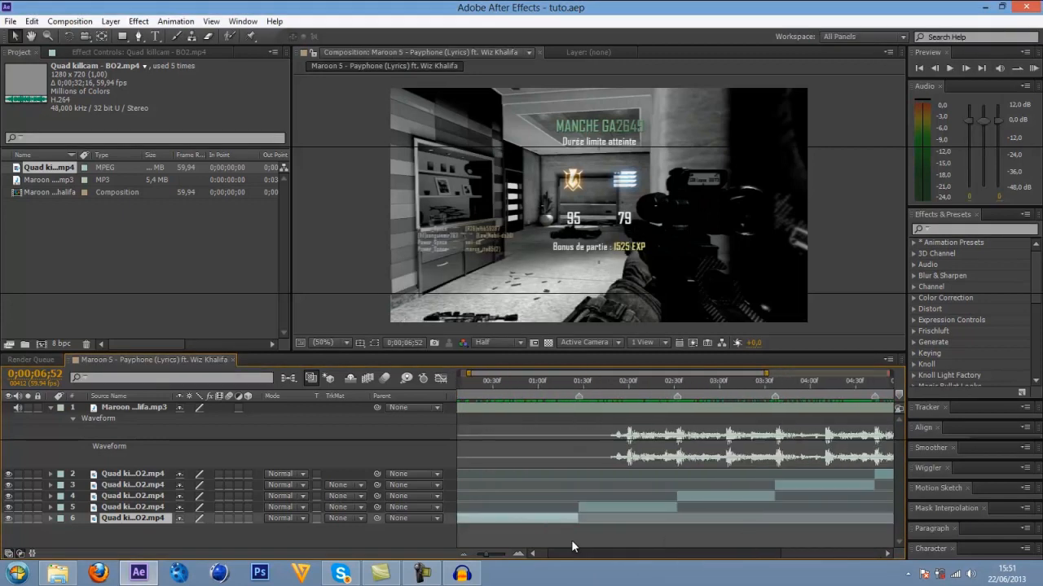
# Set the time indicator to the first marker at 0;00;01;27 and select the Quad killcam segment starting there.
pyautogui.click(555, 383)
pyautogui.moveTo(555, 391); pyautogui.dragTo(578, 391)
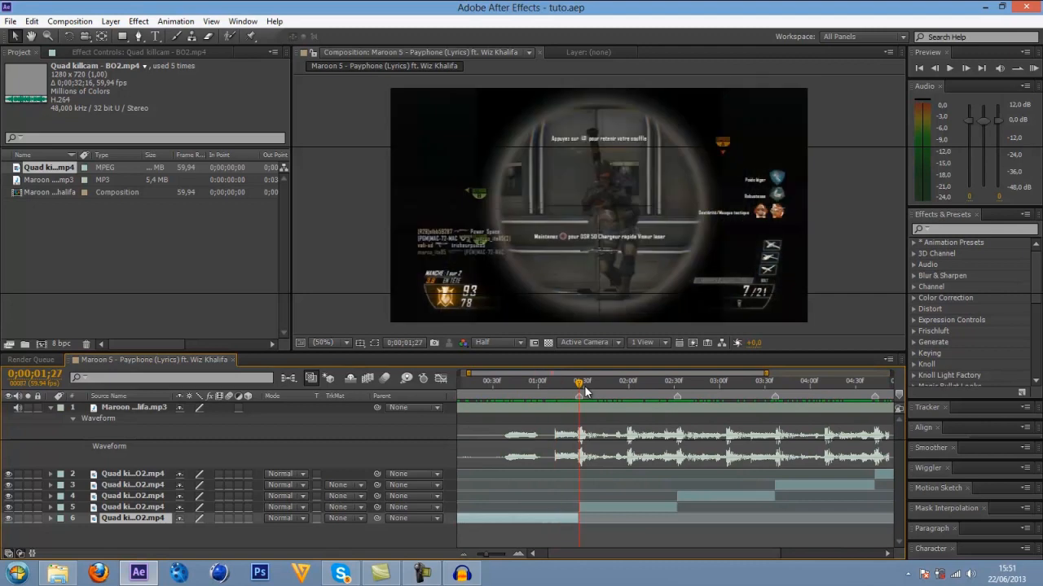
pyautogui.click(593, 507)
pyautogui.click(965, 230)
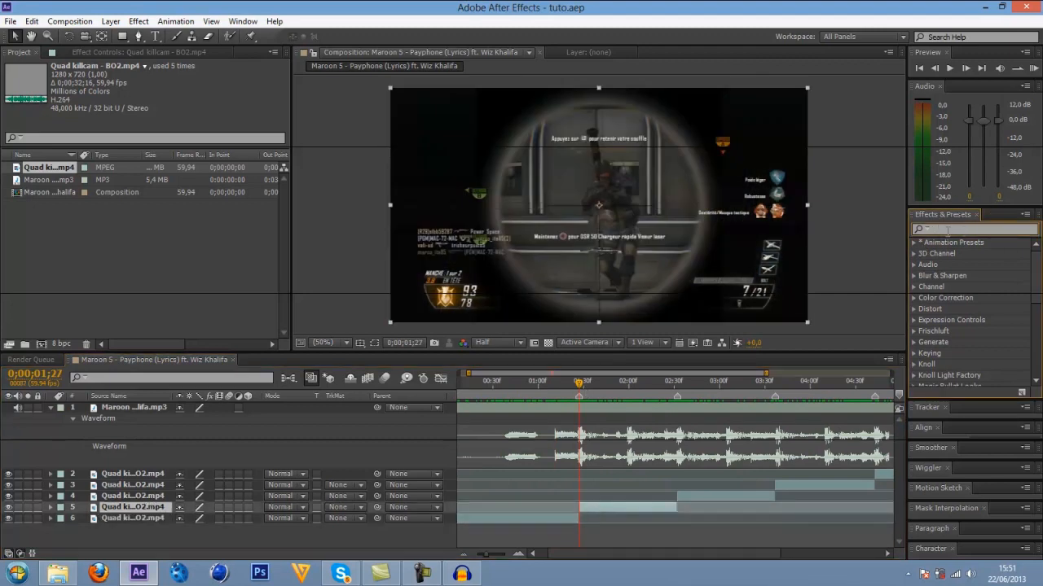
pyautogui.click(587, 510)
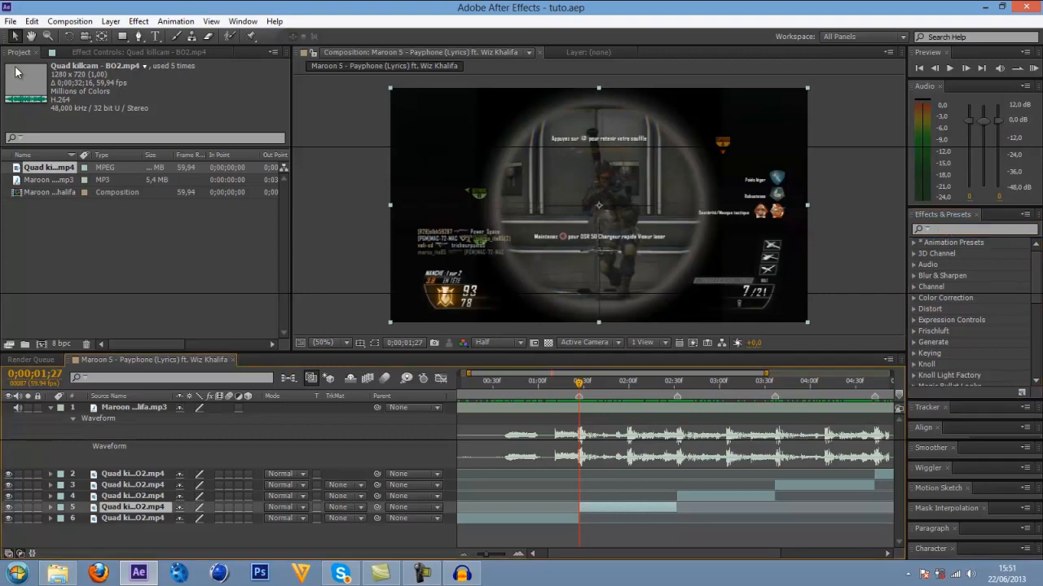
# Look through the effect categories and search the effects for "twixtor".
pyautogui.click(138, 22)
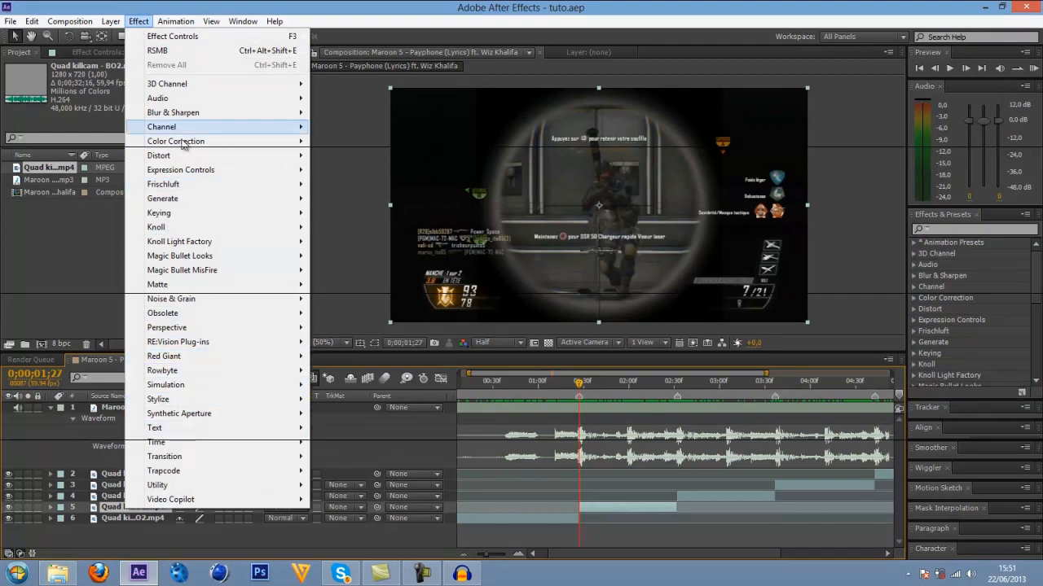
pyautogui.moveTo(215, 458)
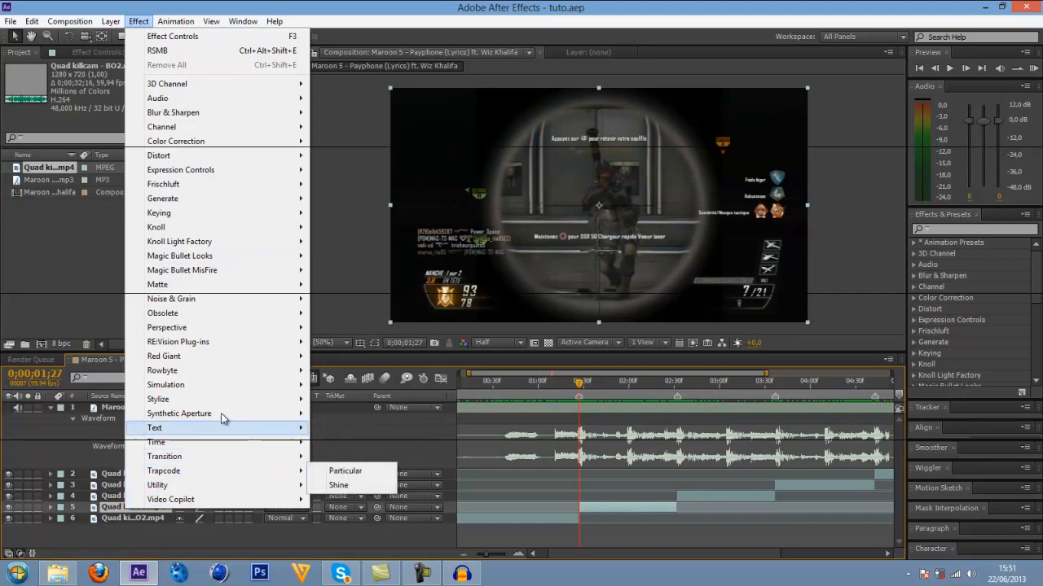
pyautogui.moveTo(210, 202)
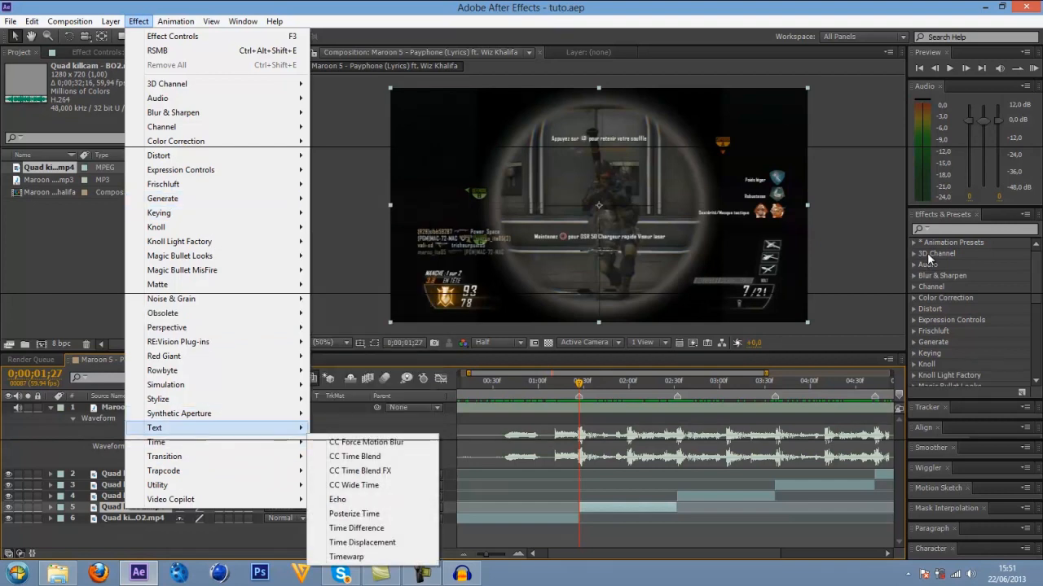
pyautogui.click(945, 229)
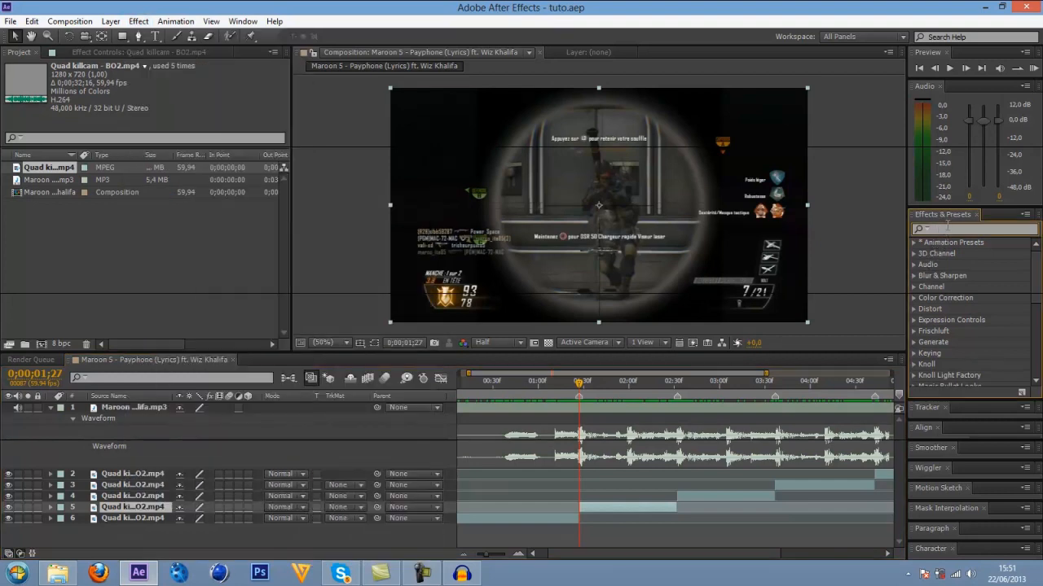
pyautogui.write('twixtor')
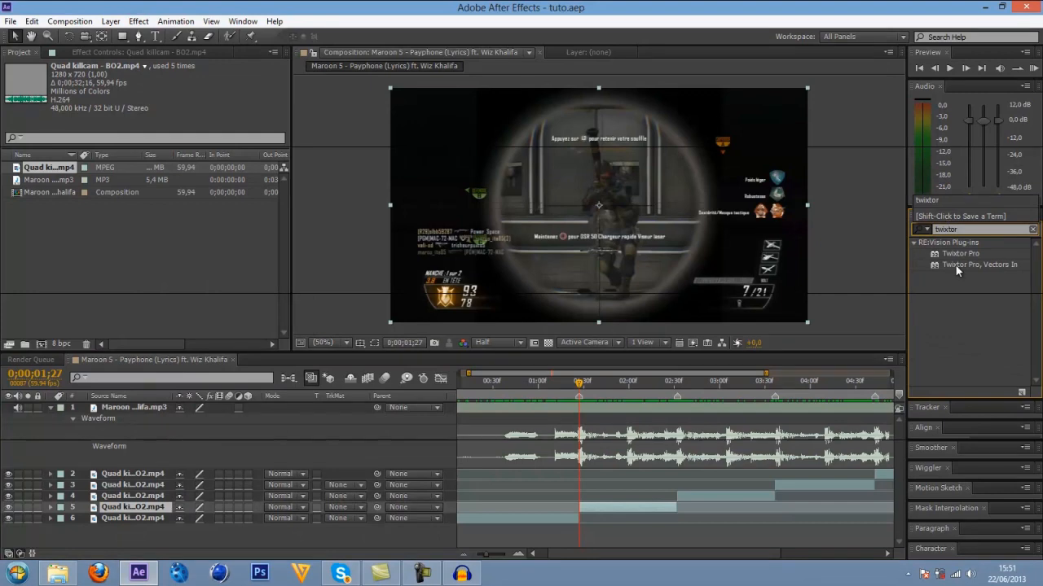
# Apply the RE:Vision Plug-ins effect Twixtor Pro to the segment starting at the 0;00;01;27 marker.
pyautogui.click(111, 21)
pyautogui.moveTo(138, 21)
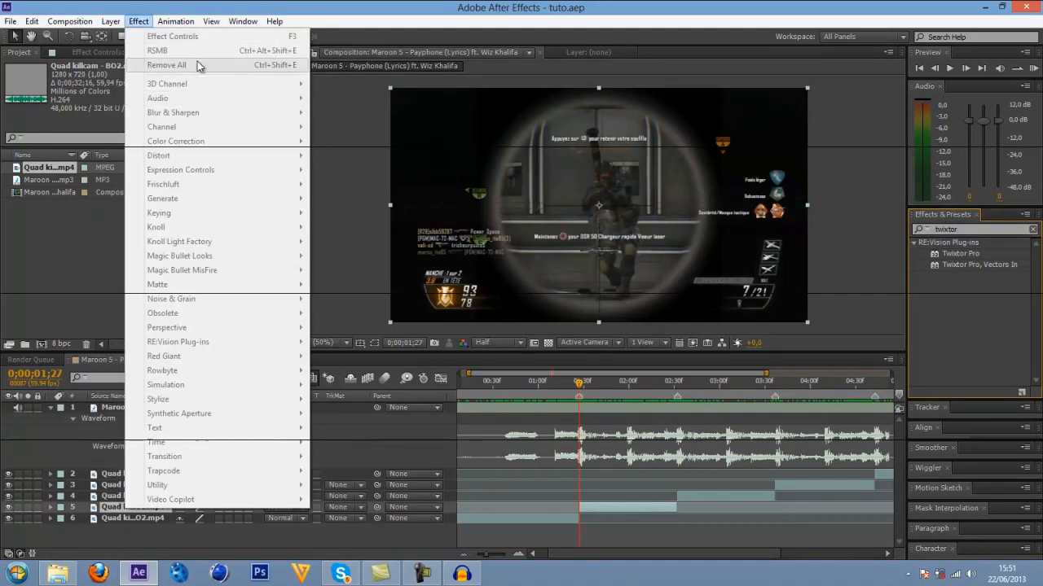
pyautogui.click(587, 509)
pyautogui.click(138, 22)
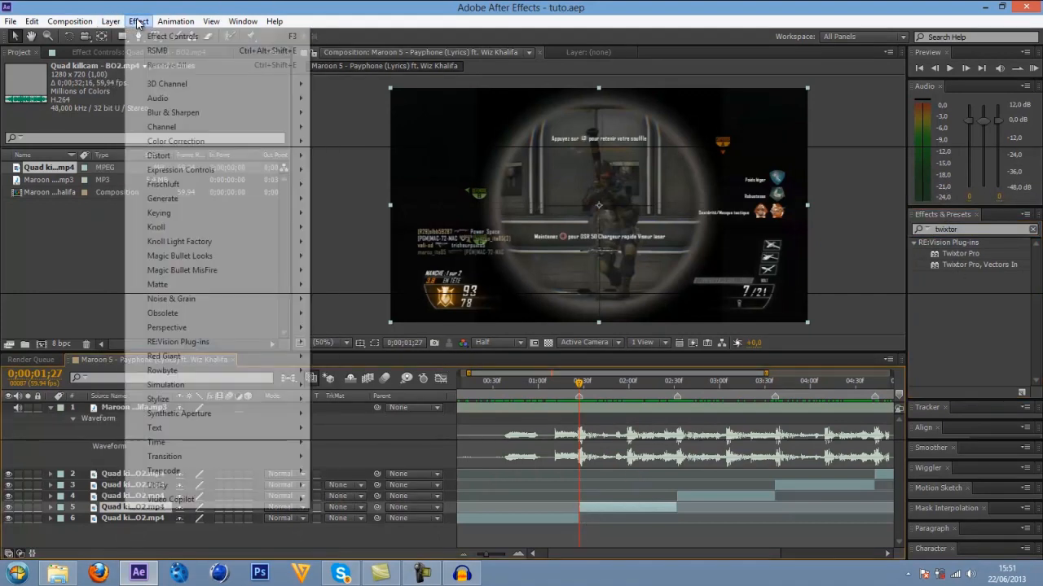
pyautogui.moveTo(193, 344)
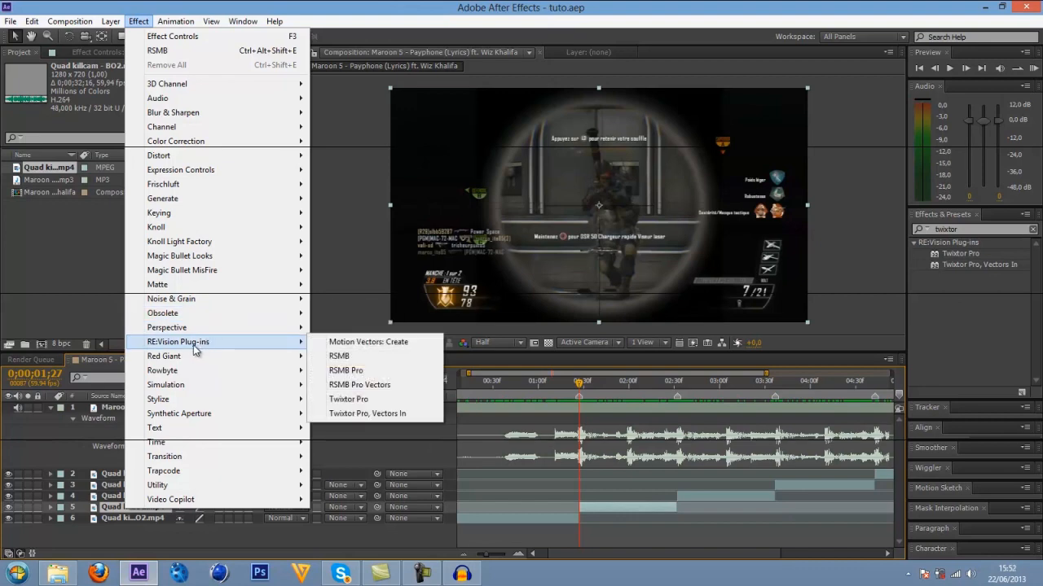
pyautogui.click(348, 399)
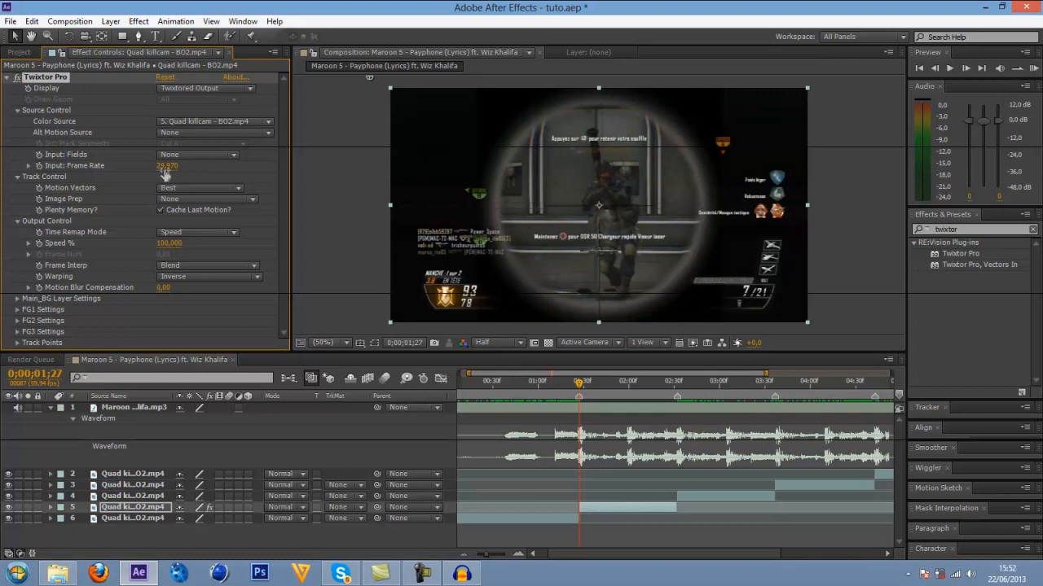
# Set Twixtor Pro's input frame rate to 59,94 to match the source clip.
pyautogui.click(165, 168)
pyautogui.press('Return')
pyautogui.moveTo(166, 173); pyautogui.dragTo(240, 173)
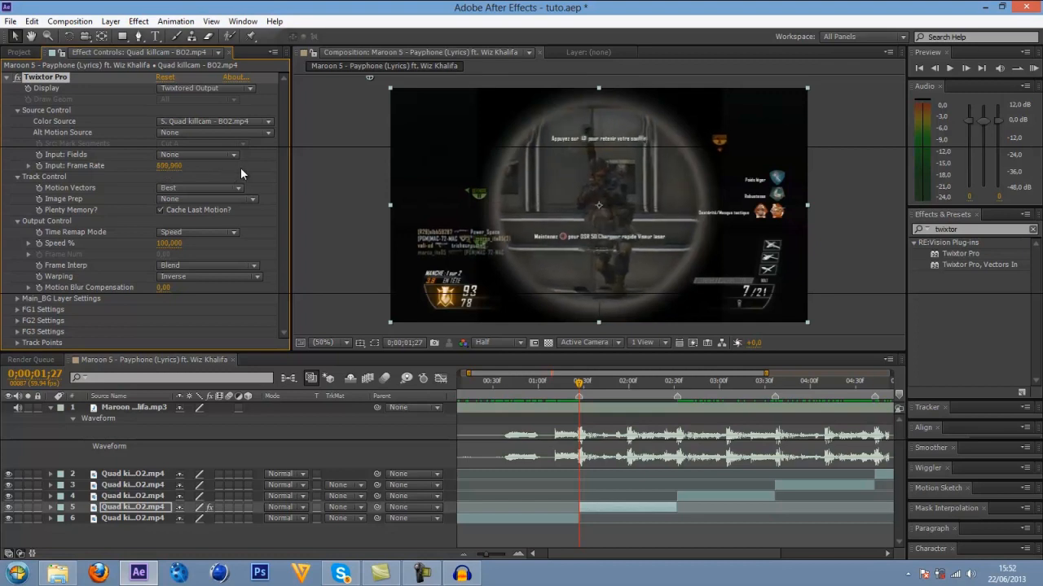
pyautogui.click(167, 165)
pyautogui.write('59,94')
pyautogui.press('Return')
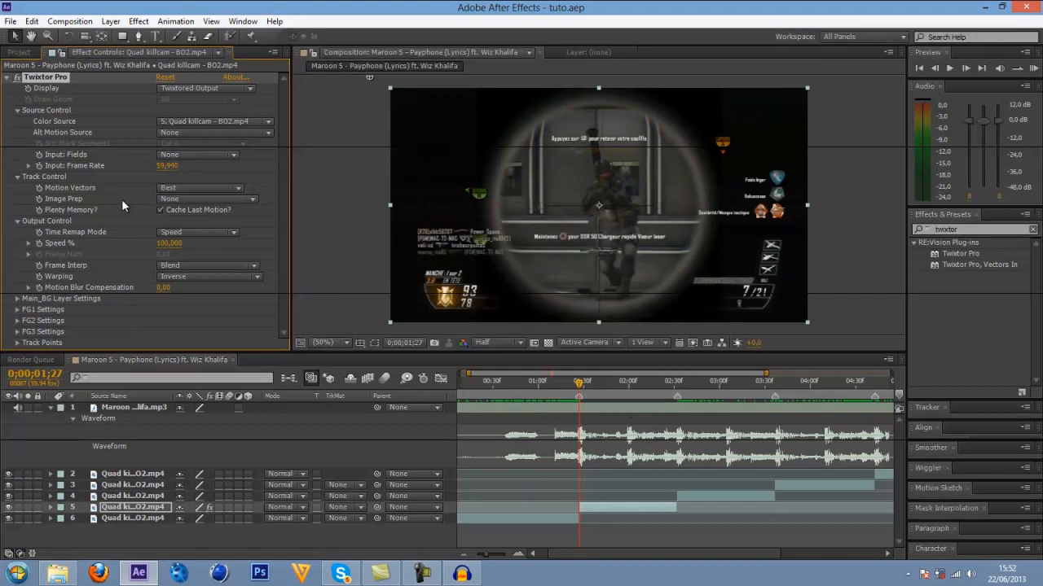
# Check the frame rate of Quad killcam - BO2 in its file property details in the Montage folder, and return to After Effects.
pyautogui.rightClick(591, 506)
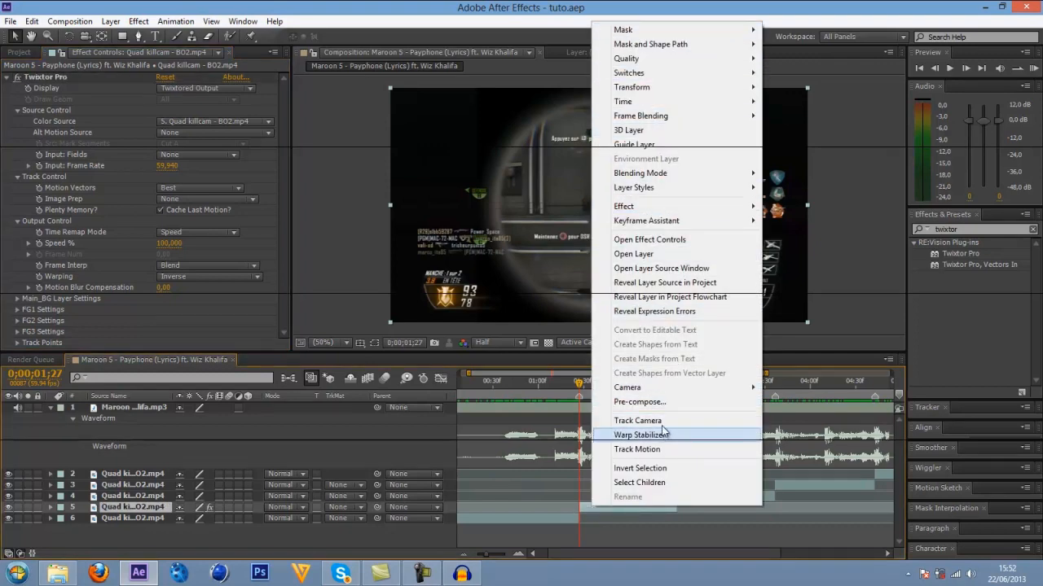
pyautogui.click(57, 573)
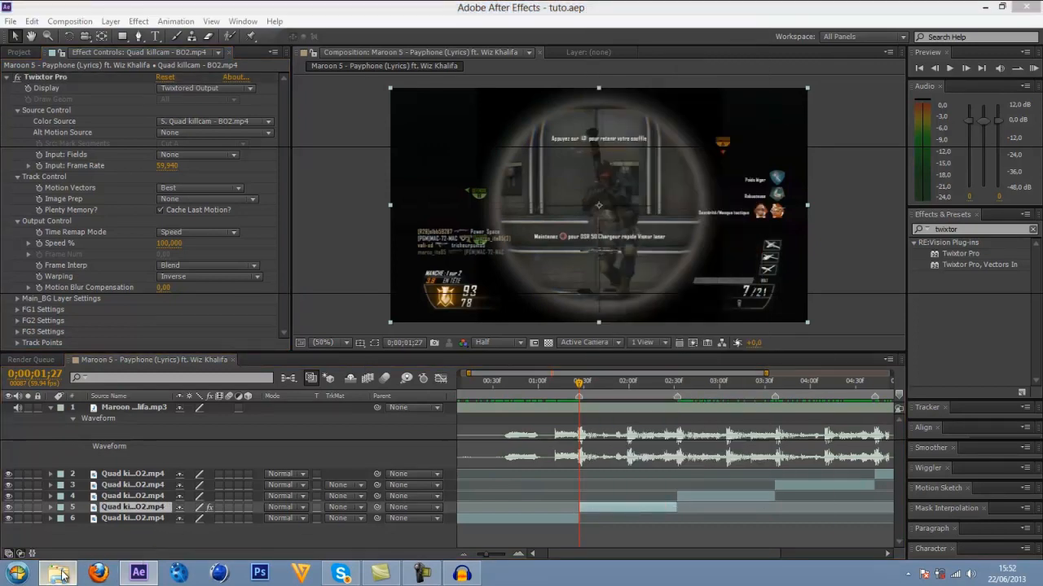
pyautogui.rightClick(624, 374)
pyautogui.click(663, 360)
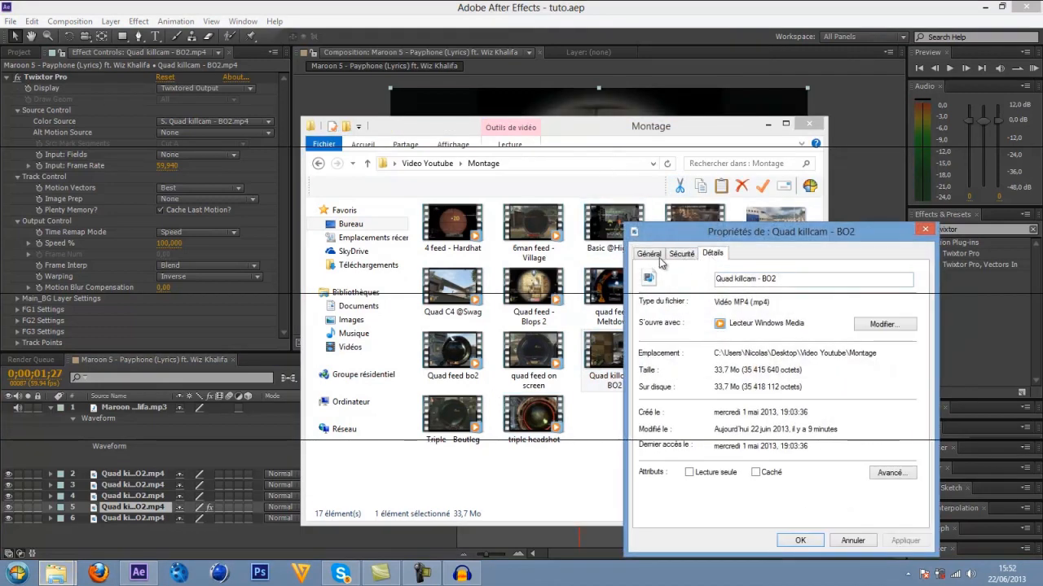
pyautogui.click(712, 253)
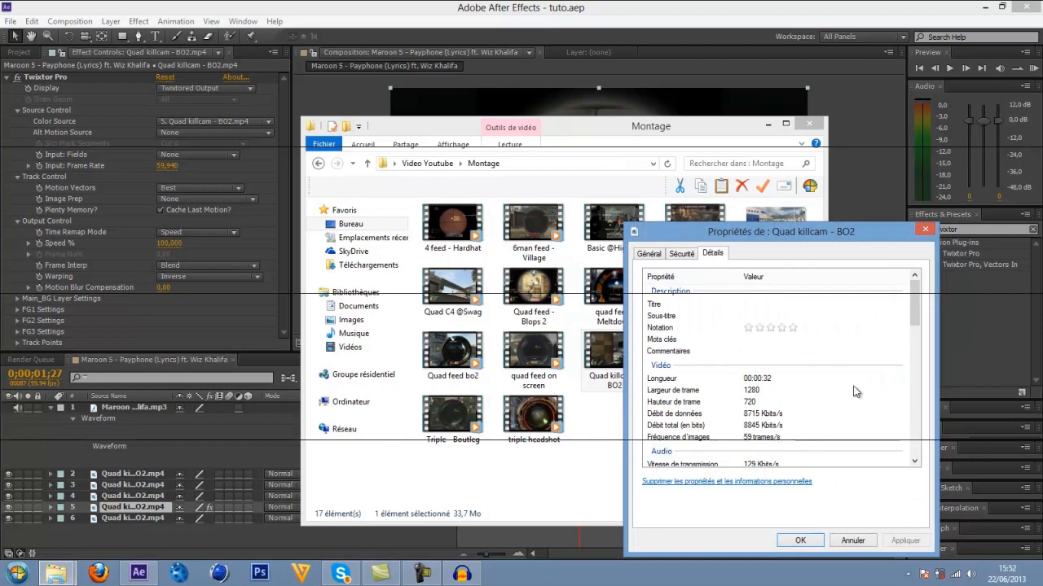
pyautogui.click(925, 229)
pyautogui.click(811, 124)
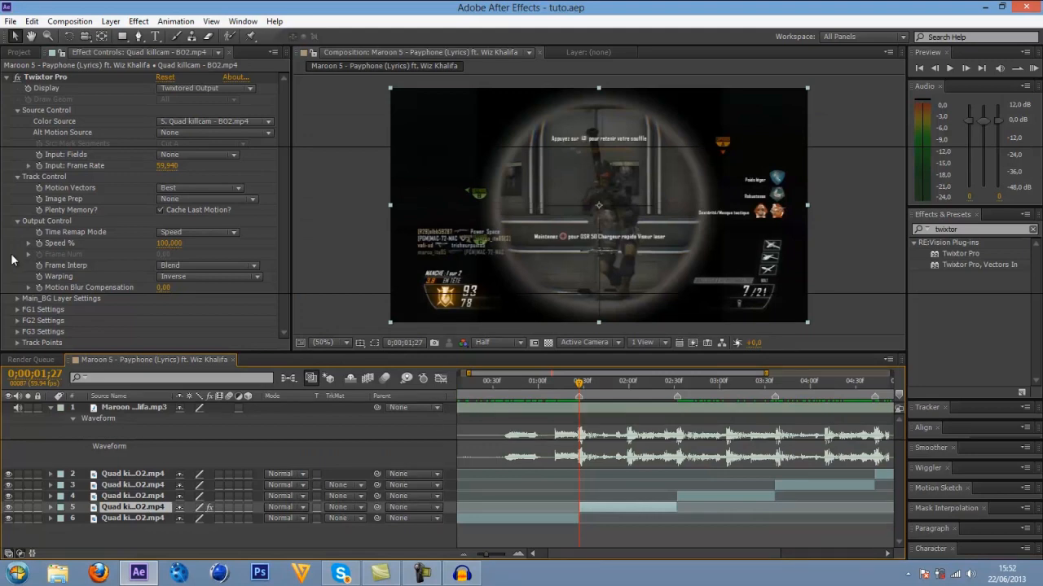
# Enable keyframing for Twixtor Pro's Speed % at the 0;00;01;27 marker.
pyautogui.click(38, 243)
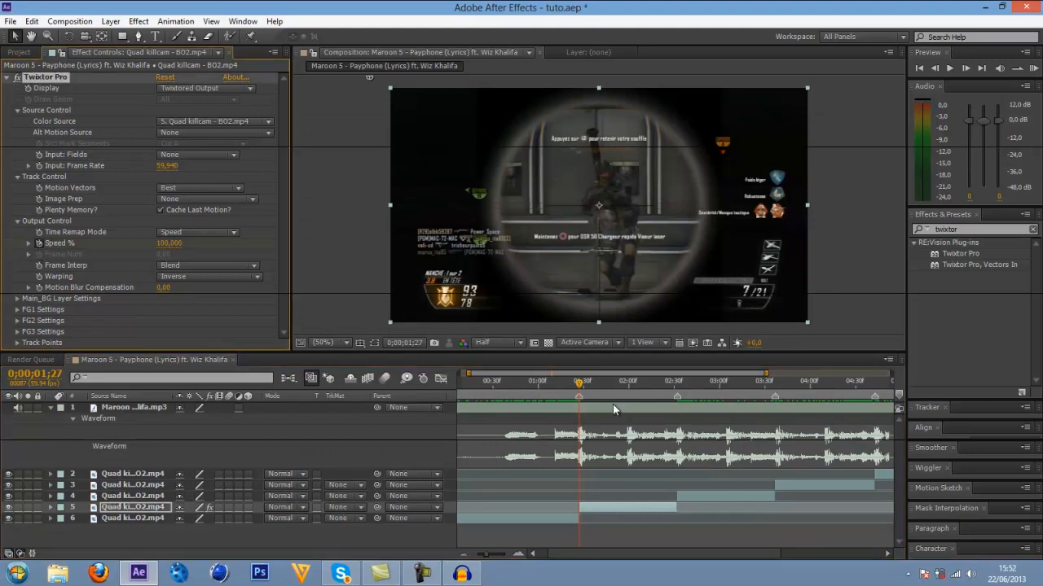
# Examine the last frames of the Twixtor segment before the 0;00;02;32 marker, frame by frame.
pyautogui.moveTo(579, 383); pyautogui.dragTo(584, 384)
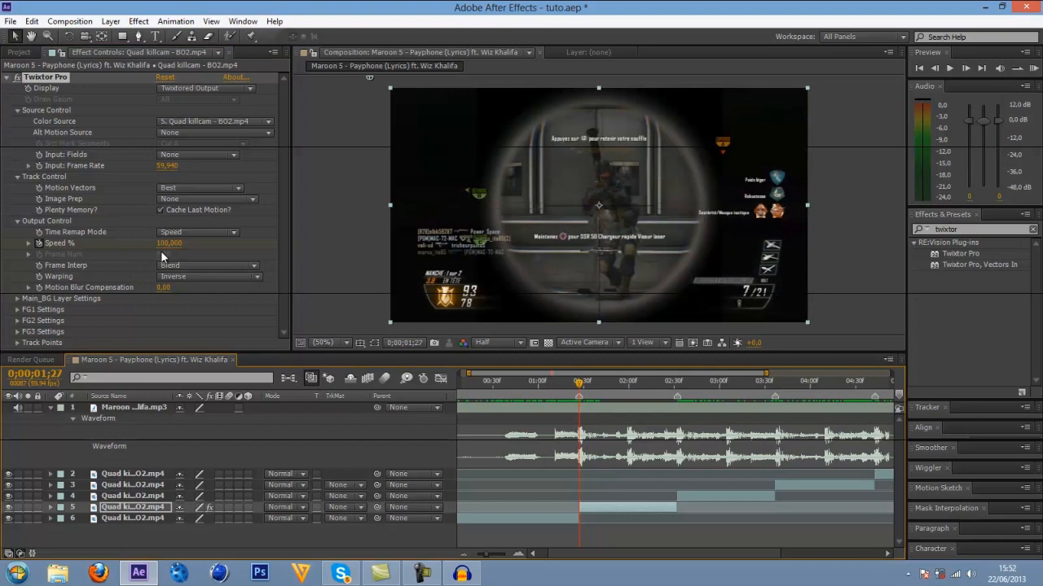
pyautogui.moveTo(579, 386); pyautogui.dragTo(674, 381)
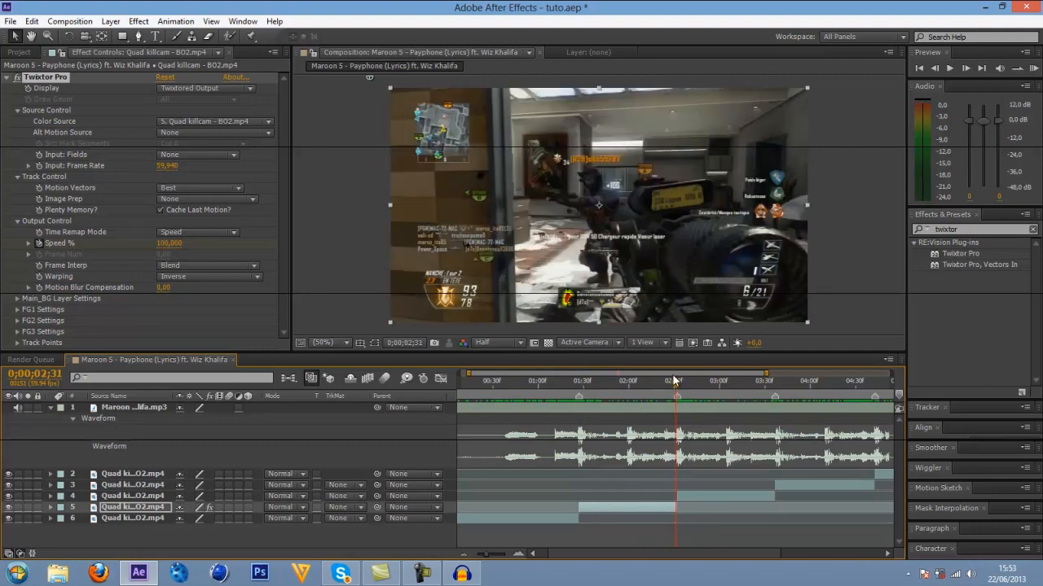
pyautogui.click(518, 554)
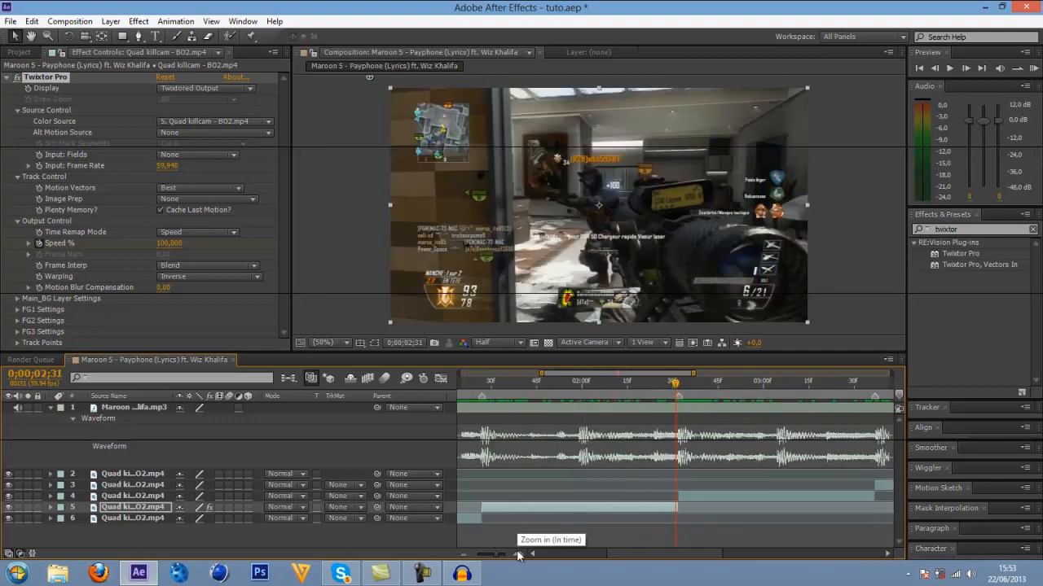
pyautogui.click(517, 555)
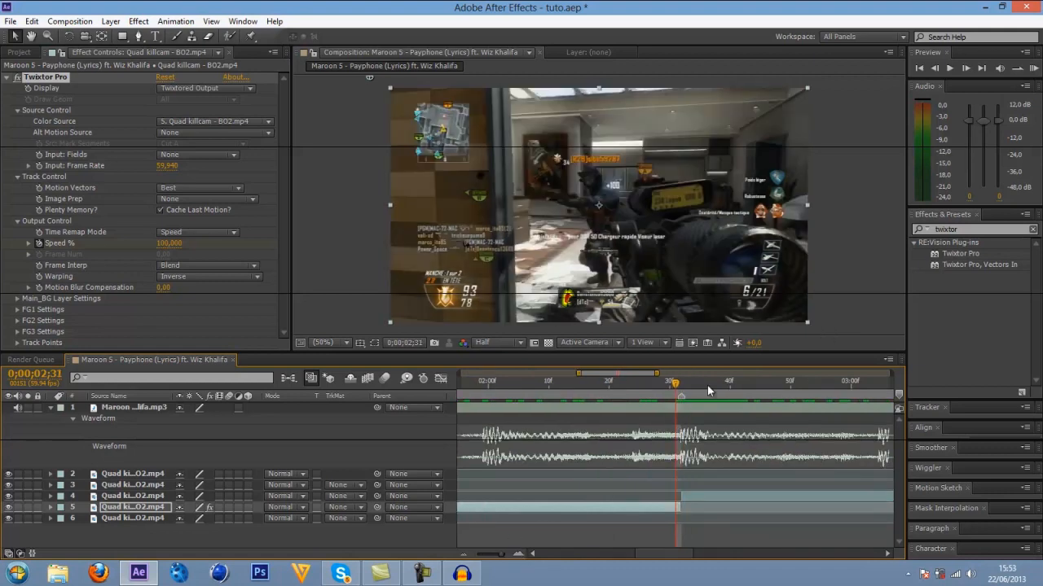
pyautogui.press('pagedown')
pyautogui.press('pageup')
pyautogui.press('pagedown')
pyautogui.press('pageup')
pyautogui.press('pagedown')
pyautogui.press('pageup')
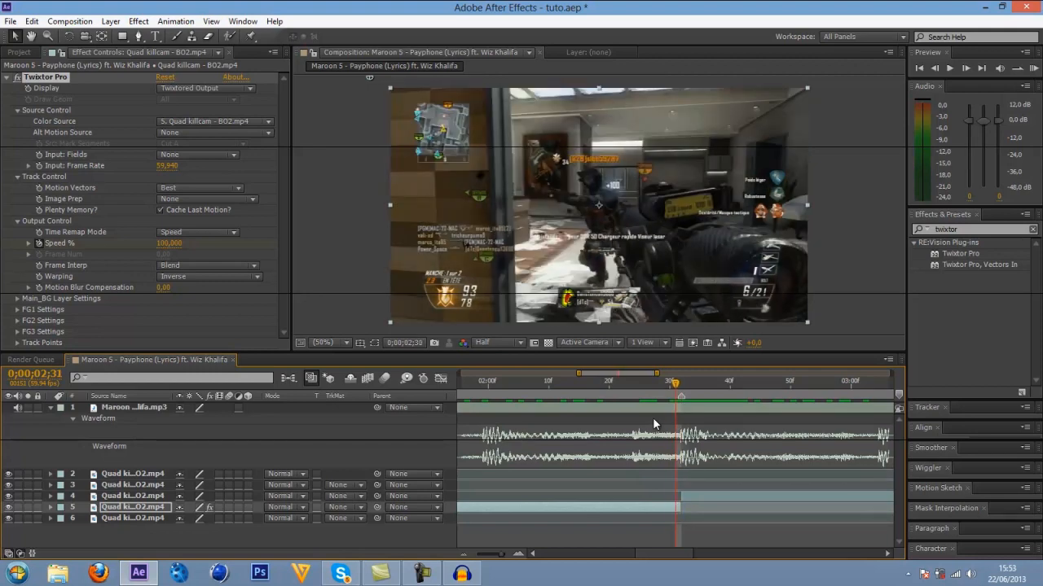
pyautogui.press('pageup')
pyautogui.press('pageup')
pyautogui.press('pageup')
pyautogui.click(966, 69)
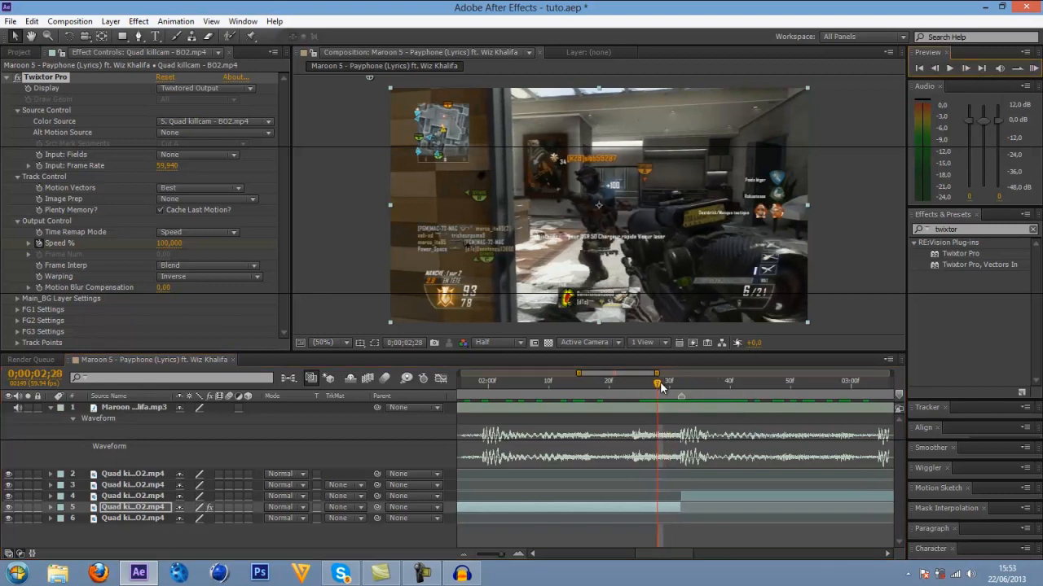
# Keyframe Twixtor Pro's Speed % at 120 on the segment's last frame, 0;00;02;31.
pyautogui.moveTo(665, 382); pyautogui.dragTo(681, 385)
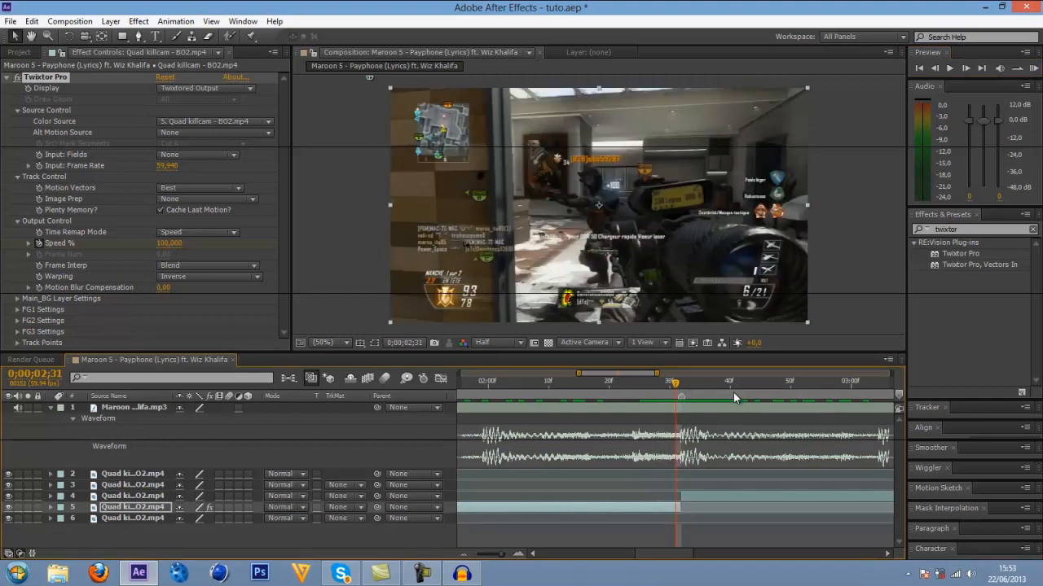
pyautogui.press('pageup')
pyautogui.press('u')
pyautogui.moveTo(656, 557); pyautogui.dragTo(636, 557)
pyautogui.click(464, 556)
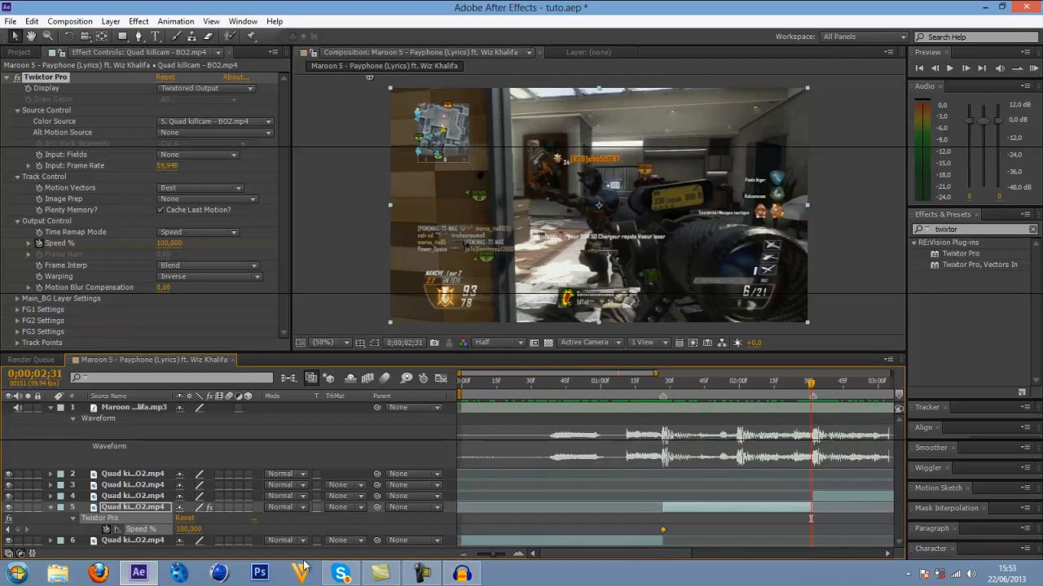
pyautogui.moveTo(652, 387); pyautogui.dragTo(809, 405)
pyautogui.moveTo(173, 245); pyautogui.dragTo(172, 246)
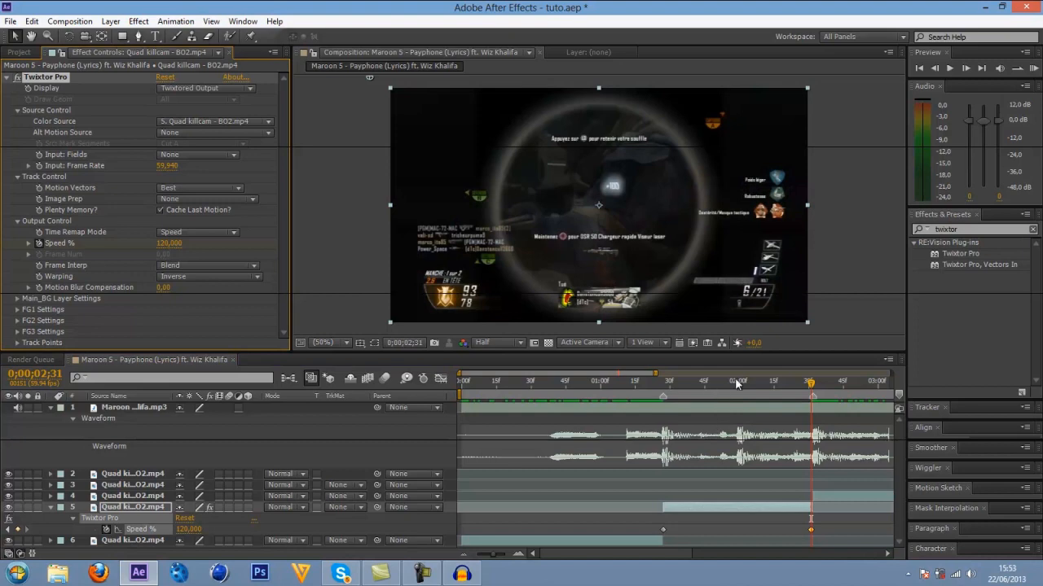
# Examine the frames leading up to the 0;00;02;31 Speed % keyframe for blending artefacts, stopping at 0;00;02;26.
pyautogui.press('pageup')
pyautogui.press('pageup')
pyautogui.press('pageup')
pyautogui.press('pageup')
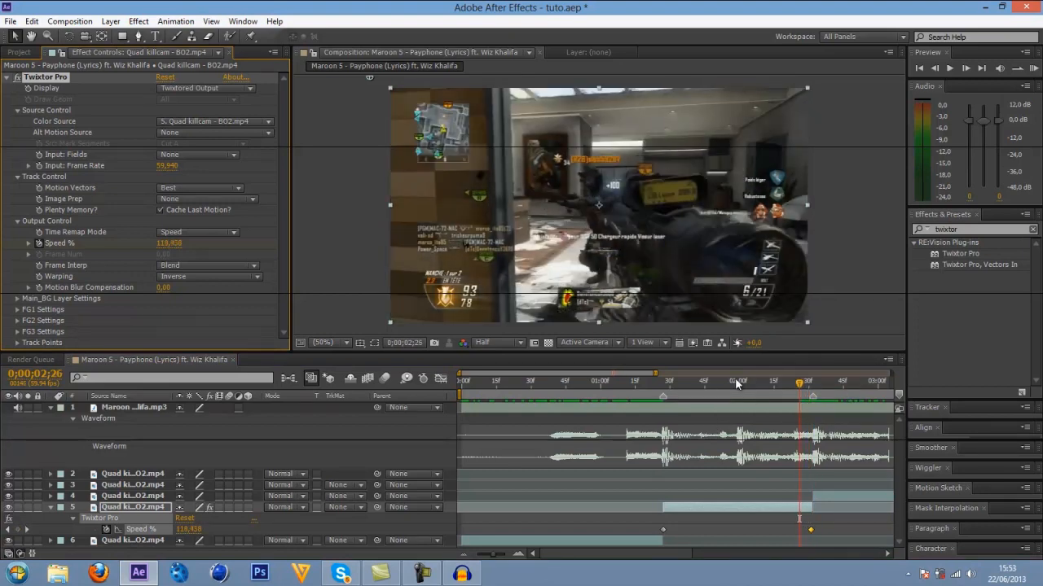
pyautogui.press('pageup')
pyautogui.press('pageup')
pyautogui.press('pageup')
pyautogui.press('pagedown')
pyautogui.press('pagedown')
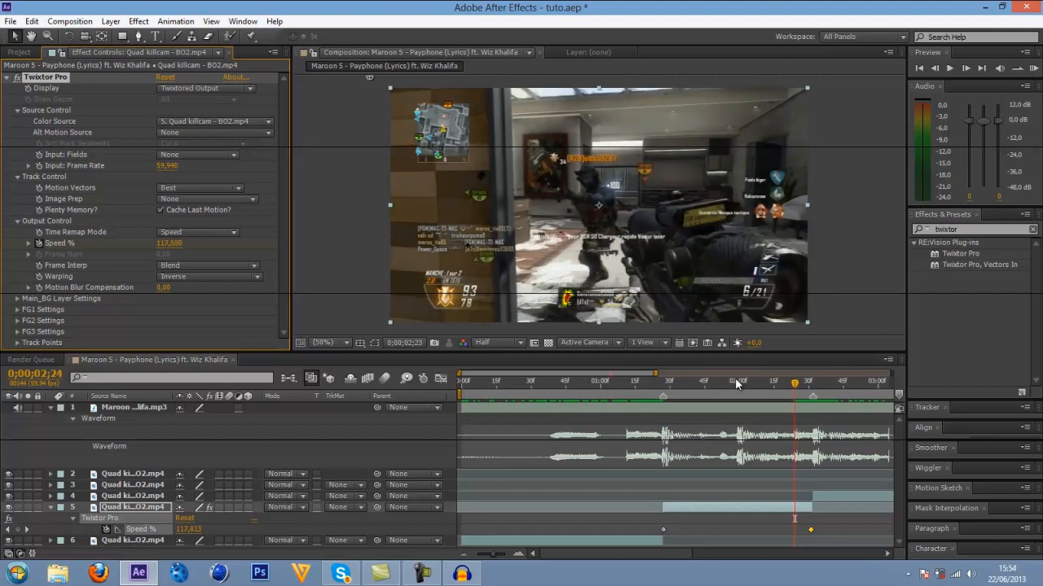
pyautogui.press('pagedown')
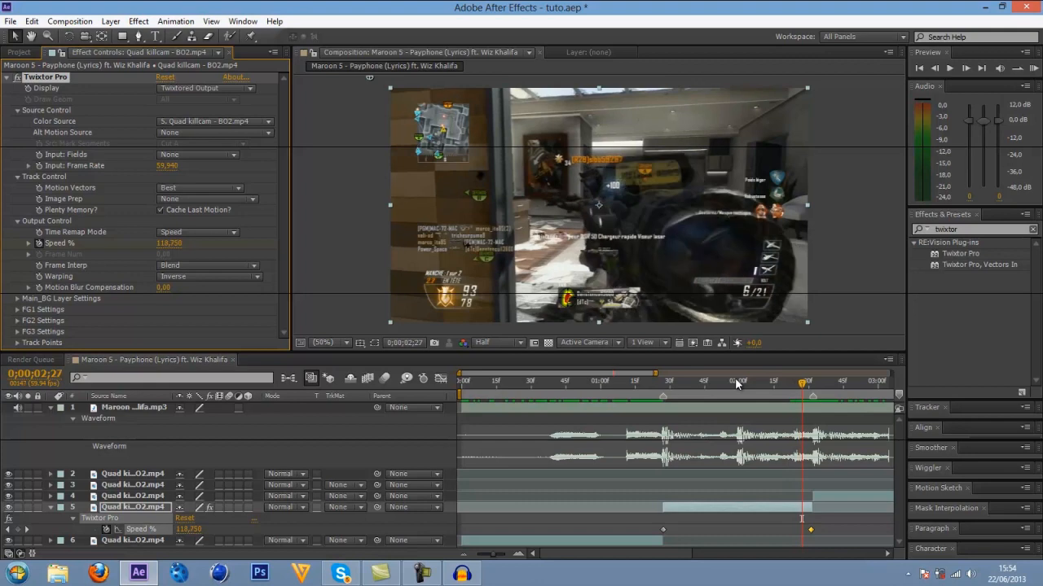
pyautogui.press('pagedown')
pyautogui.press('pagedown')
pyautogui.press('pagedown')
pyautogui.press('pagedown')
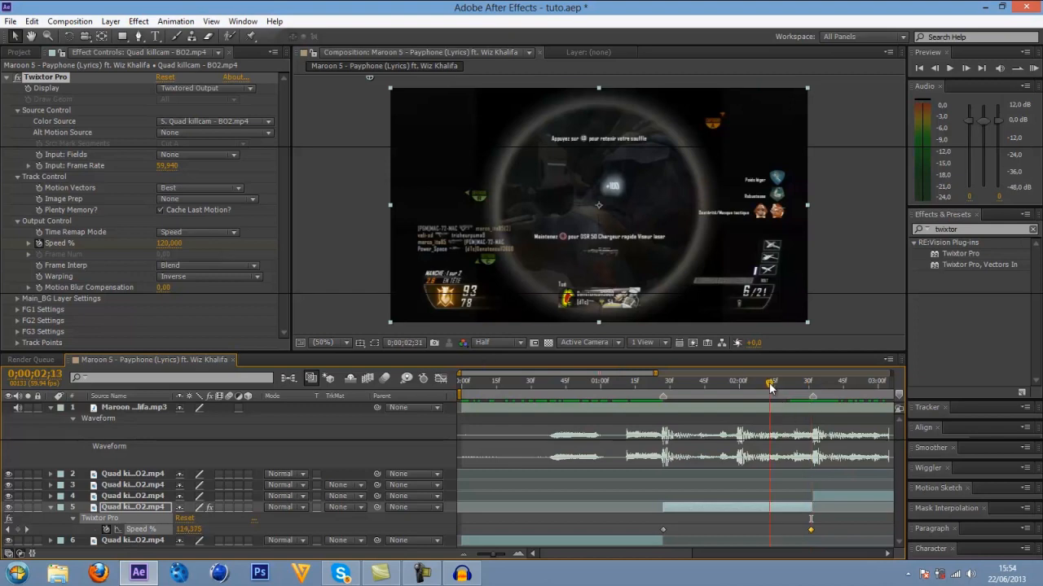
pyautogui.moveTo(770, 389); pyautogui.dragTo(799, 397)
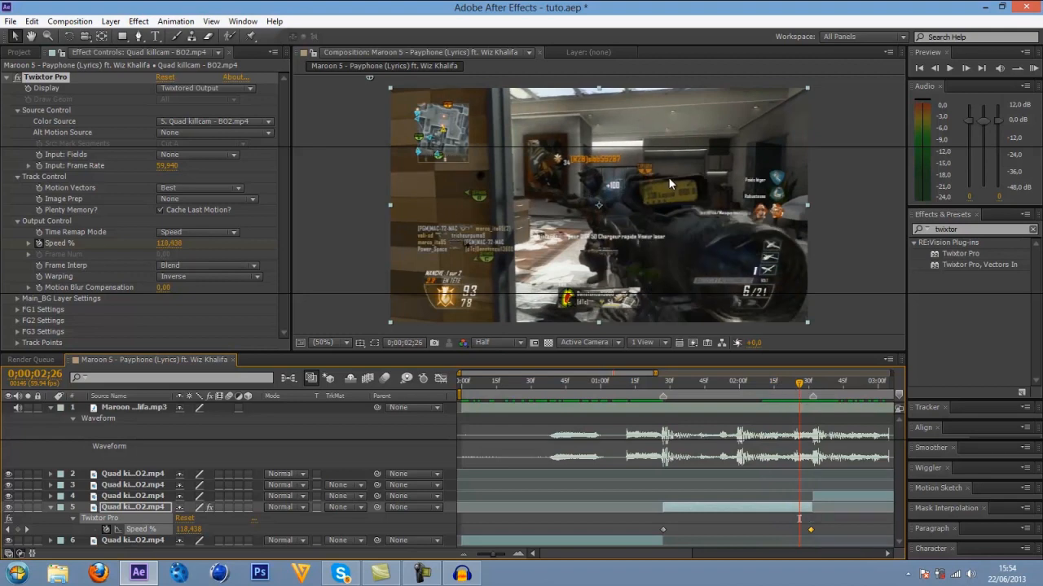
# Save the project and set Twixtor Pro's Frame Interp to Nearest, comparing it with Blend at 0;00;02;26.
pyautogui.hotkey('ctrl', 's')
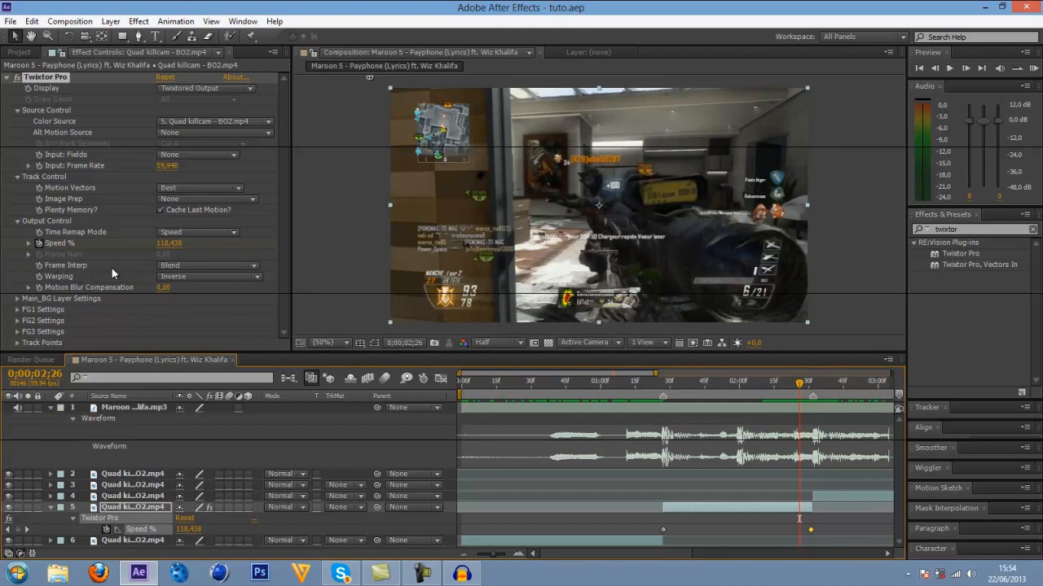
pyautogui.click(180, 265)
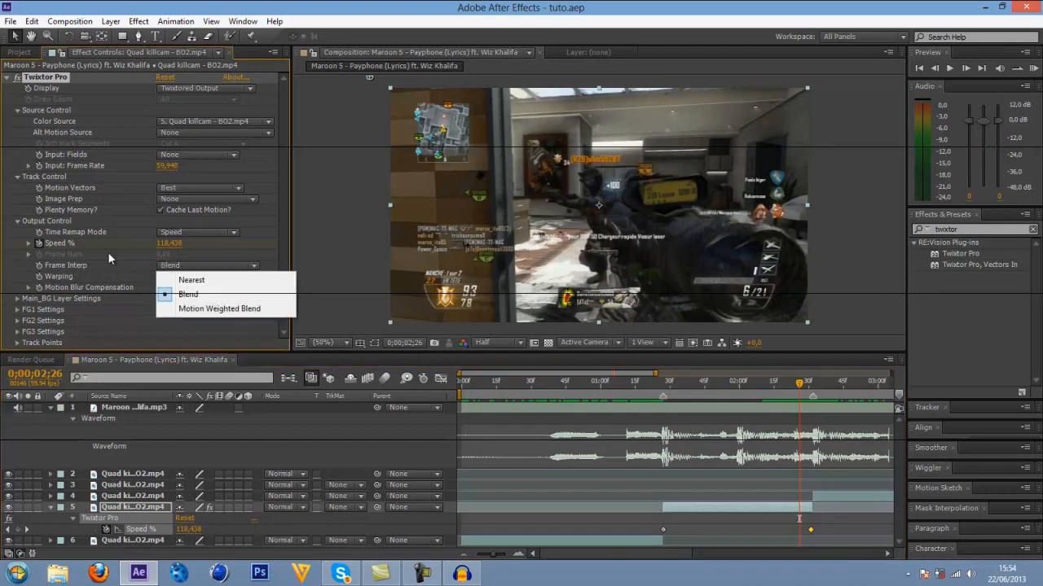
pyautogui.click(185, 280)
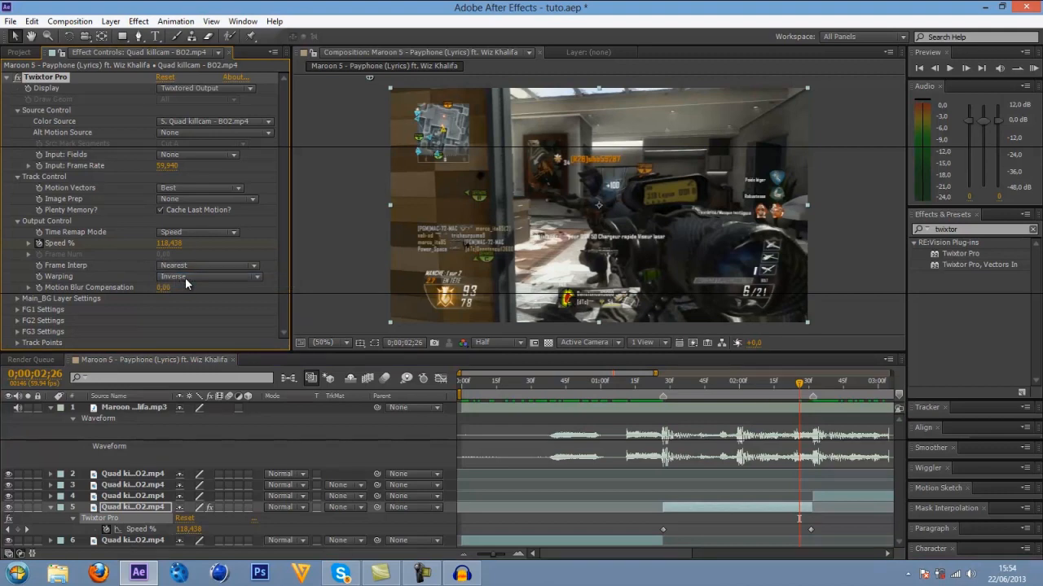
pyautogui.click(220, 266)
pyautogui.click(189, 292)
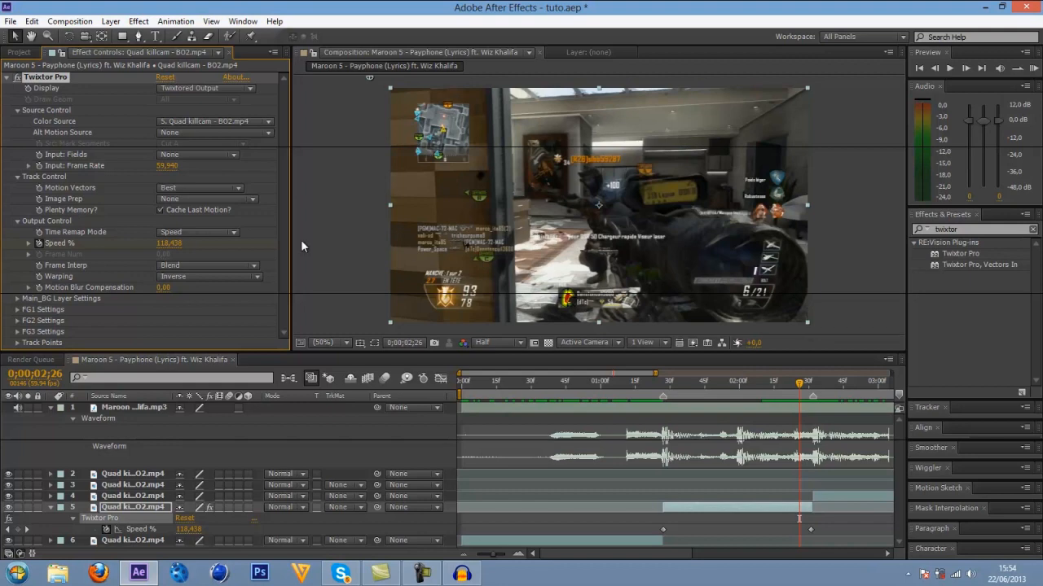
pyautogui.click(194, 268)
pyautogui.click(197, 279)
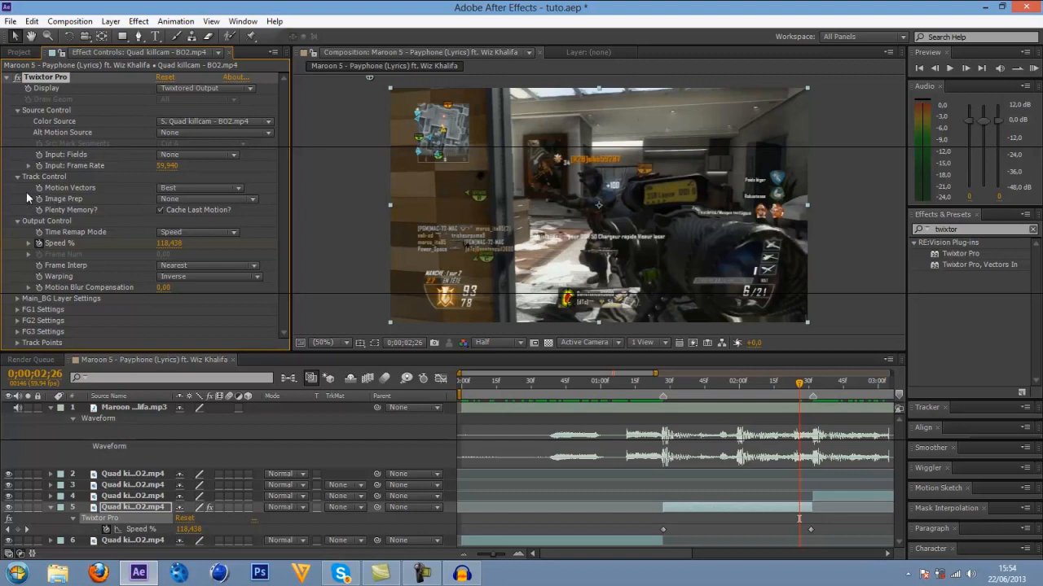
# Set Twixtor Pro's Motion Vectors to No Motion Vectors, comparing the image with the Best setting.
pyautogui.click(181, 189)
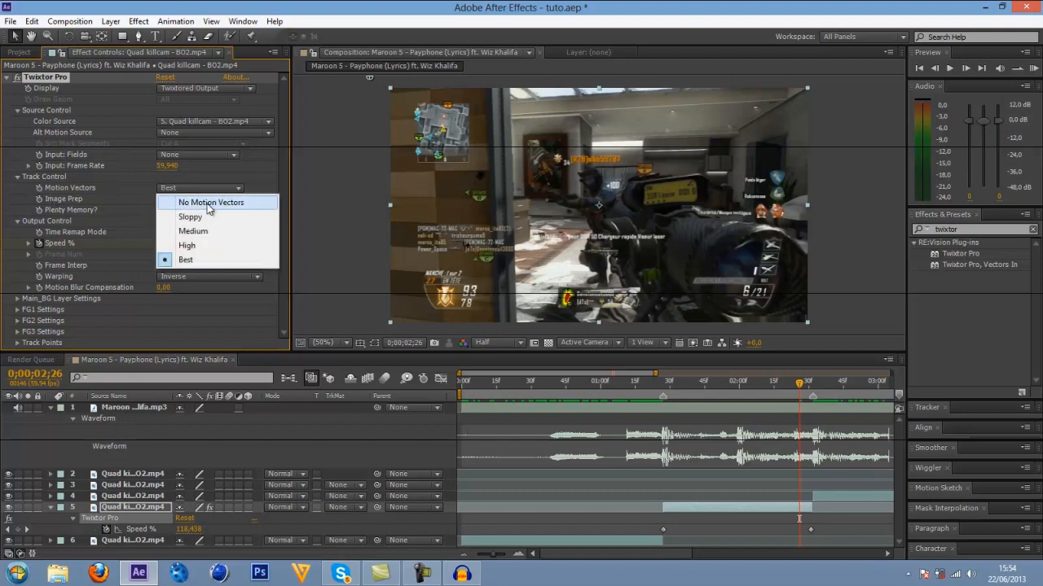
pyautogui.click(212, 203)
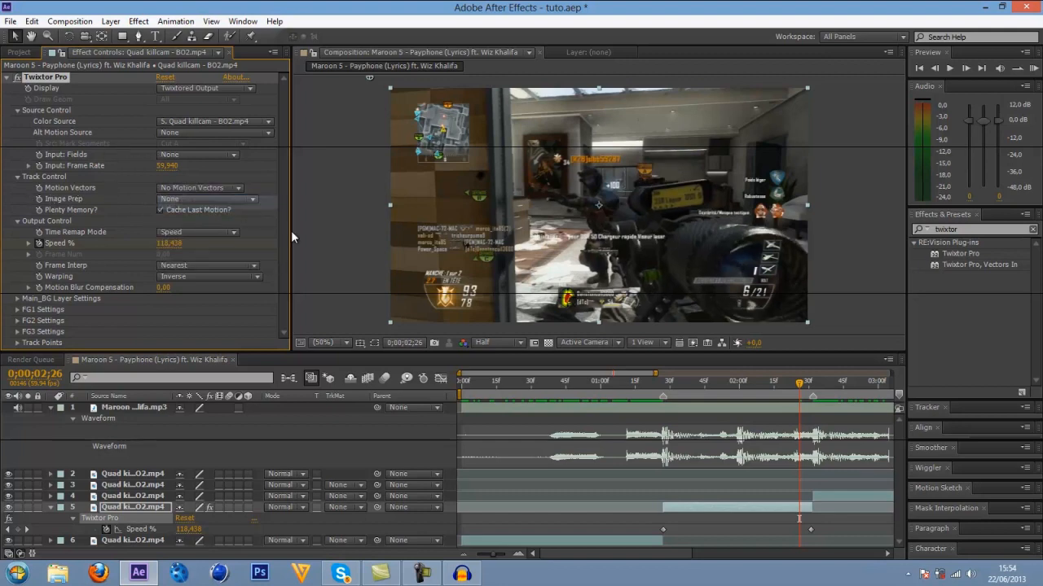
pyautogui.click(179, 189)
pyautogui.click(183, 262)
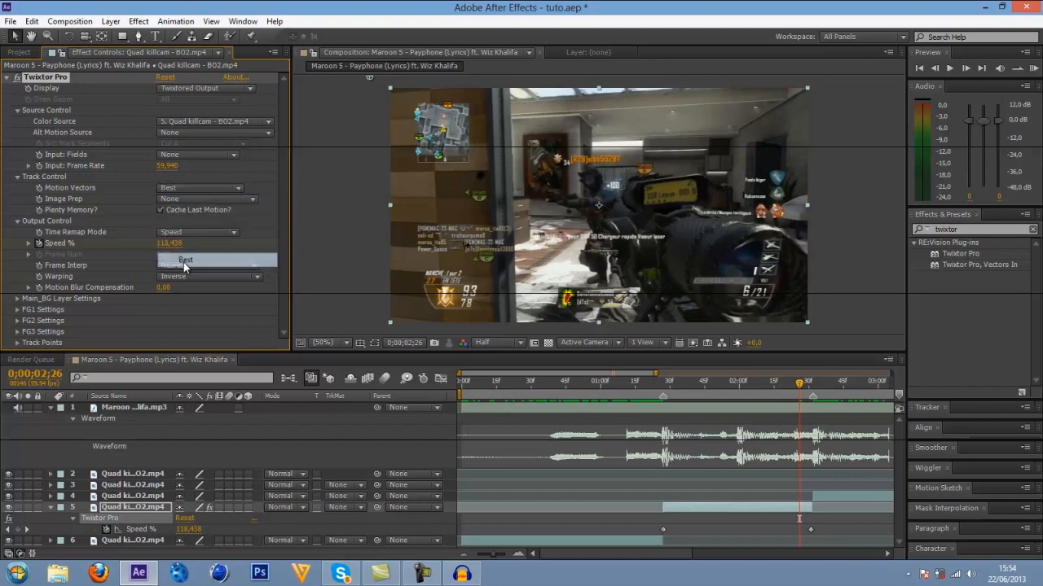
pyautogui.click(183, 192)
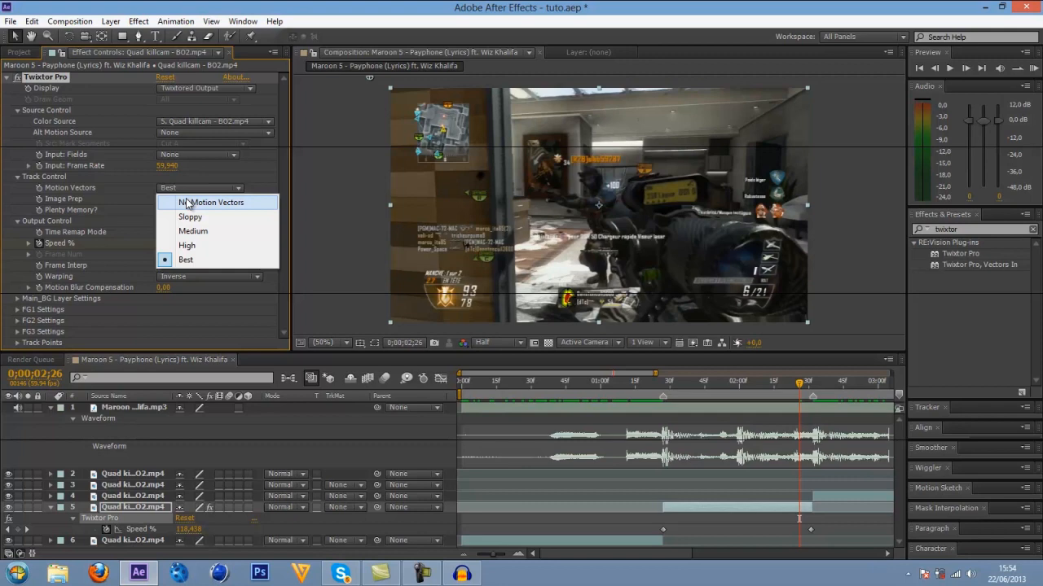
pyautogui.click(187, 203)
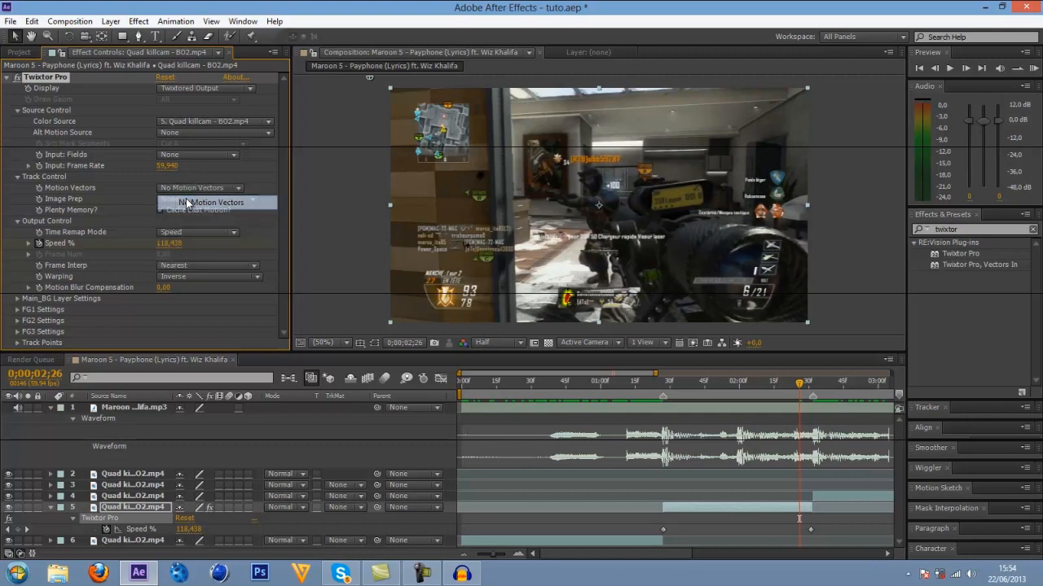
# Run a RAM preview and scrub from 0;00;01;00 into the speed-ramped segment to check its motion.
pyautogui.moveTo(799, 390); pyautogui.dragTo(599, 405)
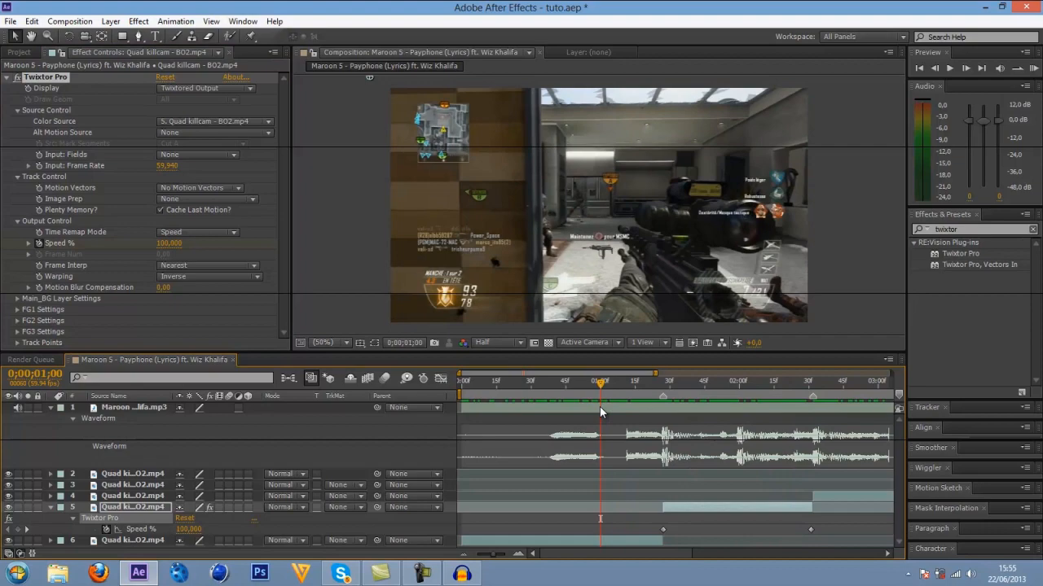
pyautogui.press('KP_0')
pyautogui.moveTo(628, 383); pyautogui.dragTo(750, 389)
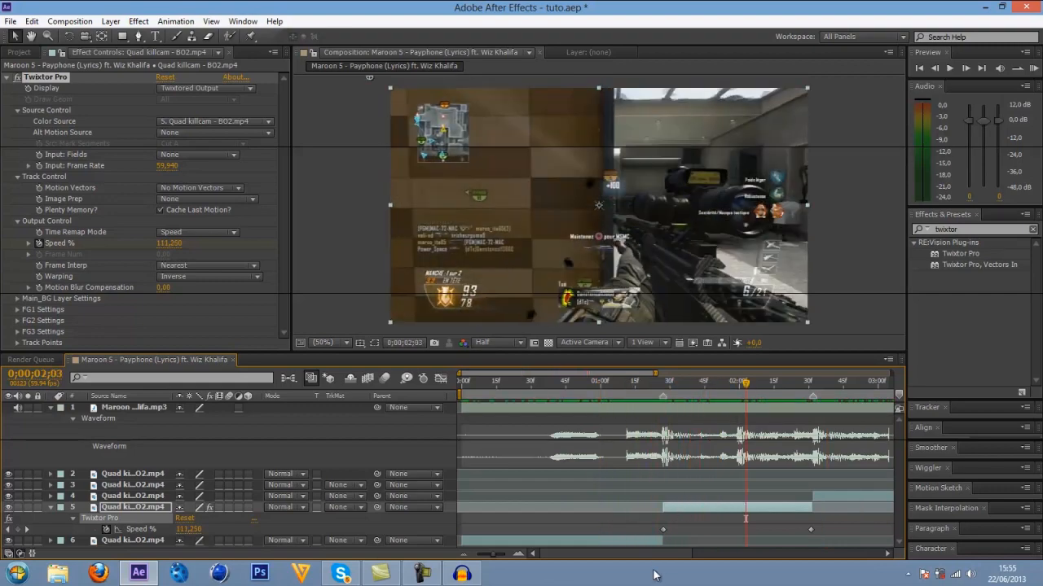
# Collapse the finished segment's properties, save the project and apply Twixtor Pro to the segment starting at the 0;00;02;32 marker.
pyautogui.moveTo(672, 553); pyautogui.dragTo(699, 554)
pyautogui.click(50, 507)
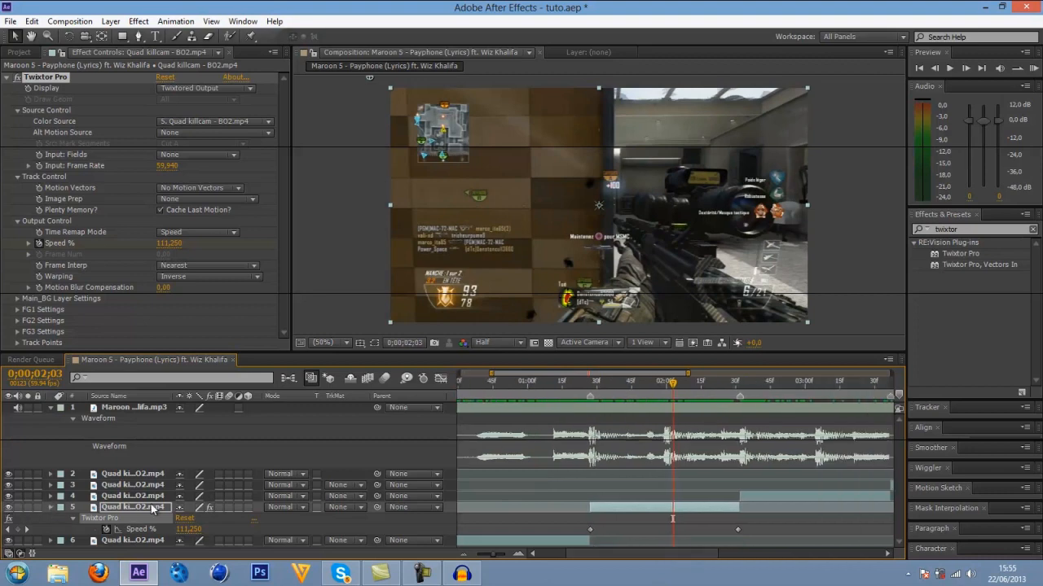
pyautogui.click(739, 387)
pyautogui.click(766, 493)
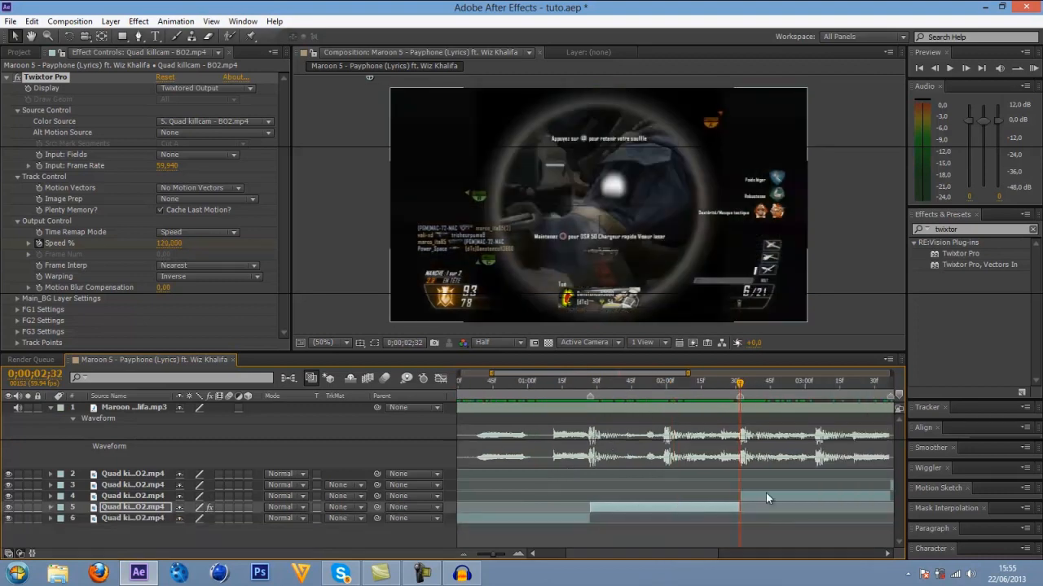
pyautogui.hotkey('ctrl', 's')
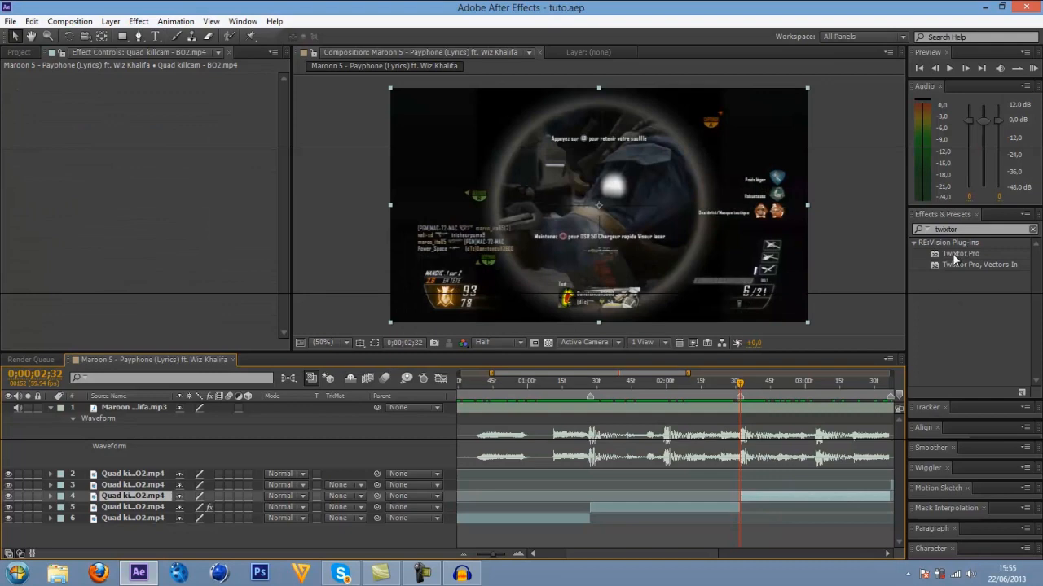
pyautogui.moveTo(957, 255); pyautogui.dragTo(766, 495)
pyautogui.hscroll(2, 663, 544)
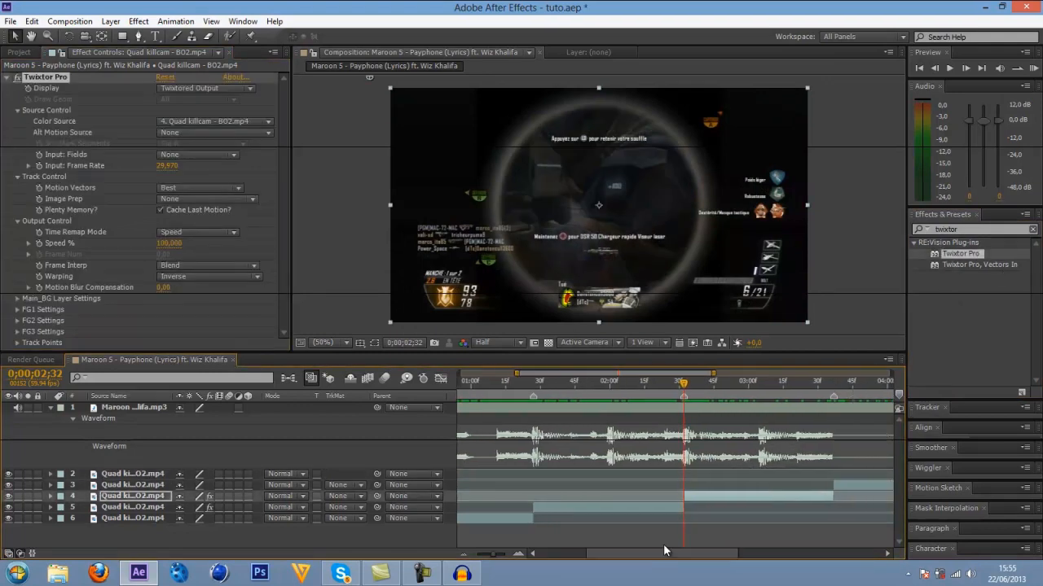
# Set the new Twixtor Pro's input frame rate to 59,94 and enable Speed % keyframing at 0;00;02;32.
pyautogui.click(167, 166)
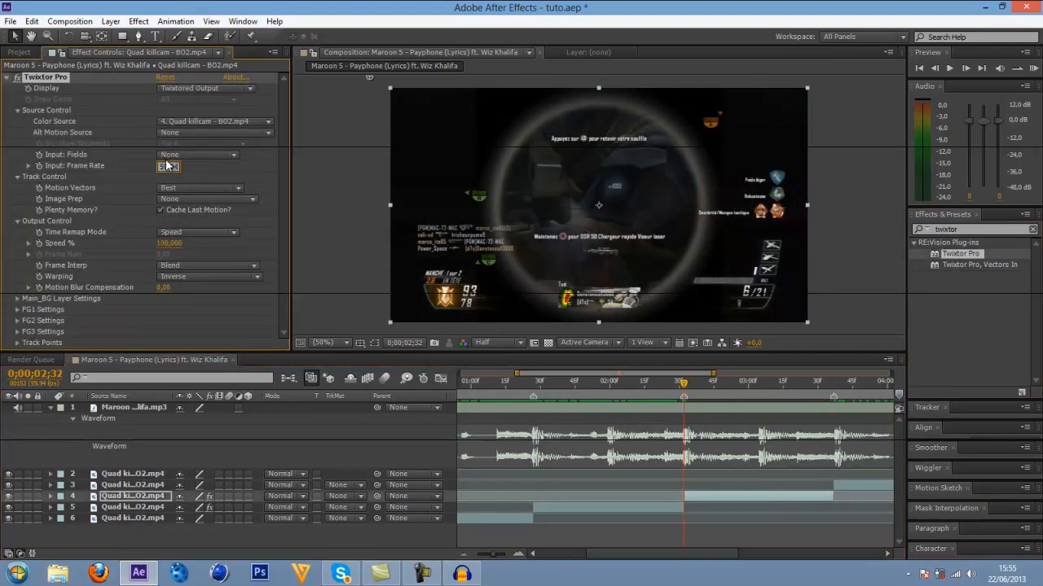
pyautogui.press('Return')
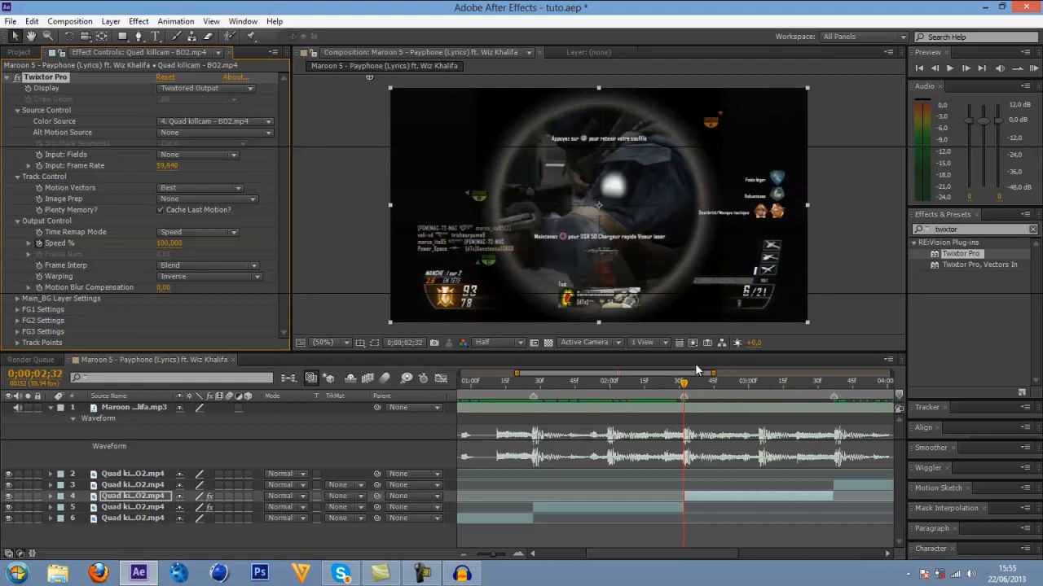
# Go to the last frame of the selected segment at 0;00;03;36 and reveal its animated Twixtor Pro Speed % property.
pyautogui.moveTo(683, 381); pyautogui.dragTo(832, 403)
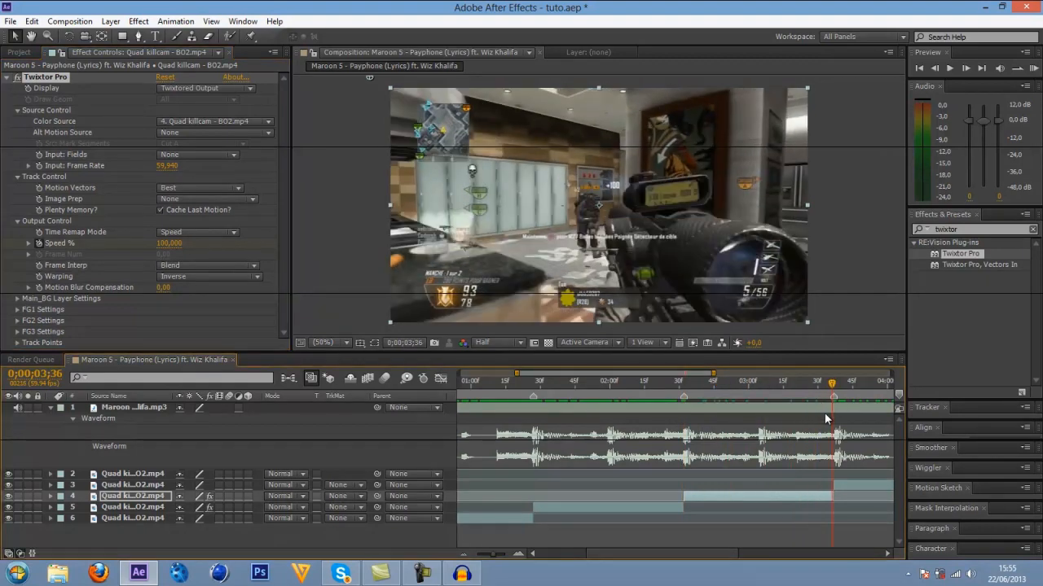
pyautogui.press('u')
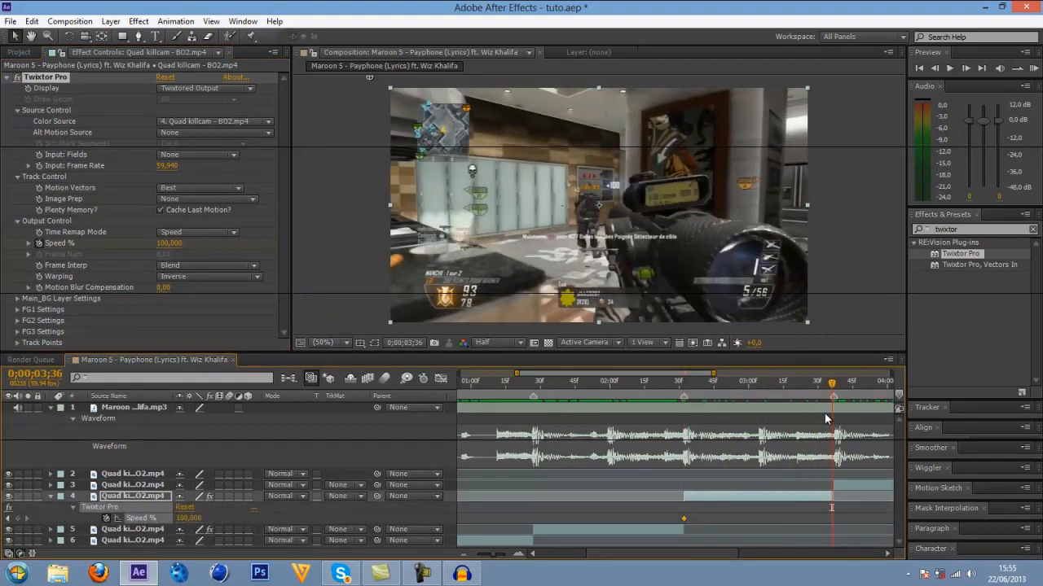
pyautogui.press('u')
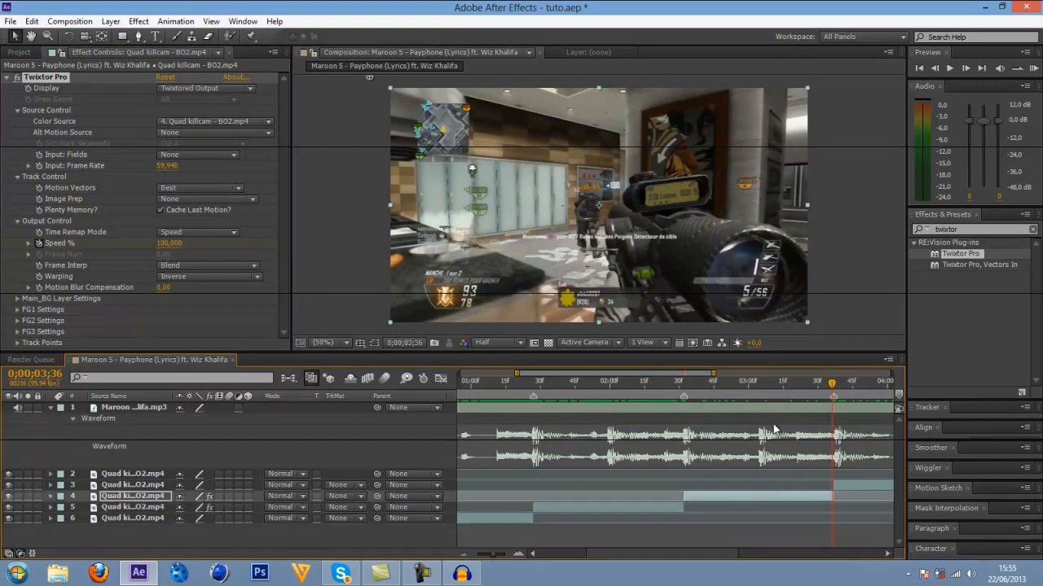
pyautogui.press('u')
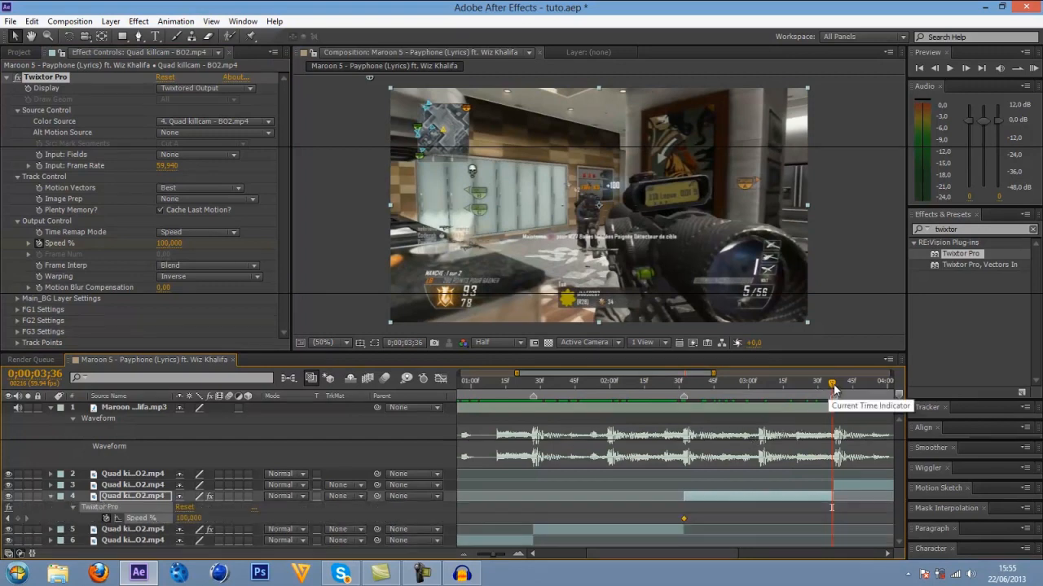
# Scrub back to the first cut around 0;00;01;27 and forward to the next one to compare frames at the segment boundaries.
pyautogui.moveTo(833, 384); pyautogui.dragTo(600, 391)
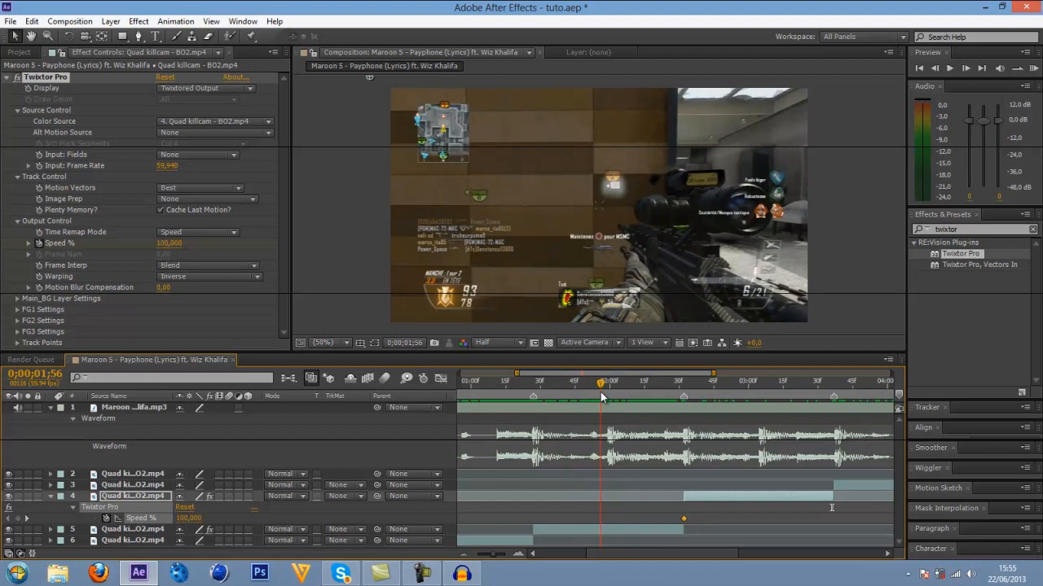
pyautogui.moveTo(600, 392); pyautogui.dragTo(527, 409)
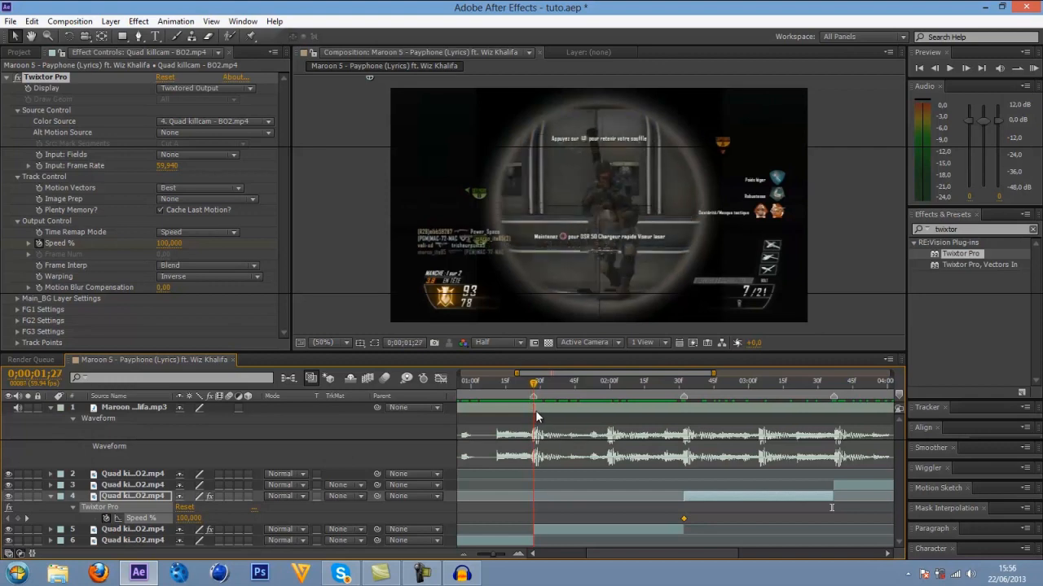
pyautogui.press('shift')
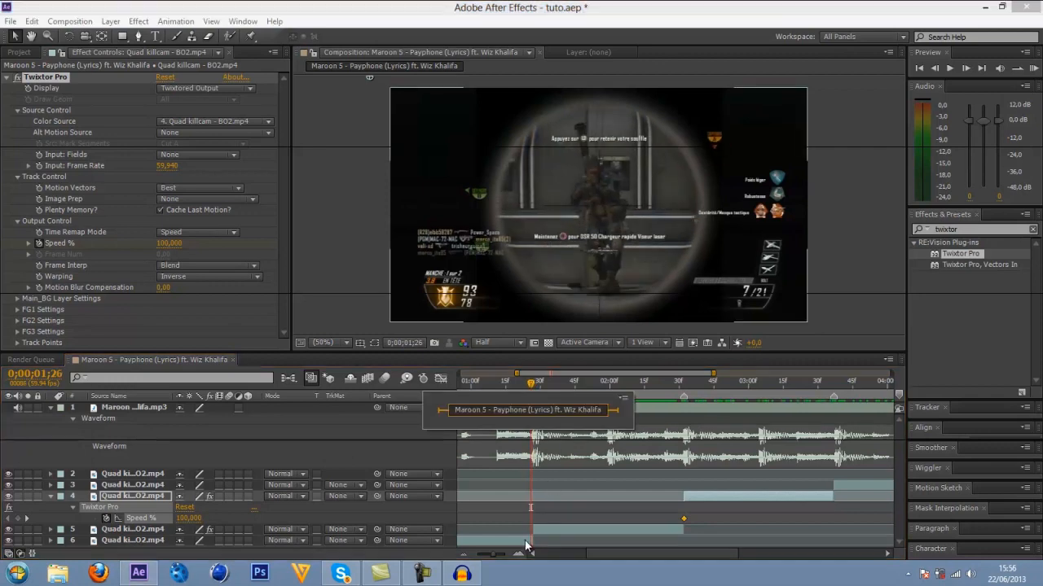
pyautogui.click(527, 542)
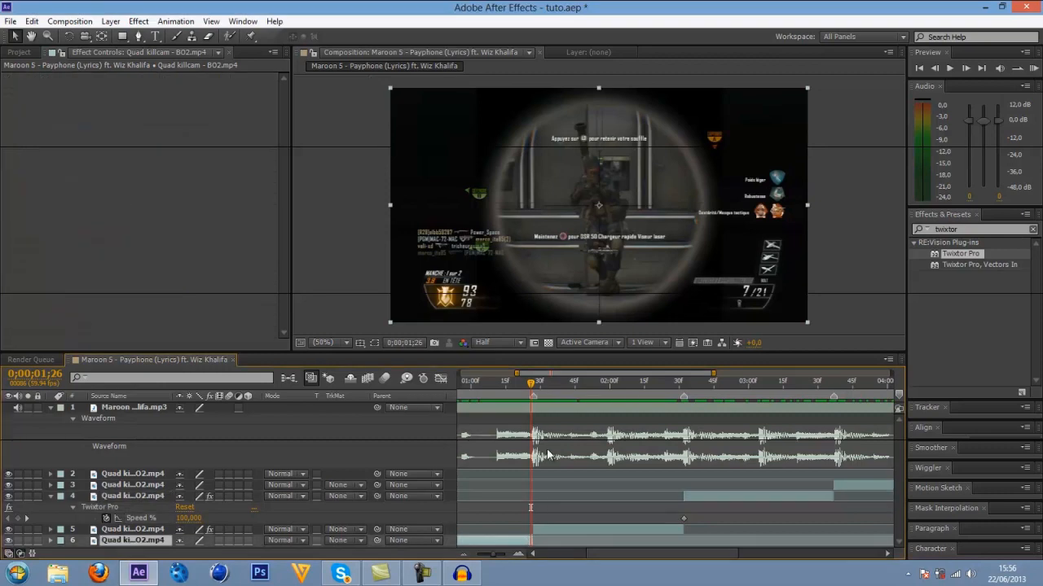
pyautogui.click(534, 386)
pyautogui.click(664, 386)
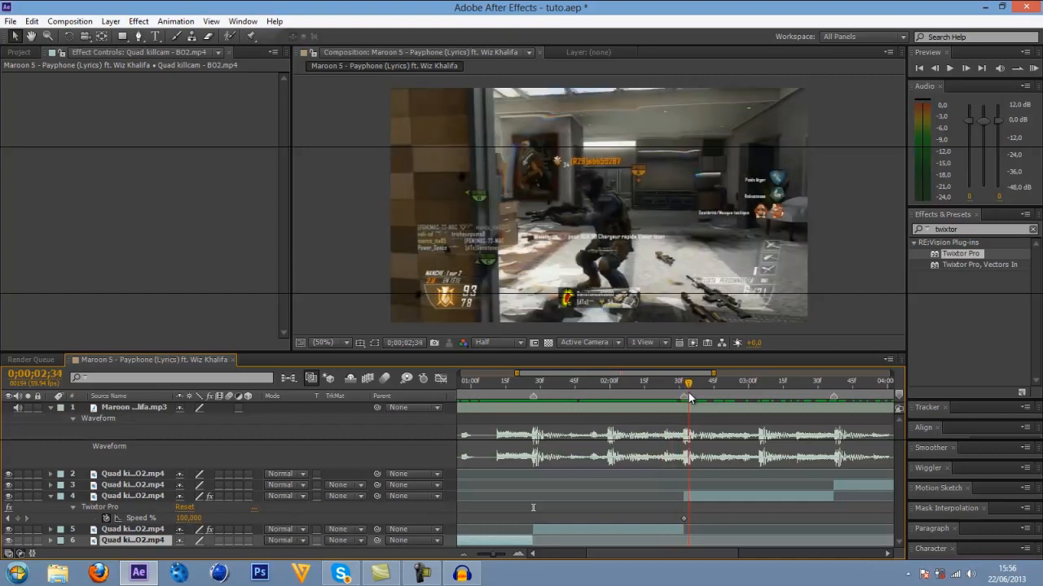
# Keyframe the layer 4 segment's Twixtor Pro Speed % on its last frame, 0;00;03;36, trying 110 before setting it to 120.
pyautogui.click(697, 498)
pyautogui.click(709, 390)
pyautogui.moveTo(711, 392); pyautogui.dragTo(832, 384)
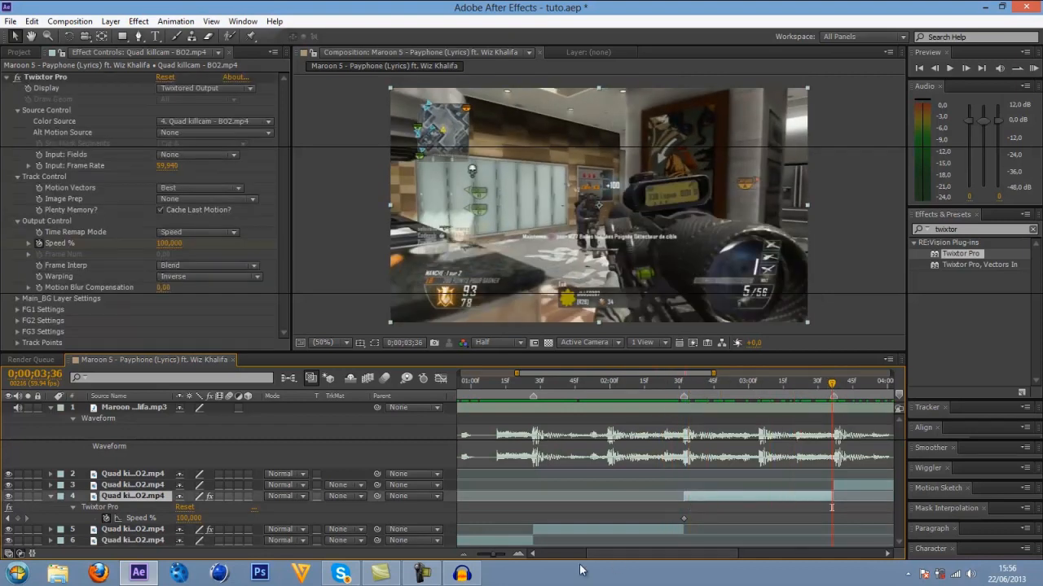
pyautogui.doubleClick(518, 554)
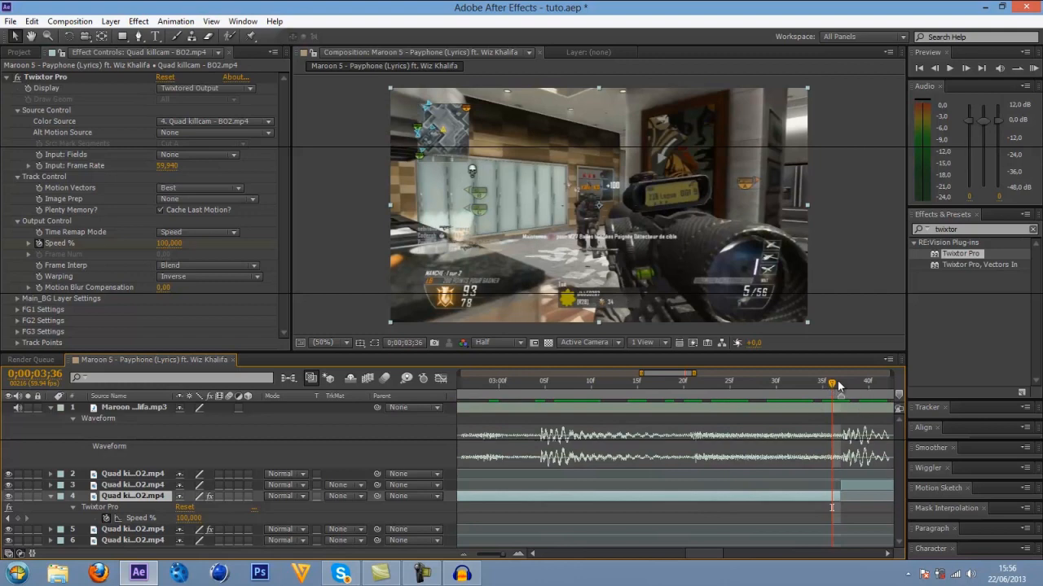
pyautogui.doubleClick(461, 554)
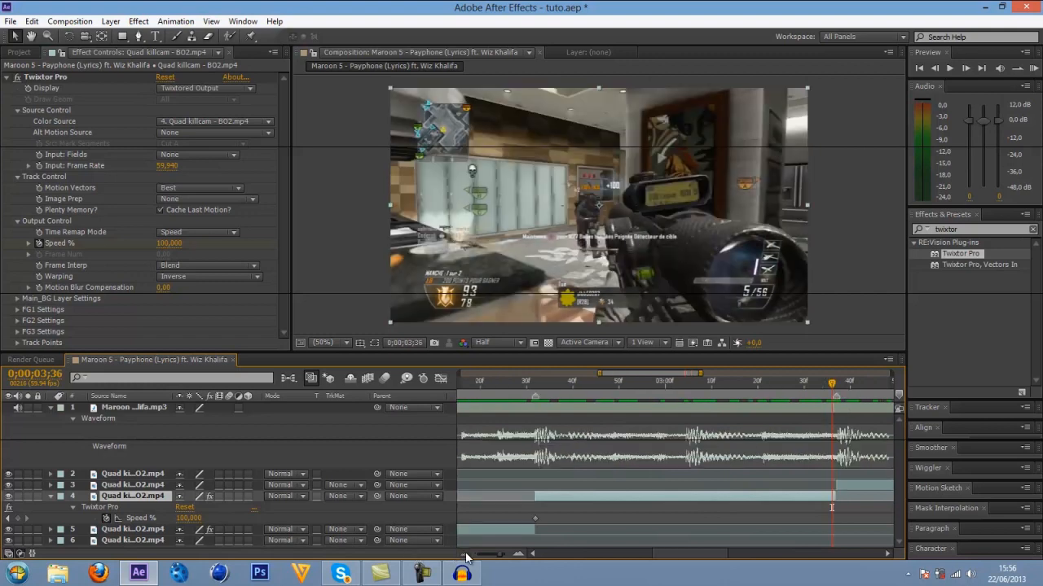
pyautogui.click(169, 243)
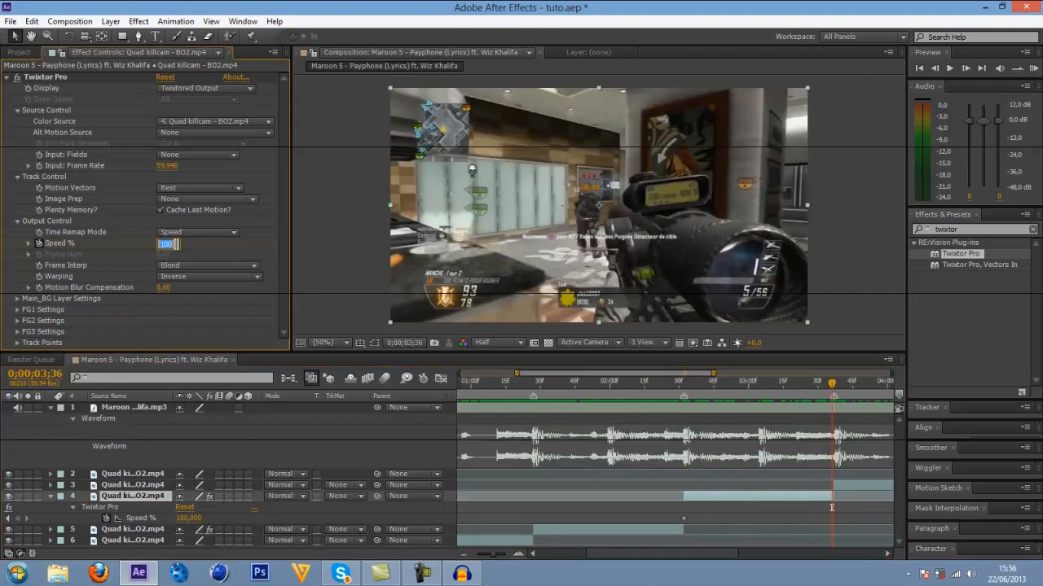
pyautogui.press('Return')
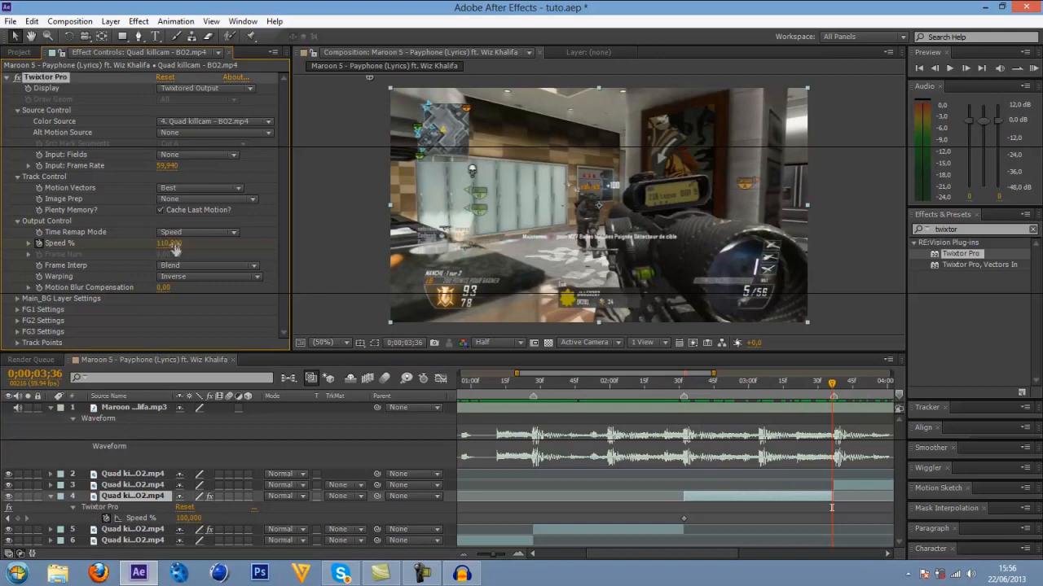
pyautogui.write('120')
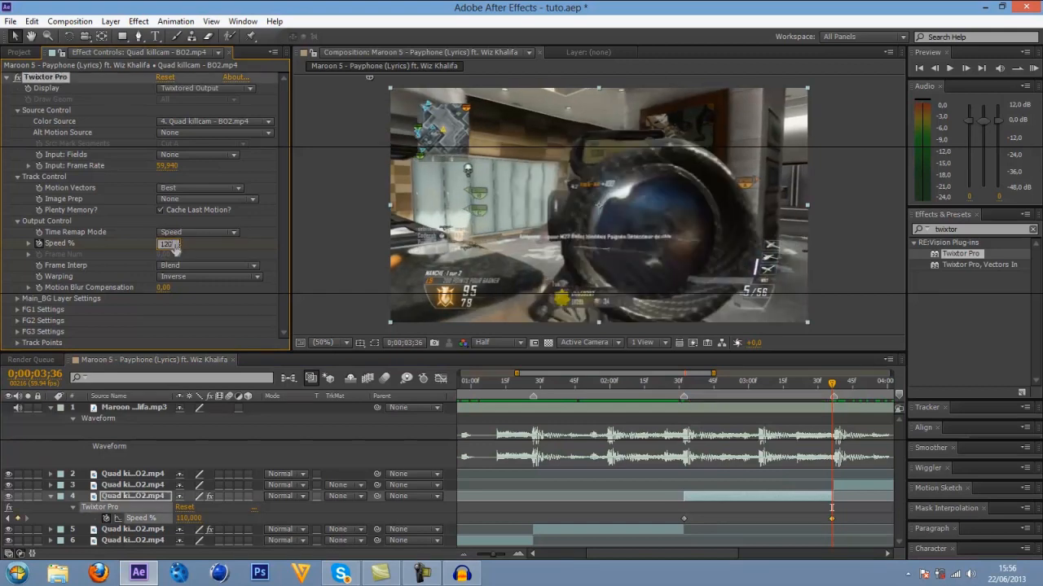
pyautogui.press('Return')
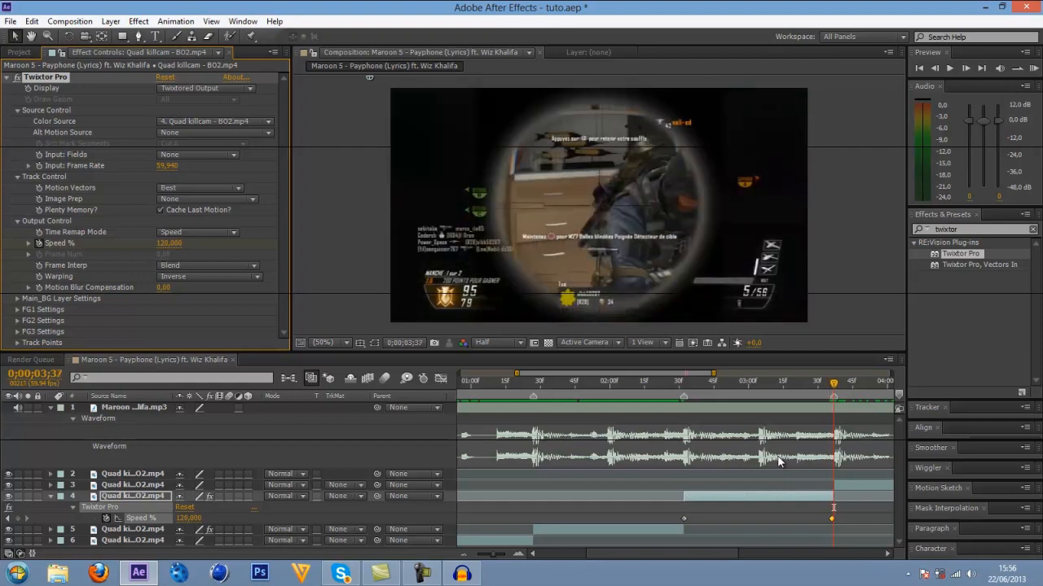
# Set the layer 4 Twixtor Pro's Frame Interp to Nearest and Motion Vectors to No Motion Vectors, and save the project.
pyautogui.hotkey('ctrl', 's')
pyautogui.click(203, 265)
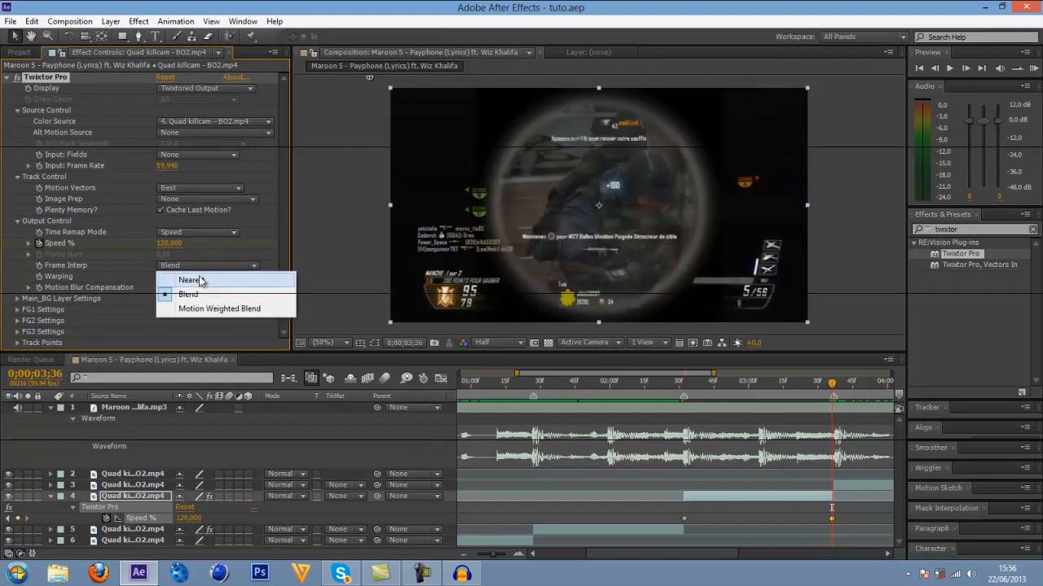
pyautogui.click(202, 186)
pyautogui.click(202, 187)
pyautogui.click(204, 202)
pyautogui.hotkey('ctrl', 's')
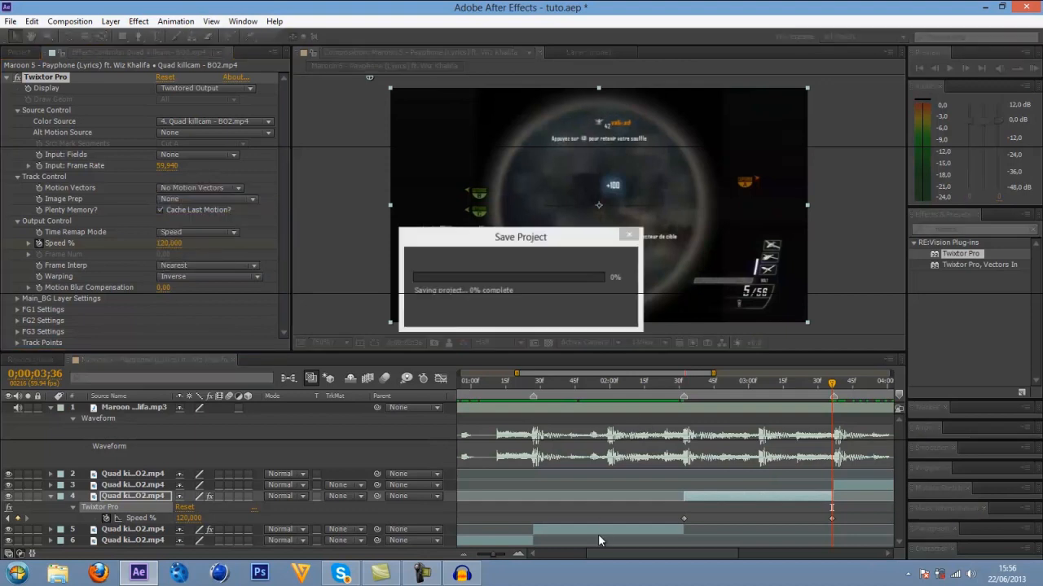
# Scrub through the layer 4 segment to 0;00;03;29 to check its motion, and collapse its properties.
pyautogui.click(463, 557)
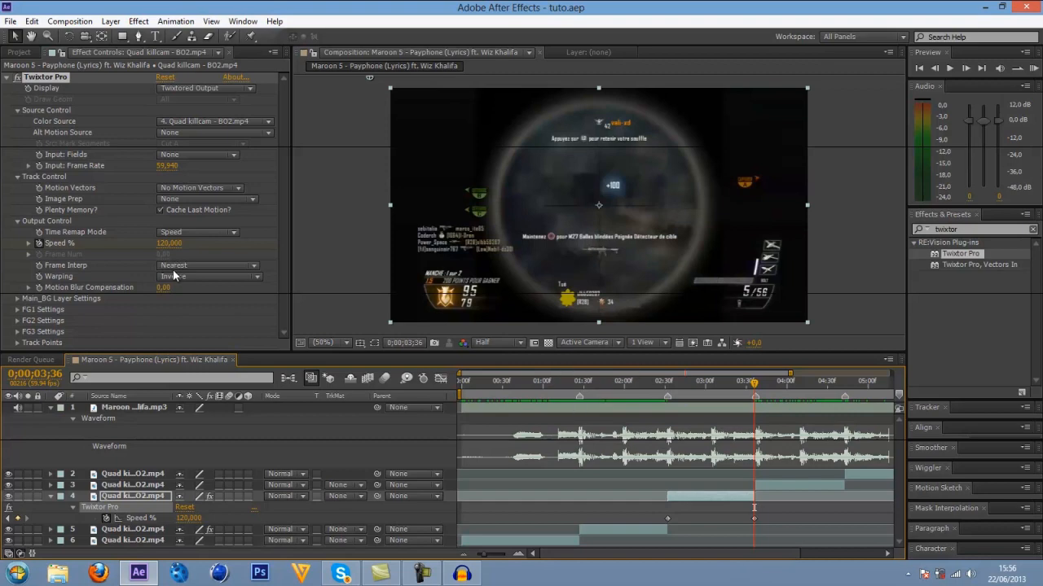
pyautogui.moveTo(681, 388); pyautogui.dragTo(744, 397)
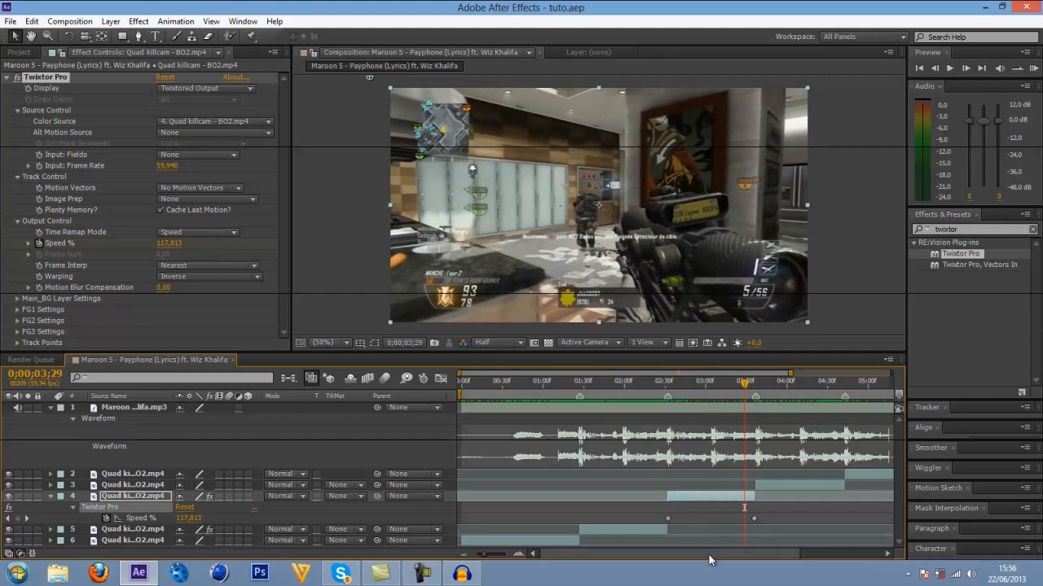
pyautogui.moveTo(708, 554)
pyautogui.mouseDown()
pyautogui.moveTo(732, 554)
pyautogui.moveTo(708, 550)
pyautogui.mouseUp()
pyautogui.click(51, 496)
# Apply Twixtor Pro to the segment starting at 0;00;03;37 and set its input frame rate to 59,94.
pyautogui.click(679, 390)
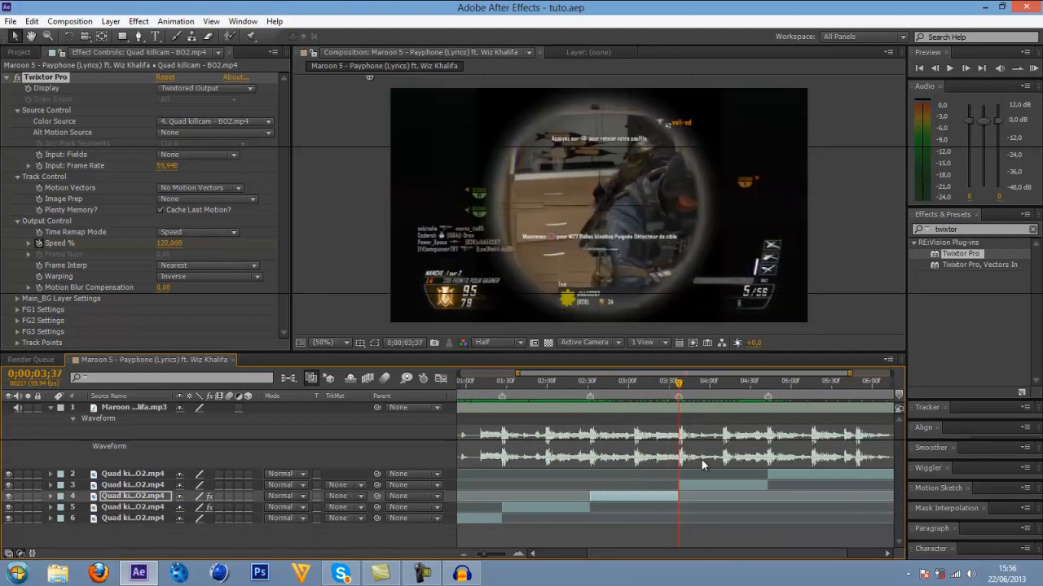
pyautogui.click(696, 484)
pyautogui.moveTo(950, 259); pyautogui.dragTo(714, 486)
pyautogui.click(167, 165)
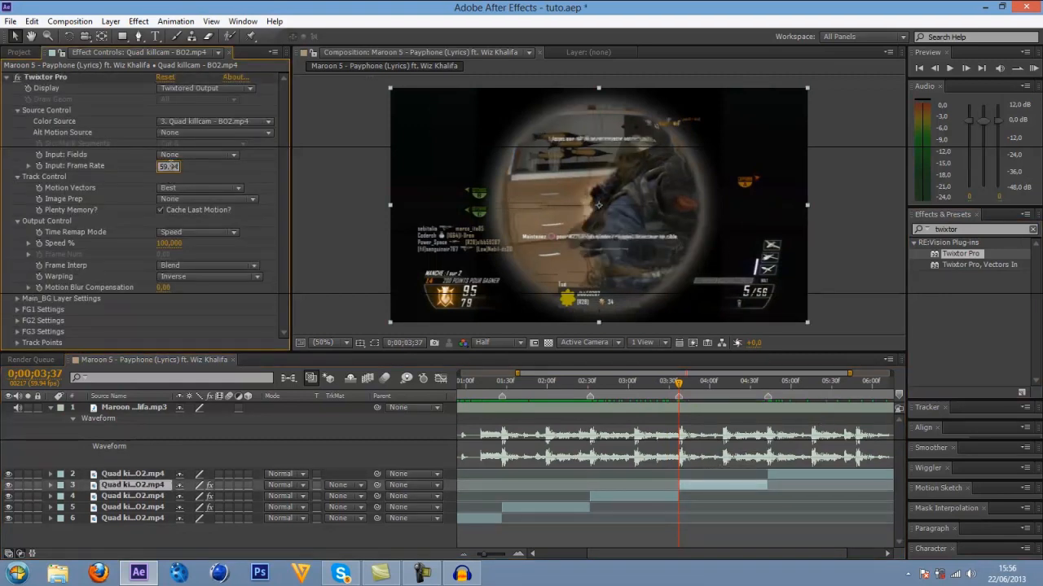
pyautogui.write('59.94')
pyautogui.press('Return')
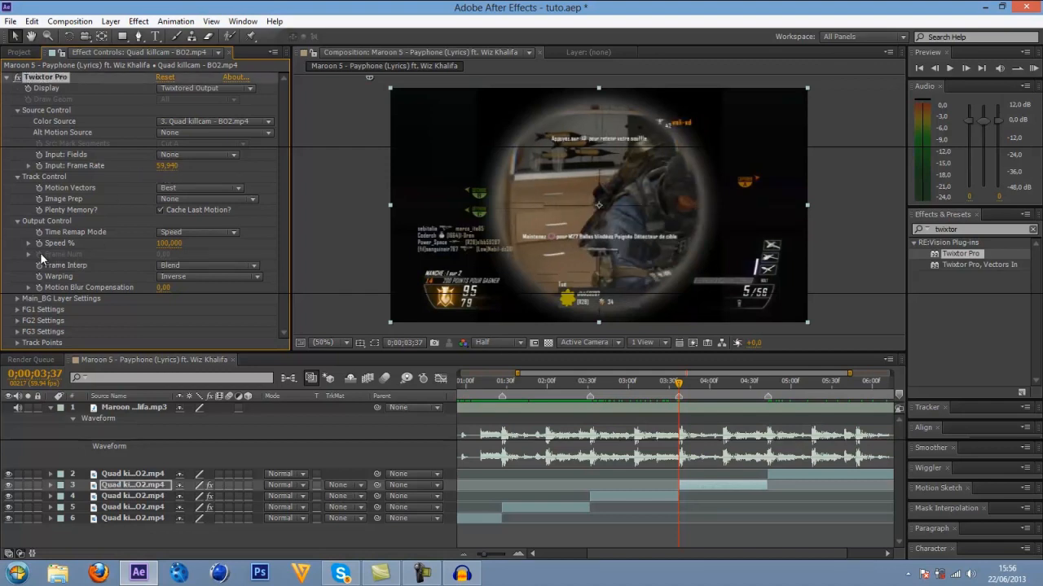
# Keyframe the layer 3 segment's Speed % from 100 at 0;00;03;37 to 150 at 0;00;04;42, trying 120 and 130 first.
pyautogui.moveTo(716, 383); pyautogui.dragTo(757, 394)
pyautogui.press('u')
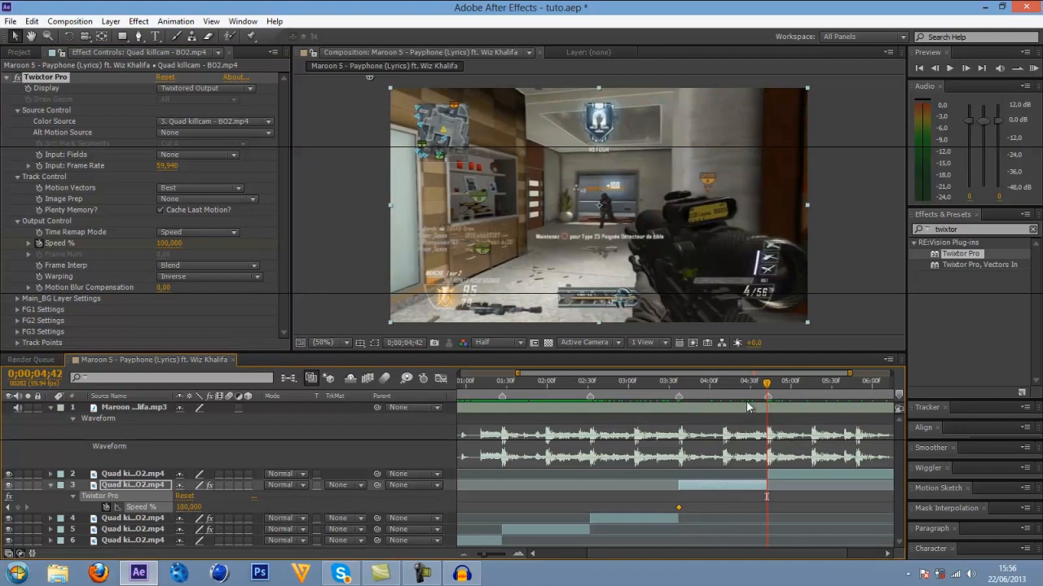
pyautogui.click(168, 243)
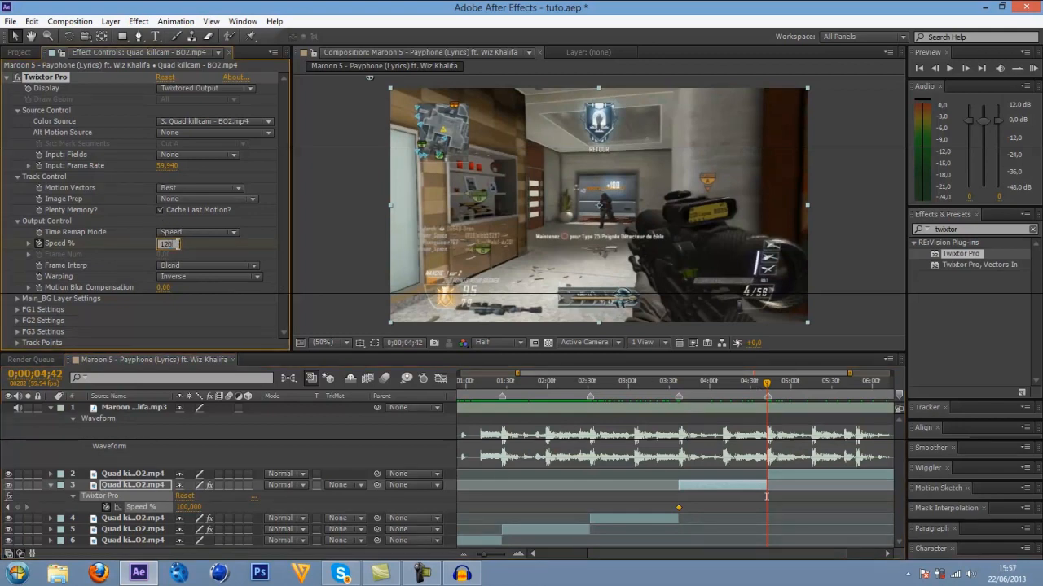
pyautogui.write('120')
pyautogui.press('Return')
pyautogui.click(169, 242)
pyautogui.write('130')
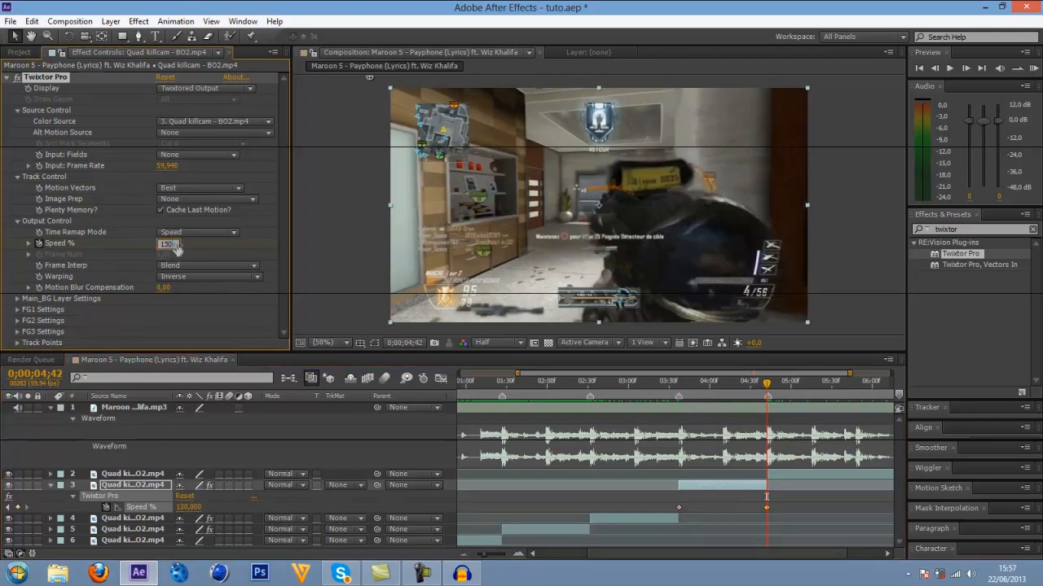
pyautogui.press('Return')
pyautogui.click(169, 243)
pyautogui.write('150')
pyautogui.press('Return')
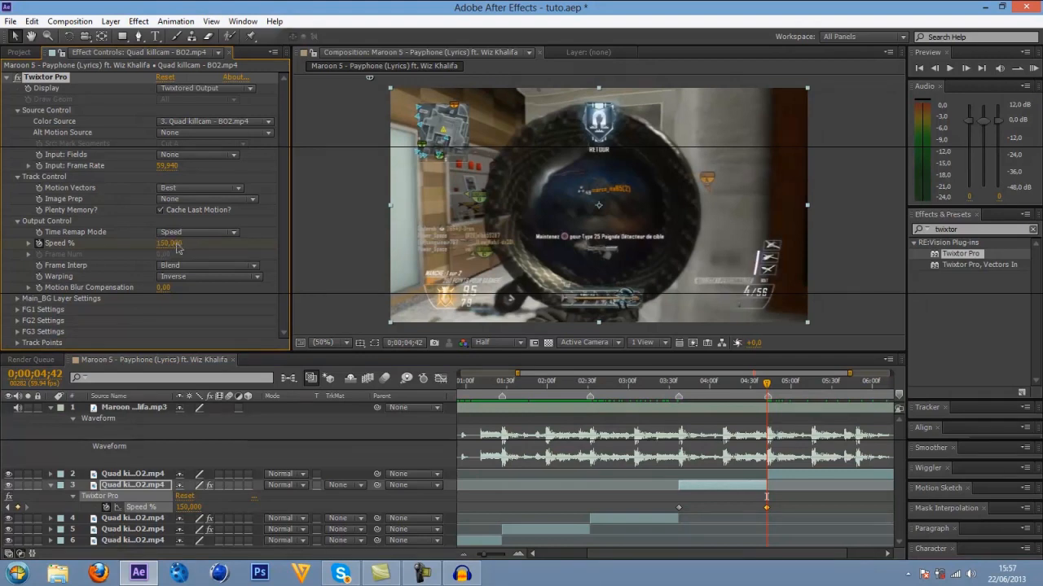
# Compare the frames on both sides of the cut at 0;00;04;42 and save the project.
pyautogui.press('pagedown')
pyautogui.press('pageup')
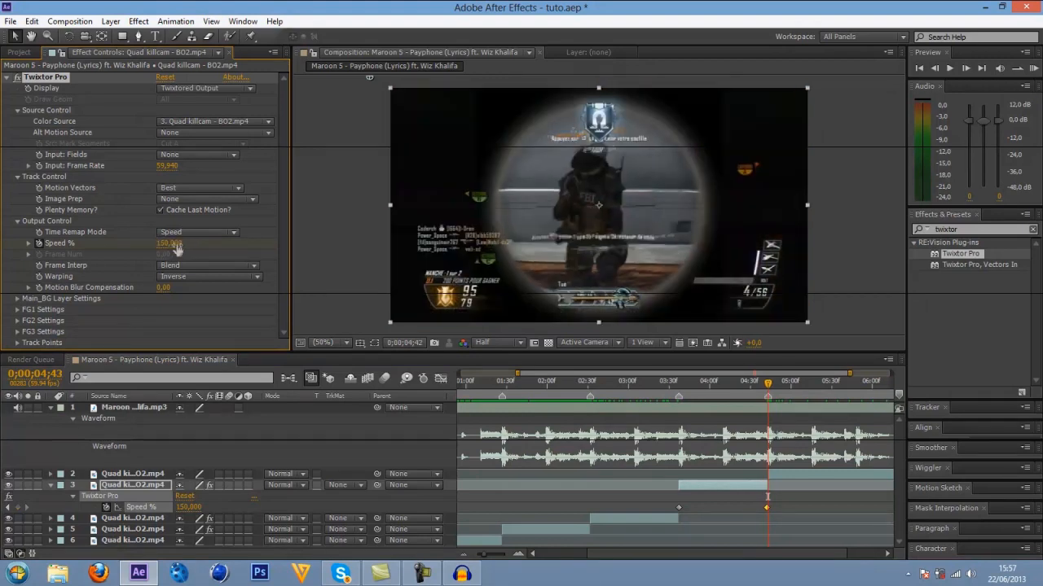
pyautogui.press('pagedown')
pyautogui.press('KP_0')
pyautogui.press('pageup')
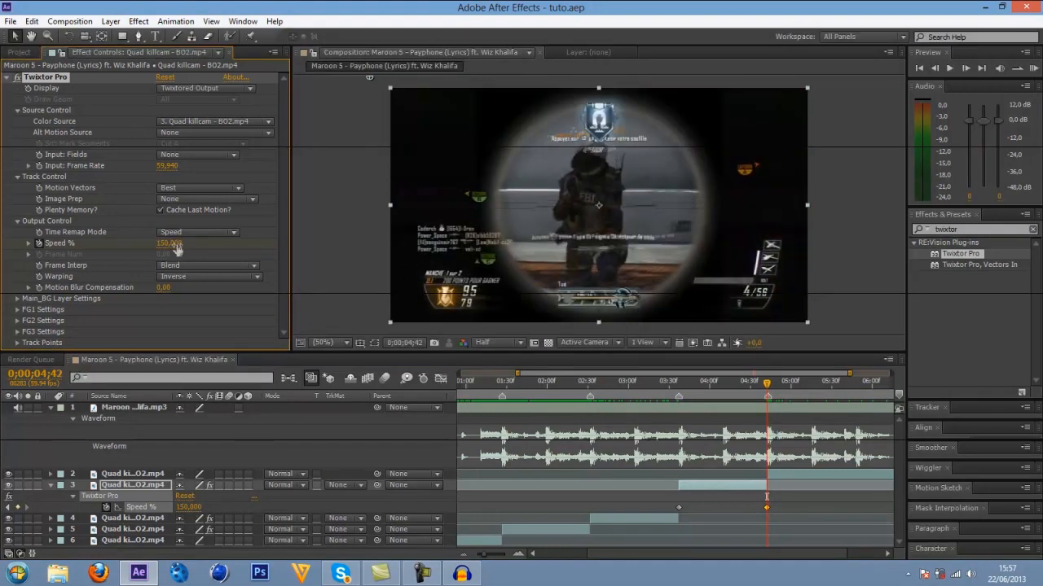
# Set the layer 3 Twixtor Pro's Frame Interp to Nearest and Motion Vectors to No Motion Vectors, then collapse the layer.
pyautogui.click(167, 266)
pyautogui.click(188, 275)
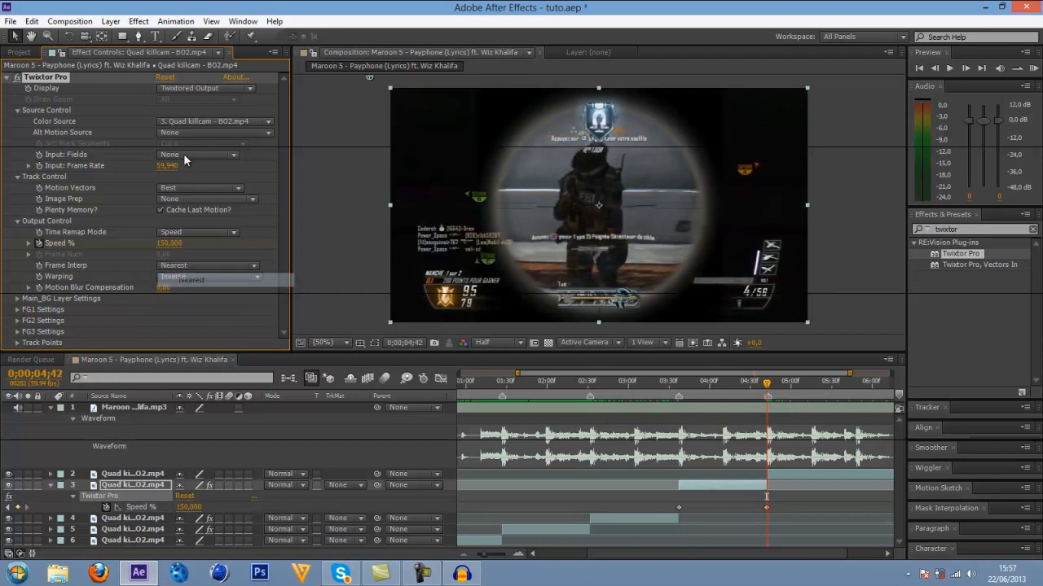
pyautogui.click(200, 187)
pyautogui.click(200, 202)
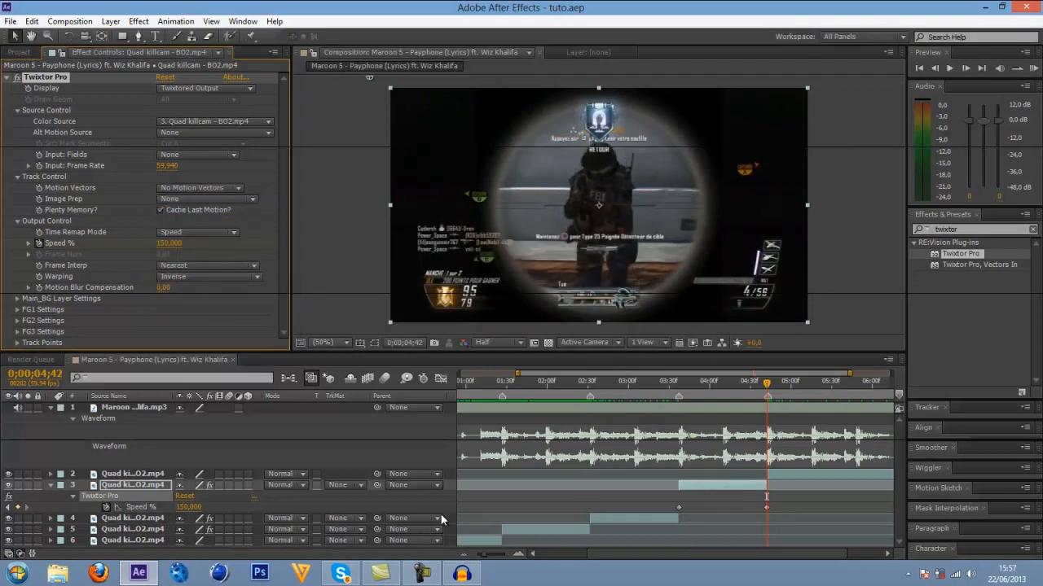
pyautogui.click(50, 486)
# Return to 0;00;00;00 and play the montage from the beginning.
pyautogui.click(467, 556)
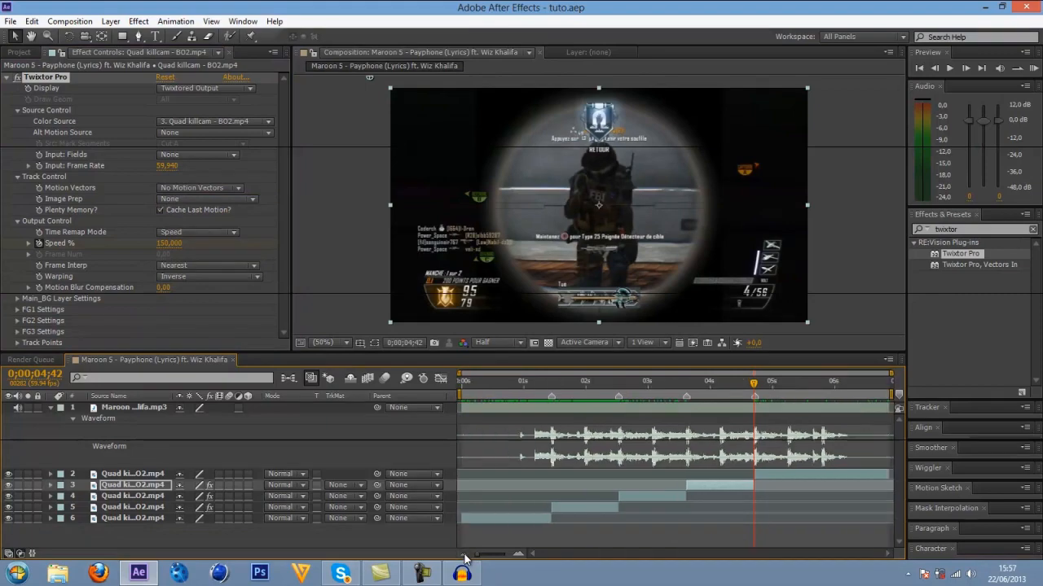
pyautogui.click(497, 393)
pyautogui.moveTo(497, 393); pyautogui.dragTo(461, 383)
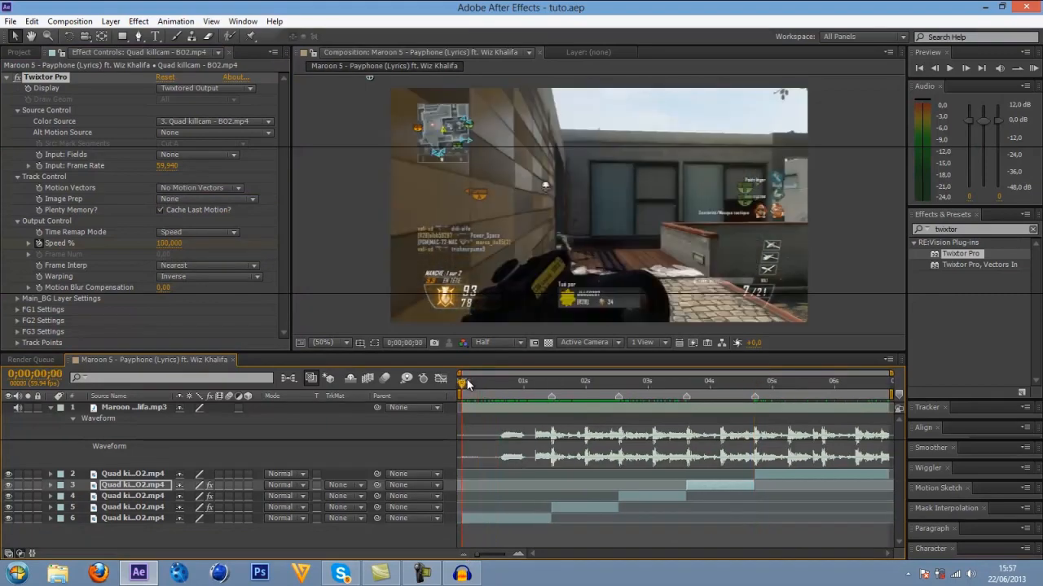
pyautogui.press('space')
# Reveal the RAM Preview options and set the preview resolution to Half.
pyautogui.moveTo(975, 76); pyautogui.dragTo(979, 130)
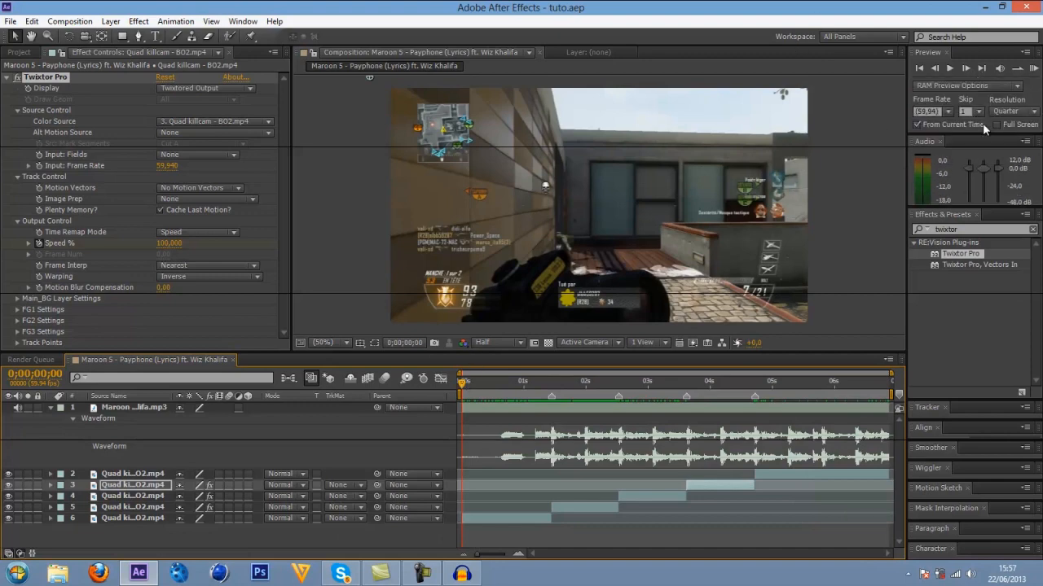
pyautogui.click(1014, 111)
pyautogui.click(980, 161)
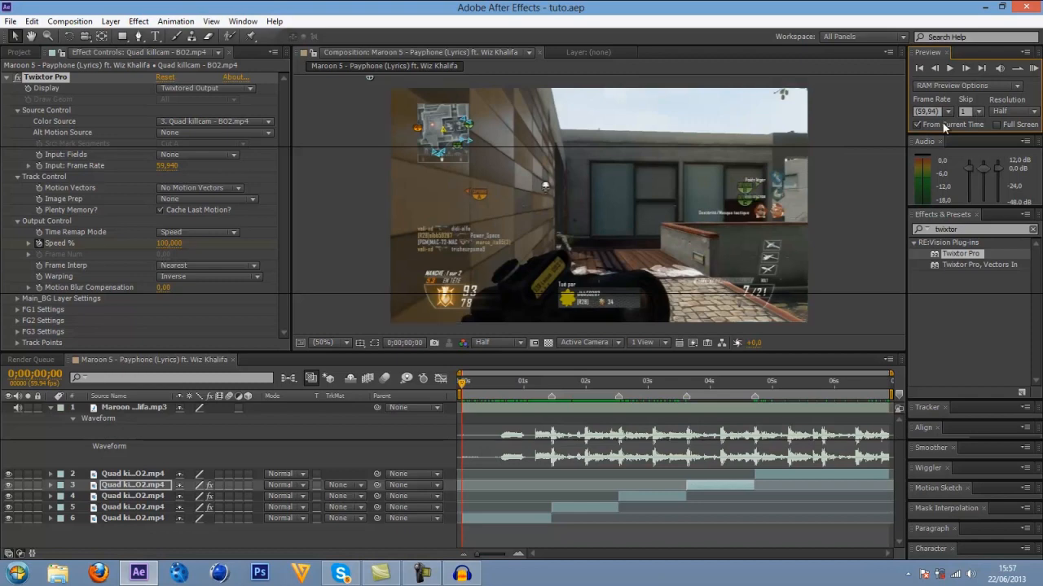
# Enlarge the Preview panel and play a RAM preview of the montage from 0;00;00;00.
pyautogui.moveTo(946, 135); pyautogui.dragTo(946, 153)
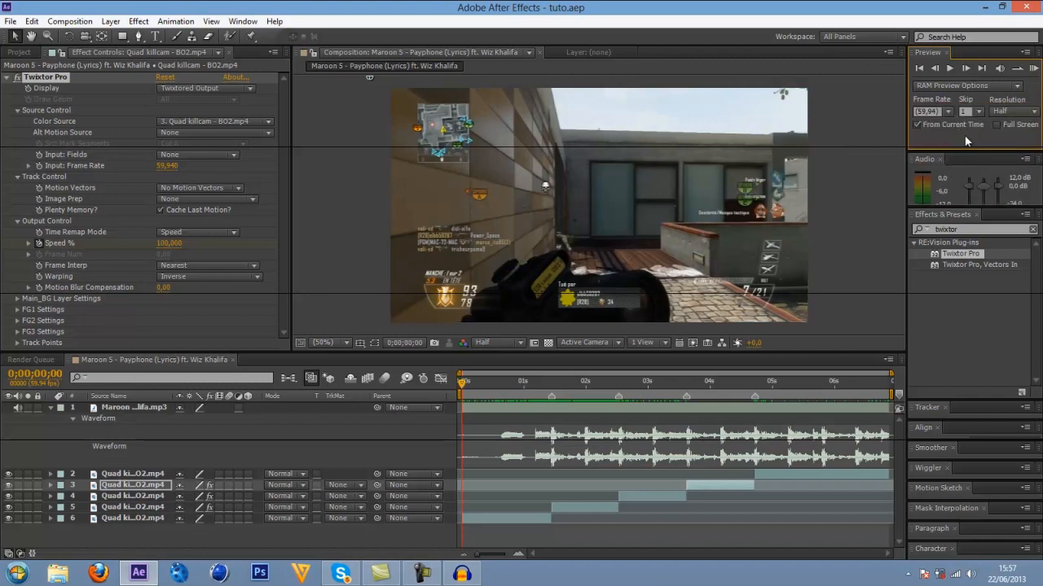
pyautogui.click(976, 111)
pyautogui.click(981, 140)
pyautogui.moveTo(475, 384)
pyautogui.mouseDown()
pyautogui.moveTo(521, 388)
pyautogui.moveTo(461, 387)
pyautogui.mouseUp()
pyautogui.press('space')
pyautogui.press('space')
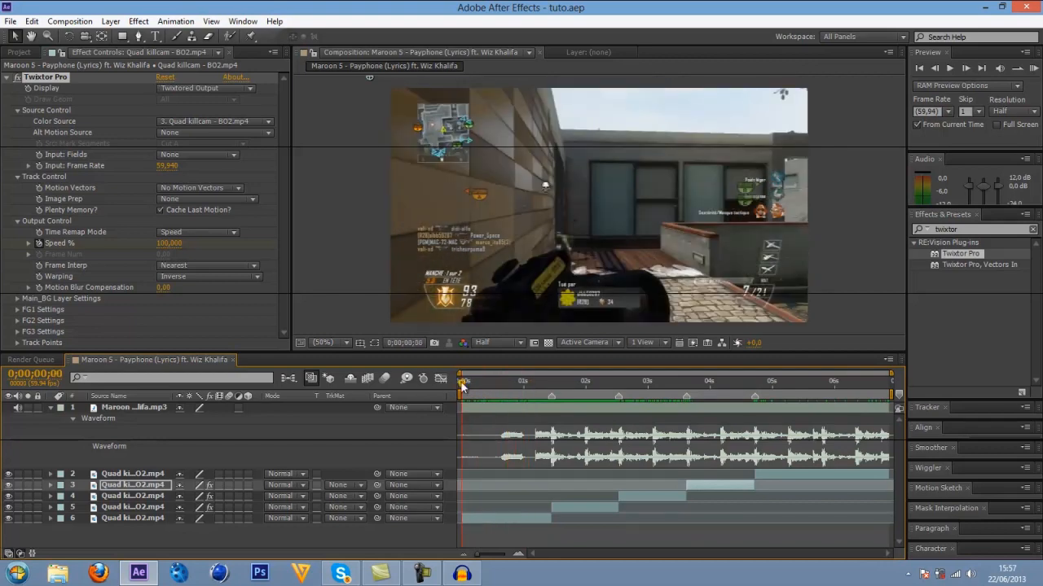
pyautogui.click(1033, 68)
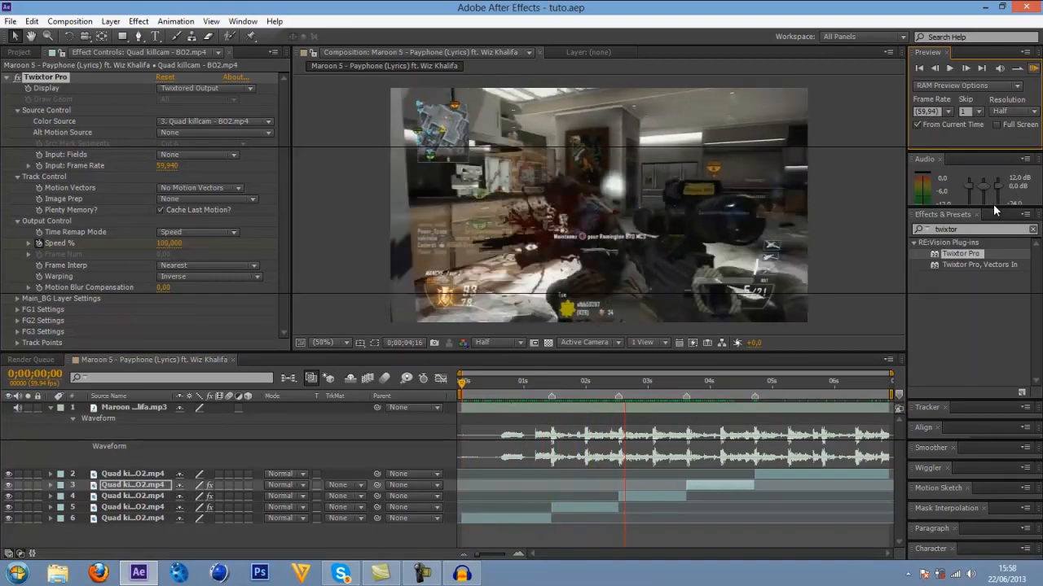
pyautogui.press('space')
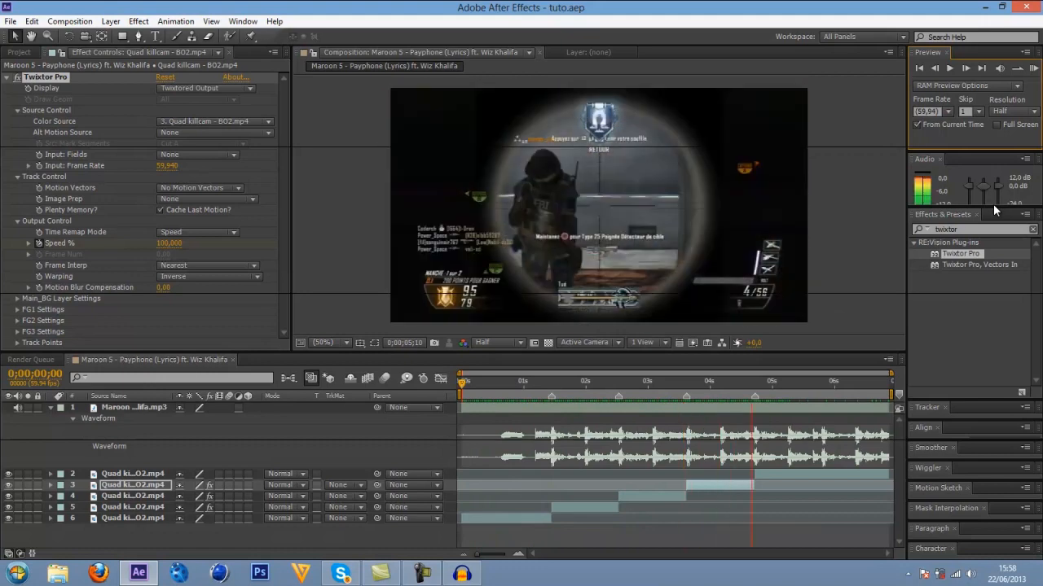
pyautogui.press('space')
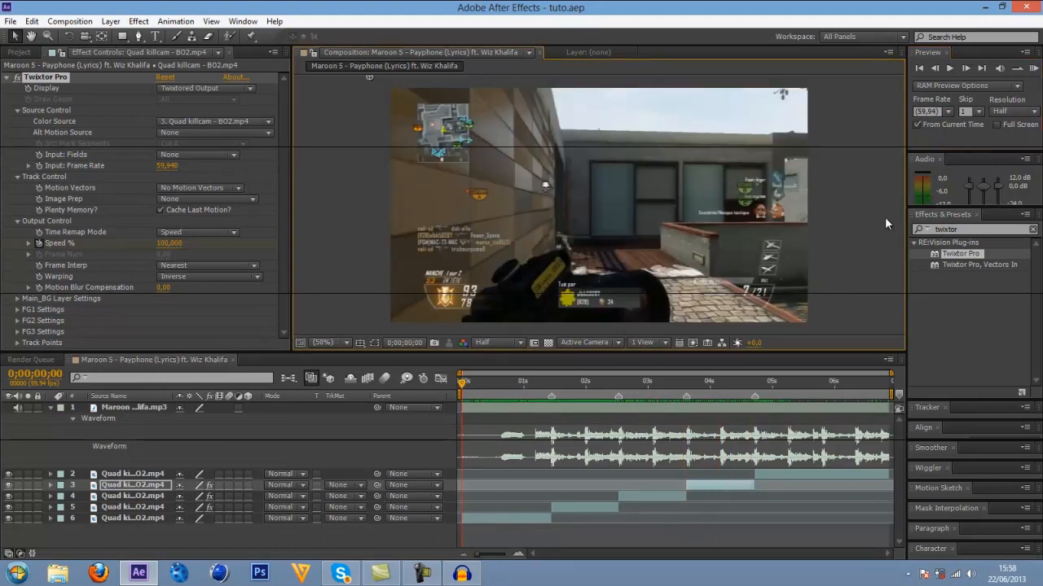
# Pre-compose the five Quad killcam layers as Pre-comp 1, moving all attributes into it without opening the new composition.
pyautogui.moveTo(516, 393)
pyautogui.mouseDown()
pyautogui.moveTo(553, 389)
pyautogui.moveTo(469, 388)
pyautogui.moveTo(754, 396)
pyautogui.moveTo(533, 404)
pyautogui.mouseUp()
pyautogui.click(562, 512)
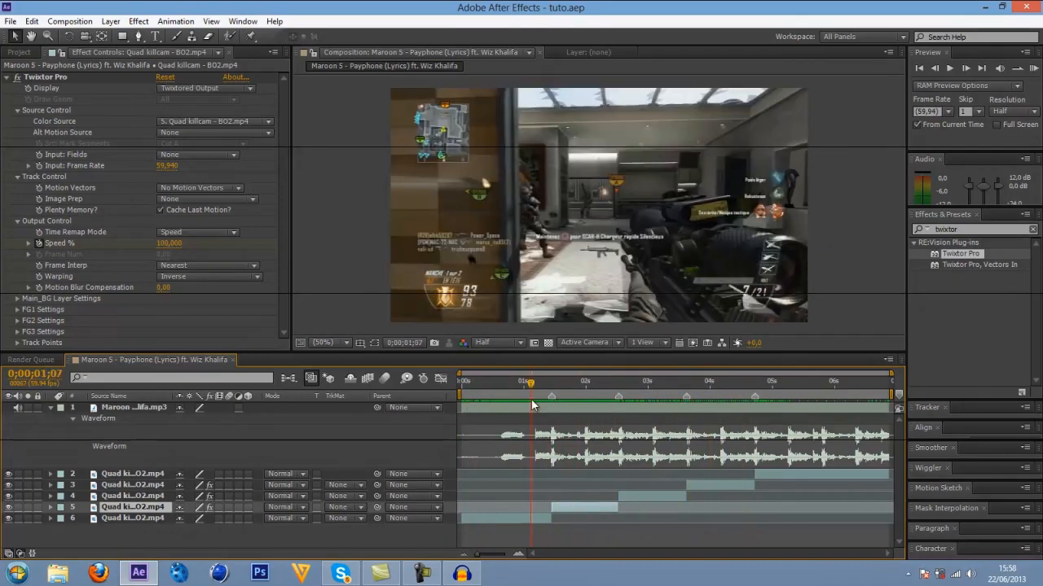
pyautogui.click(538, 521)
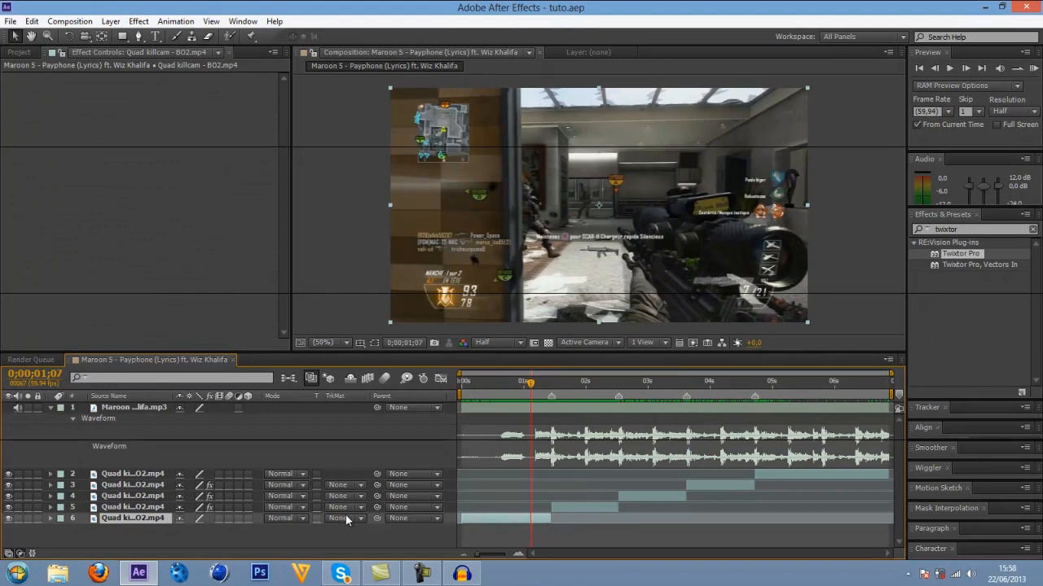
pyautogui.moveTo(132, 534); pyautogui.dragTo(130, 475)
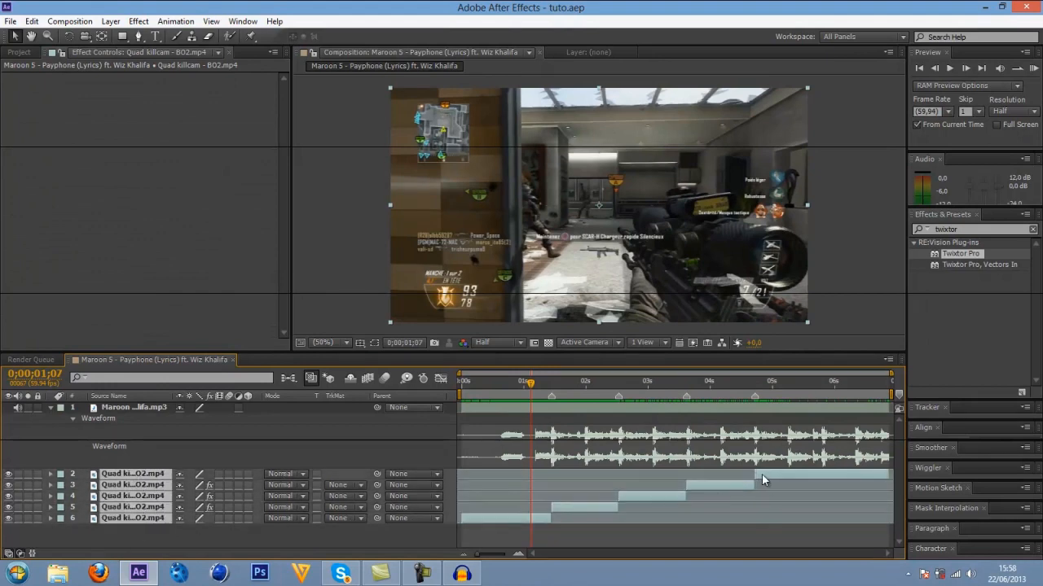
pyautogui.rightClick(762, 480)
pyautogui.click(806, 454)
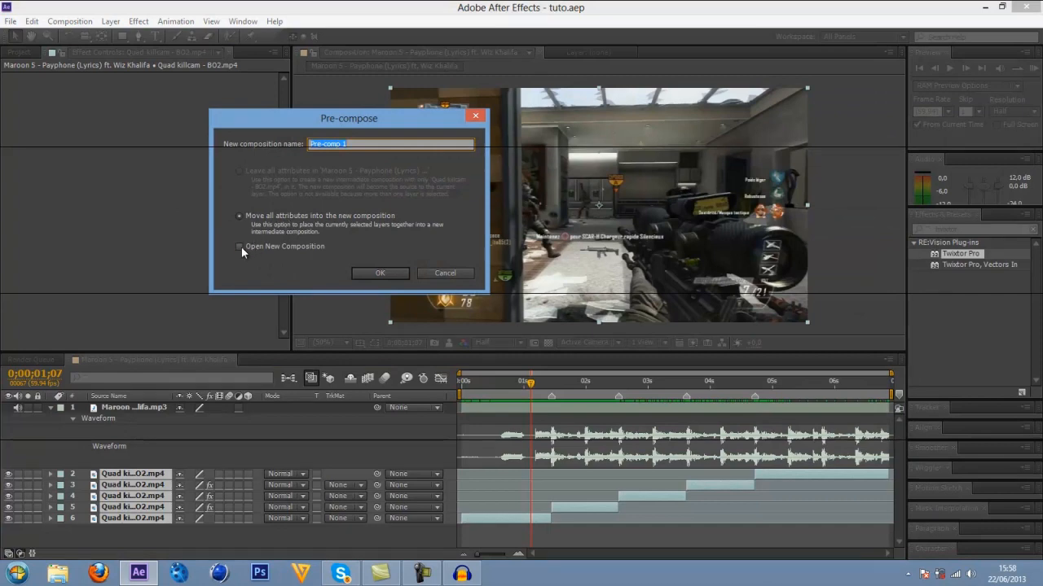
pyautogui.click(240, 246)
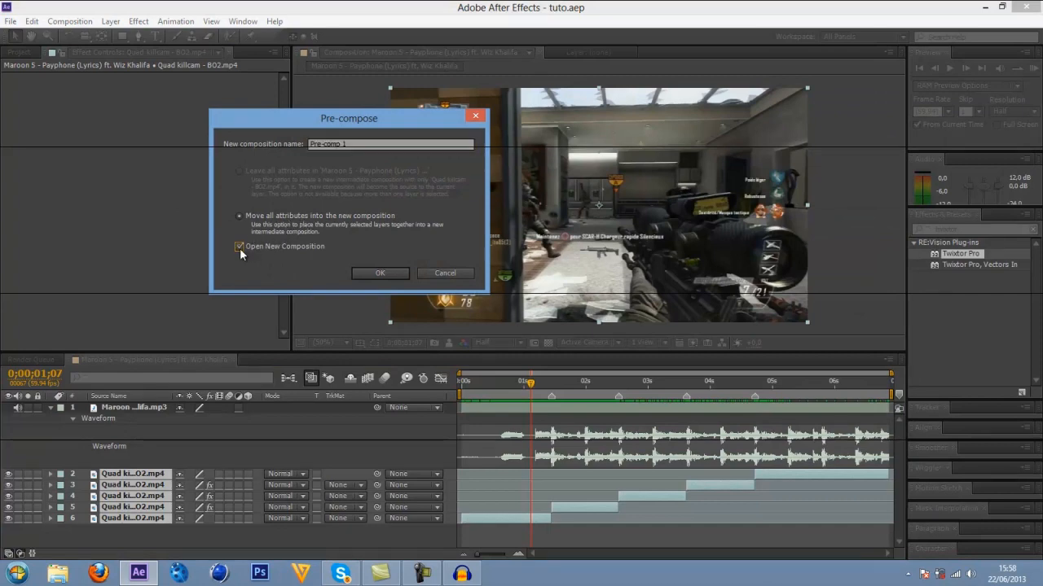
pyautogui.click(239, 247)
pyautogui.click(379, 273)
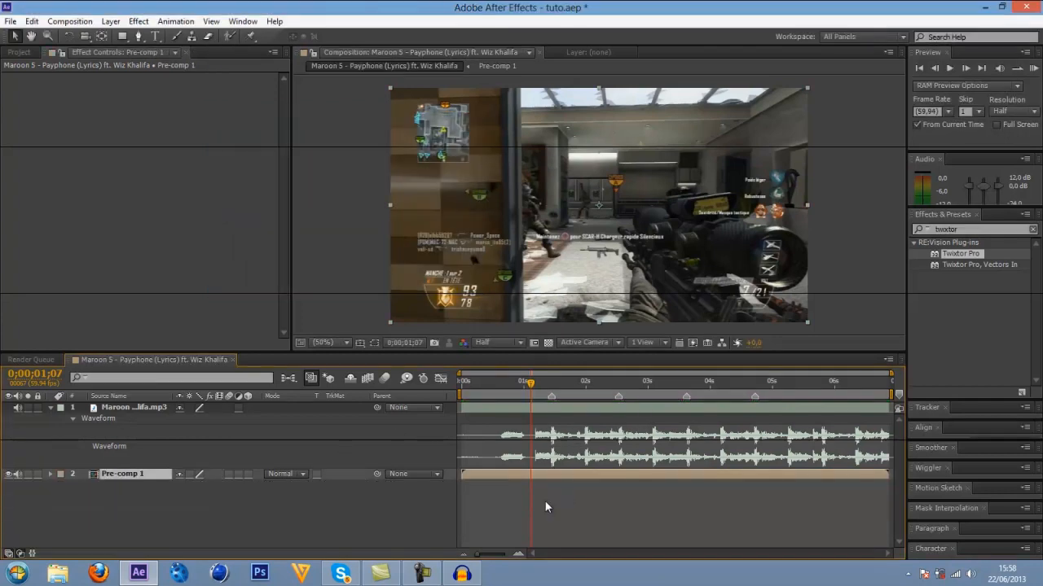
# Open Pre-comp 1, look through its Quad killcam layers and return to the Maroon 5 - Payphone composition.
pyautogui.moveTo(525, 397); pyautogui.dragTo(546, 391)
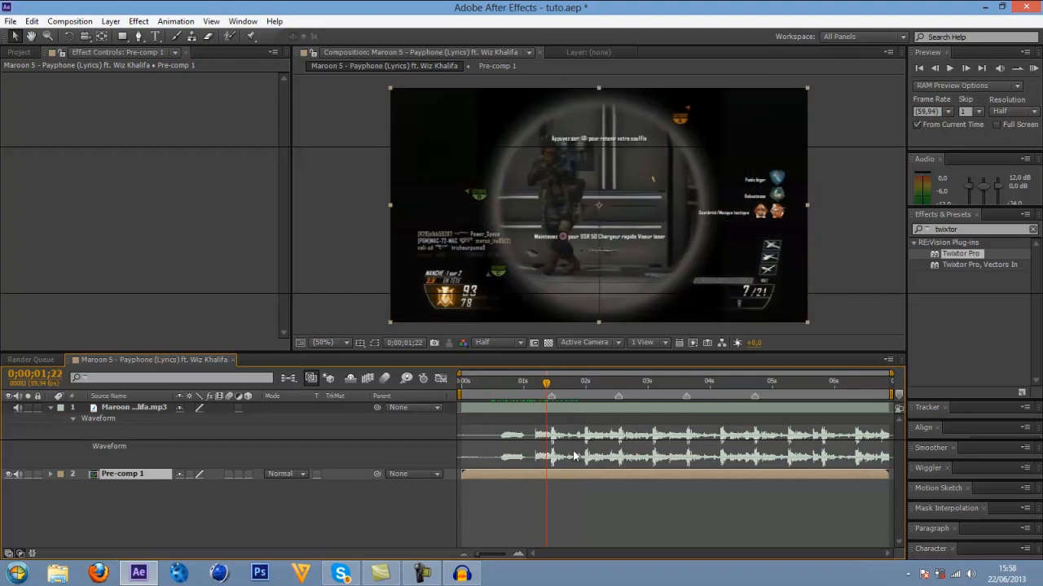
pyautogui.doubleClick(567, 477)
pyautogui.click(563, 441)
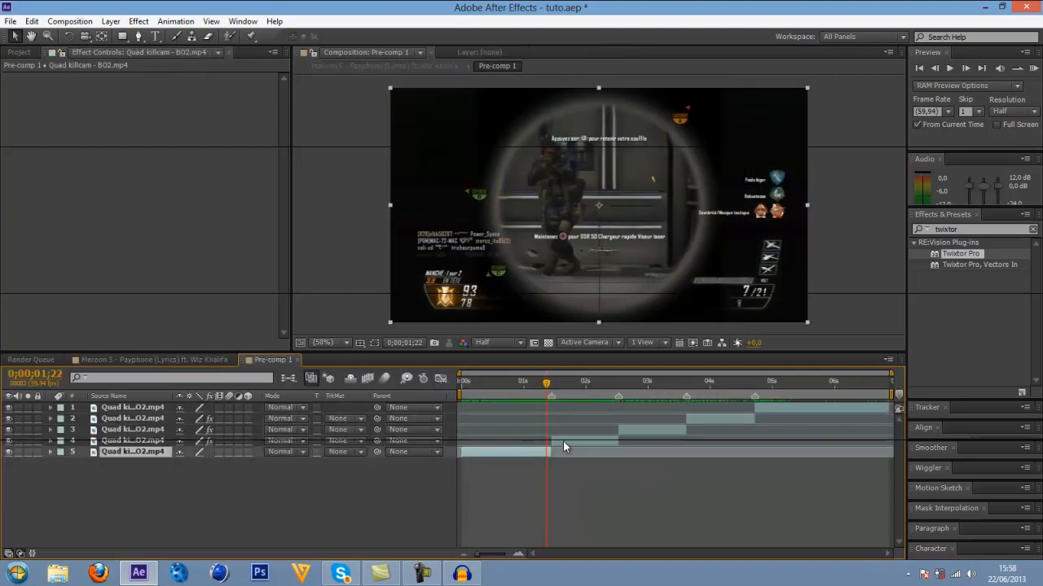
pyautogui.click(668, 429)
pyautogui.click(711, 418)
pyautogui.click(761, 410)
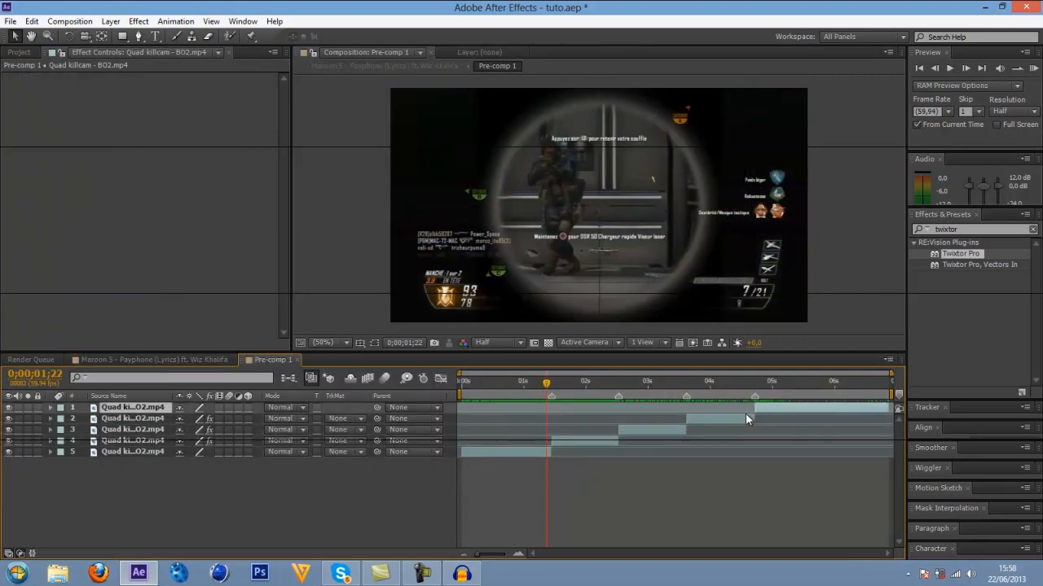
pyautogui.click(166, 360)
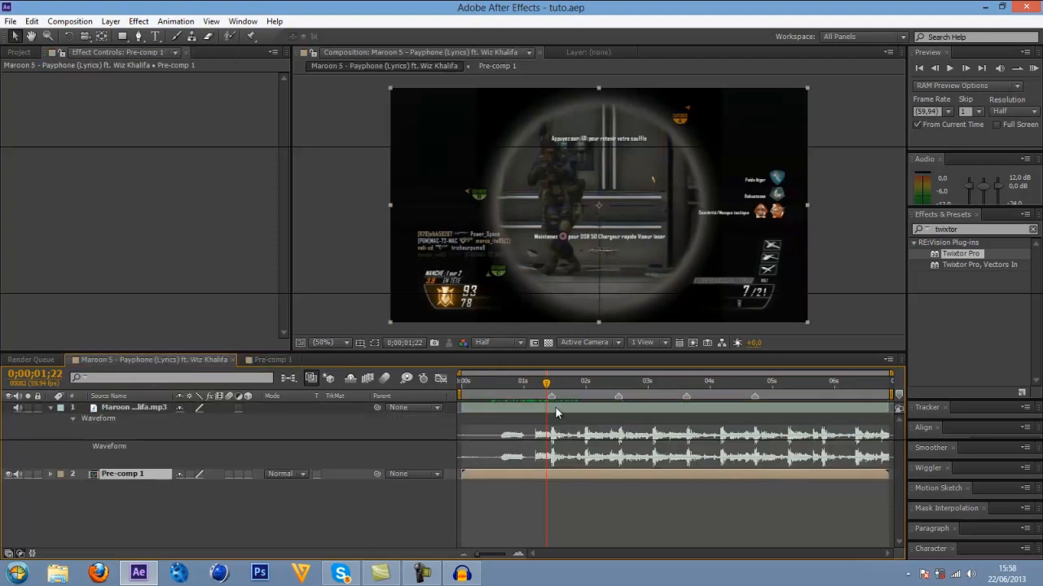
# Move to the first beat marker at 0;00;01;27 and expand Pre-comp 1's Transform properties.
pyautogui.click(548, 382)
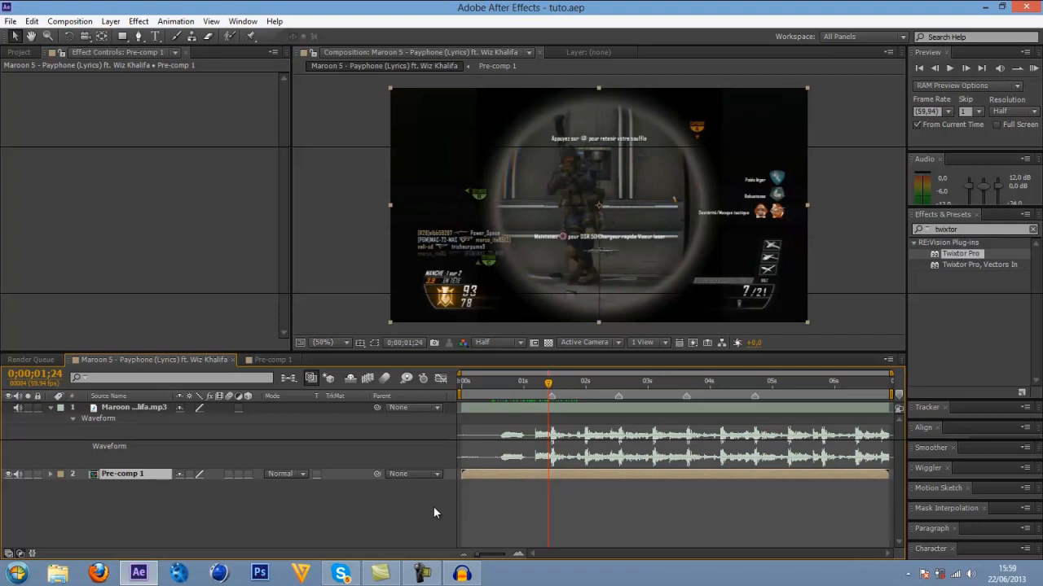
pyautogui.click(551, 382)
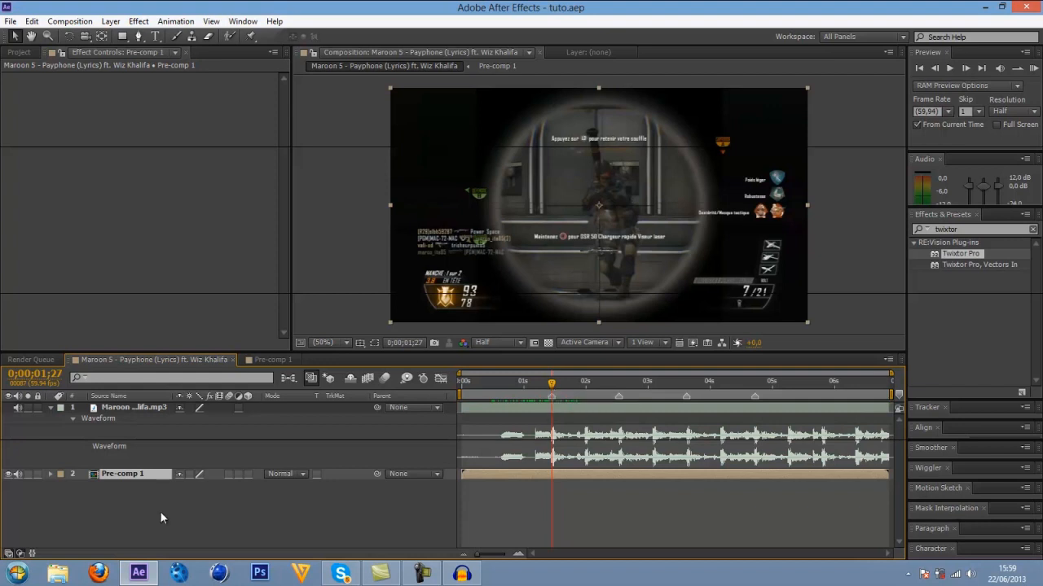
pyautogui.press('s')
pyautogui.click(49, 474)
pyautogui.click(49, 475)
pyautogui.click(49, 474)
pyautogui.click(50, 474)
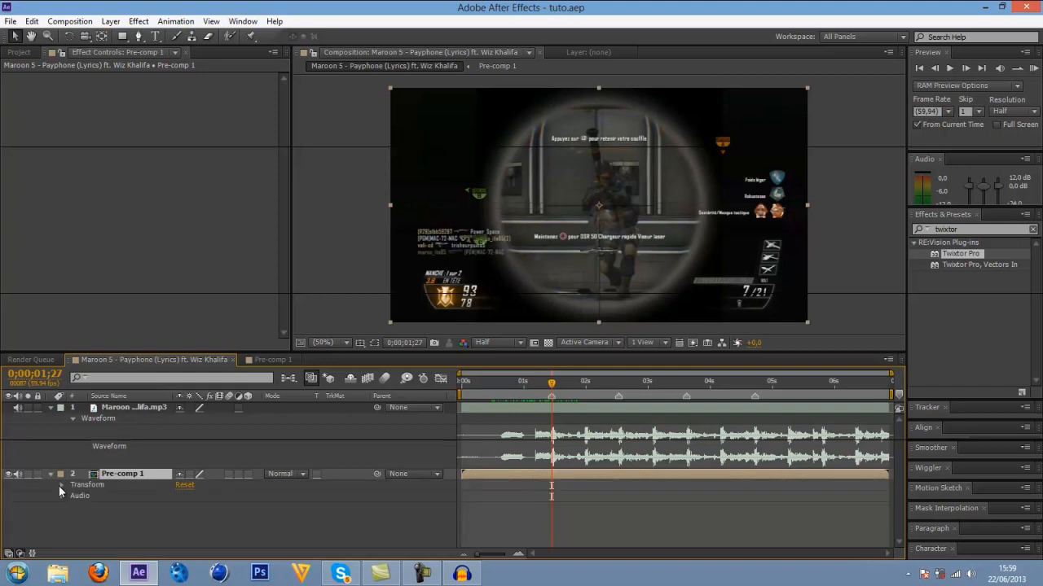
pyautogui.click(61, 486)
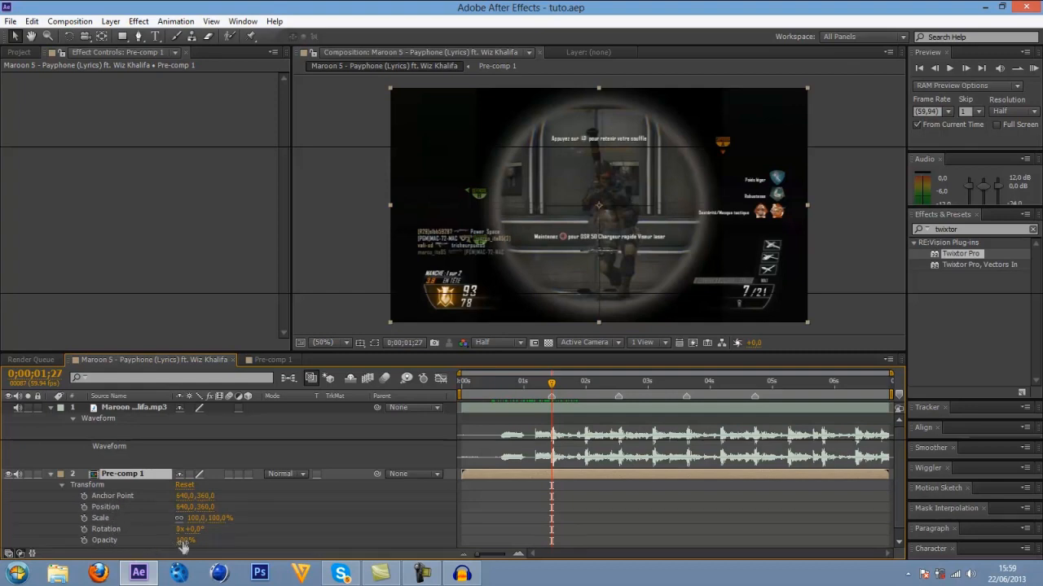
# Try Pre-comp 1's Opacity at 78% and Scale at 96%, restoring each to 100%, and collapse the layer.
pyautogui.moveTo(184, 547); pyautogui.dragTo(113, 557)
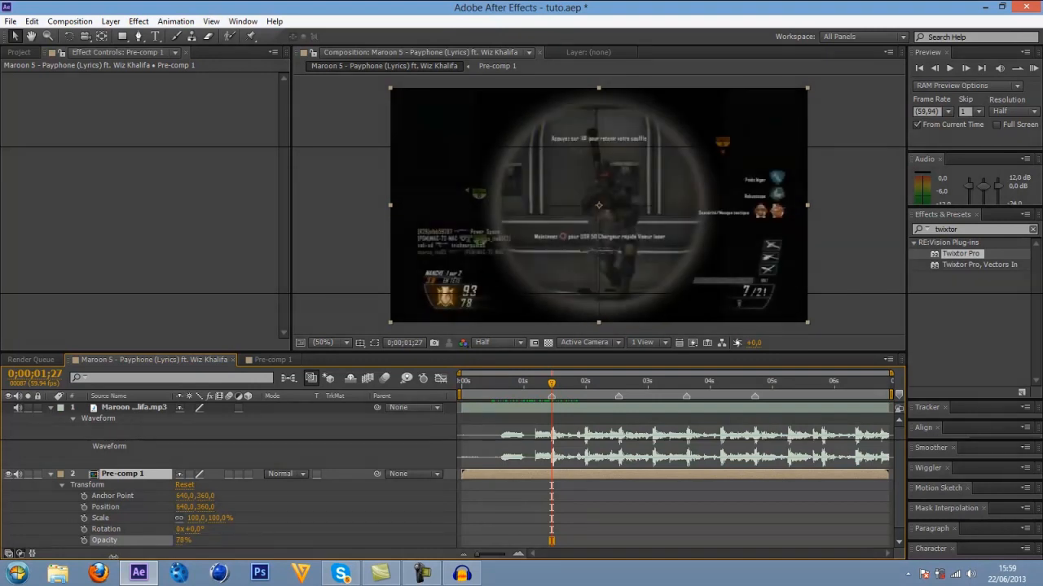
pyautogui.click(184, 540)
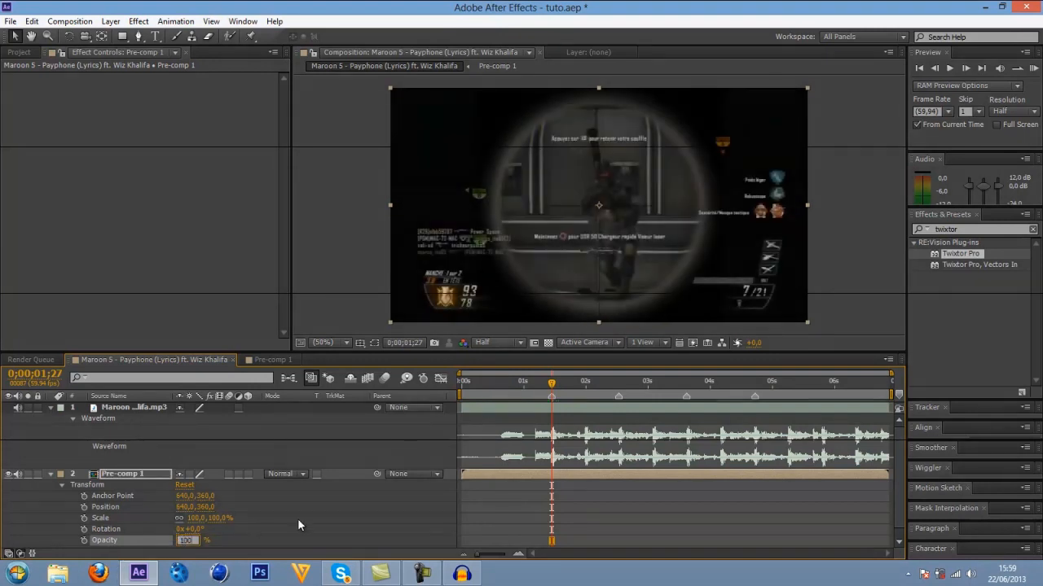
pyautogui.press('Return')
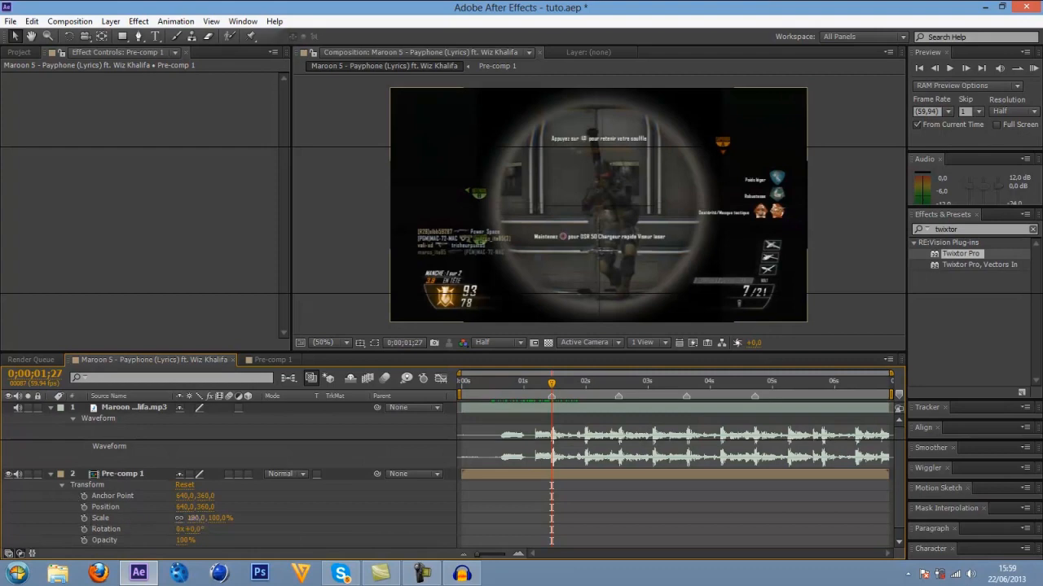
pyautogui.moveTo(190, 518)
pyautogui.mouseDown()
pyautogui.moveTo(205, 518)
pyautogui.moveTo(191, 521)
pyautogui.moveTo(204, 531)
pyautogui.mouseUp()
pyautogui.click(194, 518)
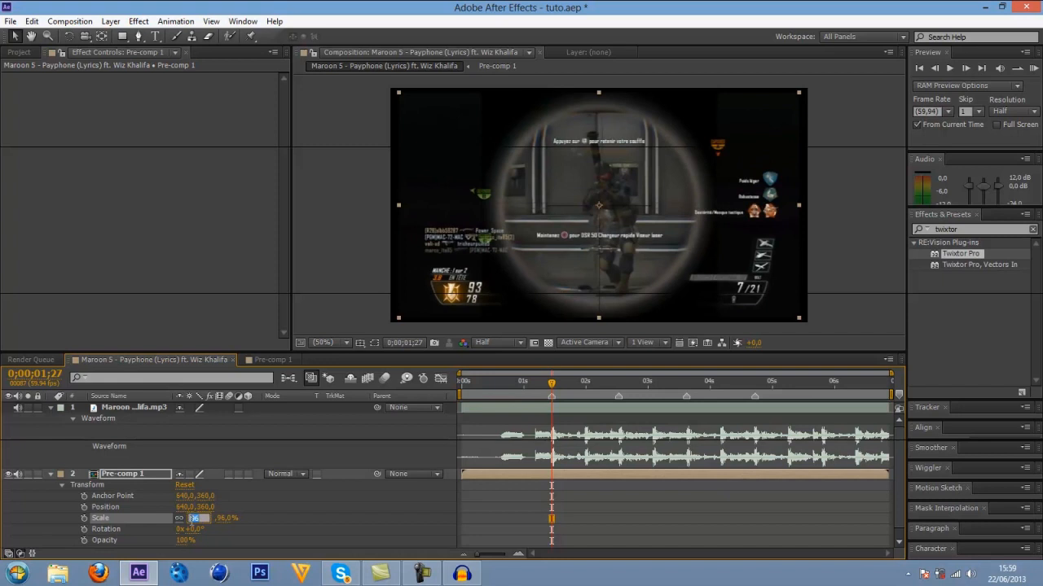
pyautogui.write('100')
pyautogui.press('Return')
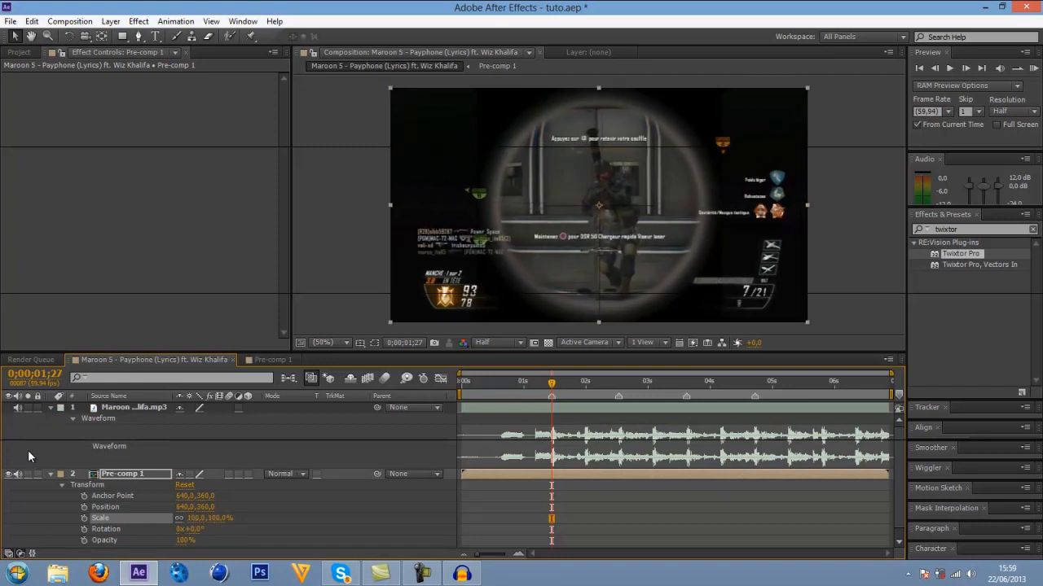
pyautogui.click(52, 475)
# Reveal Pre-comp 1's Scale and keyframe it at 110% on the 0;00;01;27 beat marker.
pyautogui.click(553, 472)
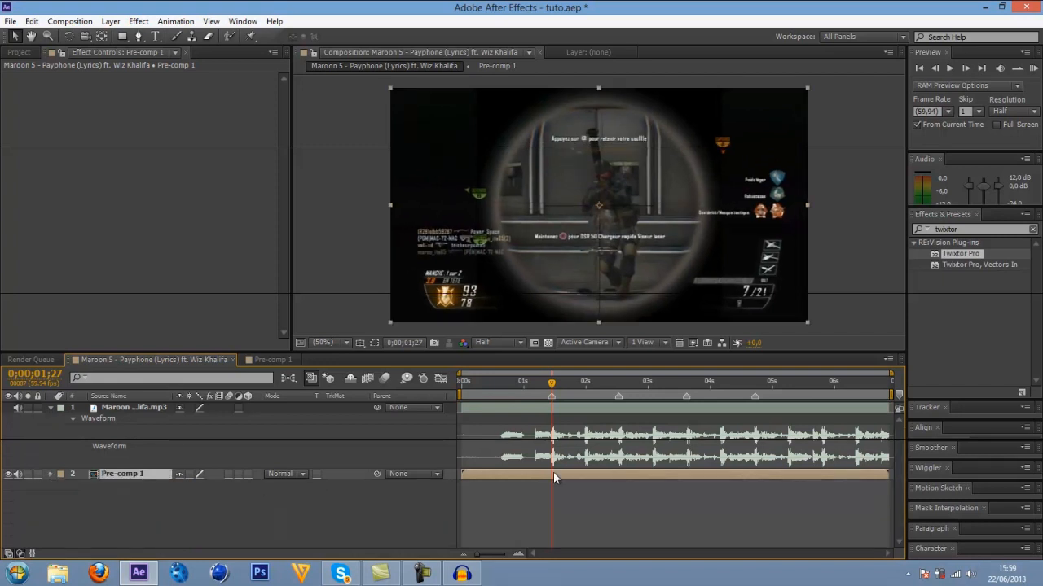
pyautogui.press('s')
pyautogui.click(196, 485)
pyautogui.write('110')
pyautogui.press('Return')
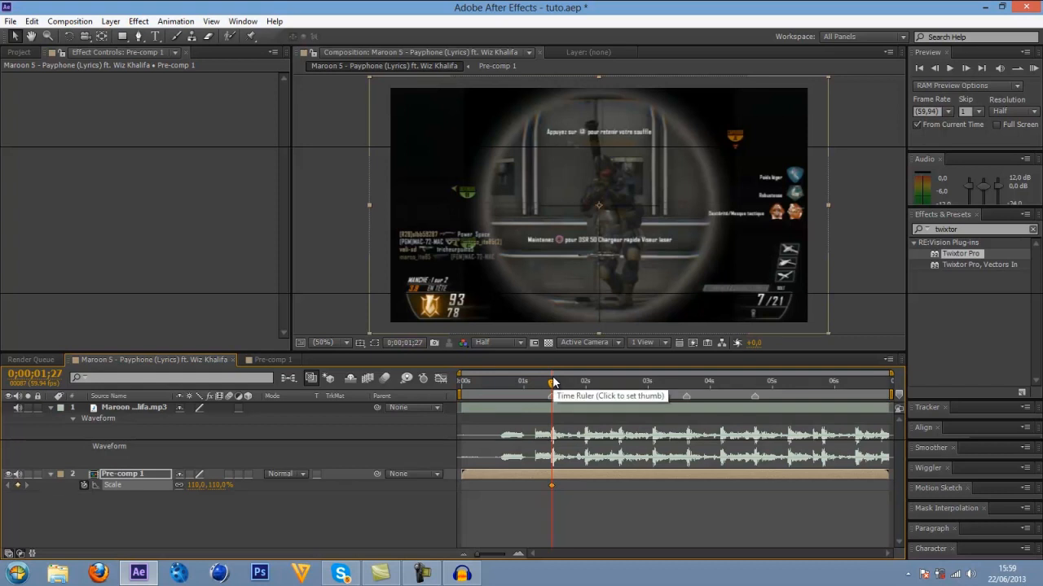
# Step back to 0;00;01;21 and keyframe Pre-comp 1's Scale at 100%.
pyautogui.press('pageup')
pyautogui.press('pageup')
pyautogui.press('pageup')
pyautogui.press('pageup')
pyautogui.press('pageup')
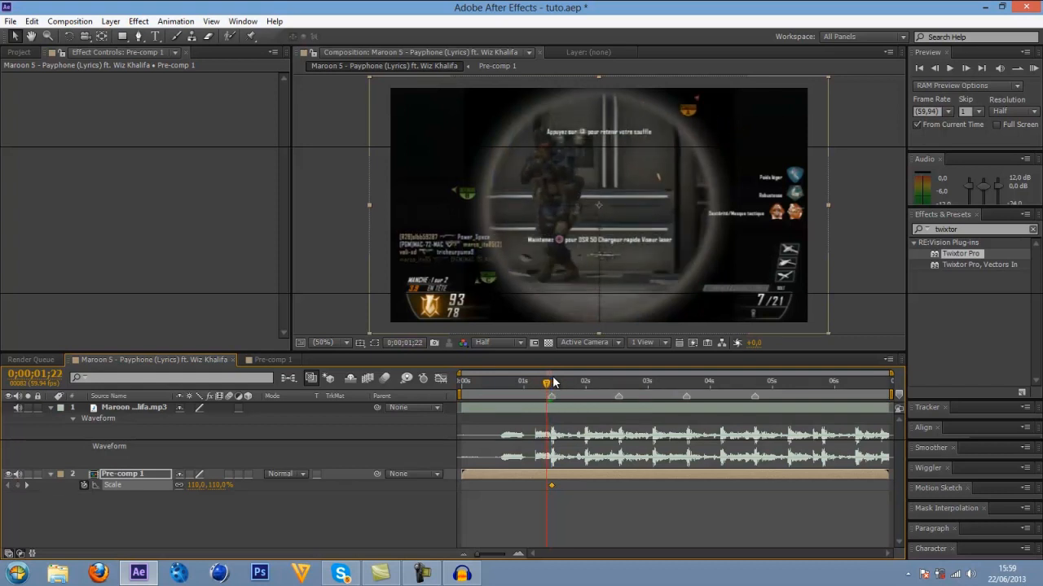
pyautogui.press('pageup')
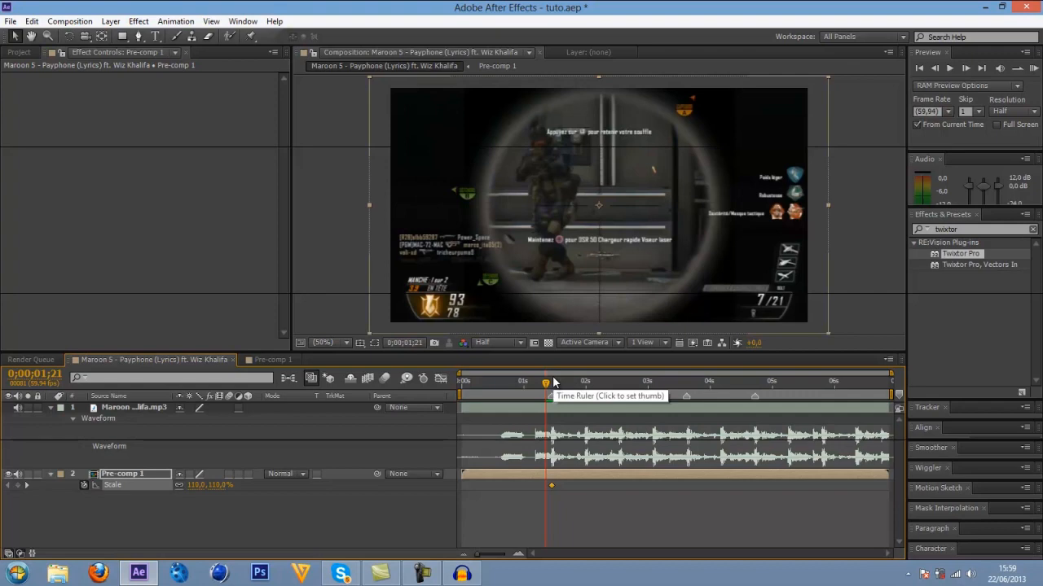
pyautogui.click(195, 485)
pyautogui.write('100')
pyautogui.press('Return')
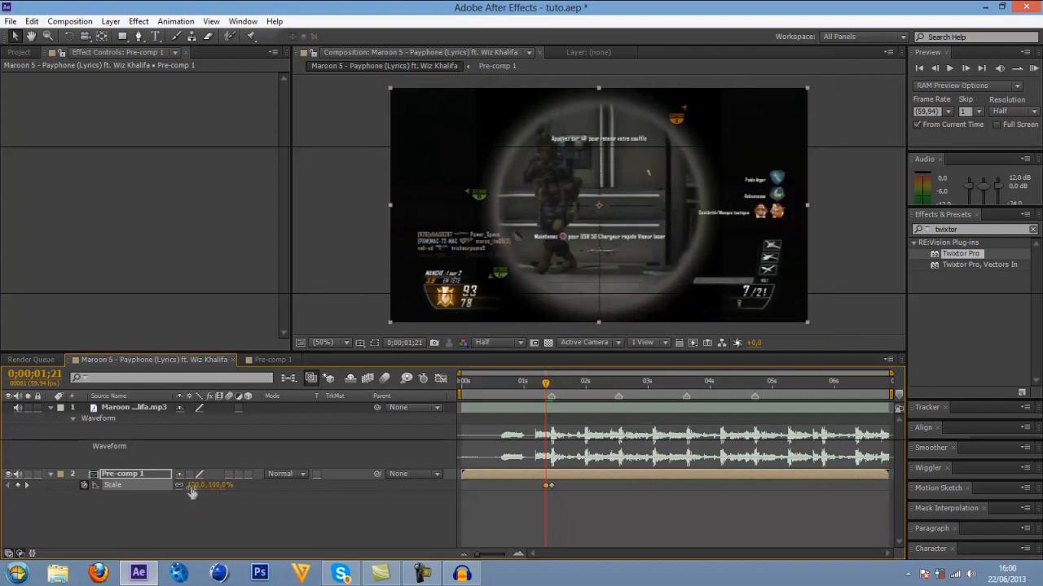
# Keyframe Pre-comp 1's Scale at 110% at 0;00;00;00.
pyautogui.click(463, 383)
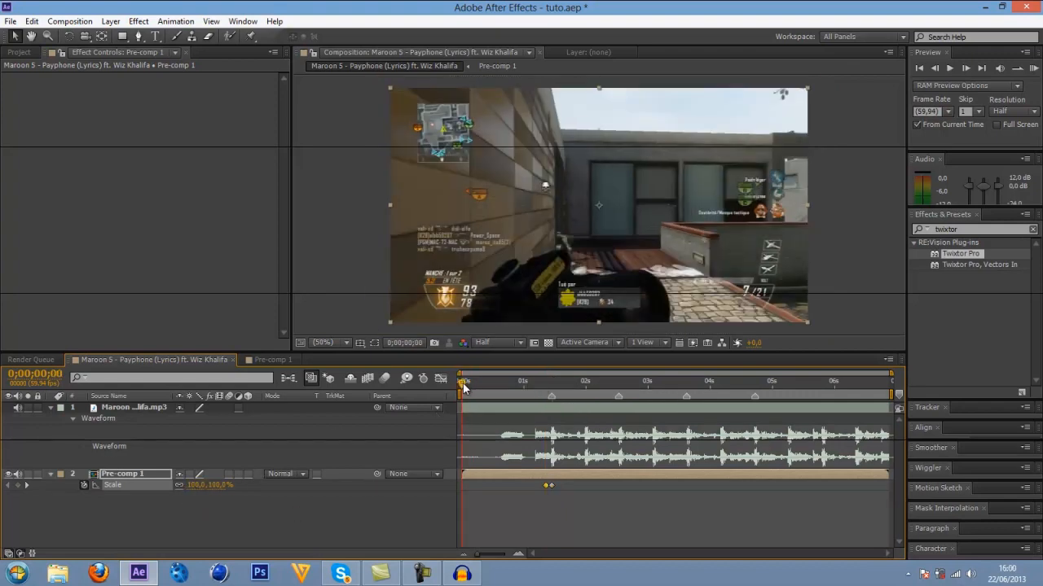
pyautogui.click(192, 485)
pyautogui.write('110')
pyautogui.press('Return')
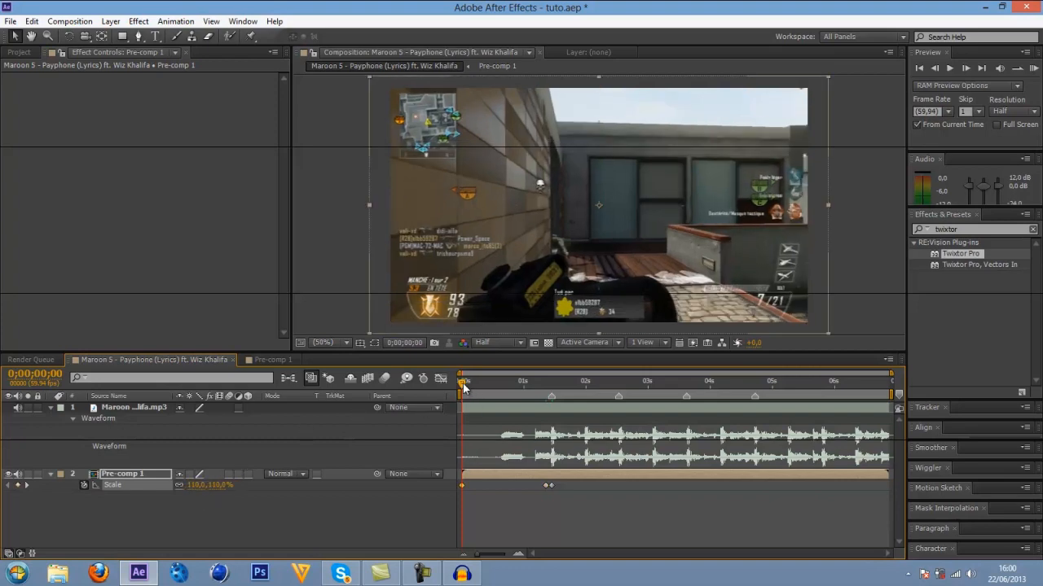
# Add a 110% Scale keyframe at the 0;00;02;32 beat marker and a 100% keyframe a few frames before it.
pyautogui.moveTo(463, 387); pyautogui.dragTo(618, 401)
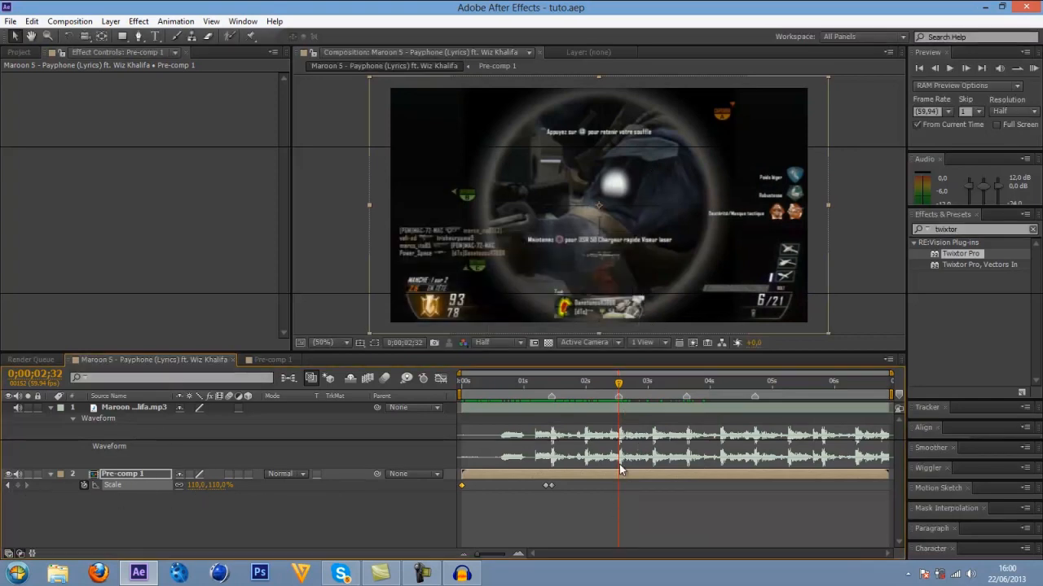
pyautogui.click(19, 487)
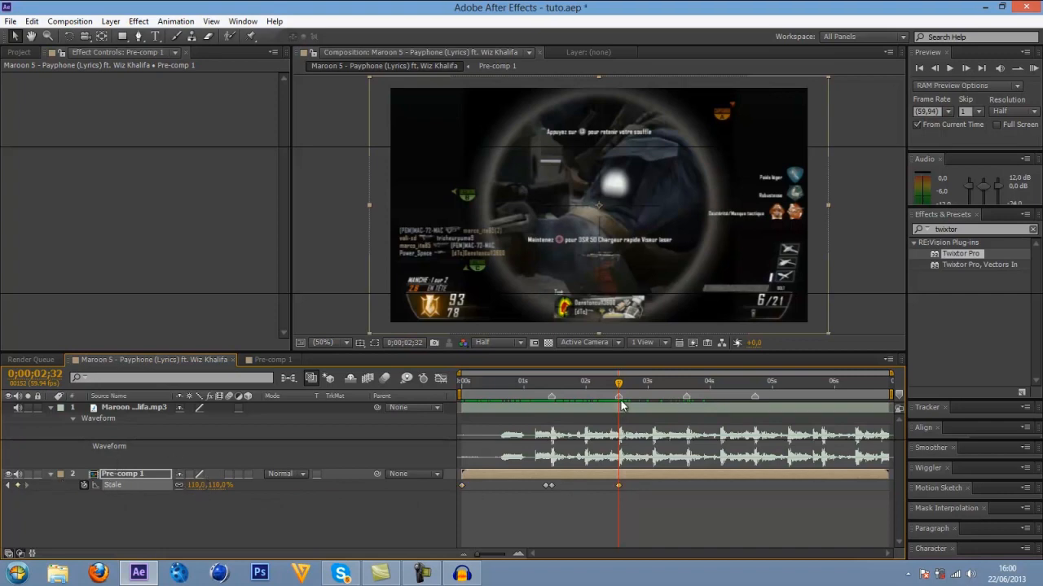
pyautogui.press('pageup')
pyautogui.press('pageup')
pyautogui.press('pageup')
pyautogui.press('pageup')
pyautogui.press('pageup')
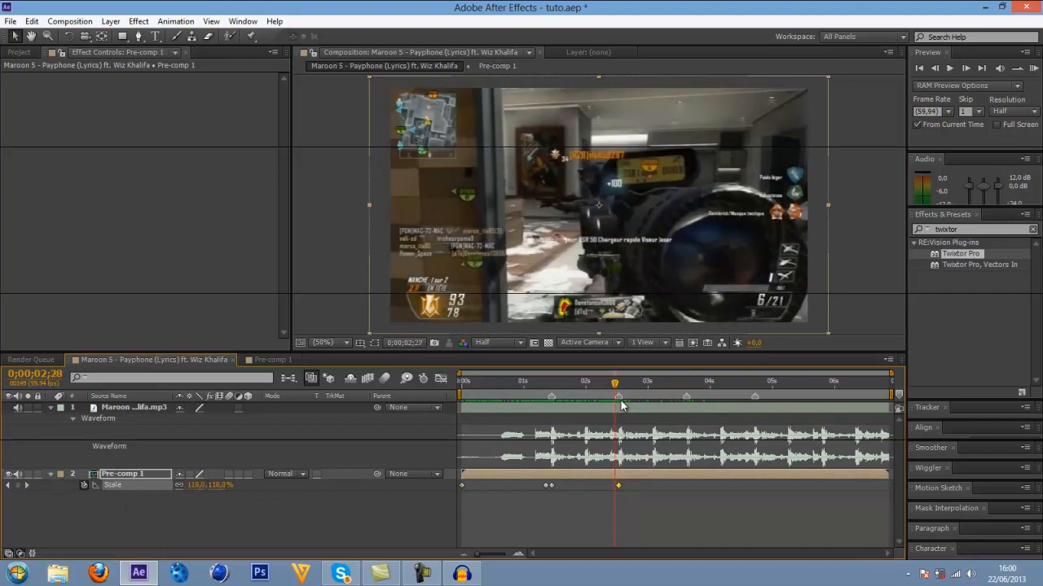
pyautogui.click(197, 488)
pyautogui.write('100')
pyautogui.press('Return')
# Add a 110% Scale keyframe to Pre-comp 1 at the 0;00;03;37 beat marker.
pyautogui.moveTo(625, 393)
pyautogui.mouseDown()
pyautogui.moveTo(540, 394)
pyautogui.moveTo(681, 428)
pyautogui.mouseUp()
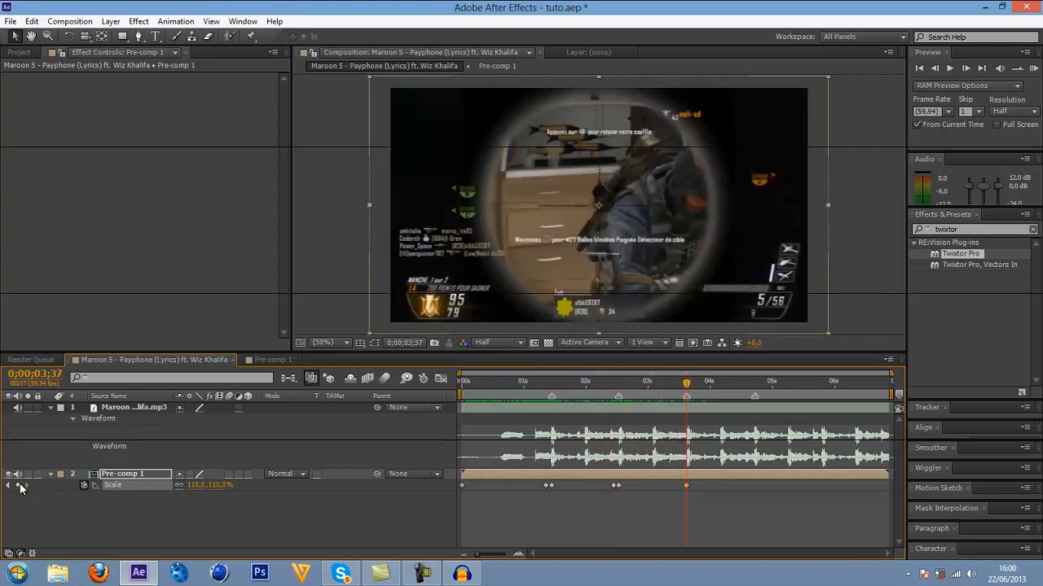
# Keyframe Pre-comp 1's Scale at 100% at 0;00;03;32, a few frames before the beat marker.
pyautogui.press('pageup')
pyautogui.press('pageup')
pyautogui.press('pageup')
pyautogui.press('pageup')
pyautogui.press('pageup')
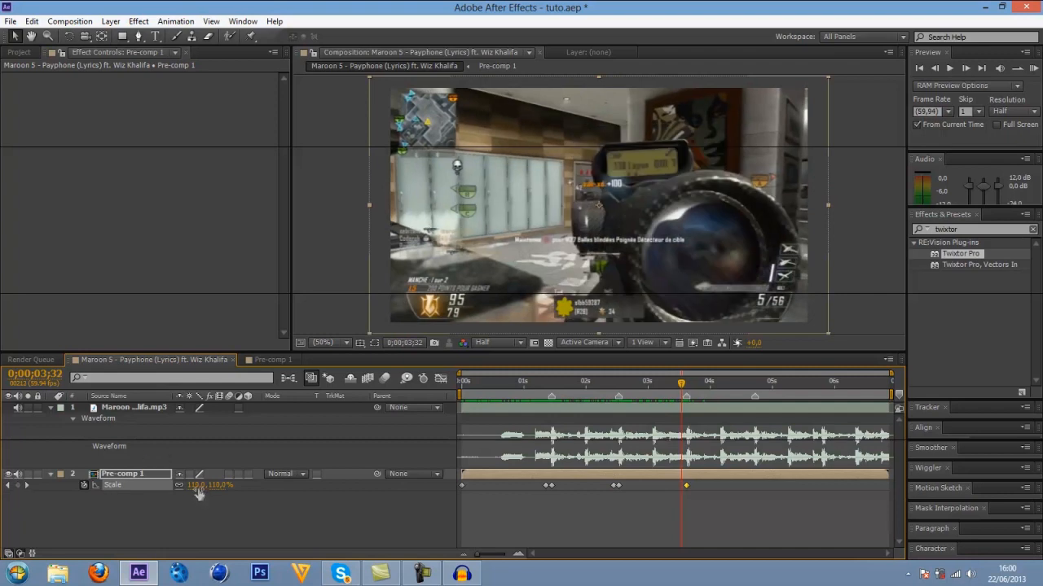
pyautogui.click(196, 487)
pyautogui.write('100')
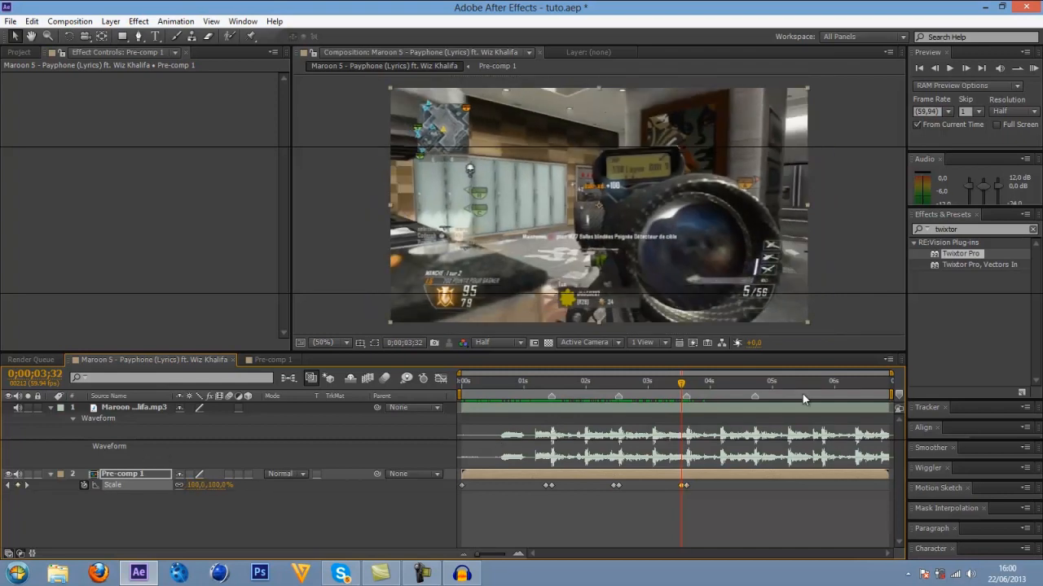
# Add a 110% Scale keyframe to Pre-comp 1 at the 0;00;04;43 beat marker and a 100% keyframe at 0;00;04;38.
pyautogui.press('k')
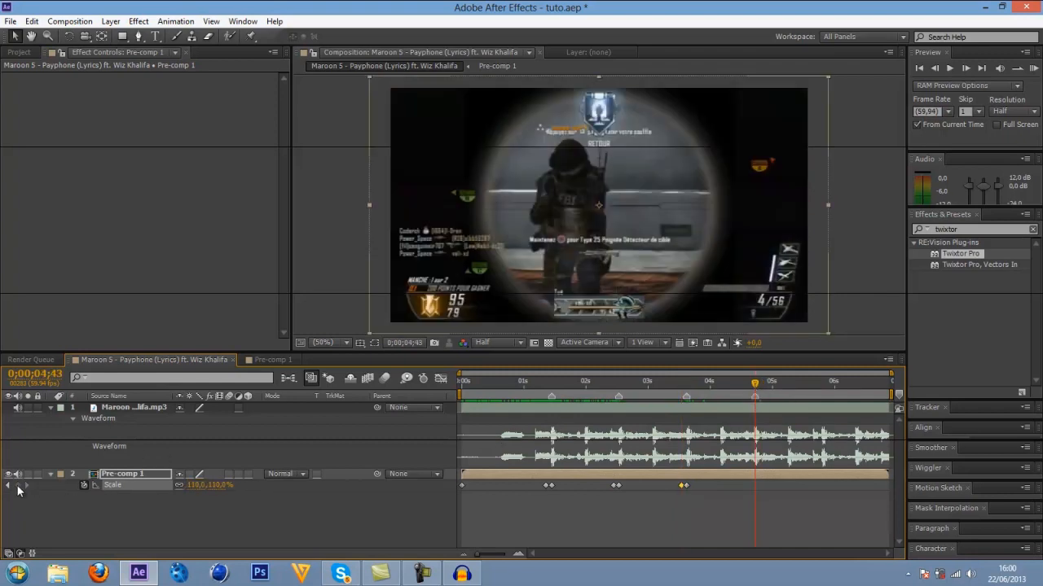
pyautogui.press('pageup')
pyautogui.press('pageup')
pyautogui.press('pageup')
pyautogui.press('pageup')
pyautogui.press('pageup')
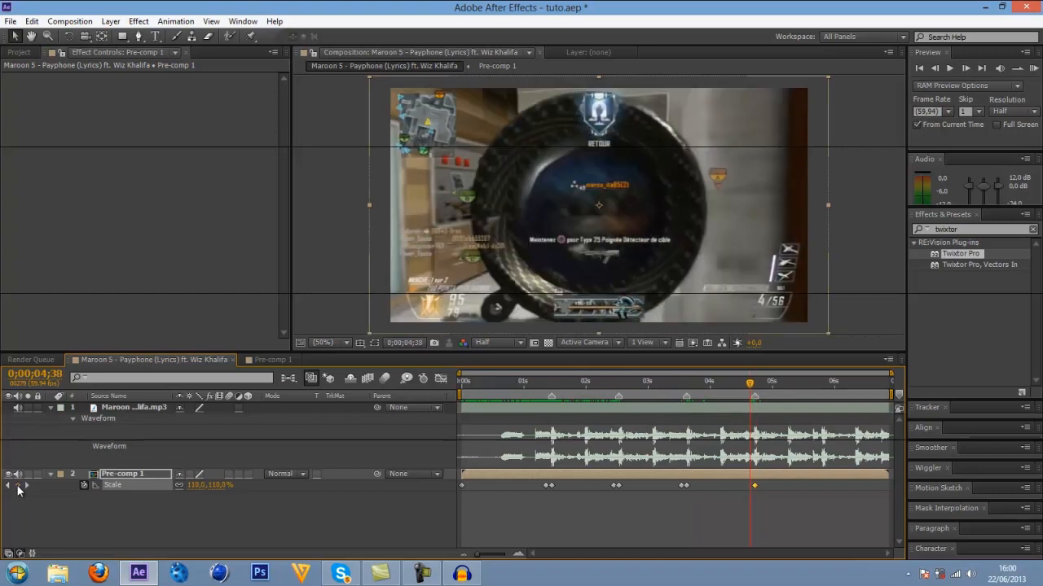
pyautogui.click(196, 485)
pyautogui.write('100')
pyautogui.press('Return')
pyautogui.press('pagedown')
pyautogui.press('pagedown')
pyautogui.press('pagedown')
pyautogui.press('pagedown')
pyautogui.press('pagedown')
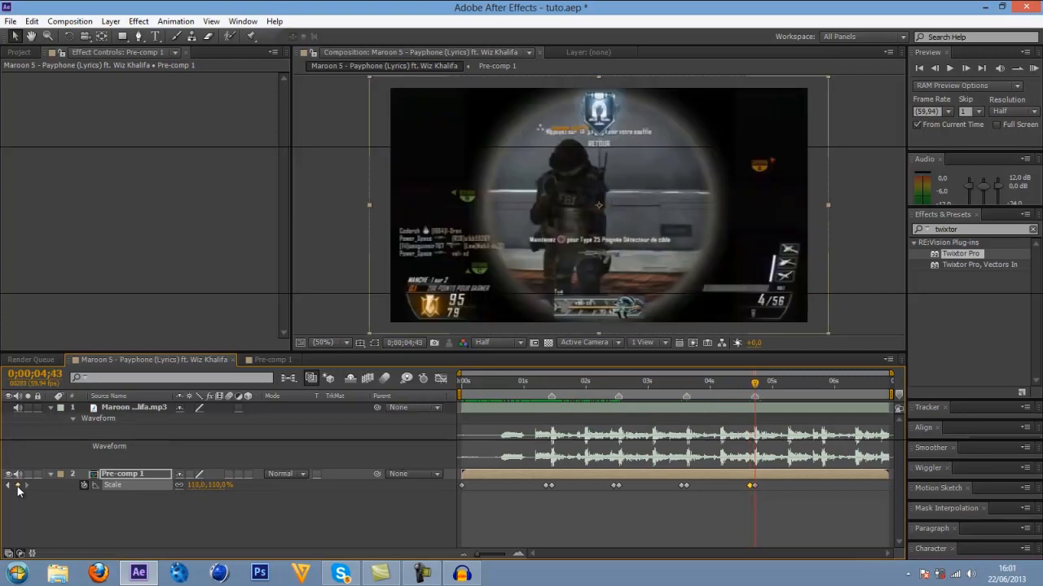
pyautogui.click(17, 486)
pyautogui.moveTo(755, 385); pyautogui.dragTo(771, 385)
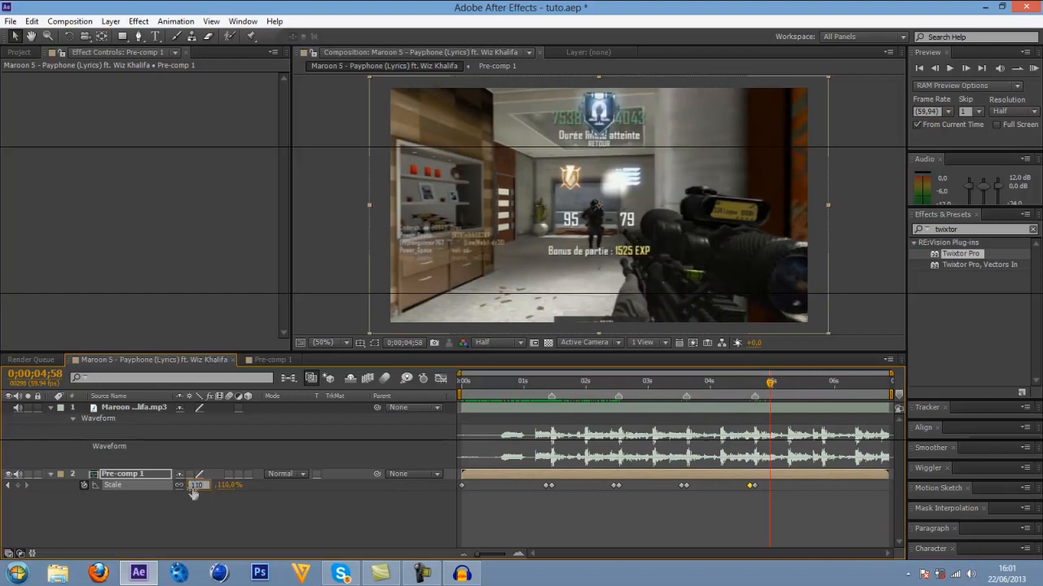
pyautogui.click(767, 481)
pyautogui.press('Delete')
# Save the project and keyframe Pre-comp 1's Scale at 100% at 0;00;06;22.
pyautogui.hotkey('ctrl', 's')
pyautogui.moveTo(774, 382); pyautogui.dragTo(858, 390)
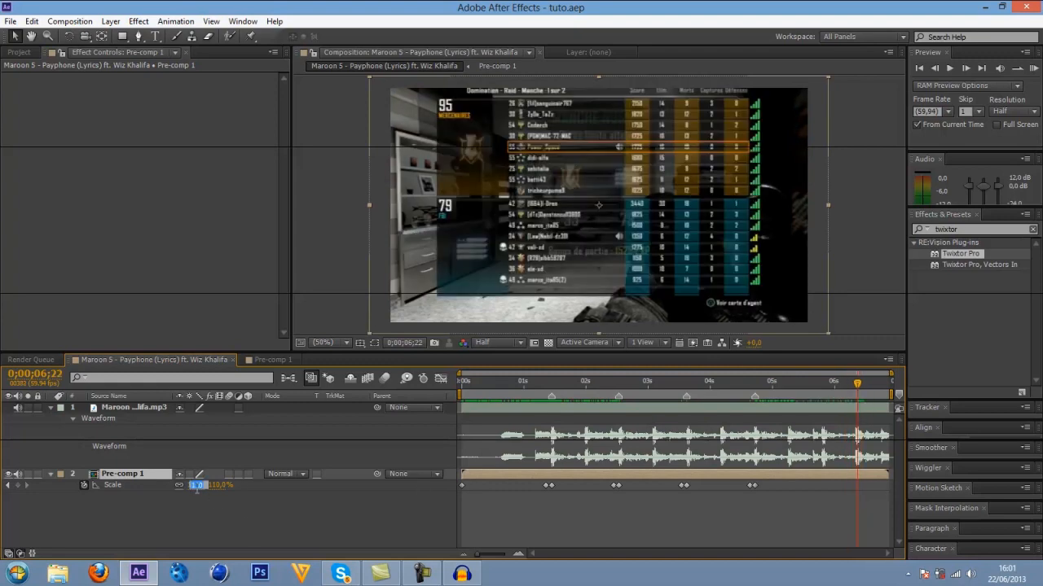
pyautogui.write('100')
pyautogui.press('Return')
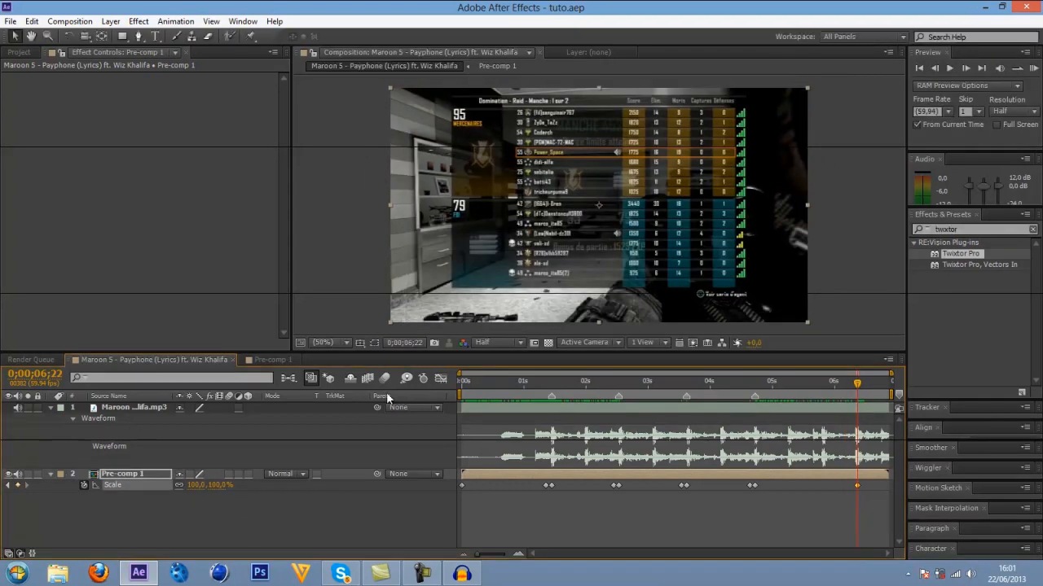
# Play a RAM preview of the composition from 0;00;00;00 to check the zooms against the music.
pyautogui.moveTo(494, 387); pyautogui.dragTo(461, 389)
pyautogui.press('KP_0')
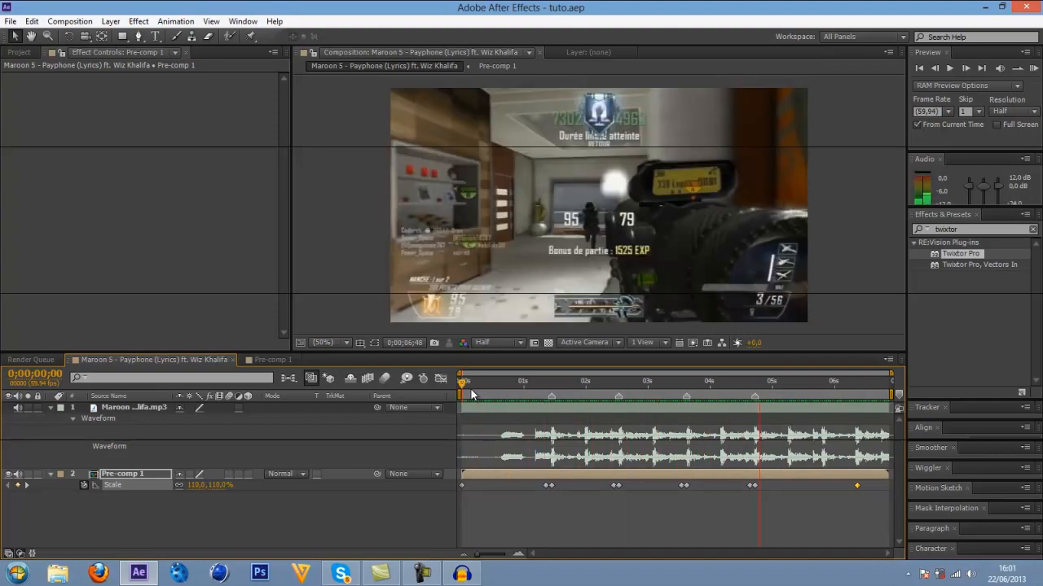
pyautogui.press('space')
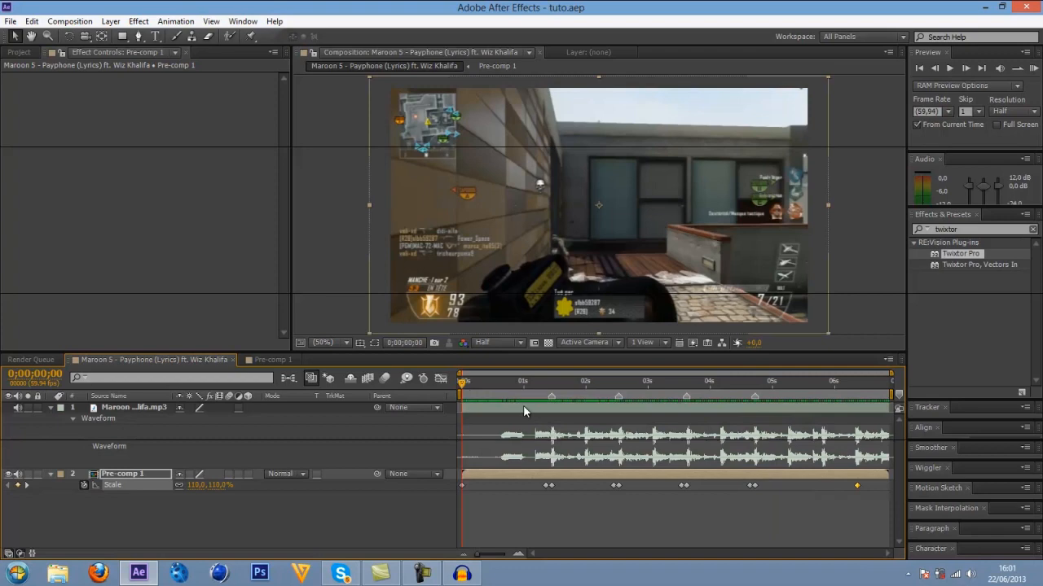
# Go to the 0;00;01;27 beat marker, clear the effects search term and select the Pre-comp 1 layer.
pyautogui.moveTo(462, 383); pyautogui.dragTo(554, 389)
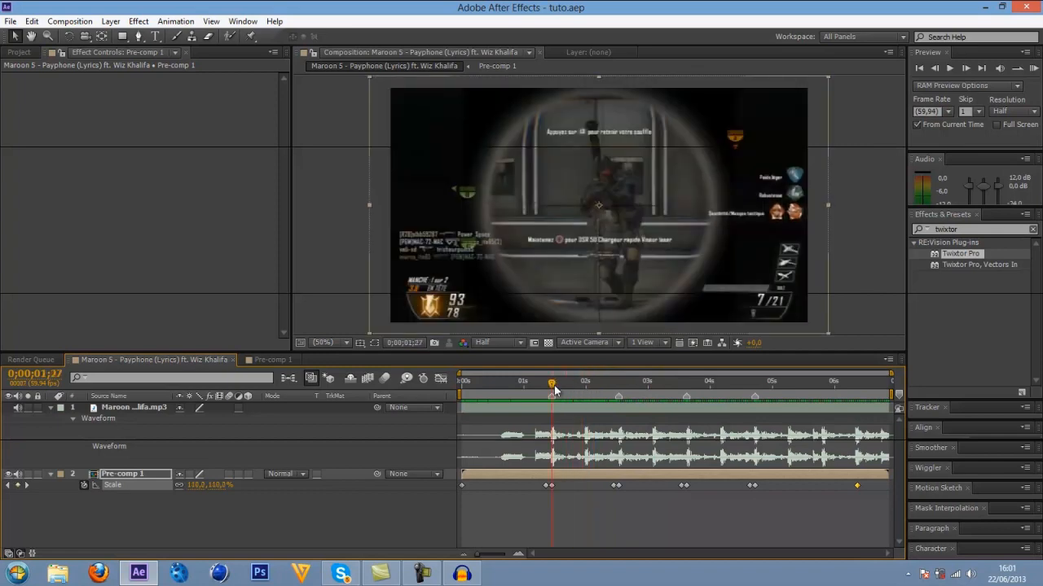
pyautogui.moveTo(970, 230); pyautogui.dragTo(814, 231)
pyautogui.press('BackSpace')
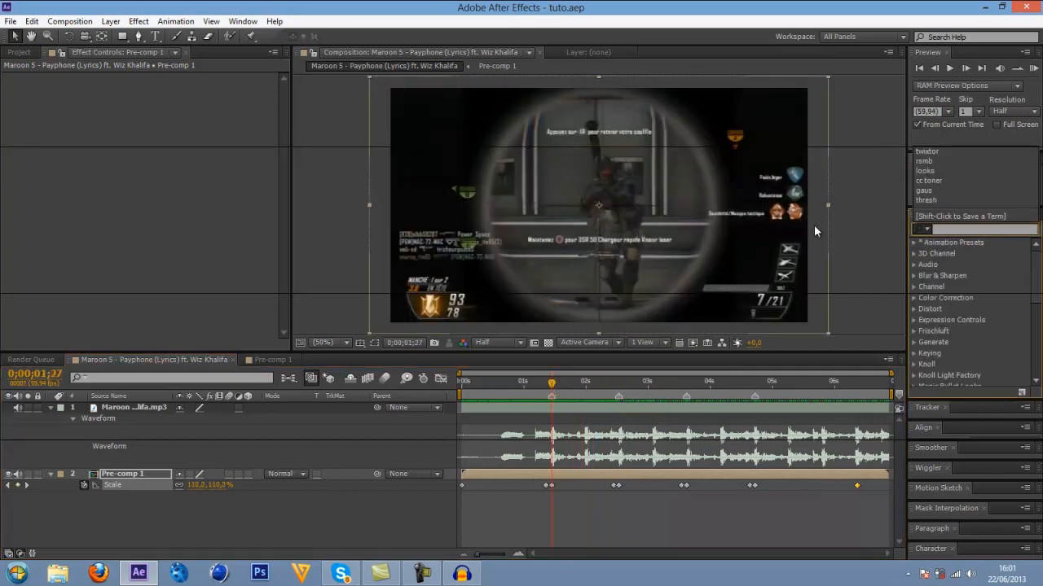
pyautogui.click(558, 472)
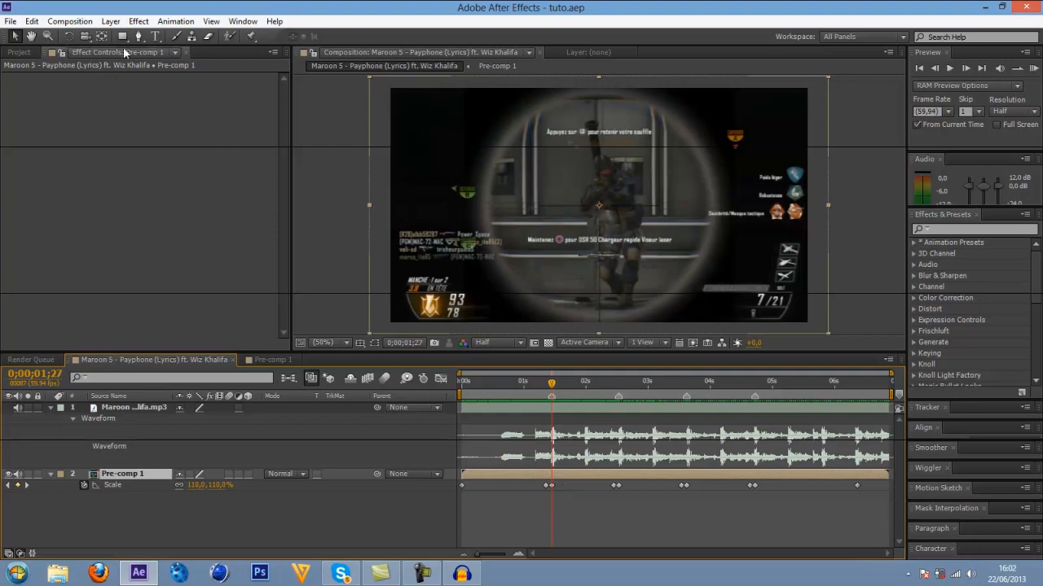
# Apply the CC Light Burst 2.5 effect to the Pre-comp 1 layer.
pyautogui.click(139, 21)
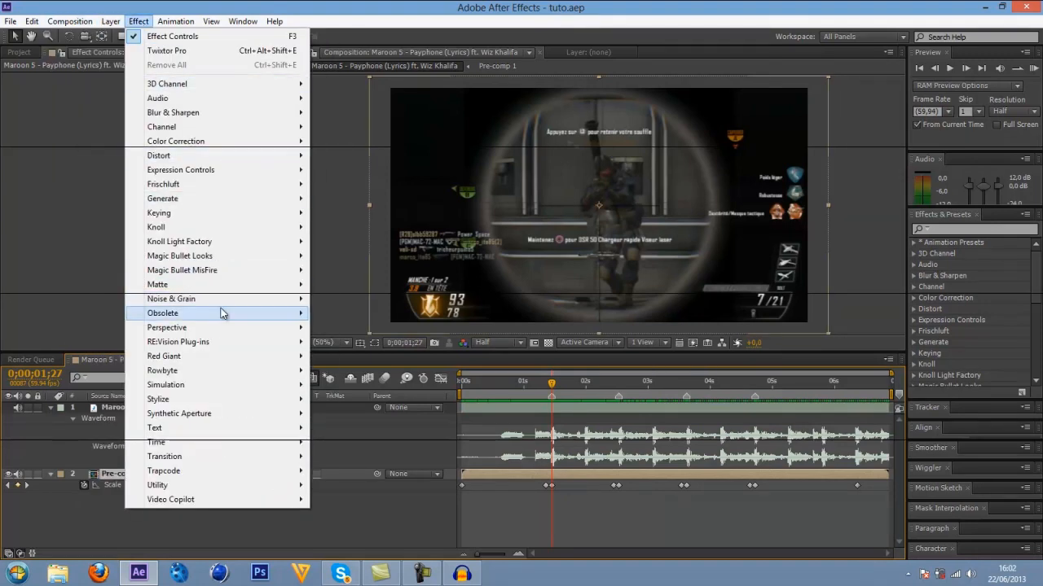
pyautogui.moveTo(207, 203)
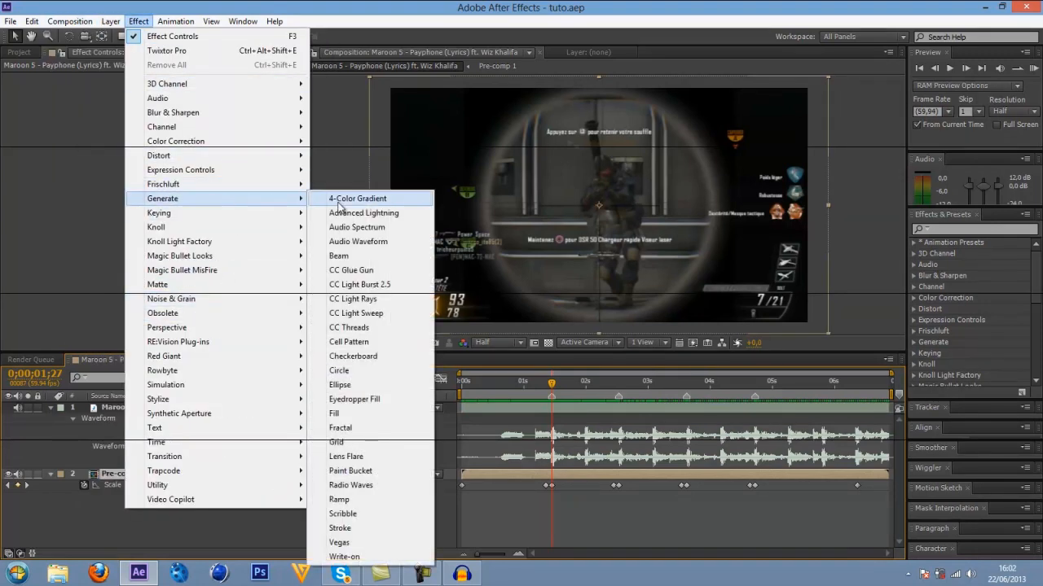
pyautogui.click(391, 285)
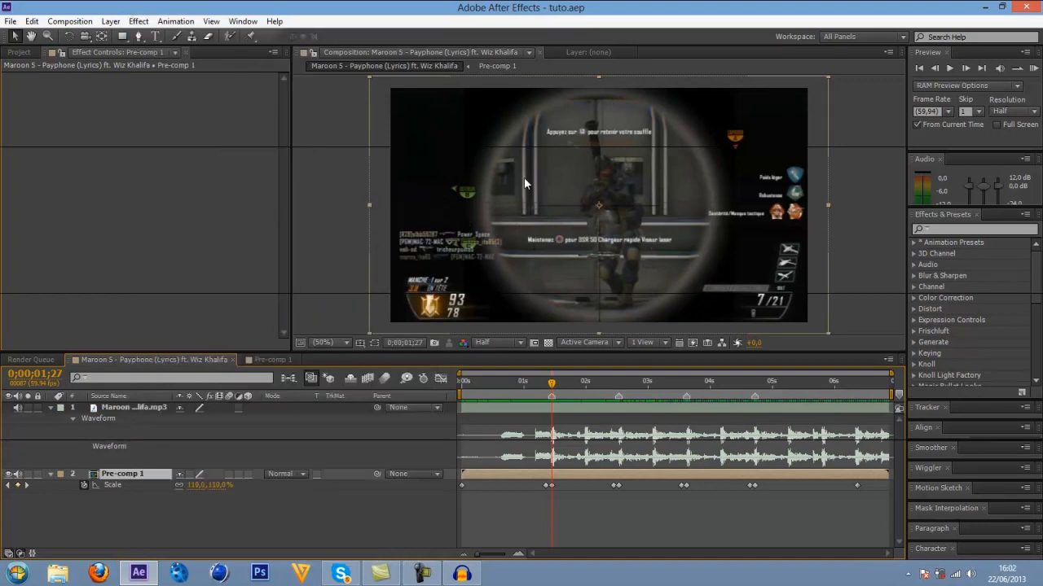
pyautogui.click(119, 72)
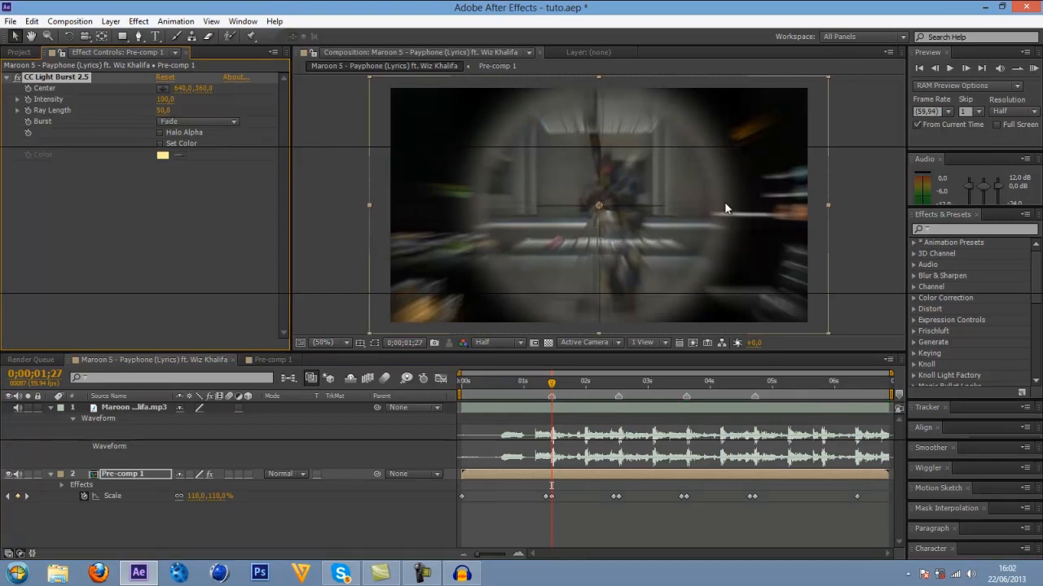
# Try a Ray Length of 25 for CC Light Burst 2.5, and set it back to 0.
pyautogui.click(163, 111)
pyautogui.write('0')
pyautogui.press('Return')
pyautogui.click(161, 112)
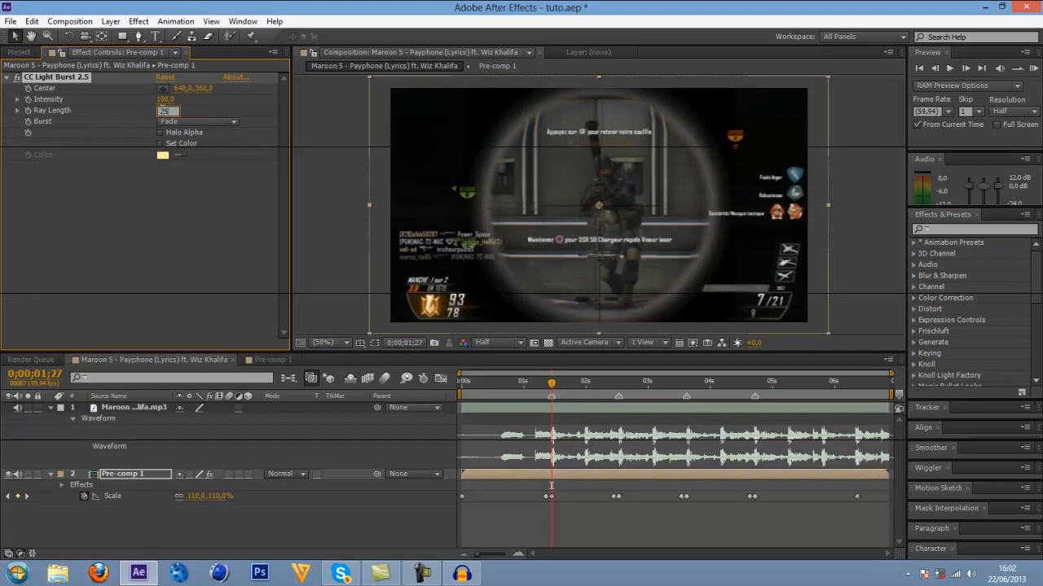
pyautogui.press('Return')
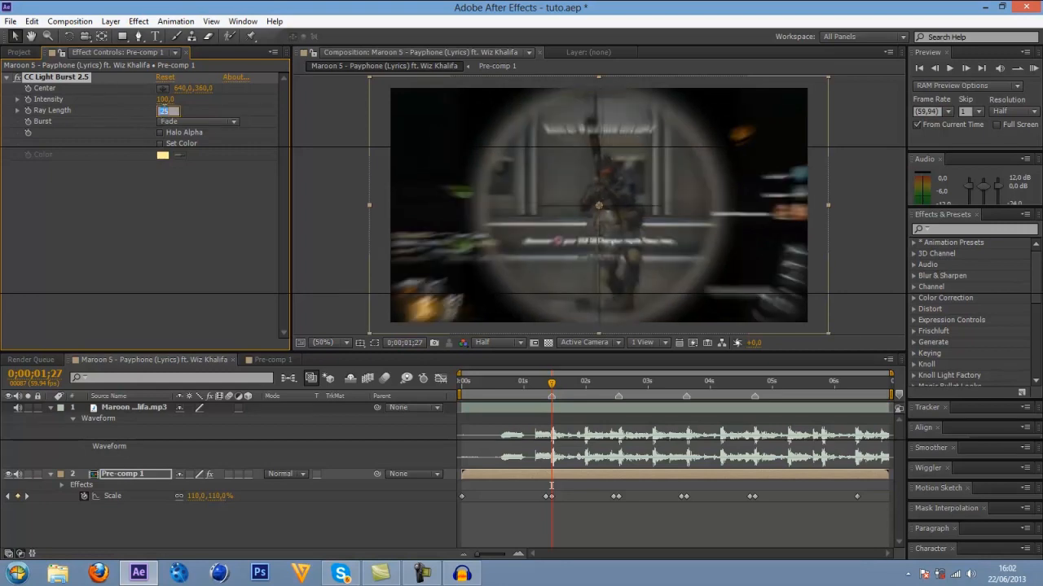
pyautogui.write('0')
pyautogui.press('Return')
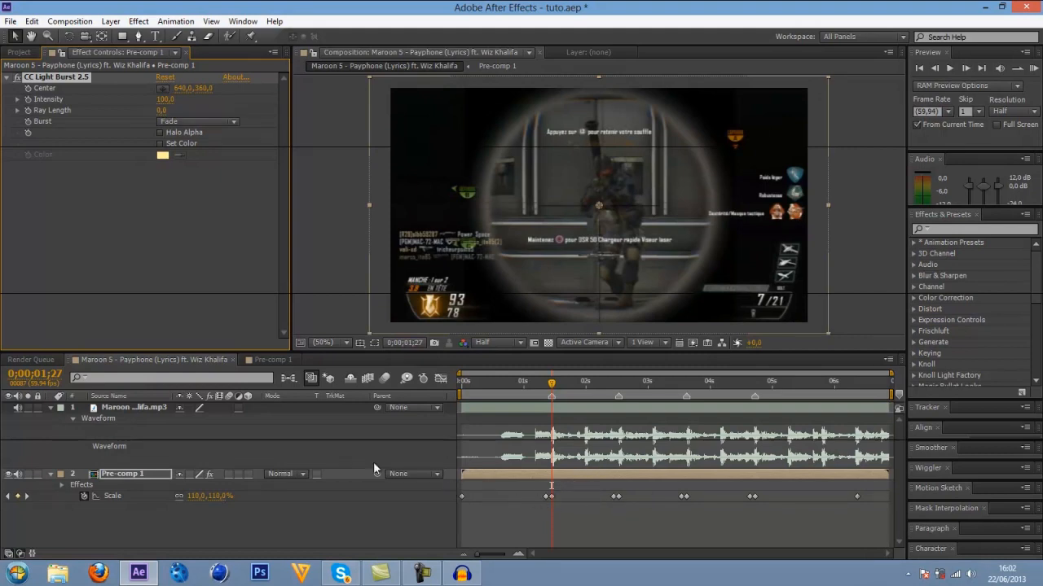
# Start keyframing the light burst's Ray Length at 0 at 0;00;00;00 and reveal Pre-comp 1's keyframed properties.
pyautogui.press('u')
pyautogui.click(560, 473)
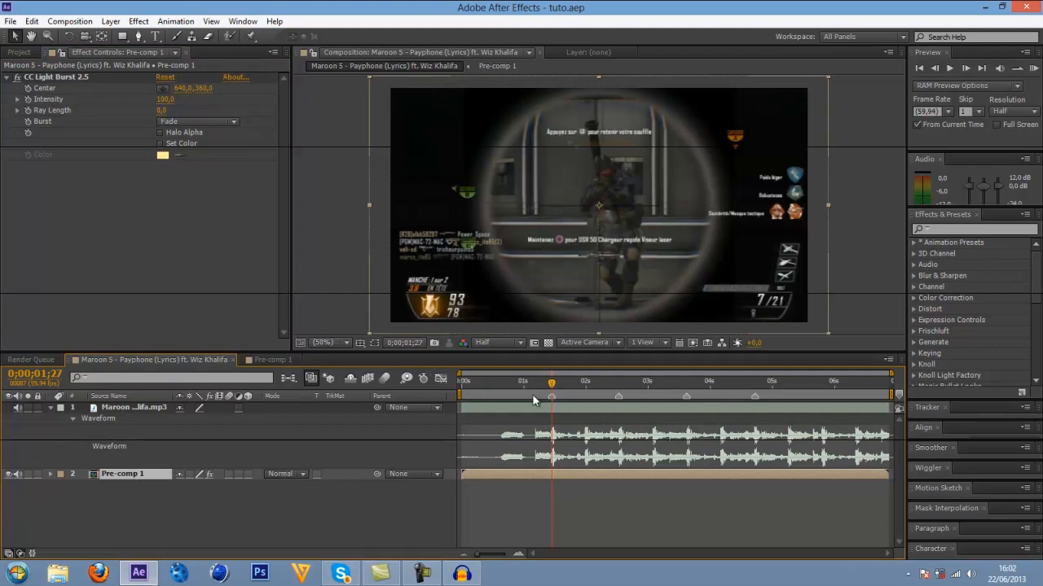
pyautogui.click(466, 381)
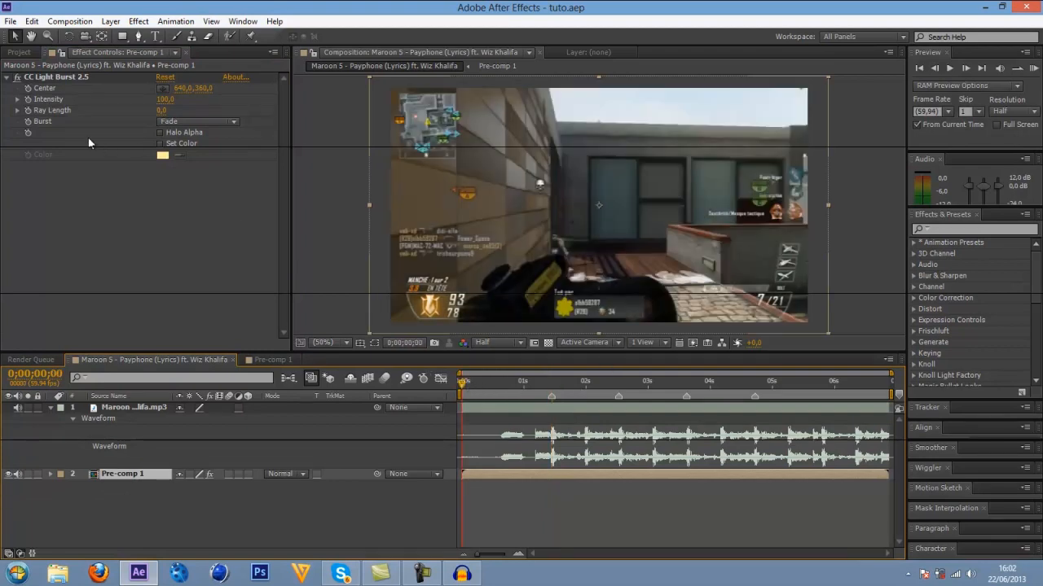
pyautogui.click(27, 110)
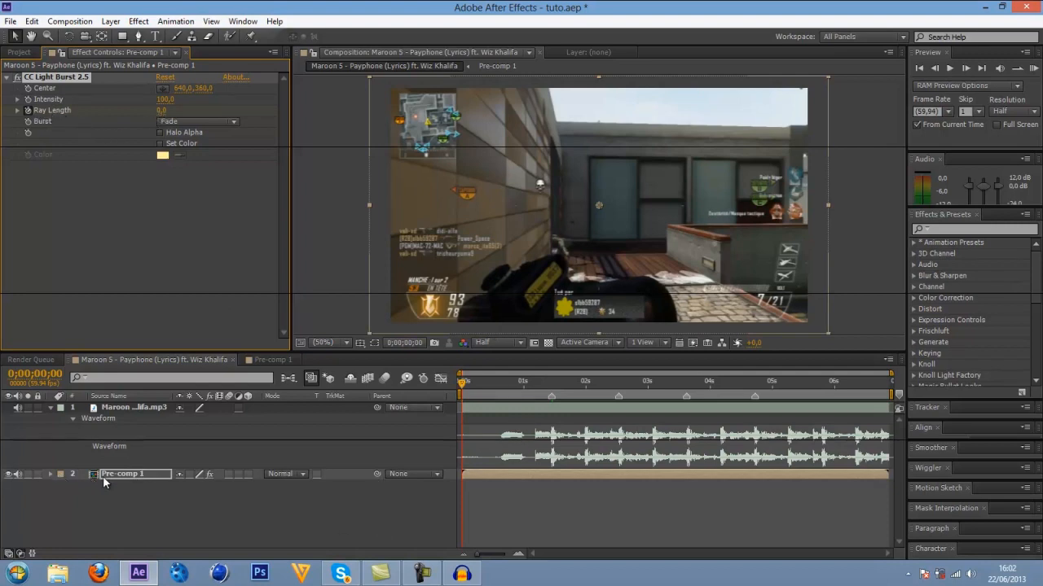
pyautogui.press('u')
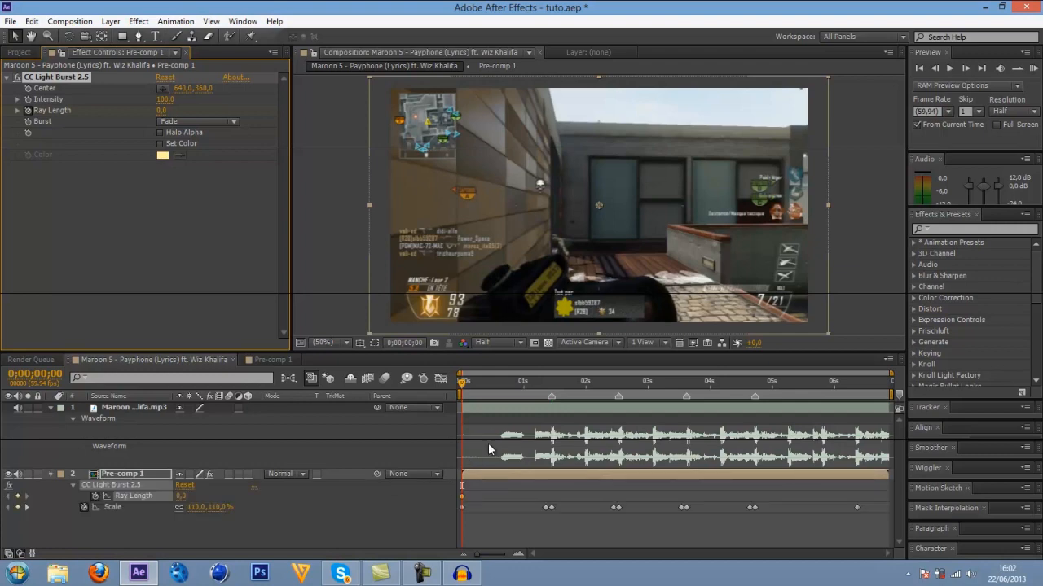
# Add Ray Length keyframes of 0 at 0;00;01;21 and 25 at the 0;00;01;27 beat marker.
pyautogui.press('space')
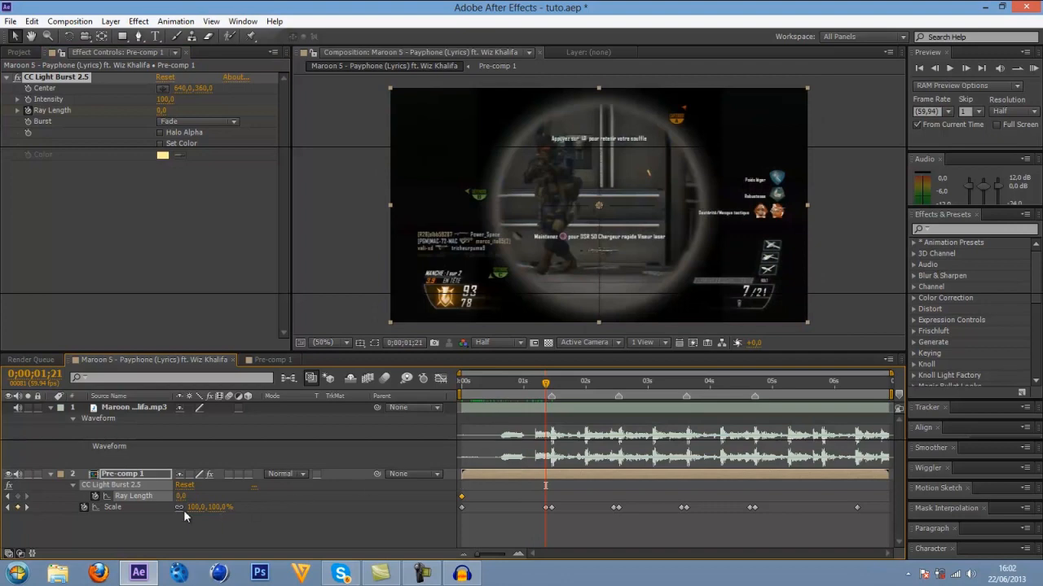
pyautogui.click(17, 496)
pyautogui.moveTo(545, 383); pyautogui.dragTo(552, 383)
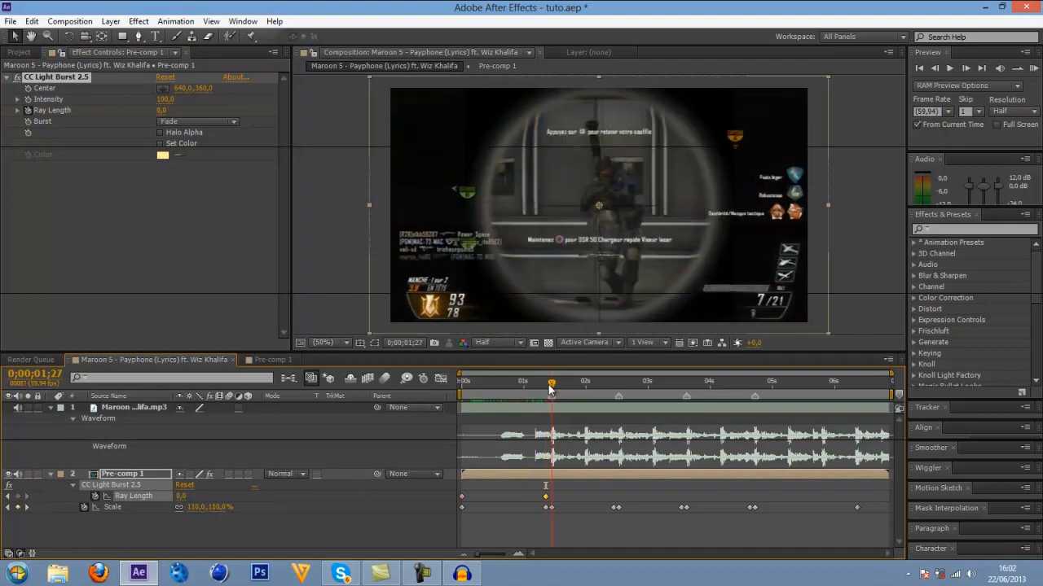
pyautogui.click(181, 497)
pyautogui.write('25')
pyautogui.press('Return')
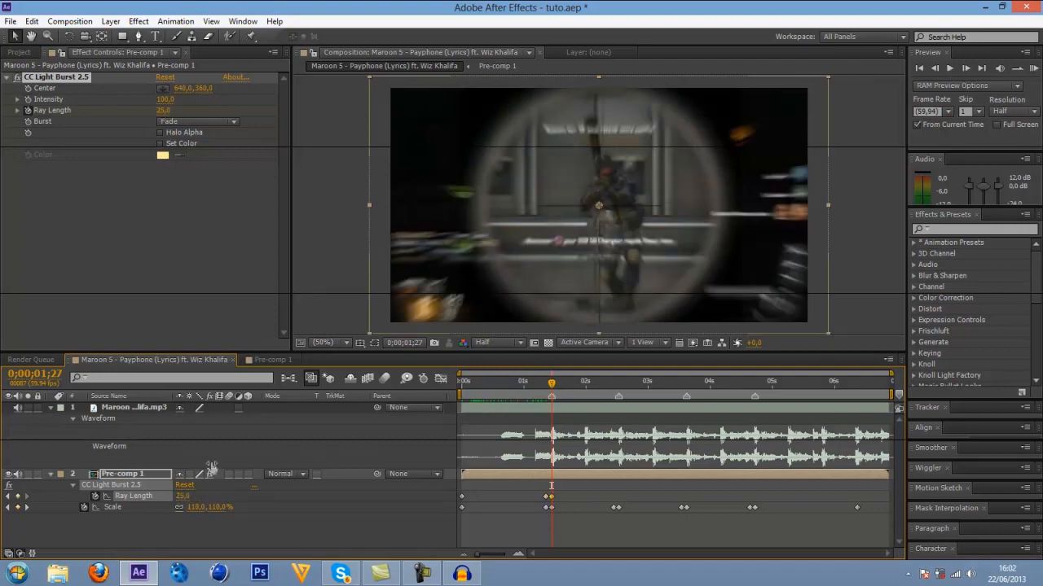
# Add Ray Length keyframes of 0 at 0;00;02;27 and 25 at the 0;00;02;32 beat marker.
pyautogui.moveTo(551, 384); pyautogui.dragTo(613, 384)
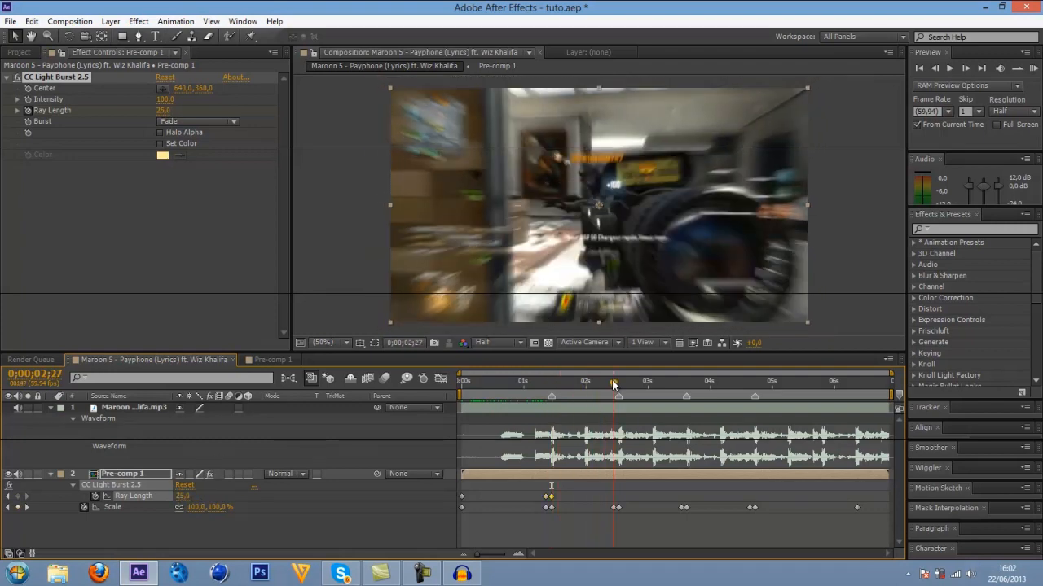
pyautogui.click(186, 495)
pyautogui.write('0')
pyautogui.press('Return')
pyautogui.click(618, 381)
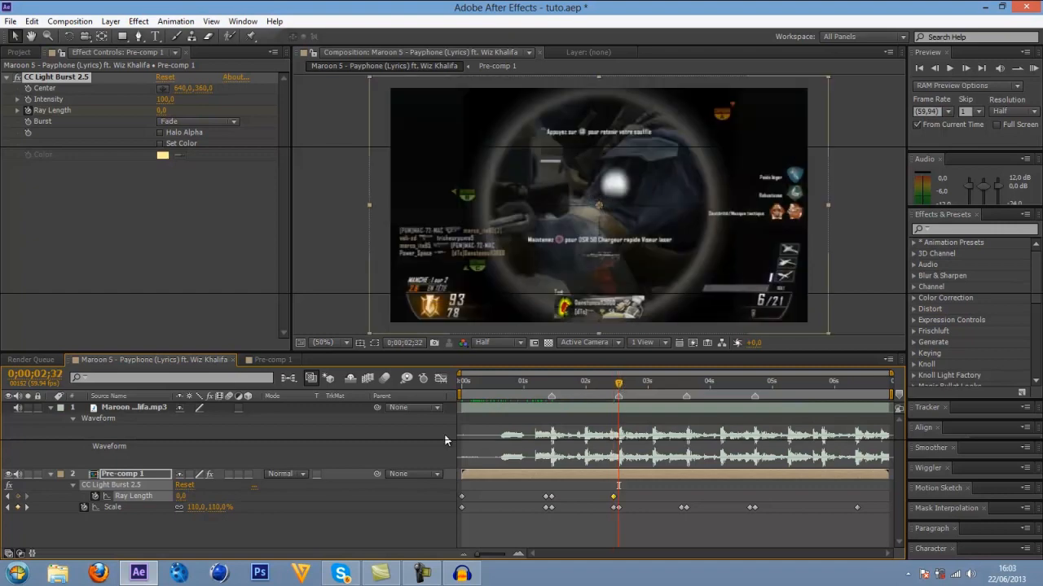
pyautogui.click(187, 496)
pyautogui.write('25')
pyautogui.press('Return')
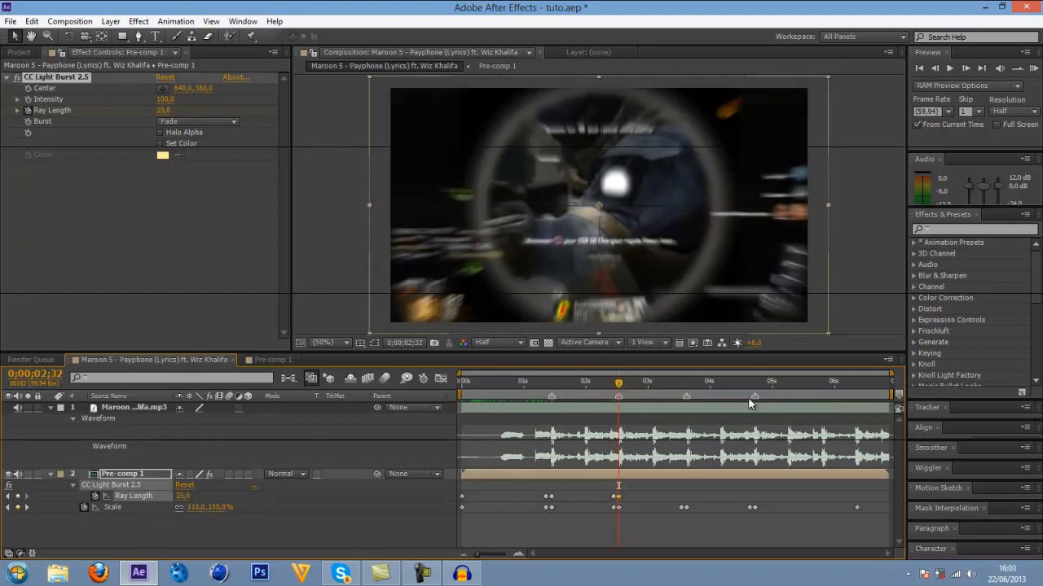
# Add Ray Length keyframes of 0 at 0;00;03;32 and 25 at the 0;00;03;37 beat marker.
pyautogui.moveTo(668, 382); pyautogui.dragTo(680, 382)
pyautogui.click(186, 496)
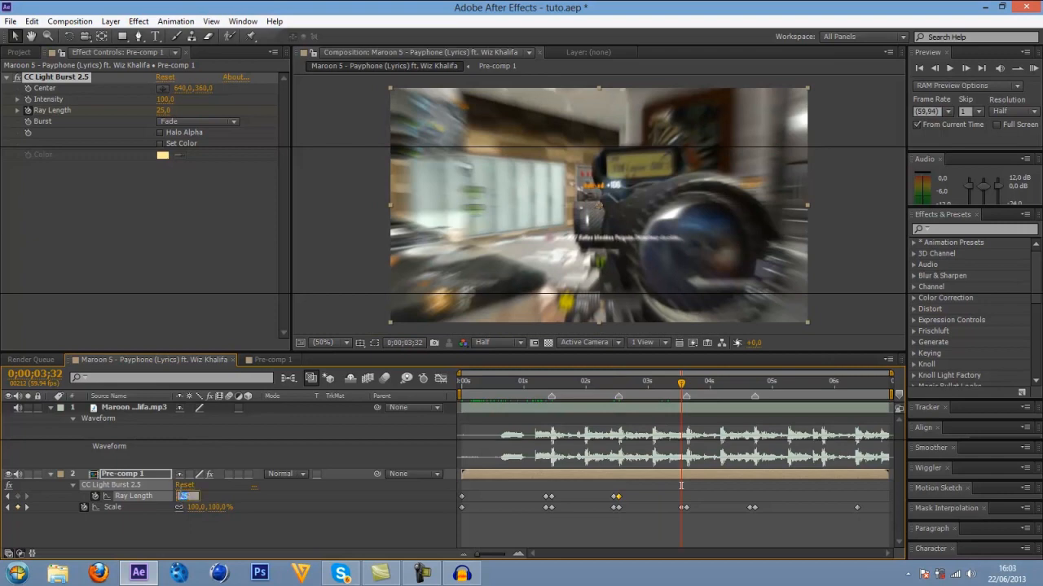
pyautogui.write('0')
pyautogui.press('Return')
pyautogui.moveTo(680, 380); pyautogui.dragTo(686, 383)
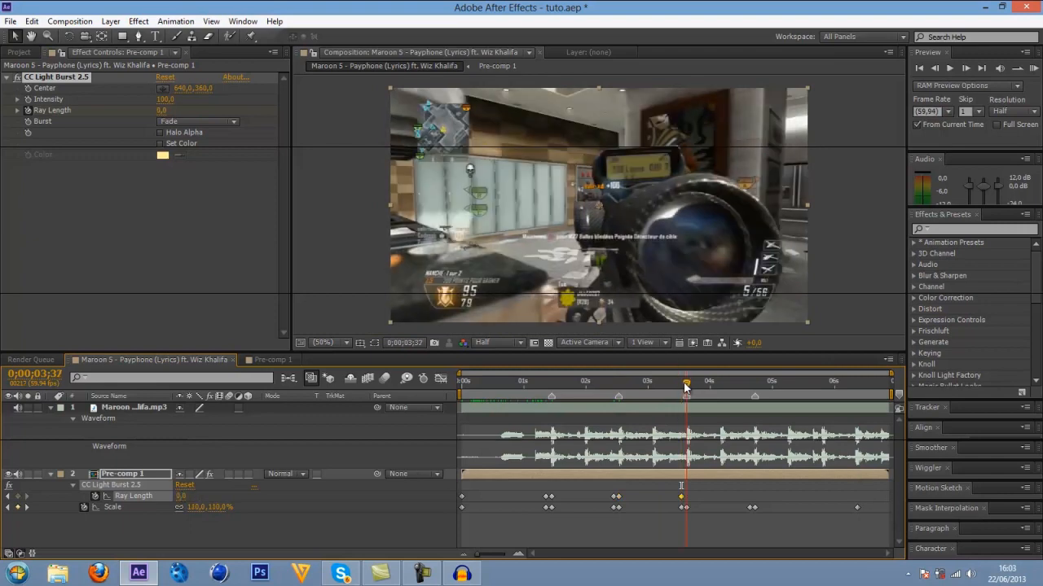
pyautogui.click(181, 496)
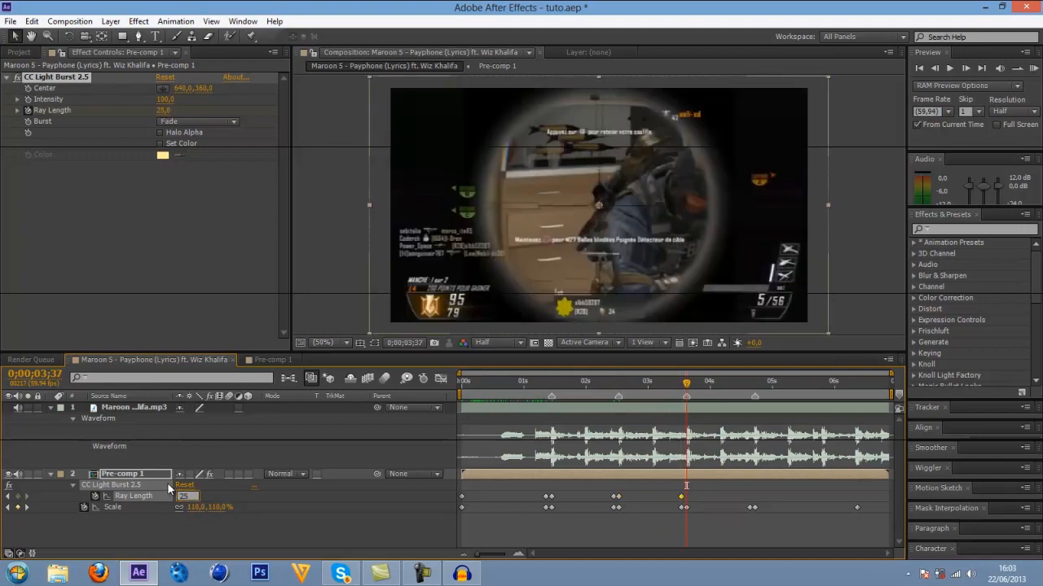
pyautogui.write('25')
pyautogui.press('Return')
# Add Ray Length keyframes of 0 at 0;00;04;38 and 25 at the 0;00;04;43 beat marker.
pyautogui.click(749, 381)
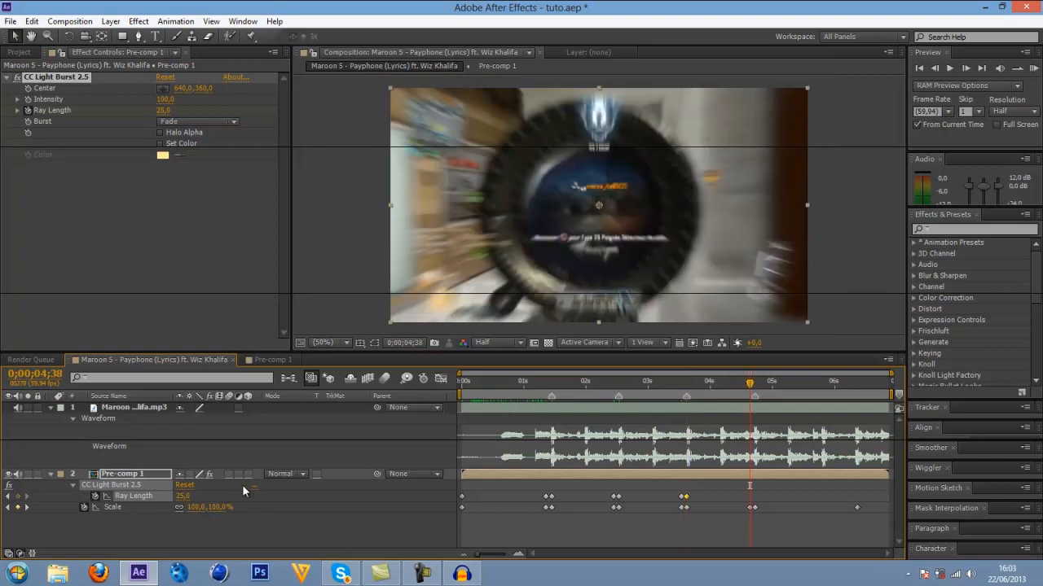
pyautogui.click(181, 496)
pyautogui.write('0')
pyautogui.press('Return')
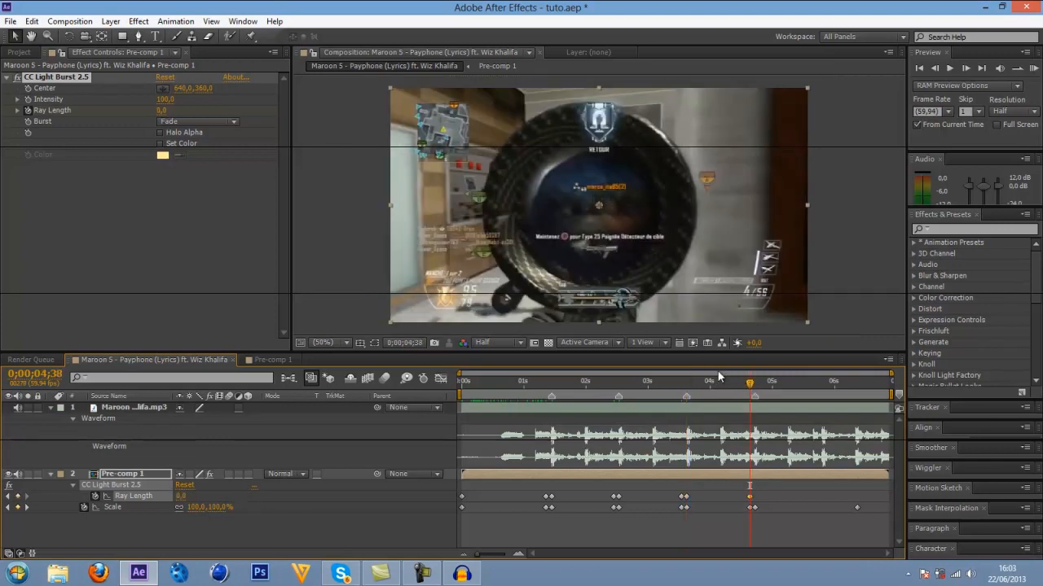
pyautogui.click(755, 384)
pyautogui.click(180, 496)
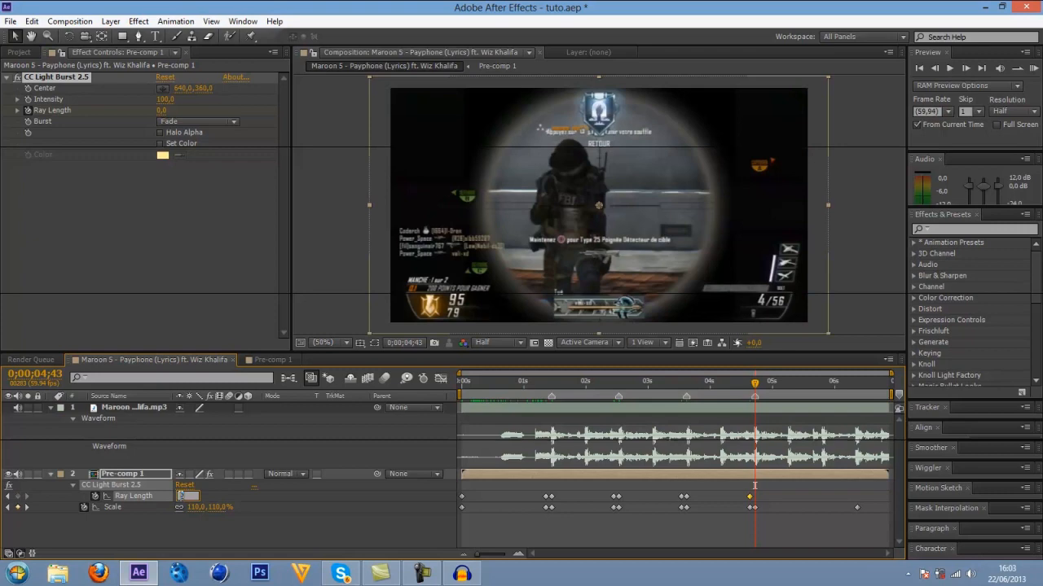
pyautogui.write('25')
pyautogui.press('Return')
# Keyframe the Ray Length back to 0 at 0;00;06;22, in line with the last Scale keyframe.
pyautogui.moveTo(768, 390); pyautogui.dragTo(857, 390)
pyautogui.click(182, 496)
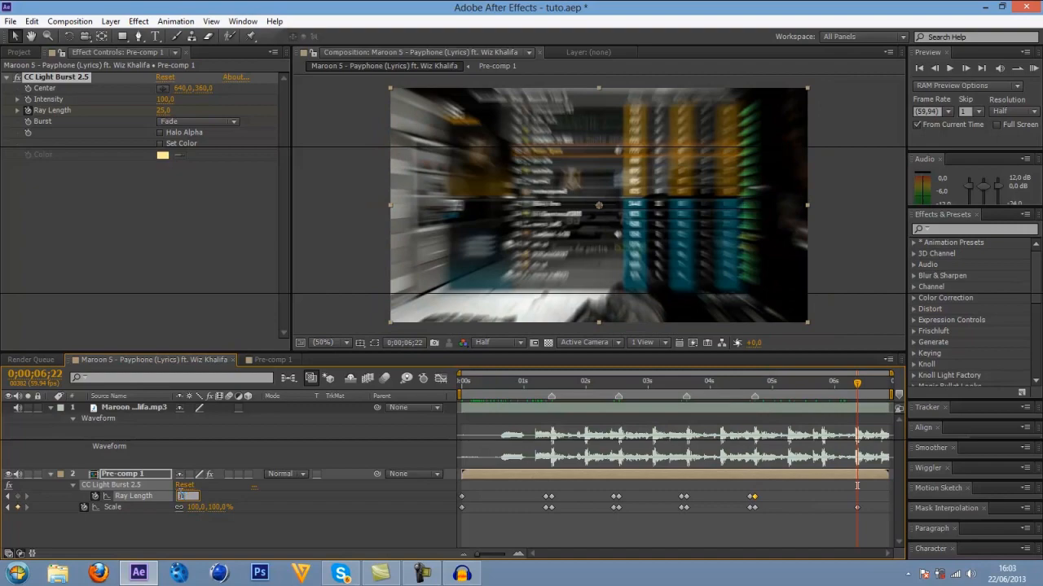
pyautogui.write('0')
pyautogui.press('Return')
# Preview the composition from 0;00;00;00 to check the light bursts against the music.
pyautogui.moveTo(490, 383); pyautogui.dragTo(467, 378)
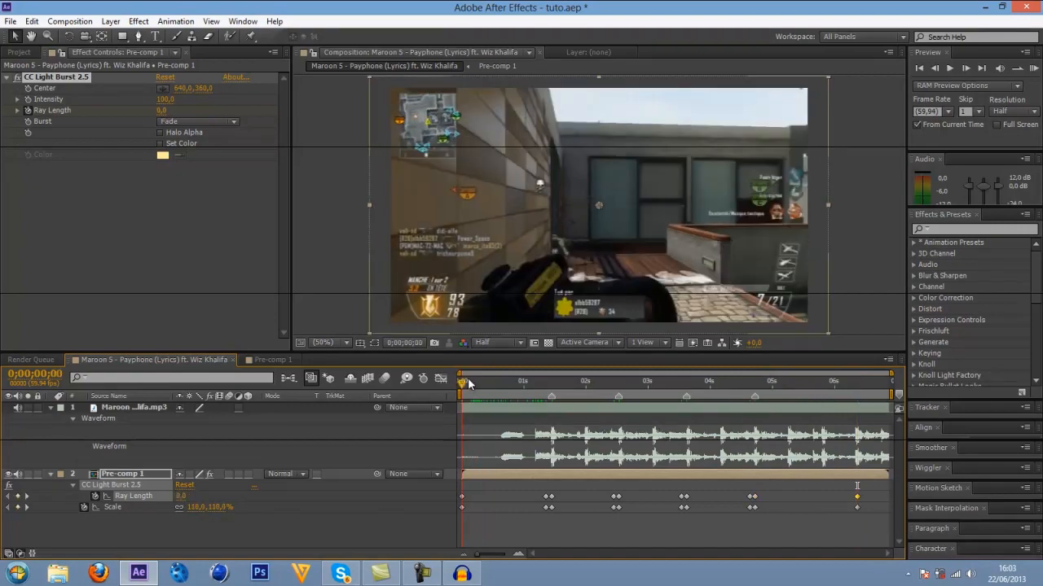
pyautogui.press('space')
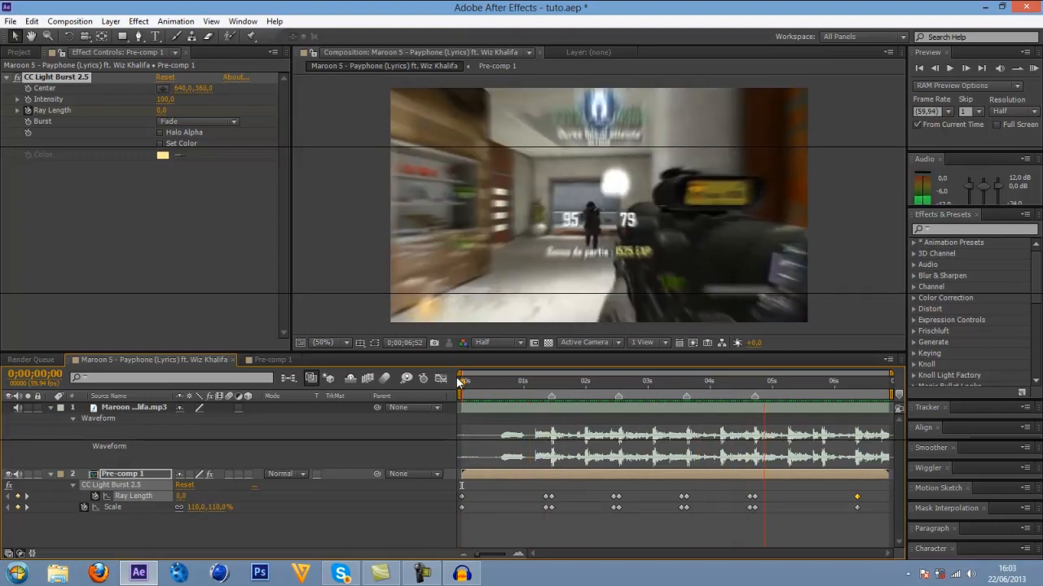
pyautogui.press('space')
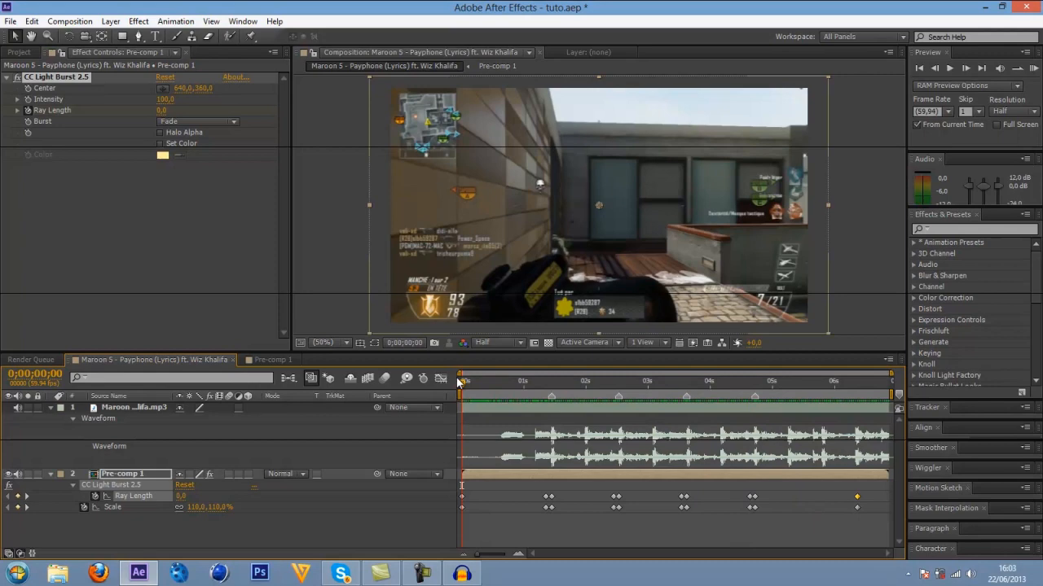
# Save the project with the playhead at 0;00;01;59 and collapse Pre-comp 1's properties.
pyautogui.moveTo(490, 378); pyautogui.dragTo(584, 383)
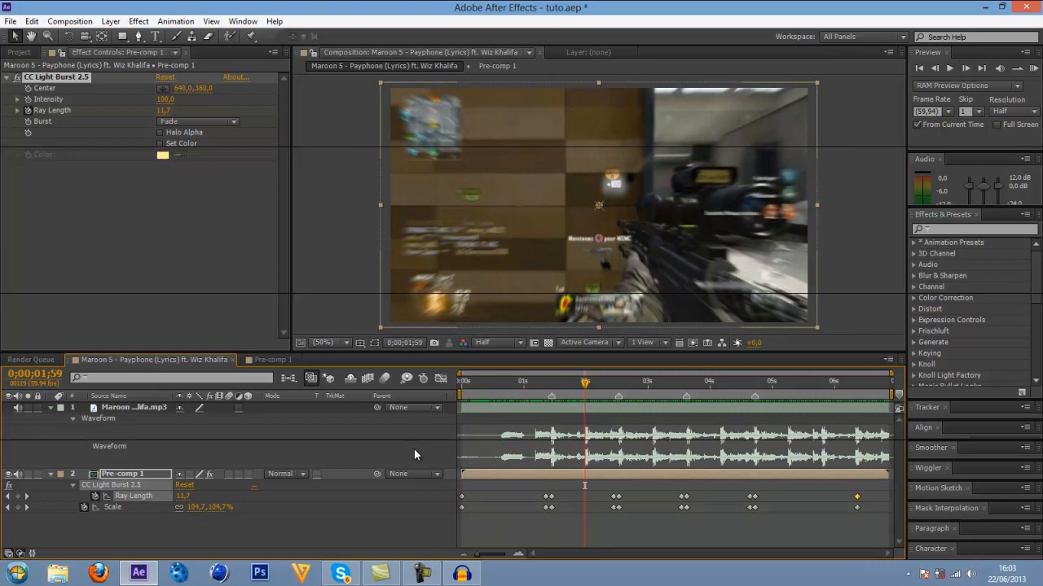
pyautogui.hotkey('ctrl', 's')
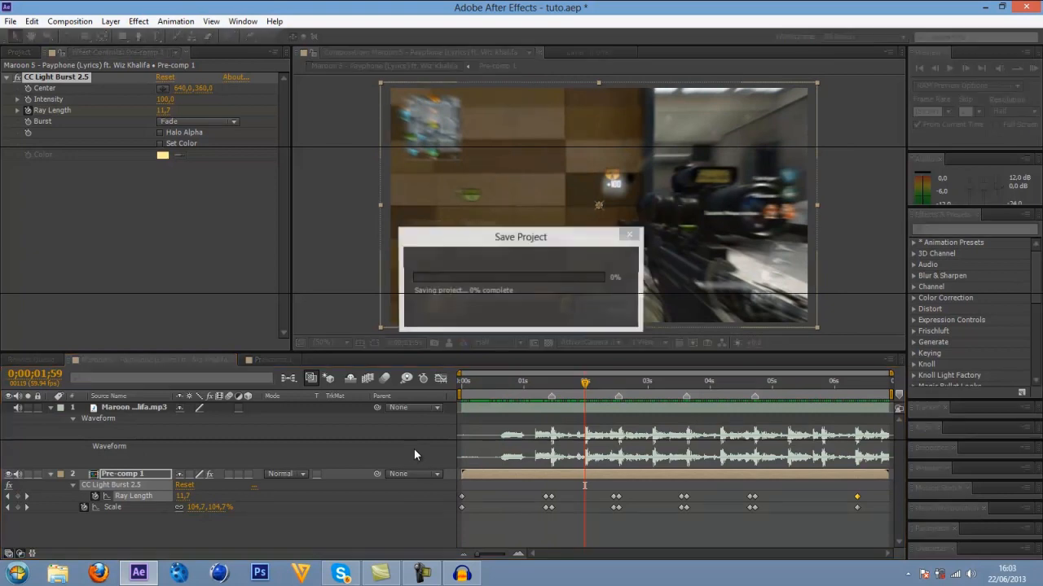
pyautogui.click(50, 475)
pyautogui.click(580, 475)
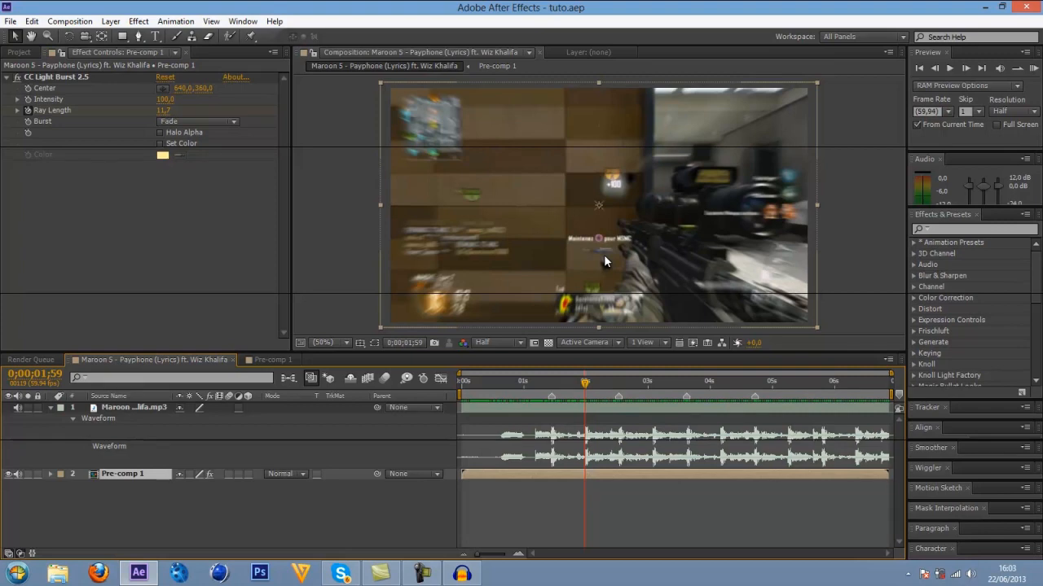
# Examine where Opacity sits among Pre-comp 1's Transform properties and collapse the layer again.
pyautogui.press('t')
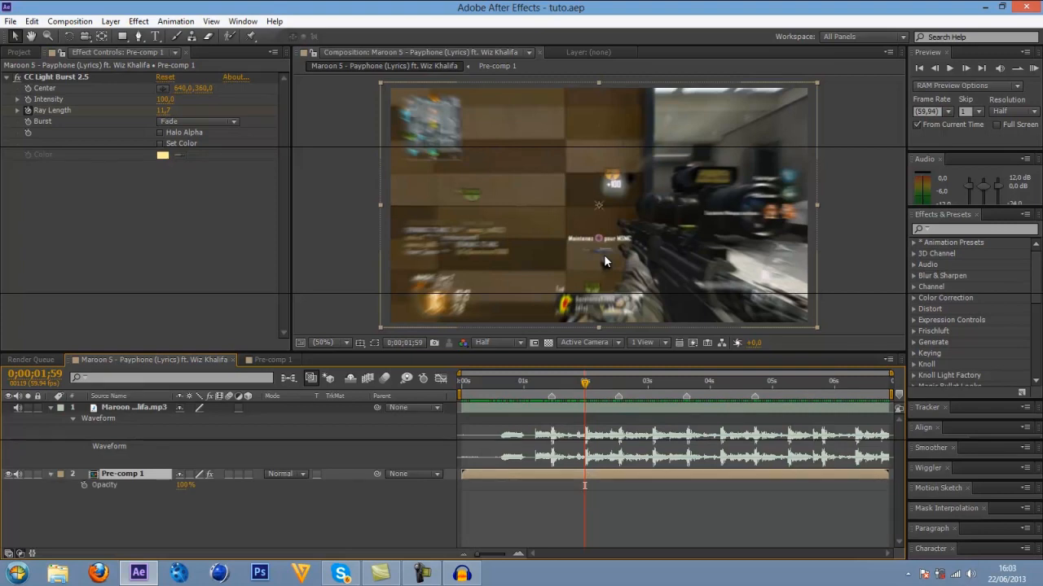
pyautogui.click(50, 474)
pyautogui.click(49, 476)
pyautogui.click(60, 479)
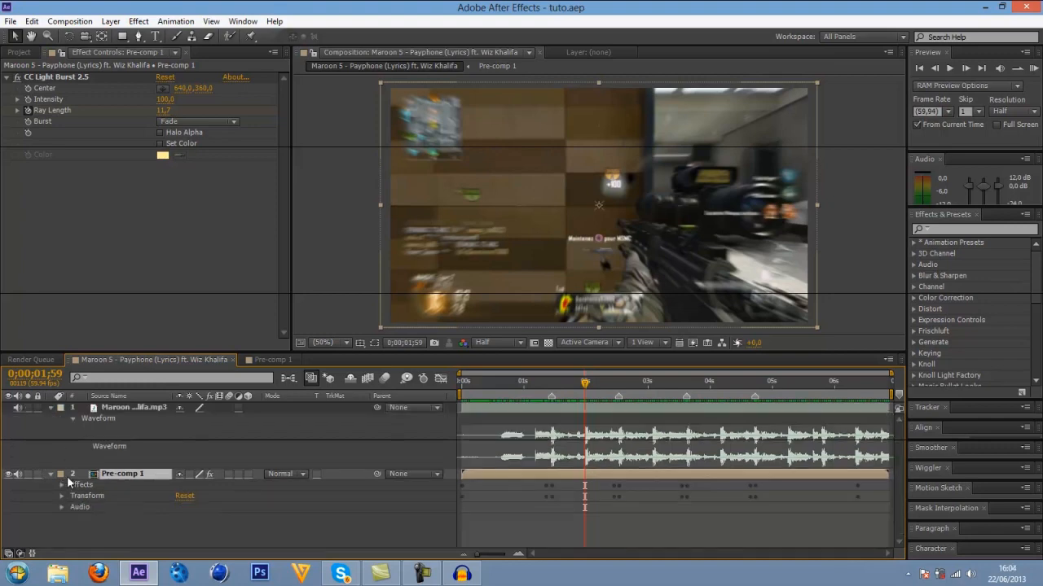
pyautogui.click(61, 496)
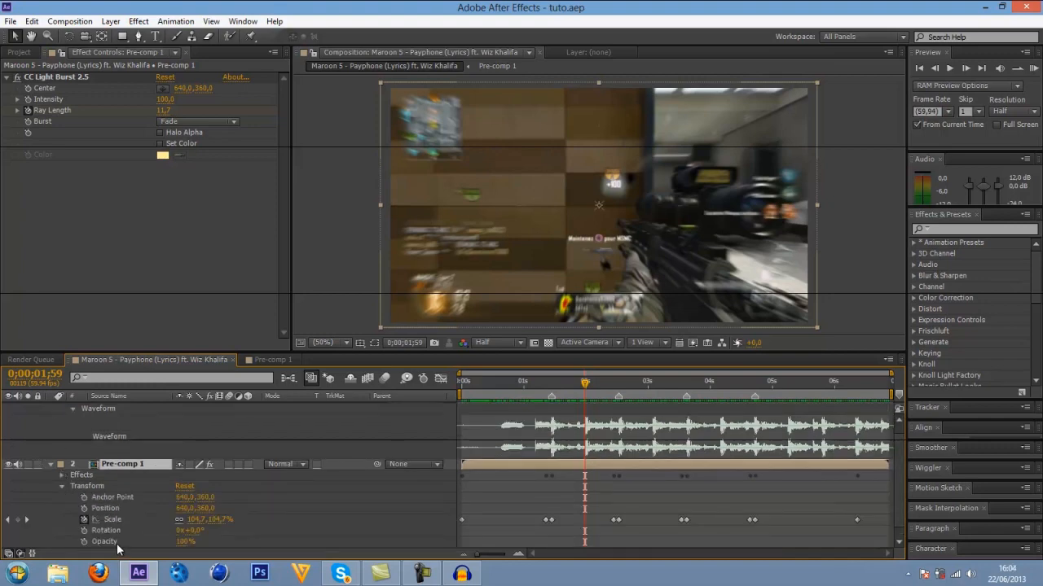
pyautogui.click(62, 486)
pyautogui.click(50, 474)
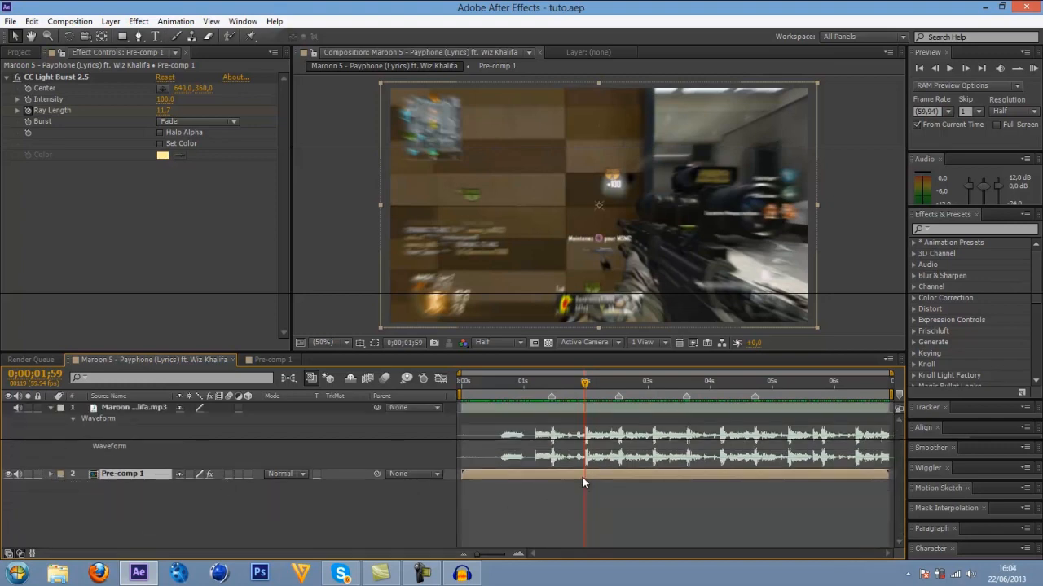
# Start keyframing Pre-comp 1's Opacity with a 100% keyframe at 0;00;00;00 and show all its animated properties.
pyautogui.press('t')
pyautogui.click(463, 389)
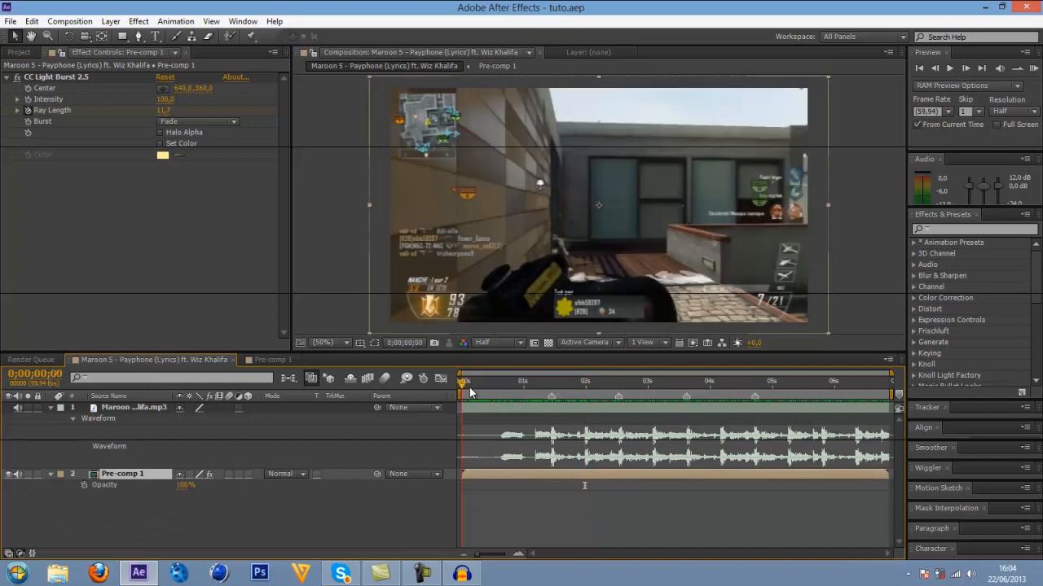
pyautogui.click(83, 485)
pyautogui.press('u')
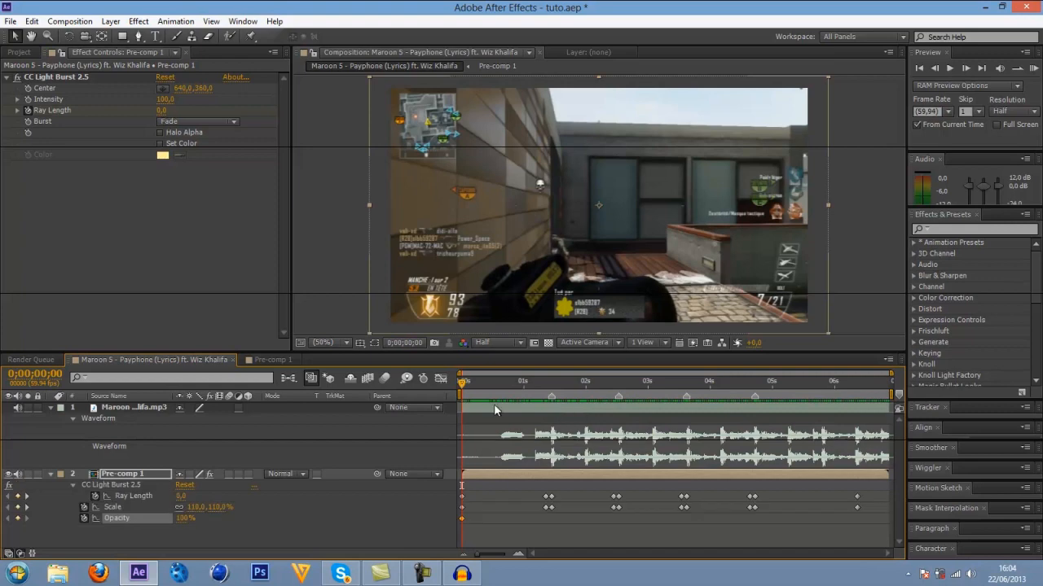
# Show only Pre-comp 1's Opacity and add a 100% keyframe at 0;00;01;58, just before the beat.
pyautogui.moveTo(462, 382); pyautogui.dragTo(571, 385)
pyautogui.click(522, 384)
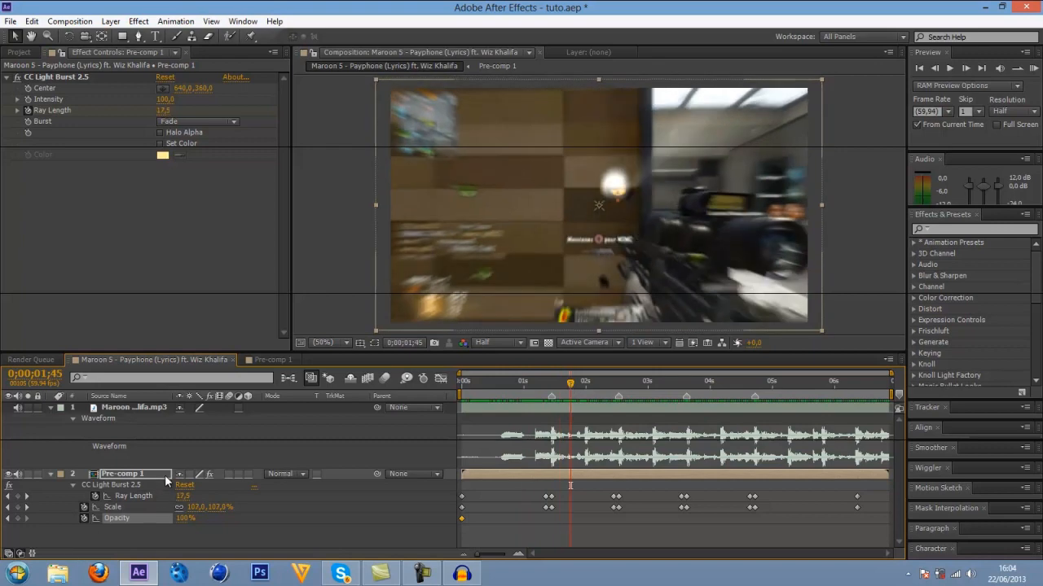
pyautogui.press('u')
pyautogui.press('t')
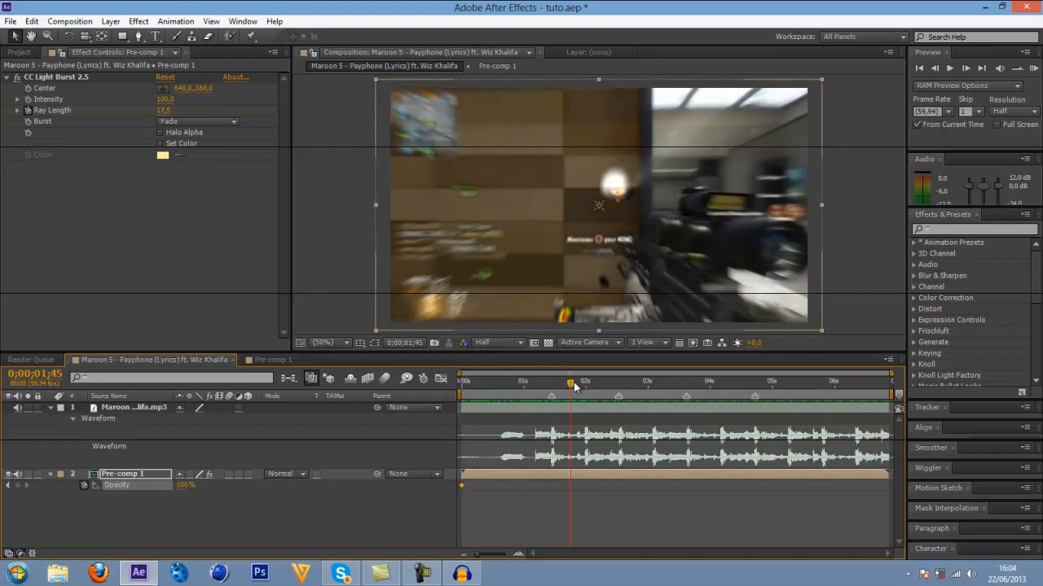
pyautogui.moveTo(571, 383); pyautogui.dragTo(584, 390)
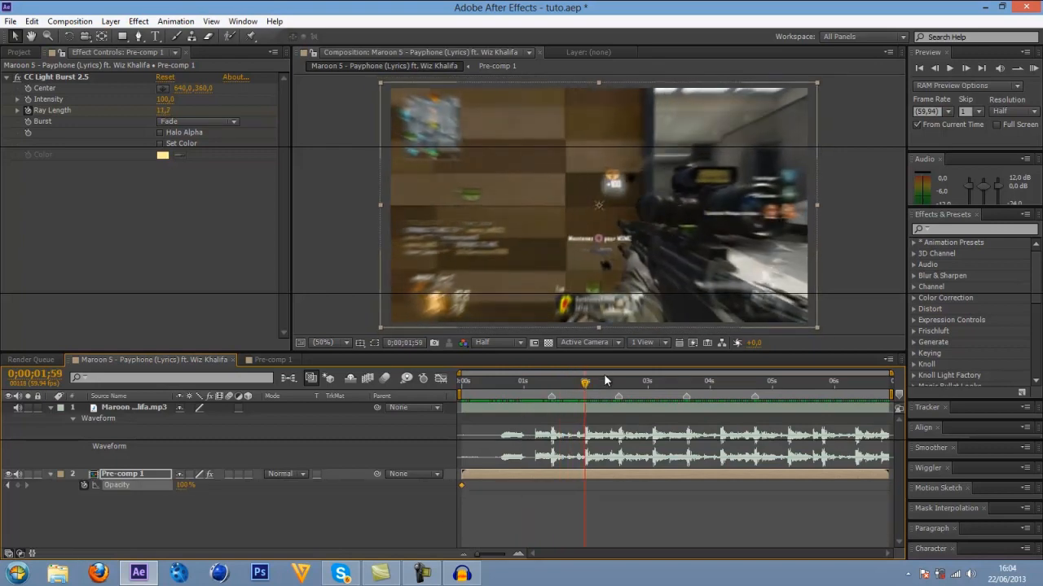
pyautogui.click(520, 552)
pyautogui.click(520, 552)
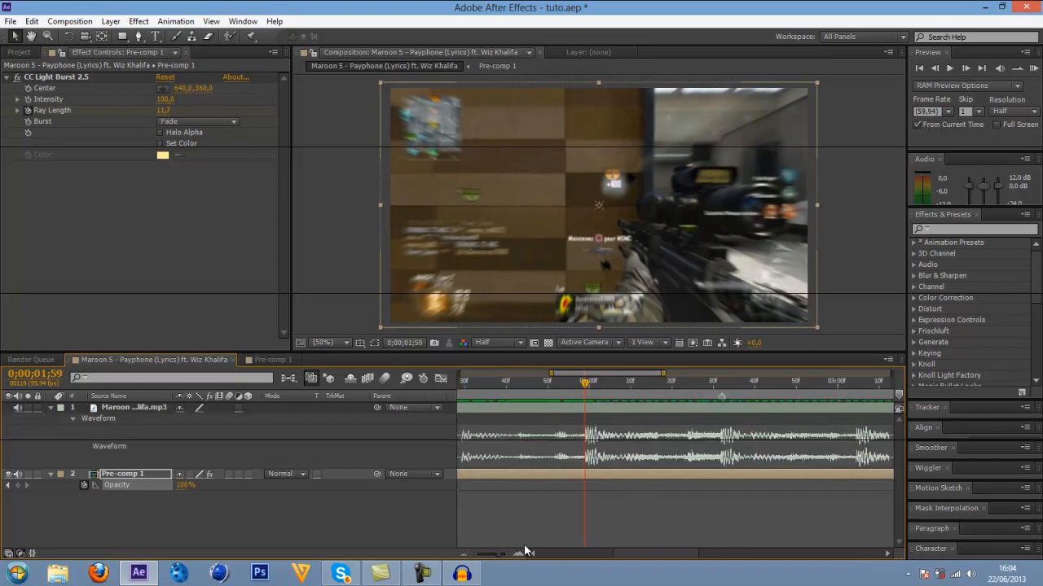
pyautogui.press('pageup')
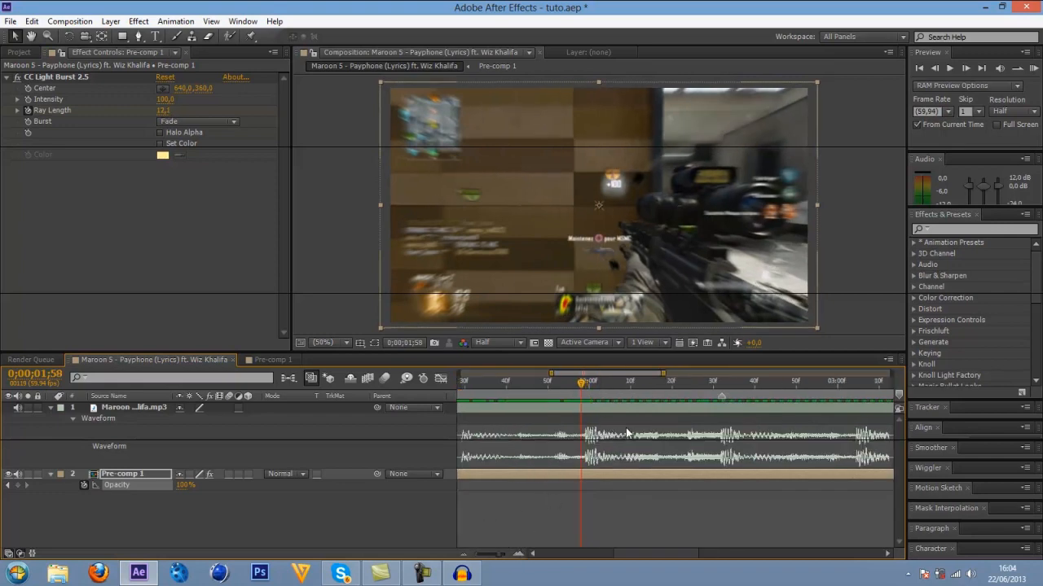
pyautogui.click(19, 484)
# Drop Pre-comp 1's Opacity to 50% one frame further on, at 0;00;01;59.
pyautogui.press('pagedown')
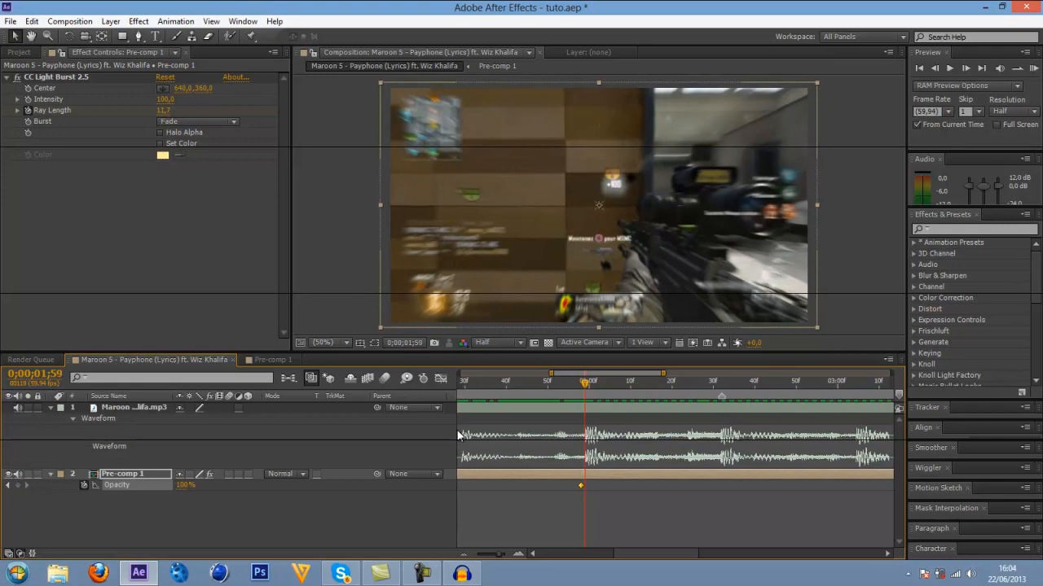
pyautogui.click(188, 484)
pyautogui.write('50')
pyautogui.press('Return')
pyautogui.click(463, 554)
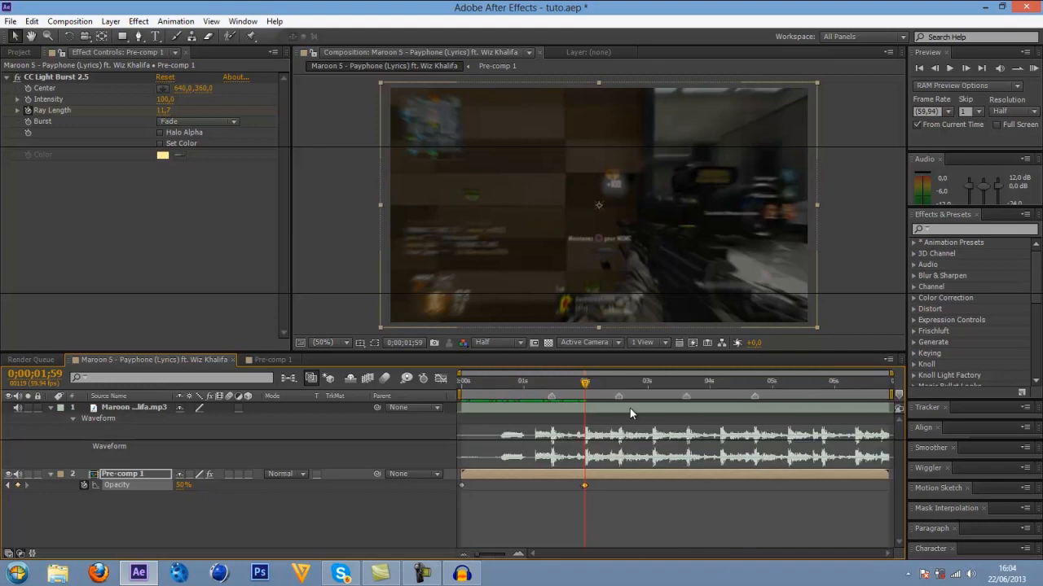
# Keyframe Pre-comp 1's Opacity at 50% on the beat at 0;00;03;04 and at 100% on 0;00;03;03.
pyautogui.moveTo(589, 385); pyautogui.dragTo(652, 387)
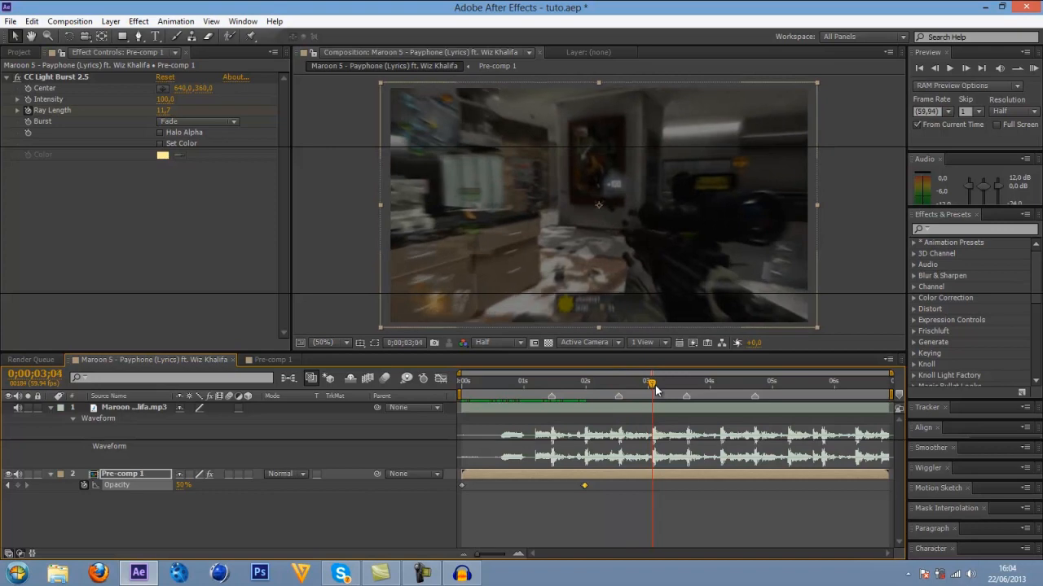
pyautogui.click(17, 484)
pyautogui.press('pageup')
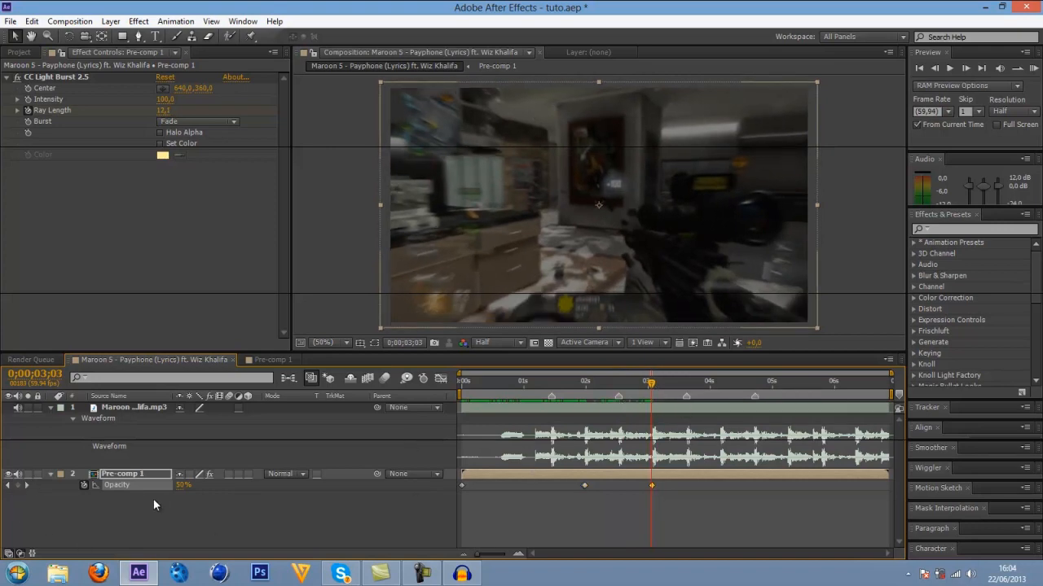
pyautogui.click(184, 484)
pyautogui.press('Return')
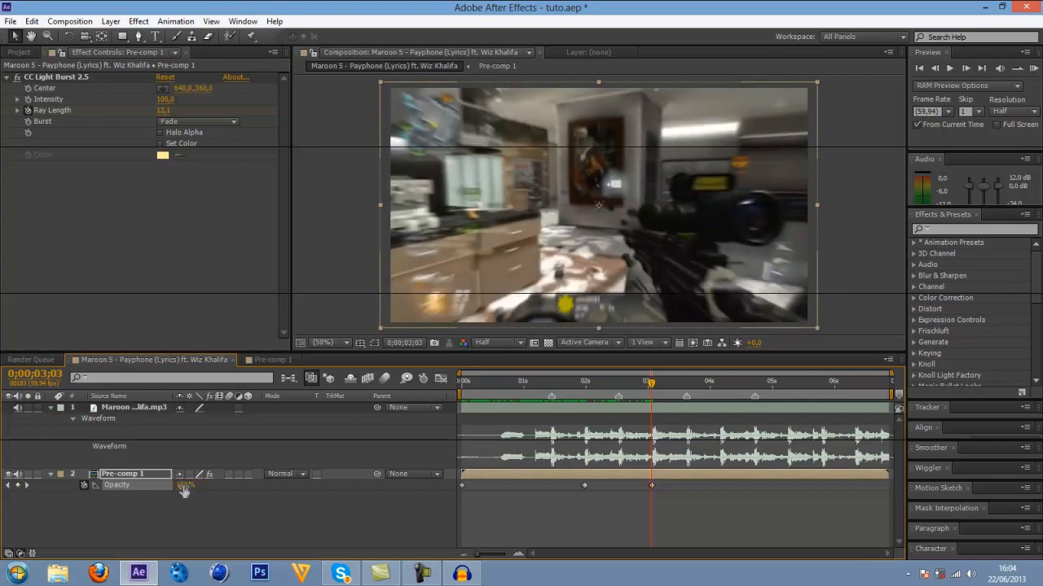
# Keyframe Pre-comp 1's Opacity at 50% on the beat at 0;00;04;10 and at 100% on 0;00;04;09.
pyautogui.click(517, 555)
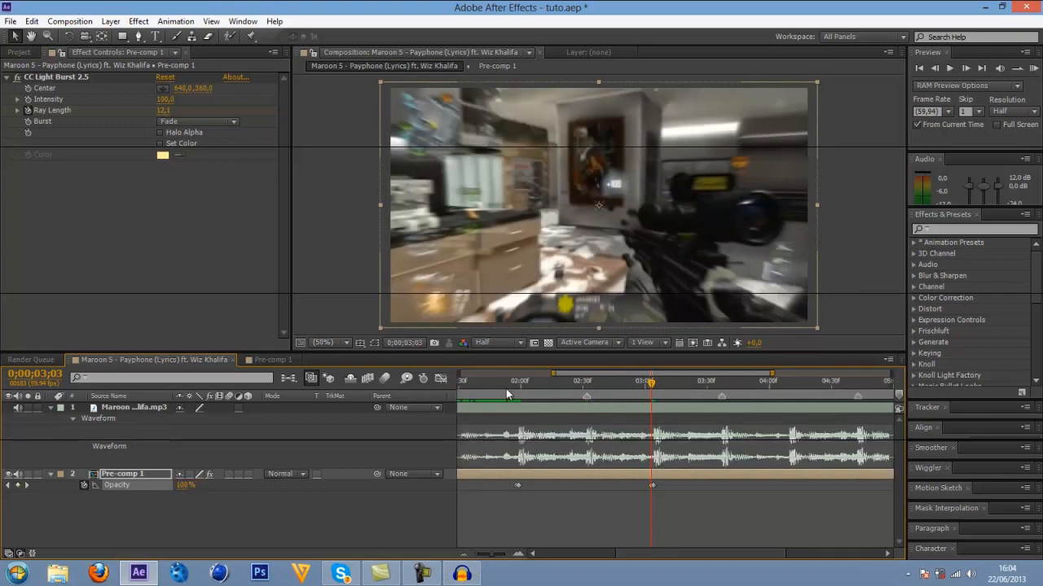
pyautogui.moveTo(497, 389); pyautogui.dragTo(516, 391)
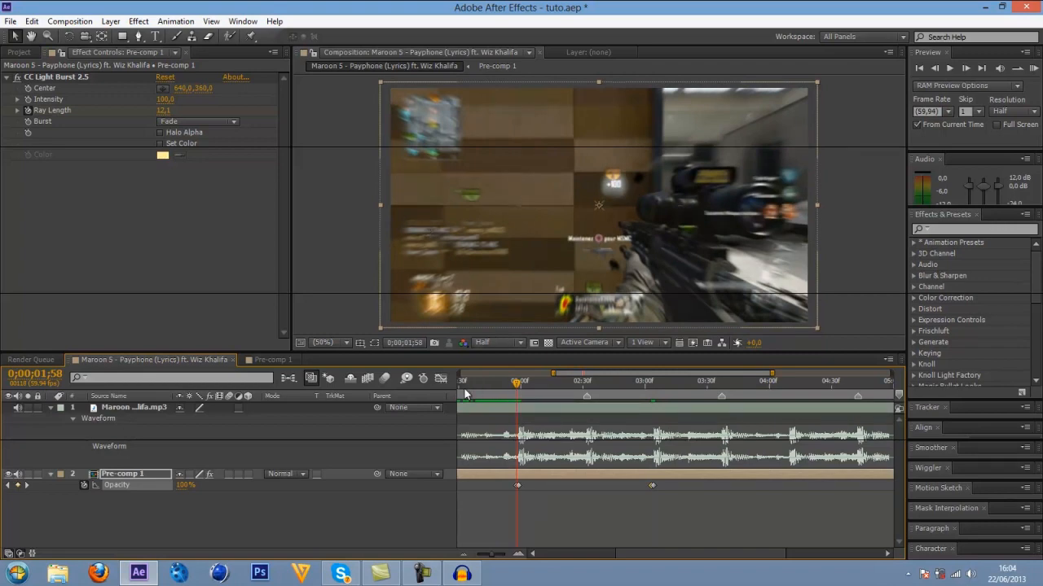
pyautogui.moveTo(517, 383); pyautogui.dragTo(790, 383)
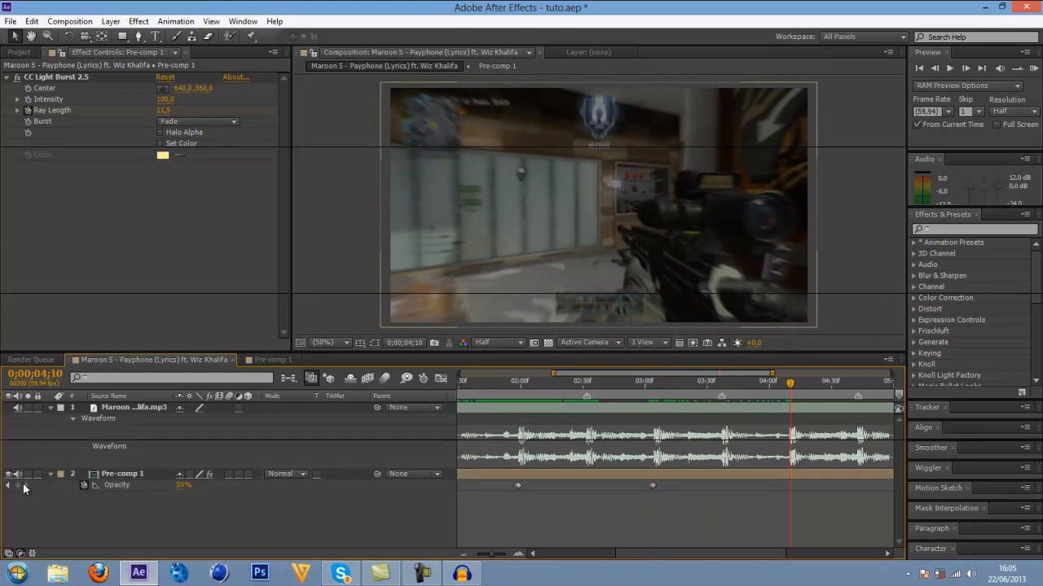
pyautogui.click(20, 487)
pyautogui.press('pageup')
pyautogui.click(186, 486)
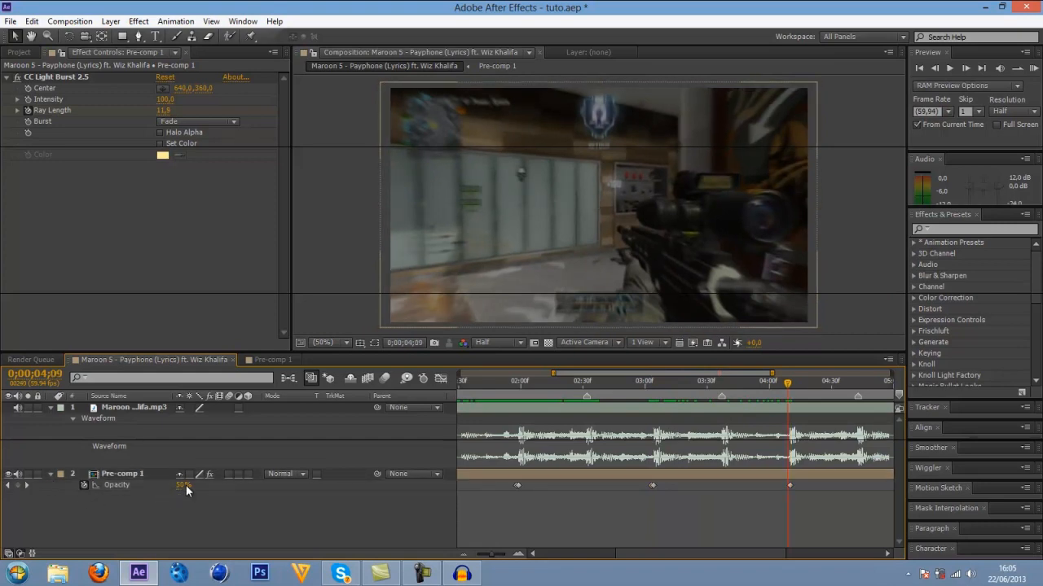
pyautogui.press('Return')
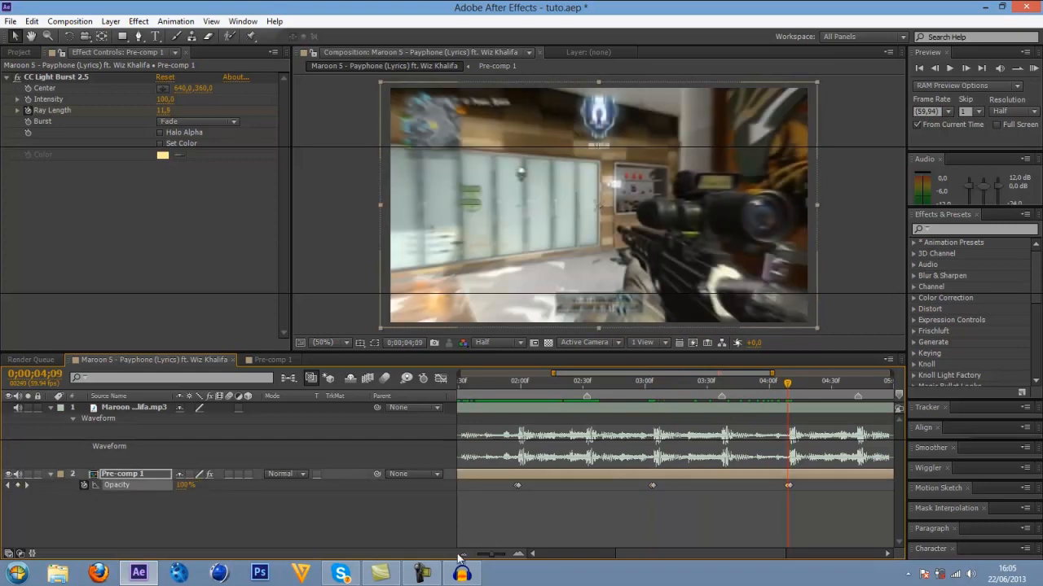
# Keyframe Pre-comp 1's Opacity at 50% on the beat at 0;00;05;15 and at 100% on 0;00;05;14.
pyautogui.hscroll(5, 642, 397)
pyautogui.moveTo(652, 384); pyautogui.dragTo(686, 384)
pyautogui.click(18, 485)
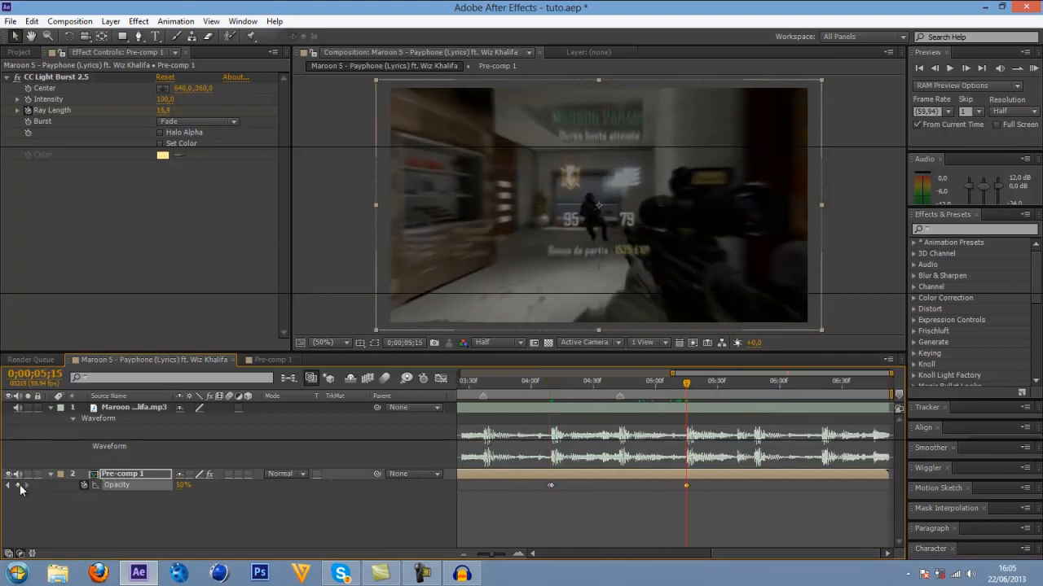
pyautogui.press('pageup')
pyautogui.click(182, 486)
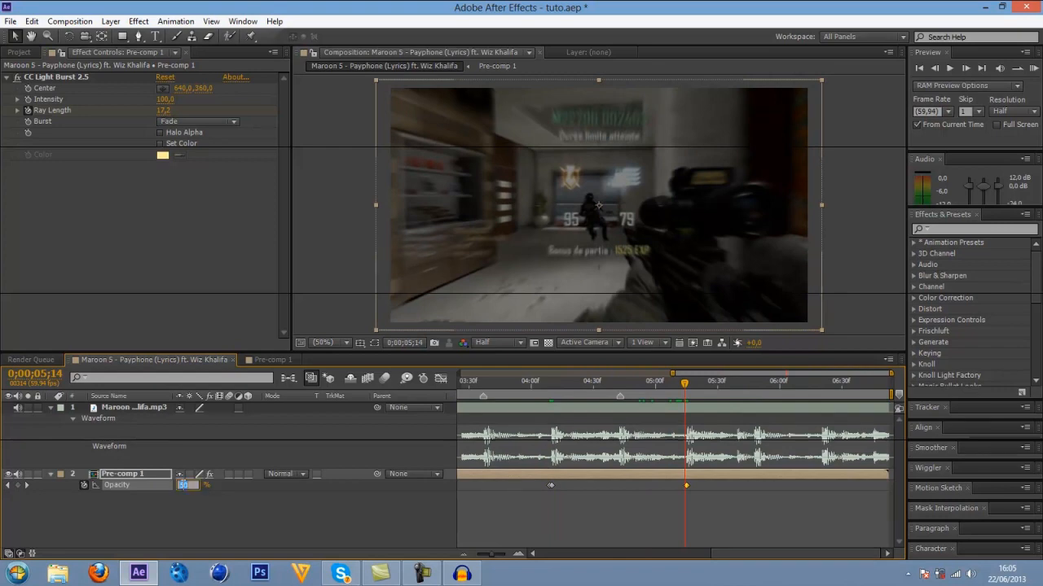
pyautogui.write('100')
pyautogui.press('Return')
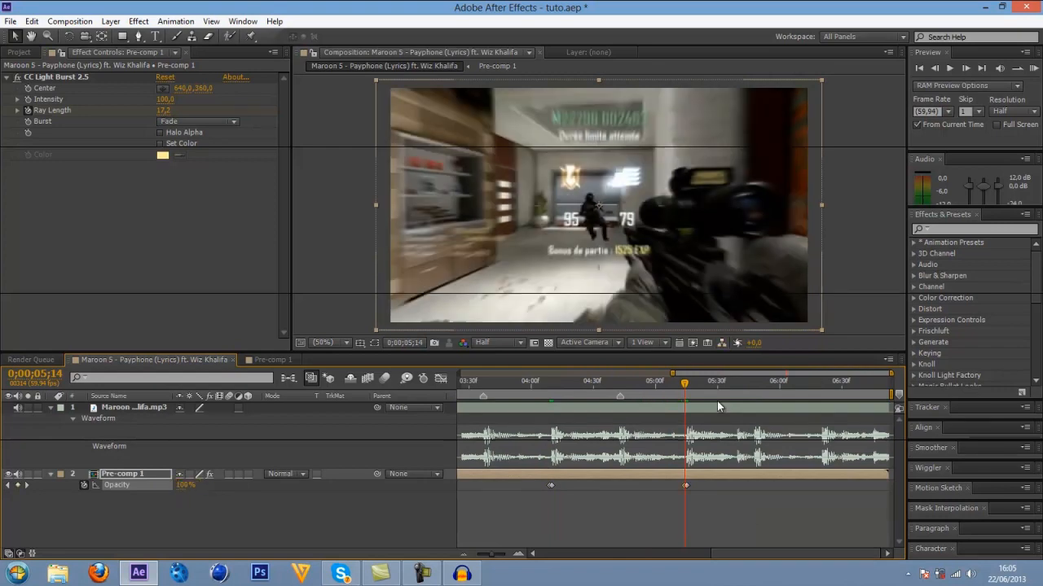
# Set Pre-comp 1's Opacity to 100% at 0;00;06;20 as the closing keyframe.
pyautogui.press('space')
pyautogui.press('space')
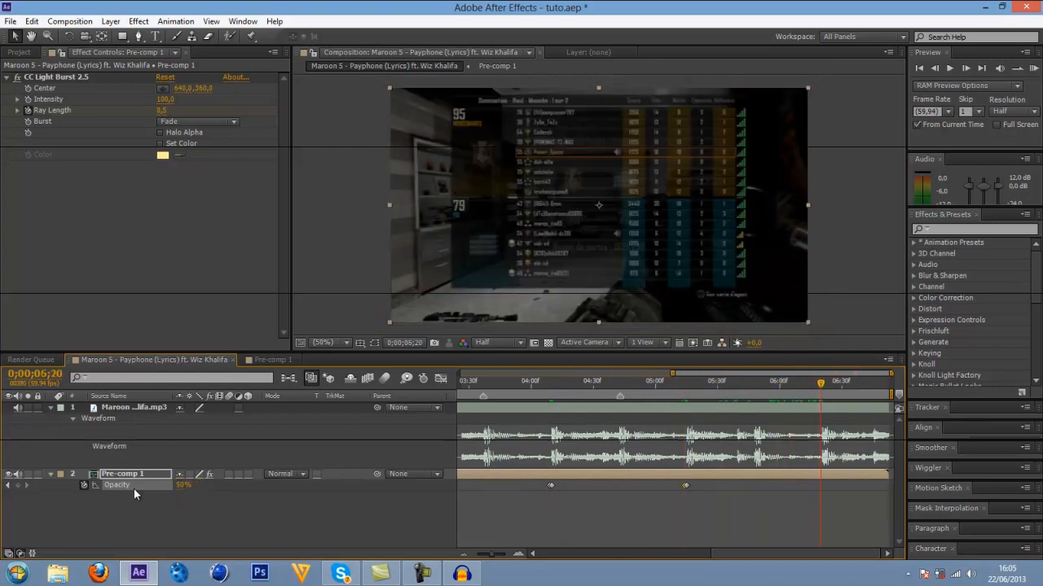
pyautogui.click(182, 485)
pyautogui.write('100')
pyautogui.press('Return')
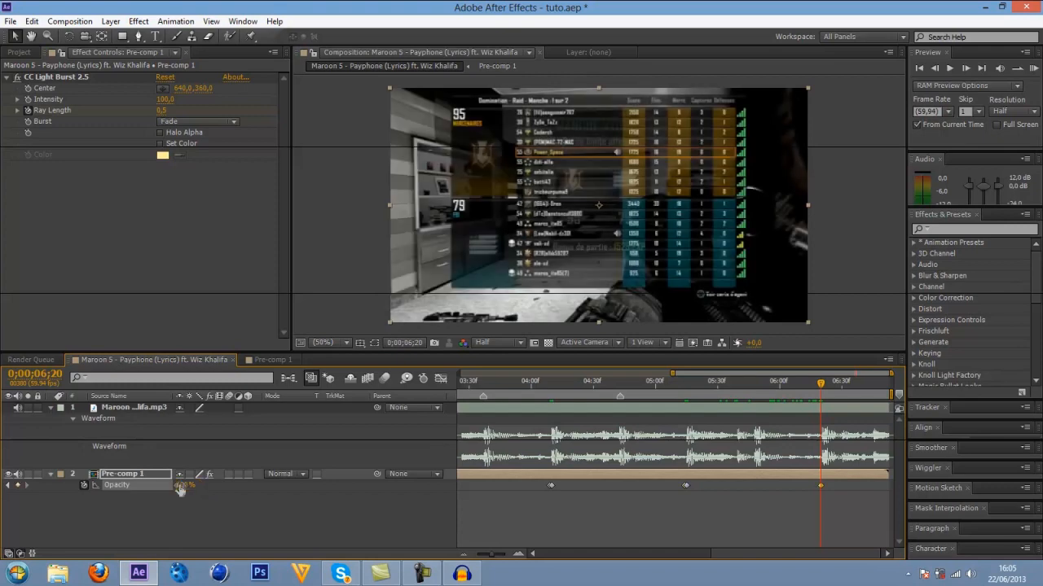
pyautogui.moveTo(497, 554); pyautogui.dragTo(479, 557)
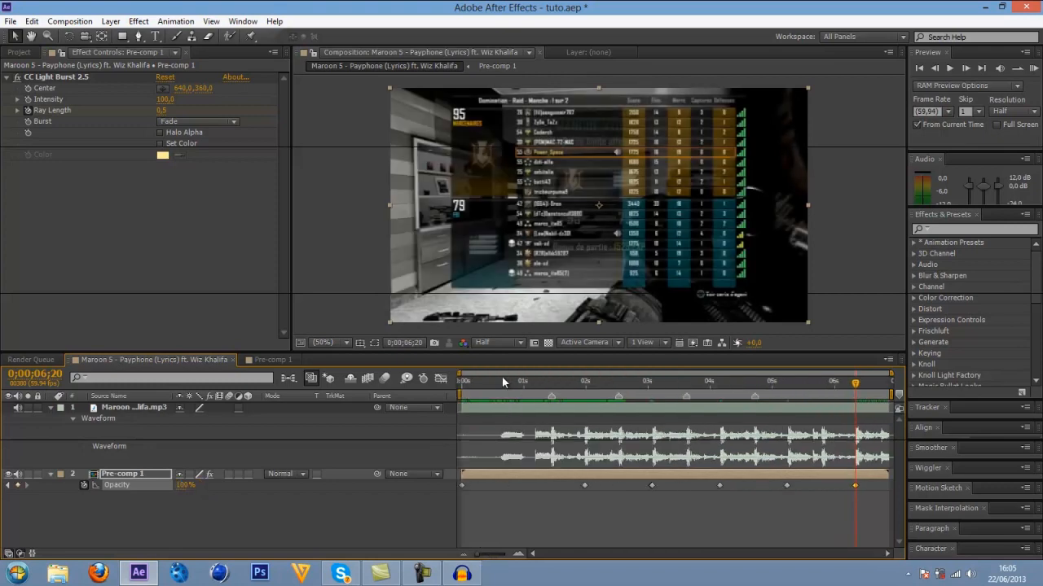
# Save the project and preview the composition from 0;00;00;00 to check the Opacity flashes against the music.
pyautogui.click(456, 387)
pyautogui.hotkey('ctrl', 's')
pyautogui.press('KP_0')
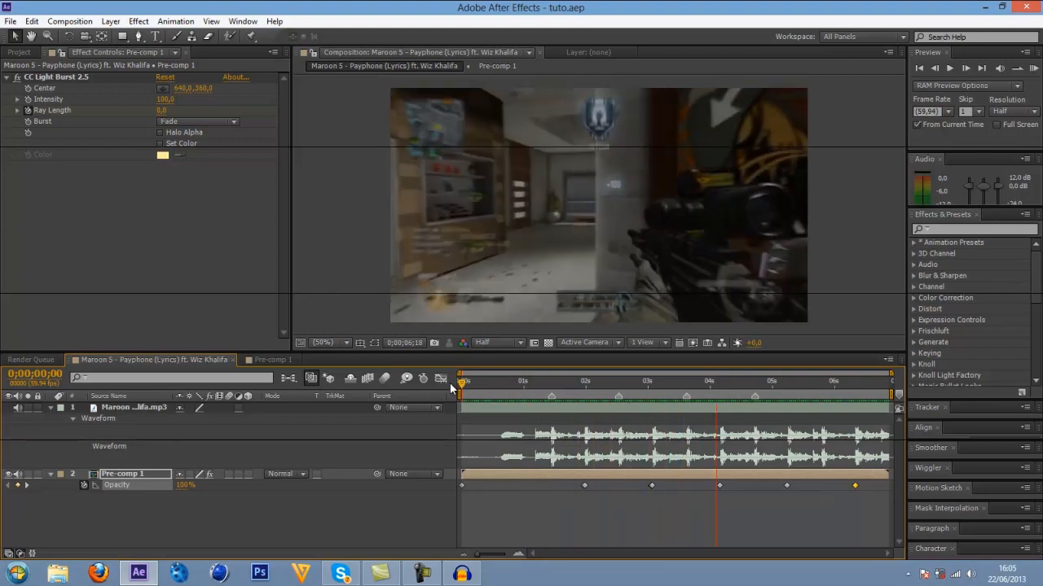
pyautogui.press('space')
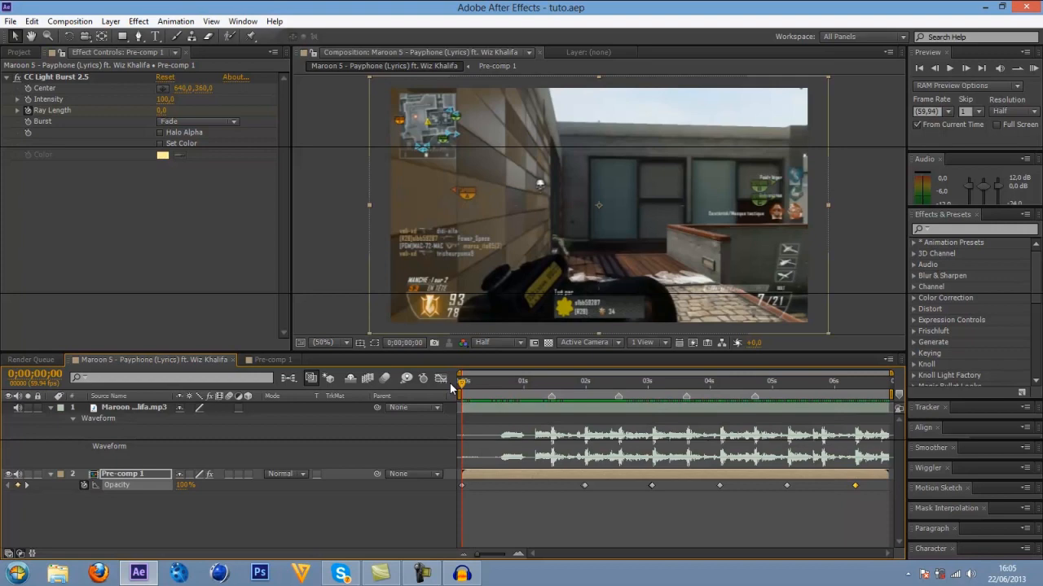
# Collapse Pre-comp 1's properties and minimize After Effects, Skype and Audacity to reach the desktop.
pyautogui.click(50, 474)
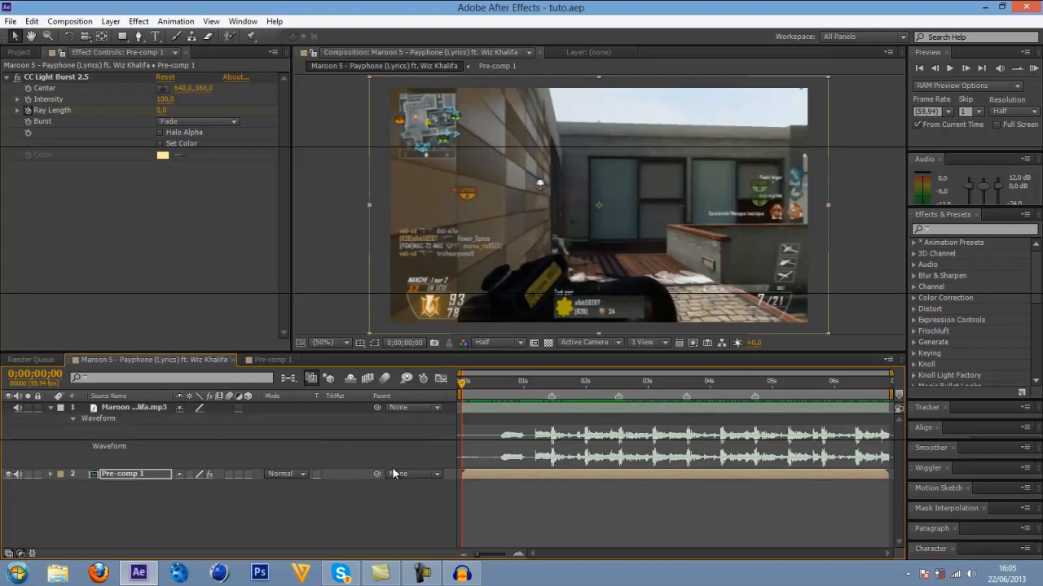
pyautogui.hotkey('ctrl', '0')
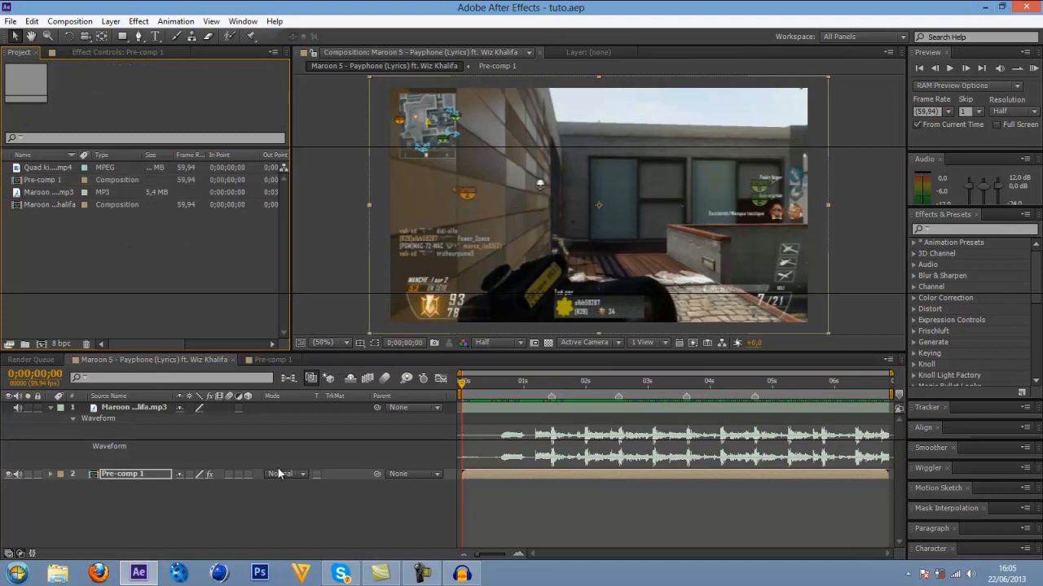
pyautogui.click(988, 7)
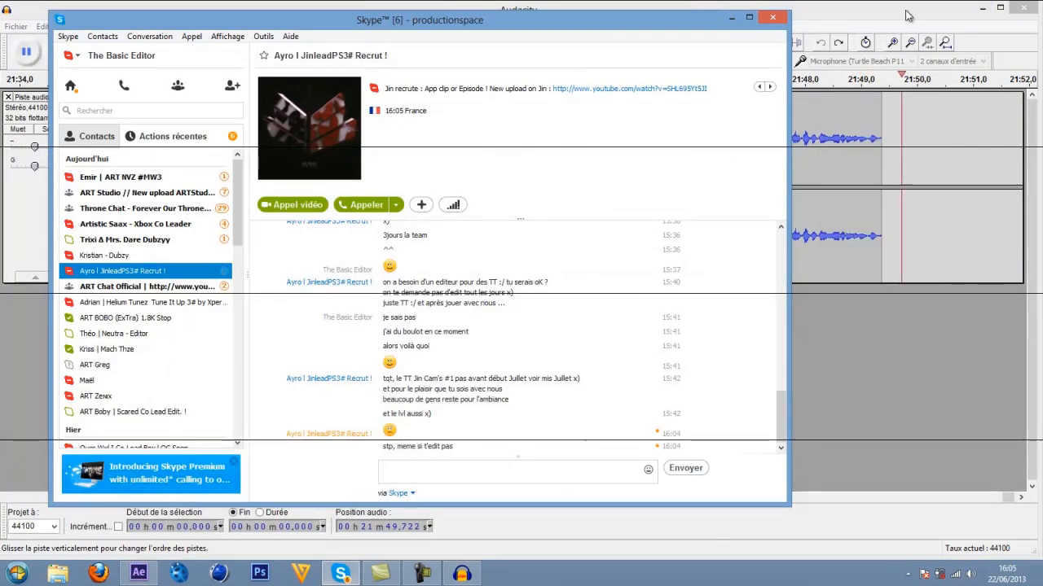
pyautogui.click(984, 17)
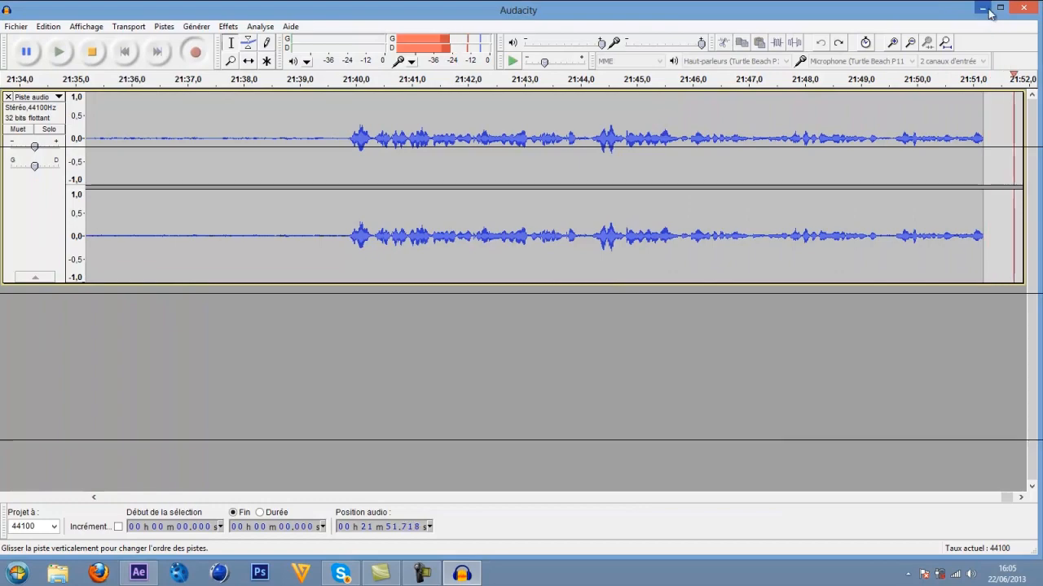
pyautogui.click(982, 8)
pyautogui.click(729, 18)
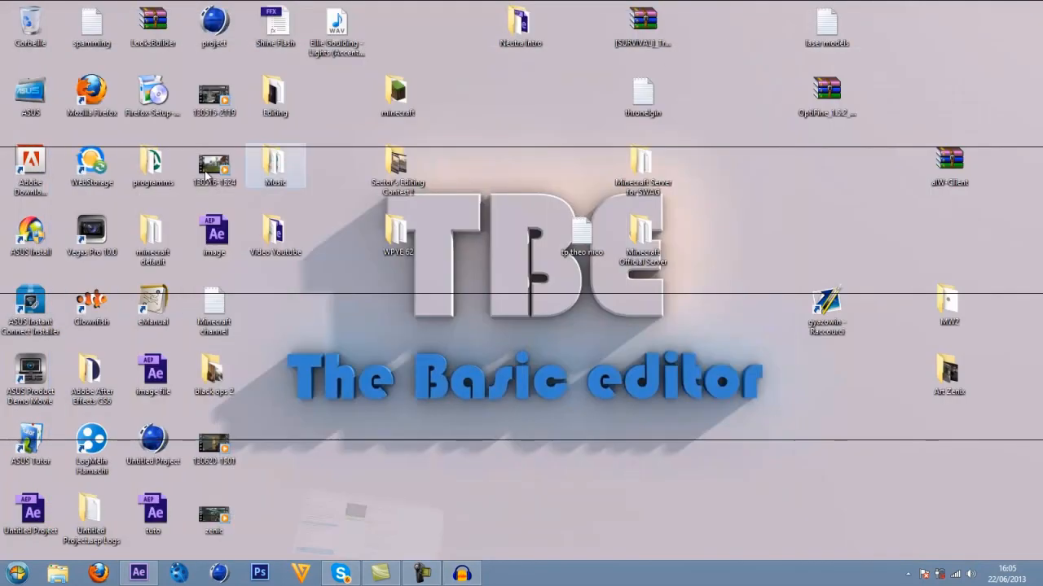
# Import ballista sound from the desktop's Editing > audio folder into the After Effects project and open it as footage.
pyautogui.doubleClick(271, 169)
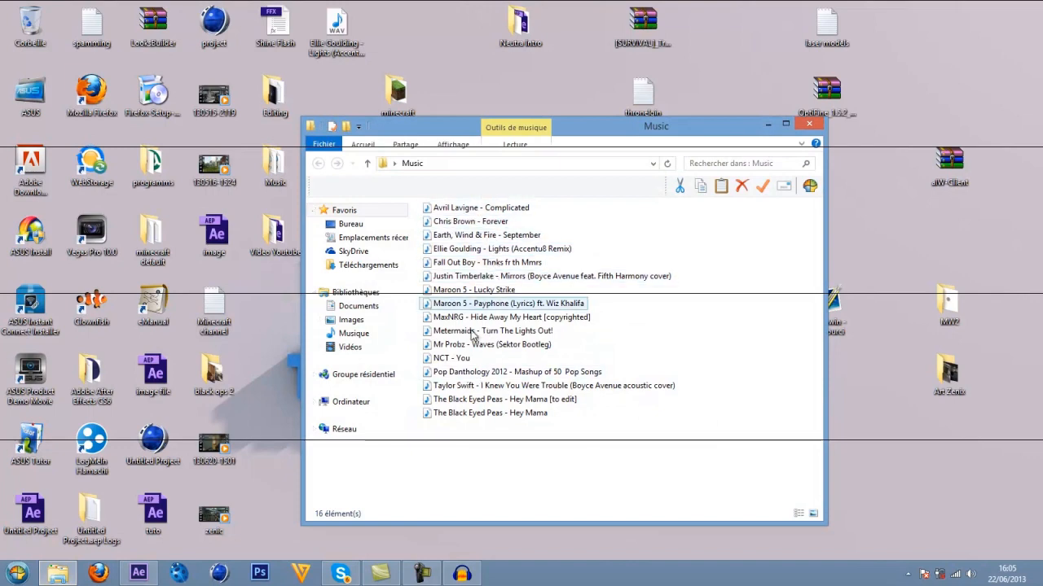
pyautogui.click(809, 124)
pyautogui.doubleClick(277, 98)
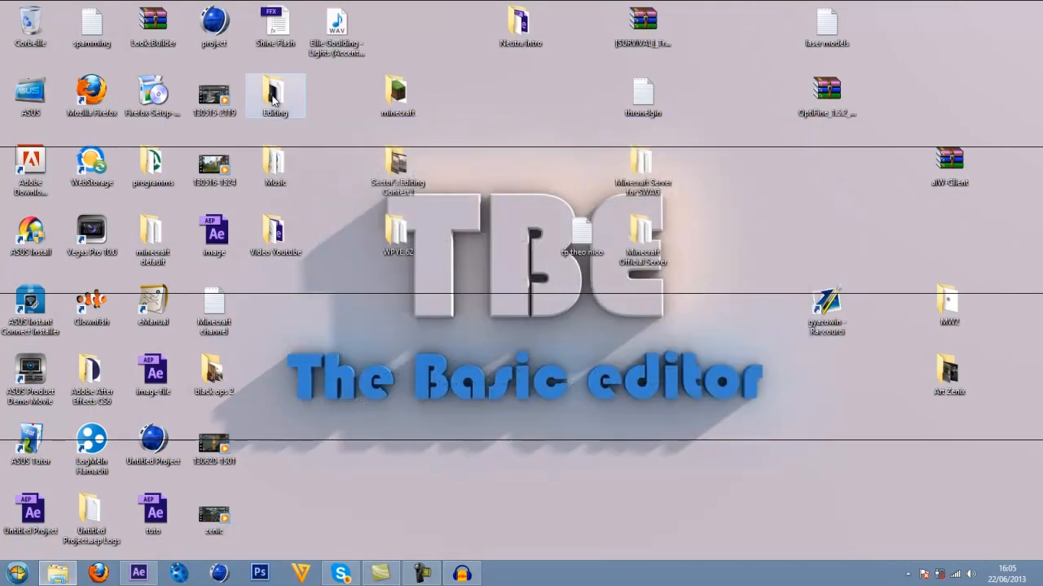
pyautogui.doubleClick(452, 252)
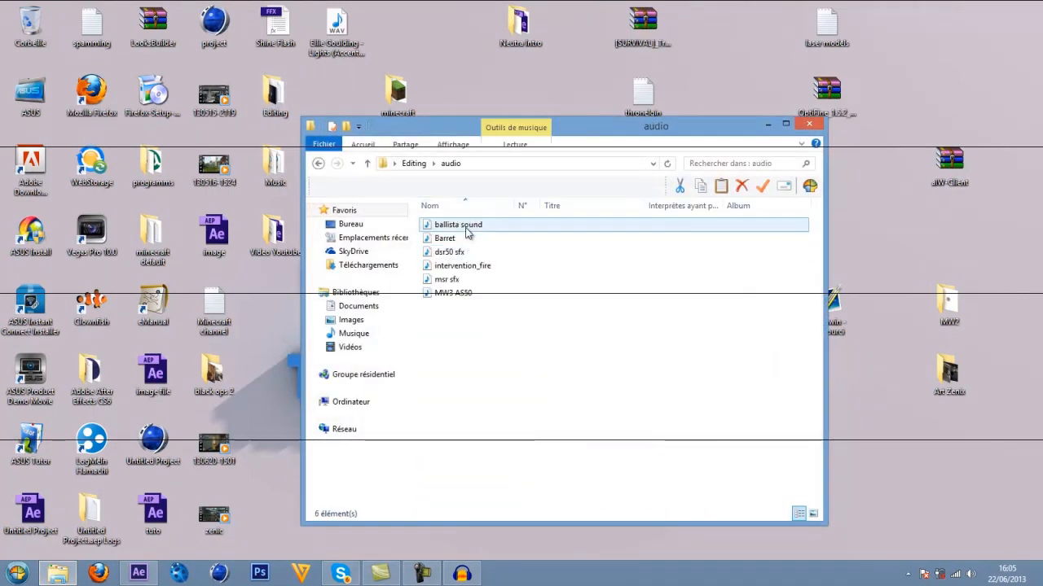
pyautogui.moveTo(481, 232); pyautogui.dragTo(90, 224)
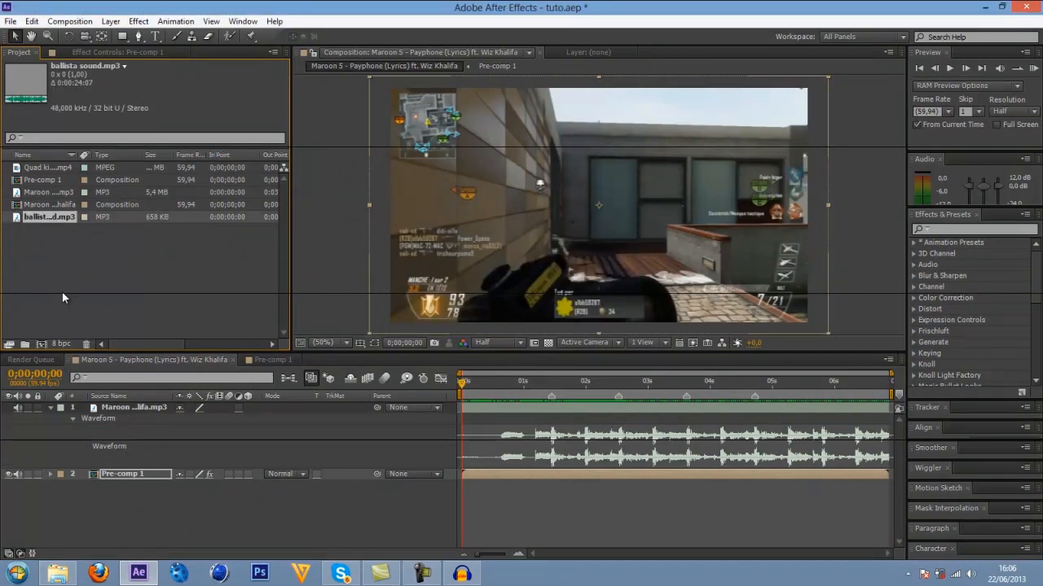
pyautogui.doubleClick(42, 218)
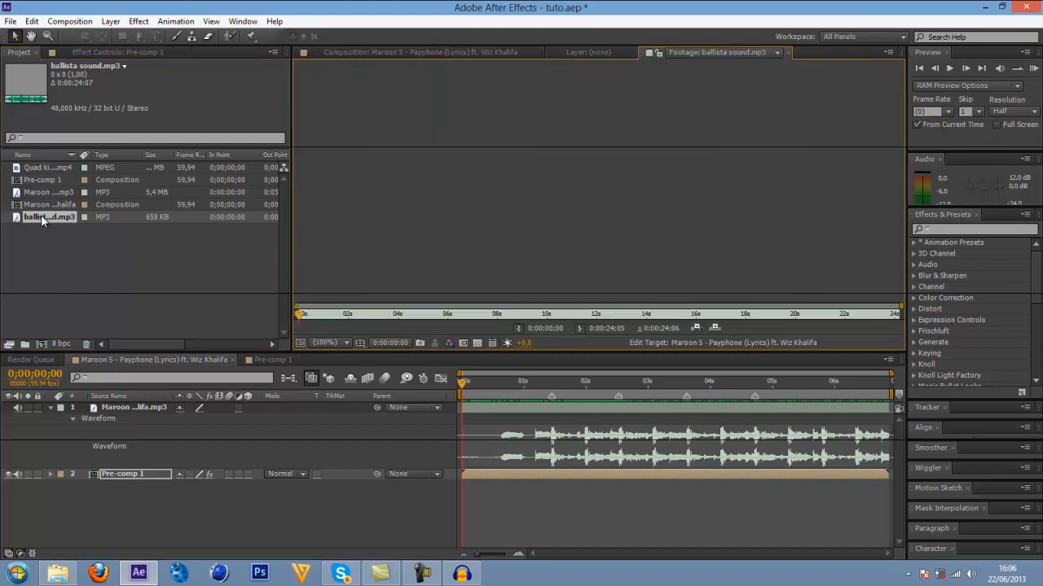
# Close the empty footage and layer viewers, and create a new composition from ballista sound.mp3.
pyautogui.click(787, 52)
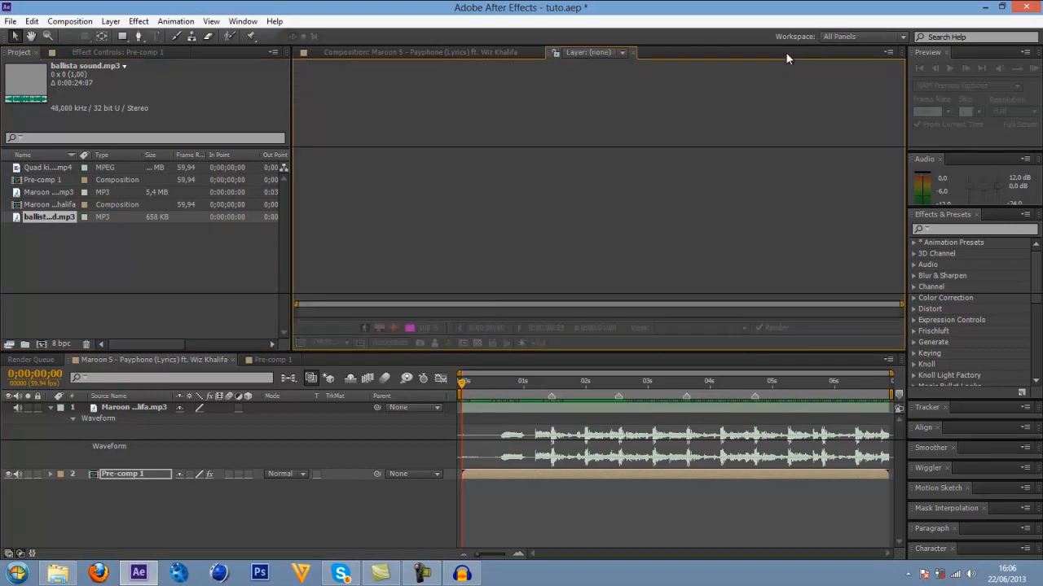
pyautogui.click(626, 52)
pyautogui.click(80, 284)
pyautogui.moveTo(38, 216); pyautogui.dragTo(40, 343)
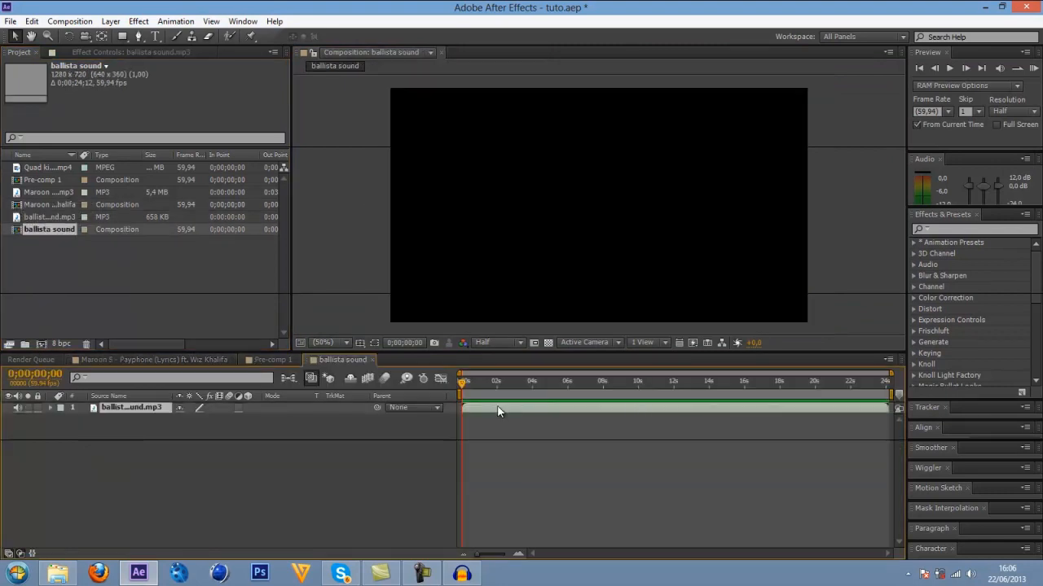
# Split the ballista sound layer at 0;00;00;55, just before the first gunshot in its waveform, and delete the earlier part.
pyautogui.press('l')
pyautogui.press('l')
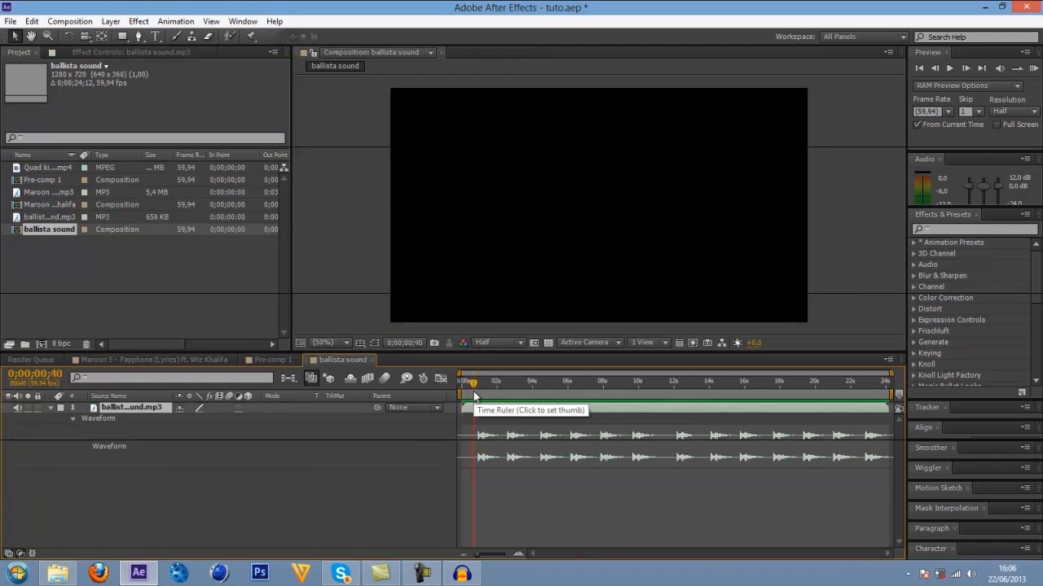
pyautogui.press('KP_Decimal')
pyautogui.moveTo(474, 386); pyautogui.dragTo(477, 385)
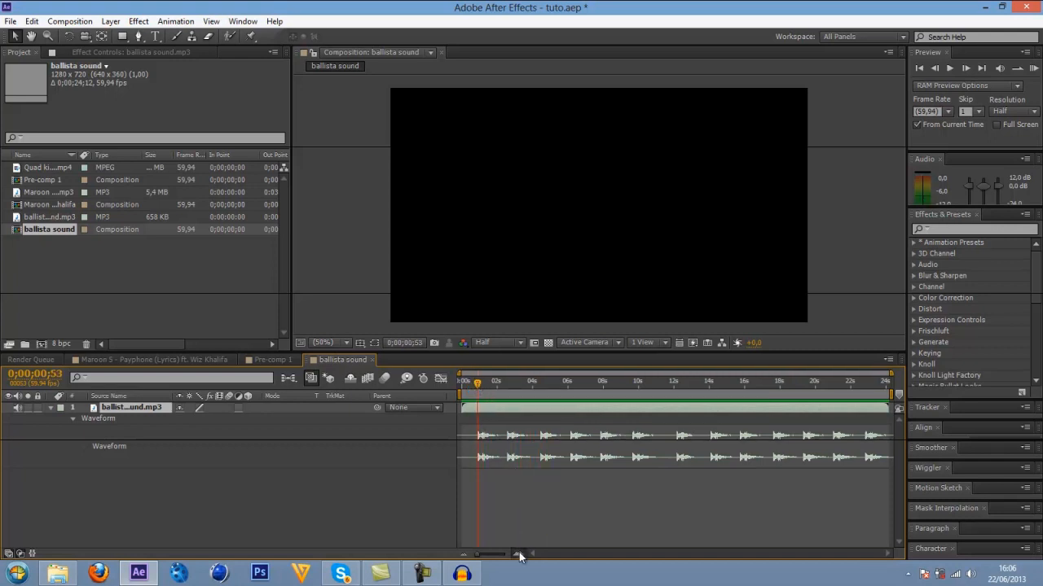
pyautogui.click(519, 554)
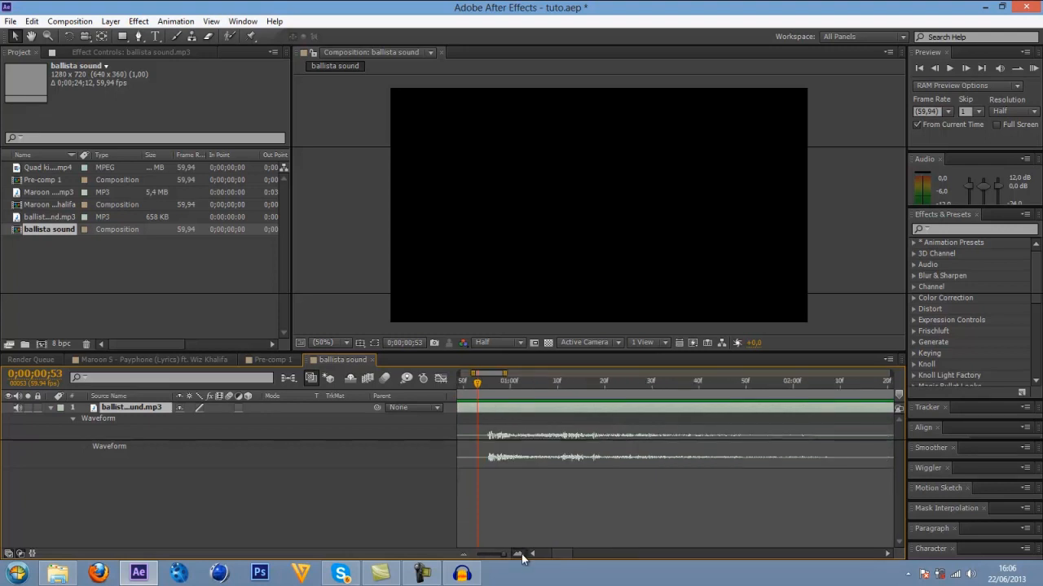
pyautogui.click(518, 555)
pyautogui.moveTo(498, 386); pyautogui.dragTo(496, 384)
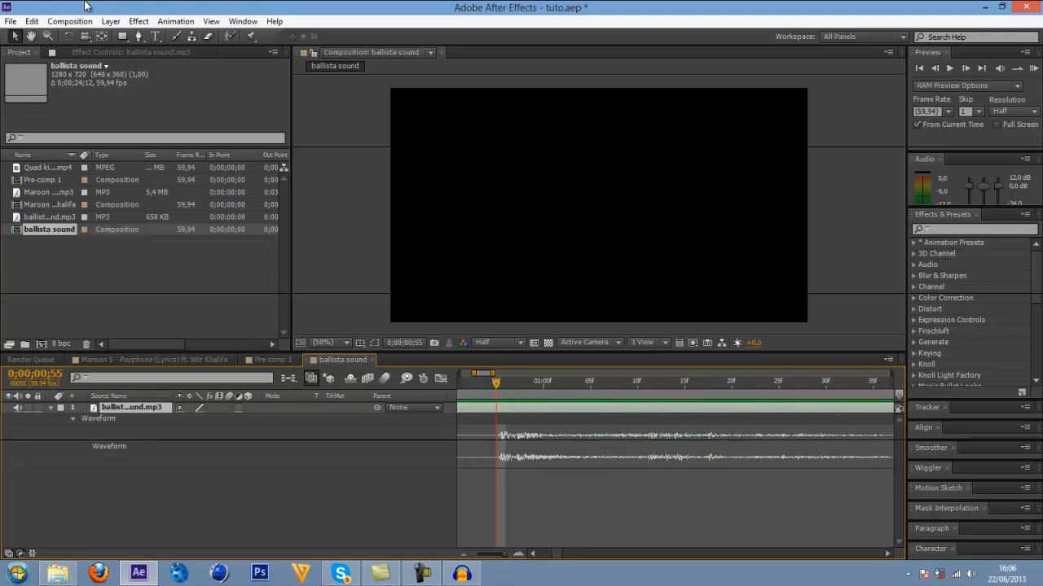
pyautogui.click(32, 21)
pyautogui.click(70, 176)
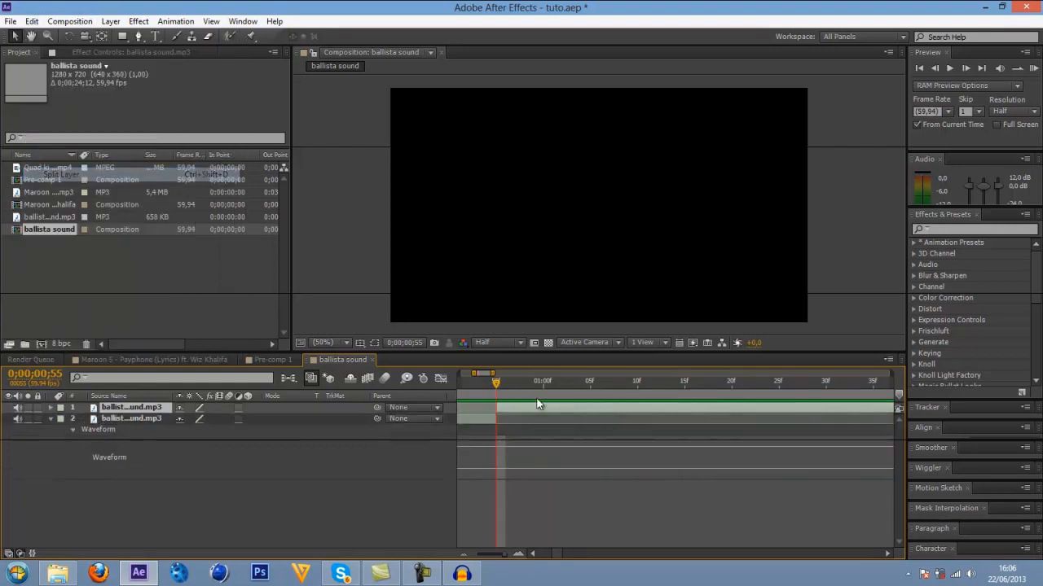
pyautogui.click(483, 421)
pyautogui.press('Delete')
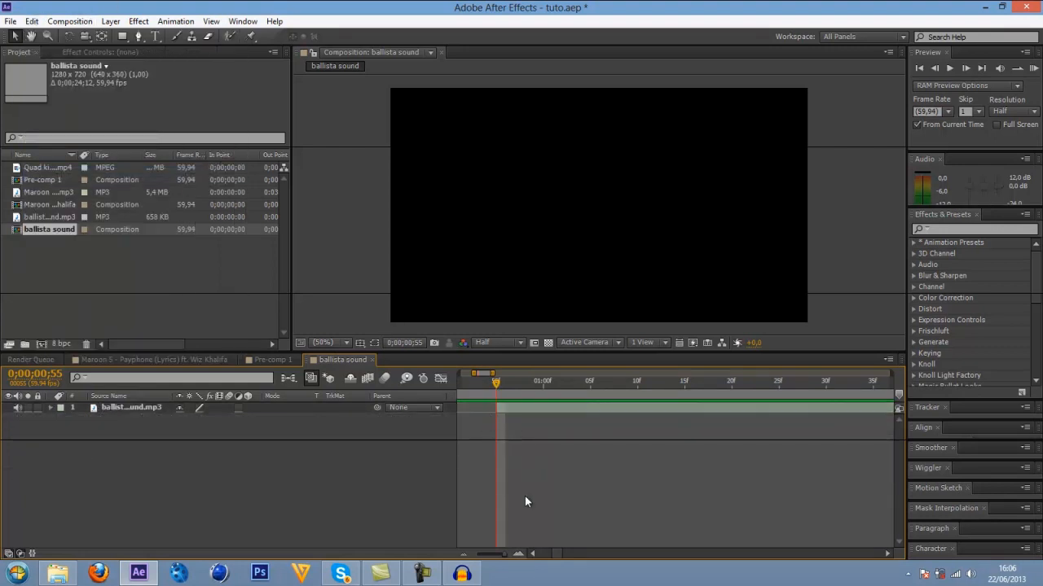
# Move the remaining sound layer to the composition start, split it at 0;00;01;35 before the second gunshot, and delete the rest.
pyautogui.moveTo(504, 555); pyautogui.dragTo(489, 554)
pyautogui.click(515, 407)
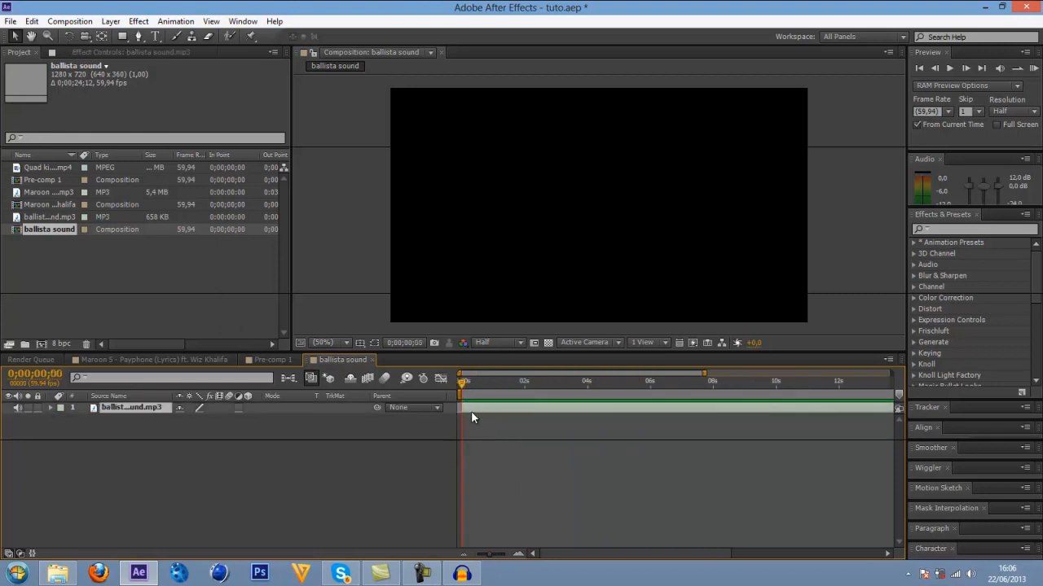
pyautogui.press('l')
pyautogui.press('l')
pyautogui.click(506, 383)
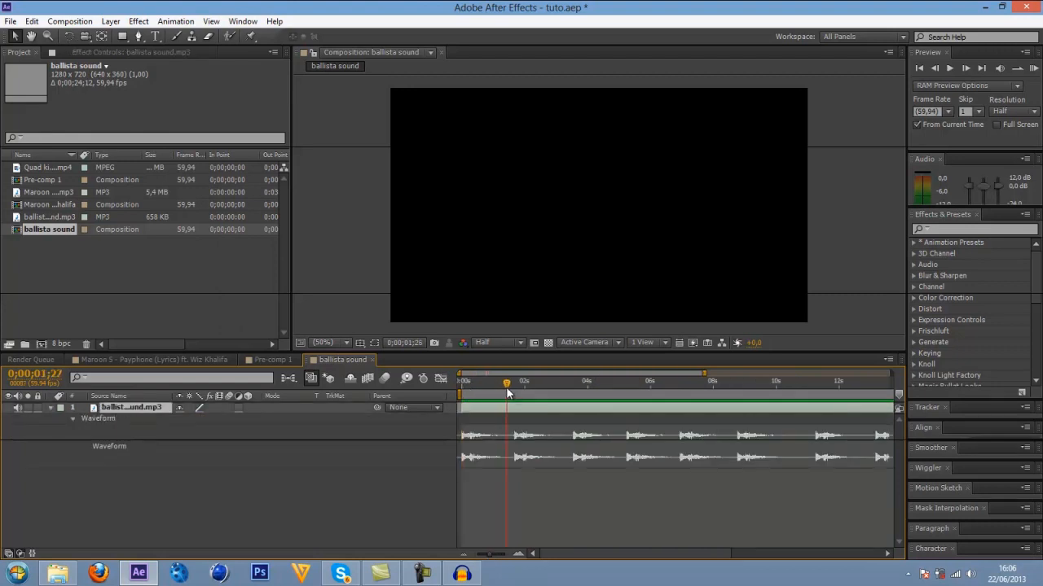
pyautogui.moveTo(506, 387); pyautogui.dragTo(510, 387)
pyautogui.click(32, 21)
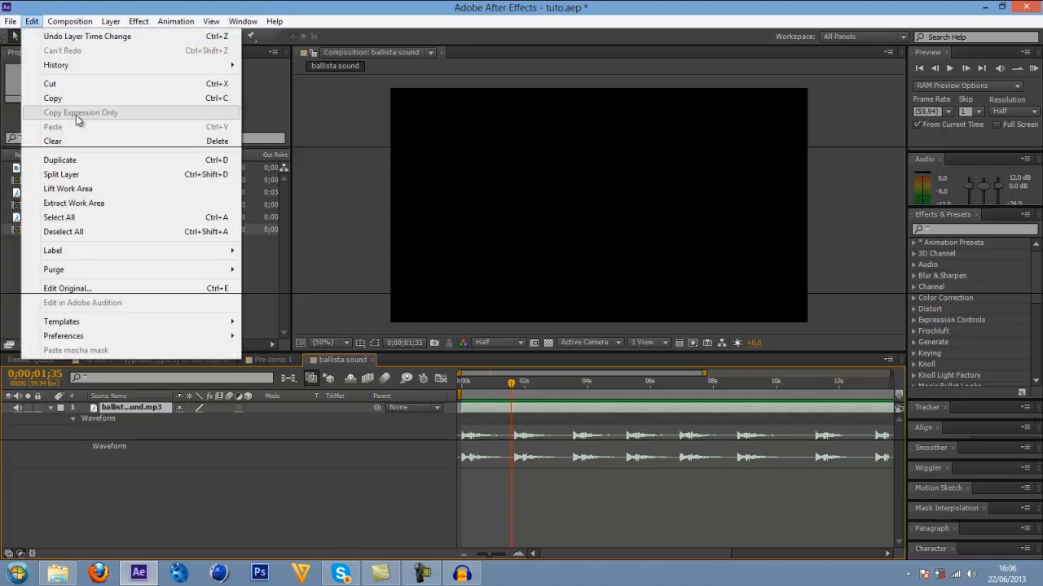
pyautogui.click(71, 175)
pyautogui.press('Delete')
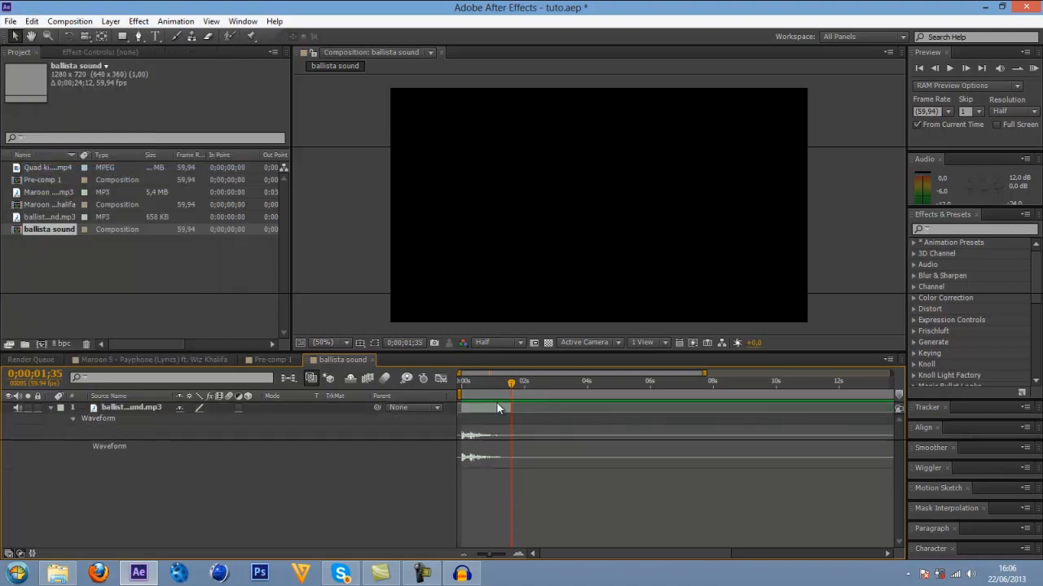
# Shorten the work area to the single gunshot clip, trim the composition to it, and save the project.
pyautogui.press('Home')
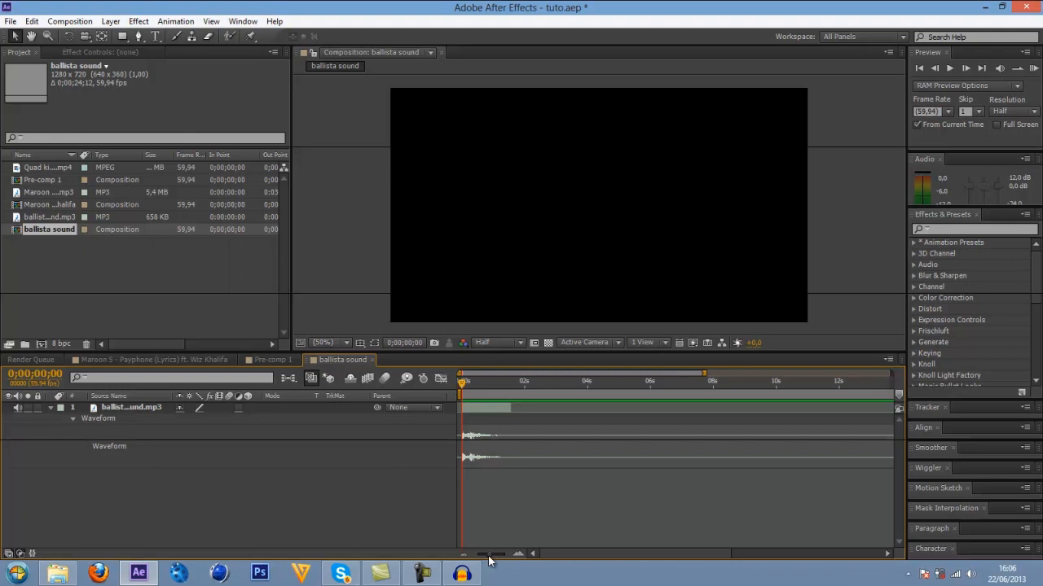
pyautogui.moveTo(490, 555); pyautogui.dragTo(473, 554)
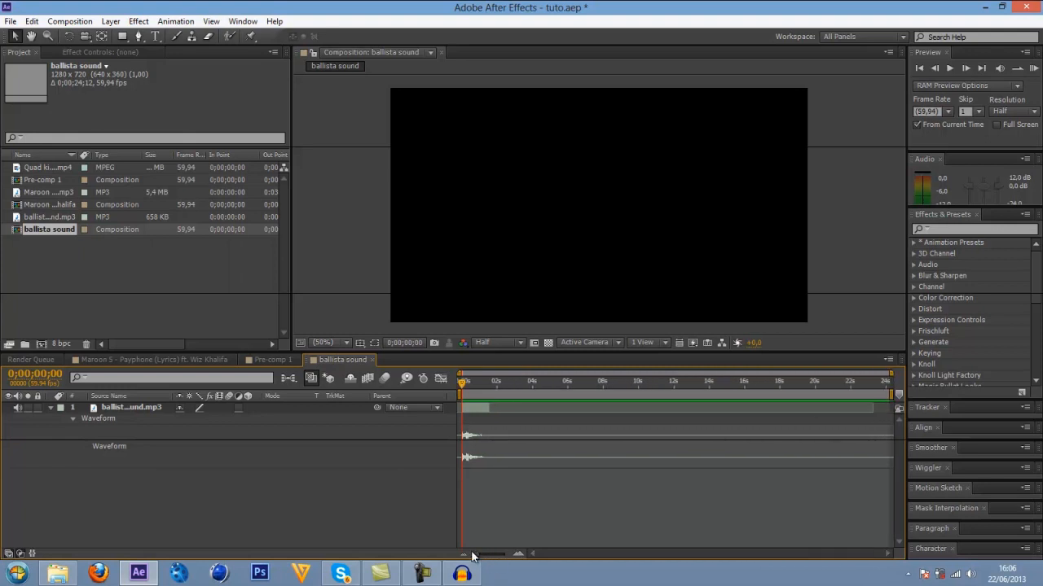
pyautogui.moveTo(893, 394); pyautogui.dragTo(505, 394)
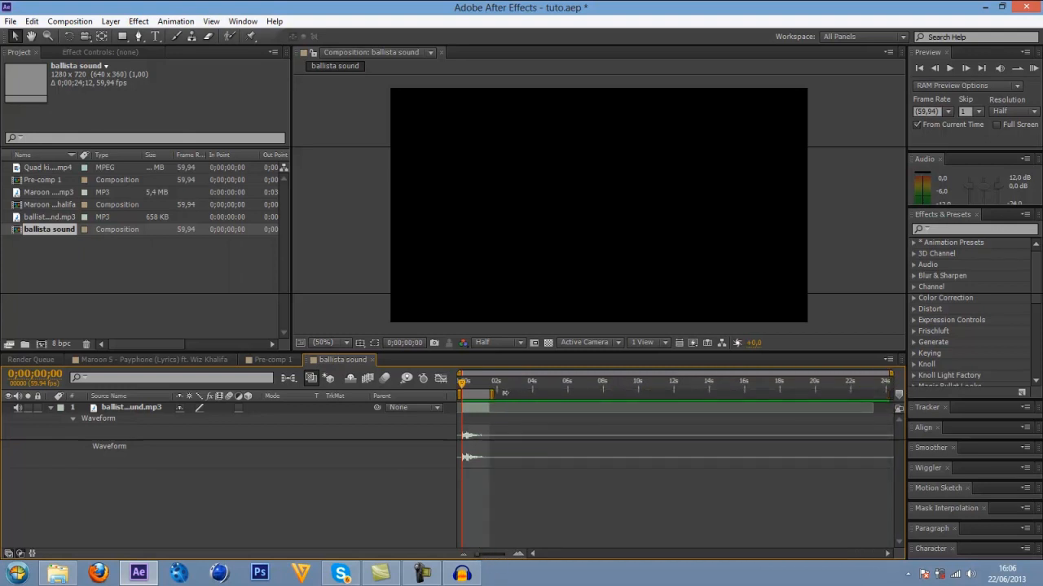
pyautogui.rightClick(476, 394)
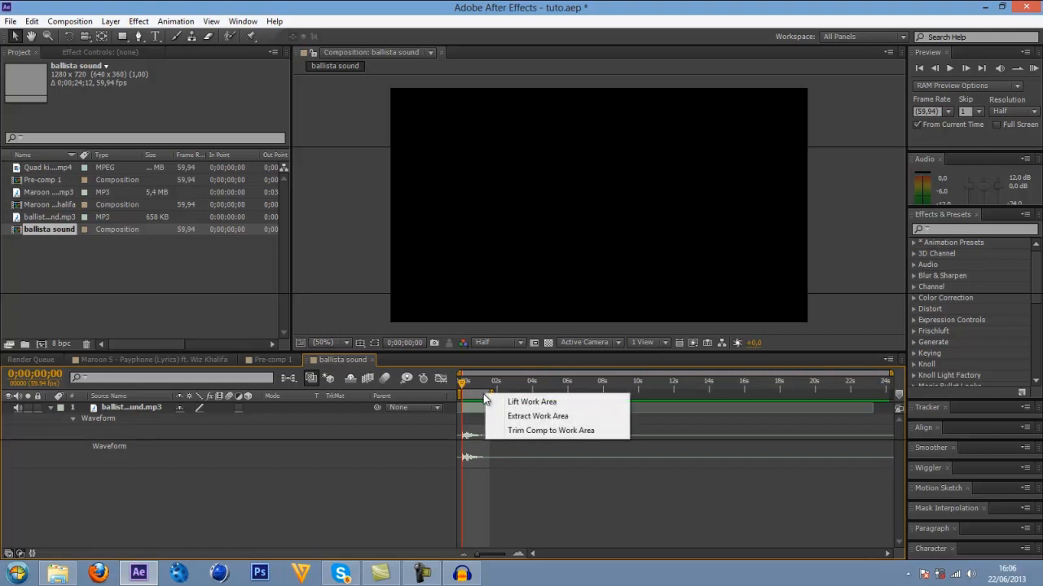
pyautogui.click(525, 430)
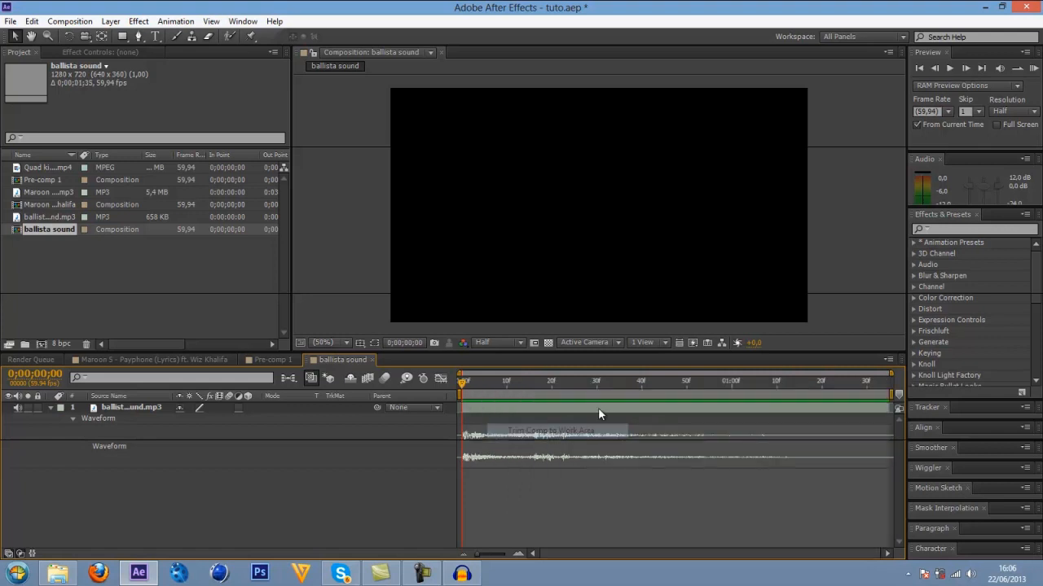
pyautogui.hotkey('ctrl', 's')
# Set the gunshot layer's Audio Levels to -5 dB, check its waveform, and save the project.
pyautogui.click(467, 404)
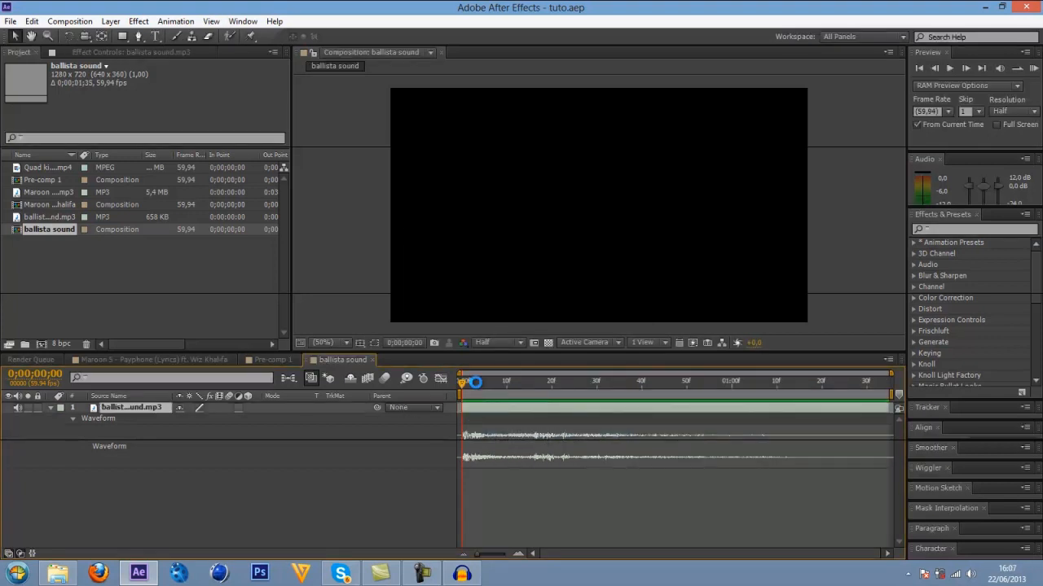
pyautogui.press('space')
pyautogui.press('l')
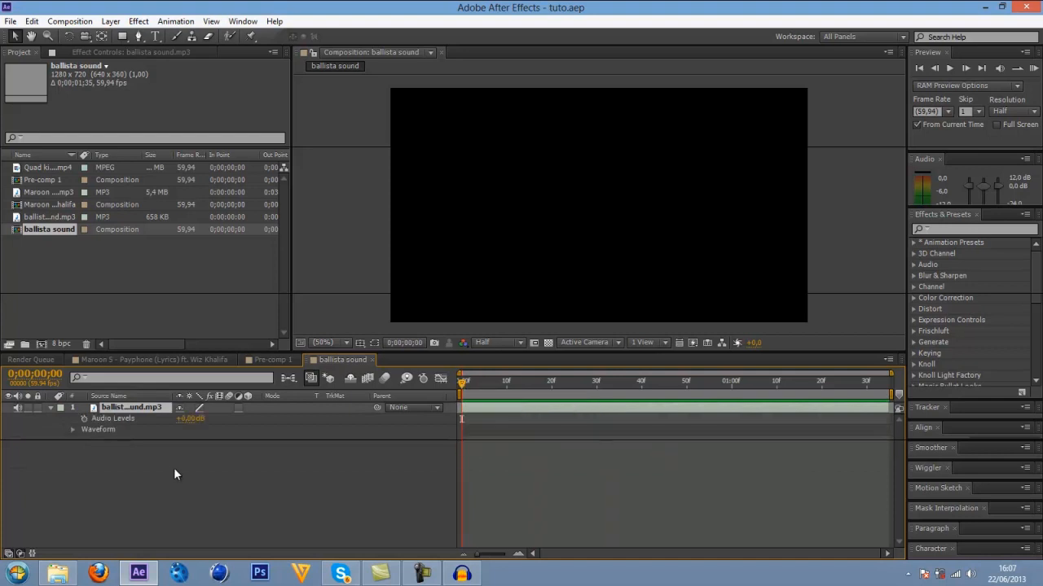
pyautogui.write('5')
pyautogui.press('Return')
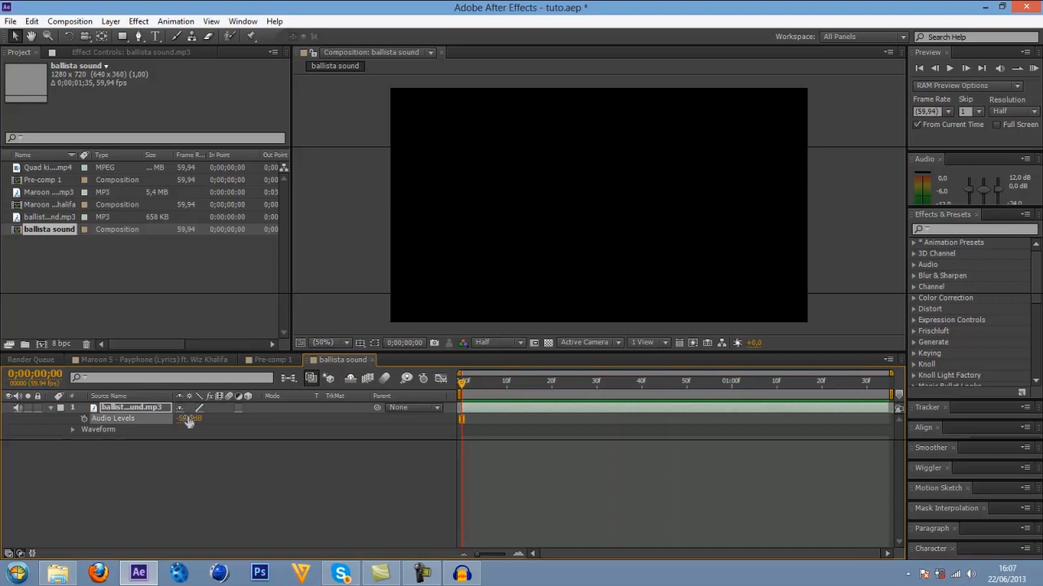
pyautogui.press('l')
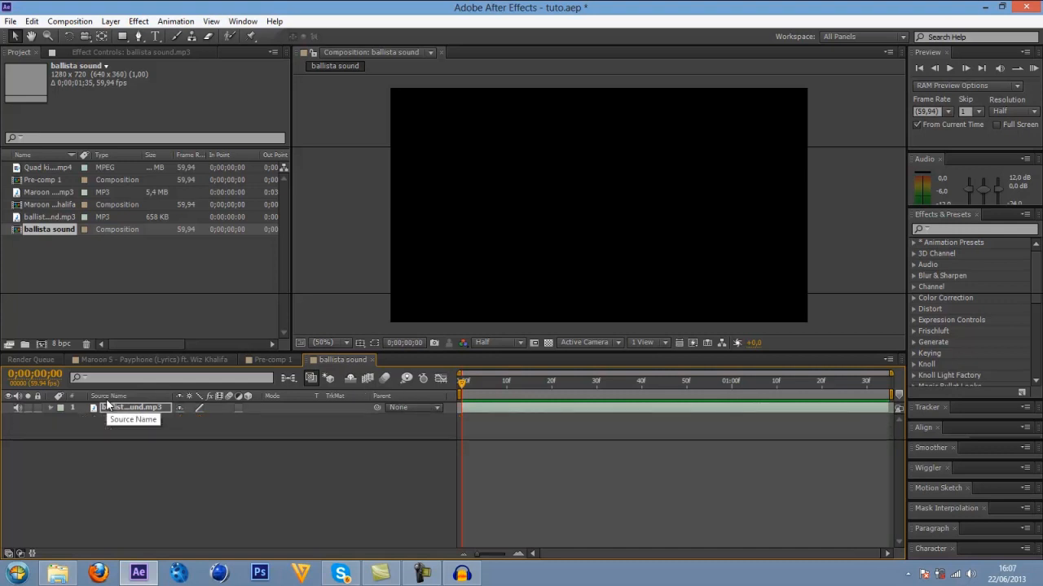
pyautogui.press('l')
pyautogui.press('l')
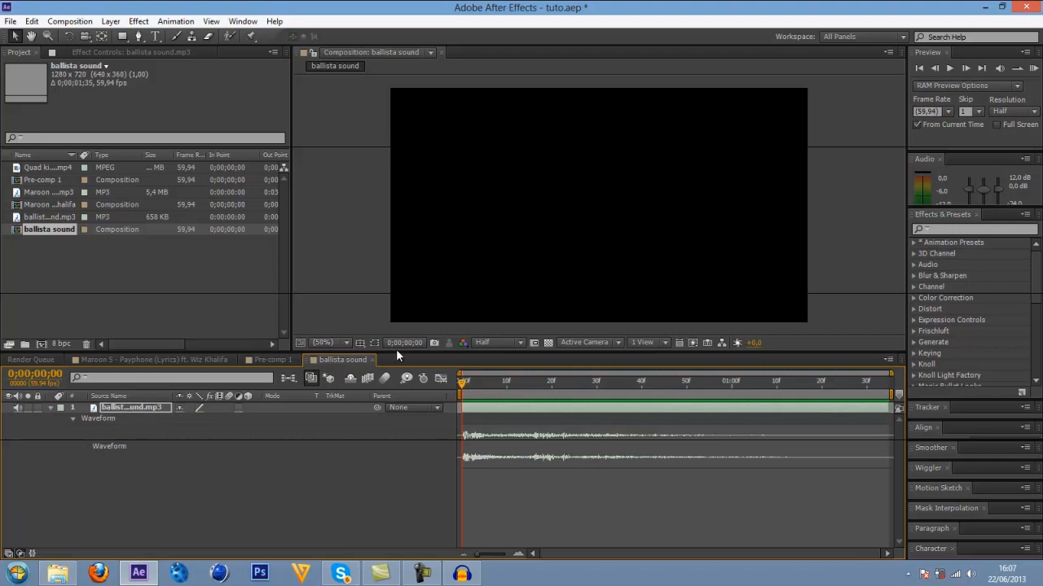
pyautogui.press('l')
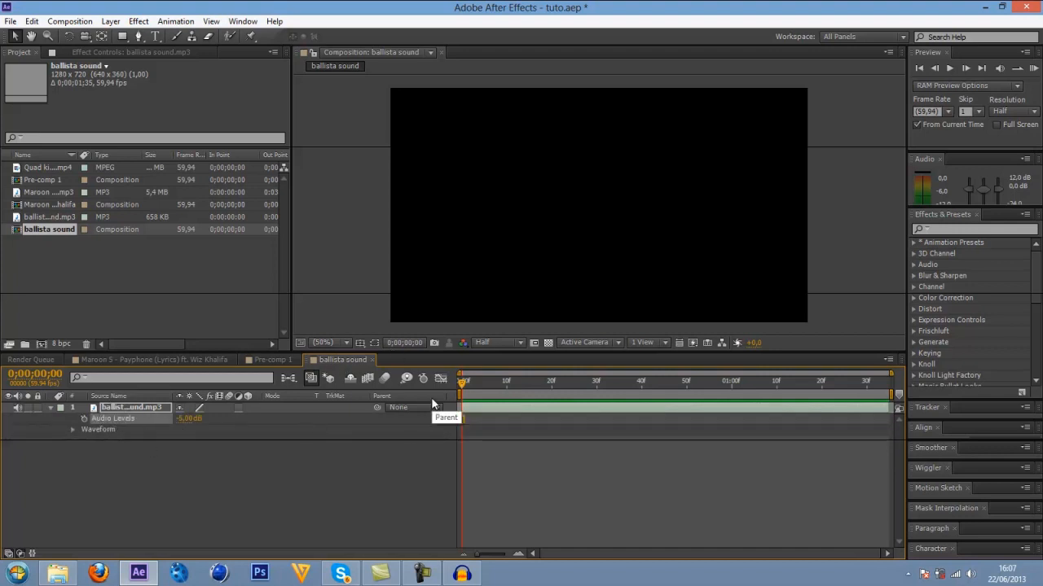
pyautogui.hotkey('ctrl', 's')
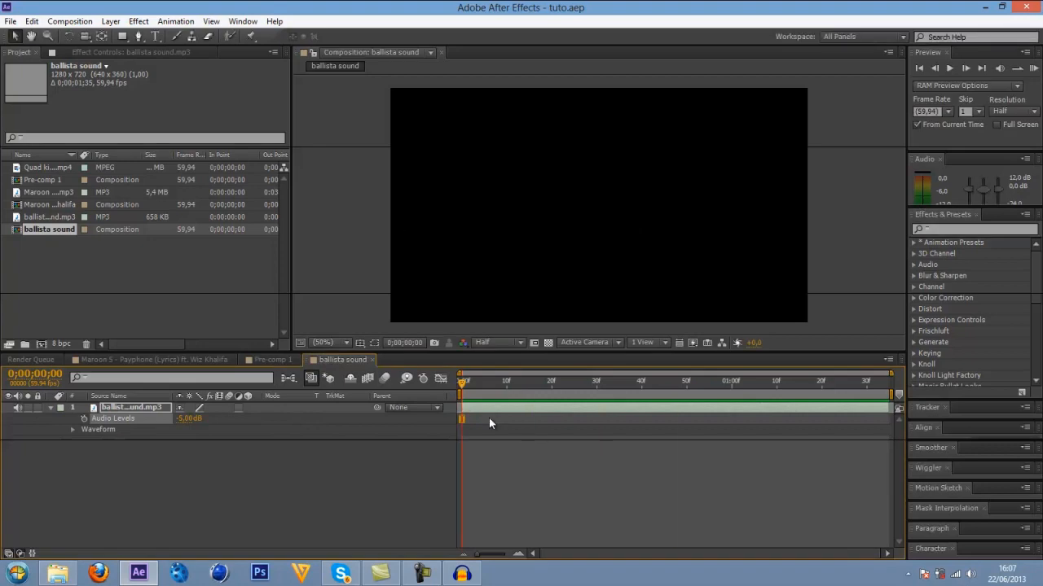
# Close the ballista sound composition and rename it "BALLISTA FX !" in its composition settings.
pyautogui.click(373, 359)
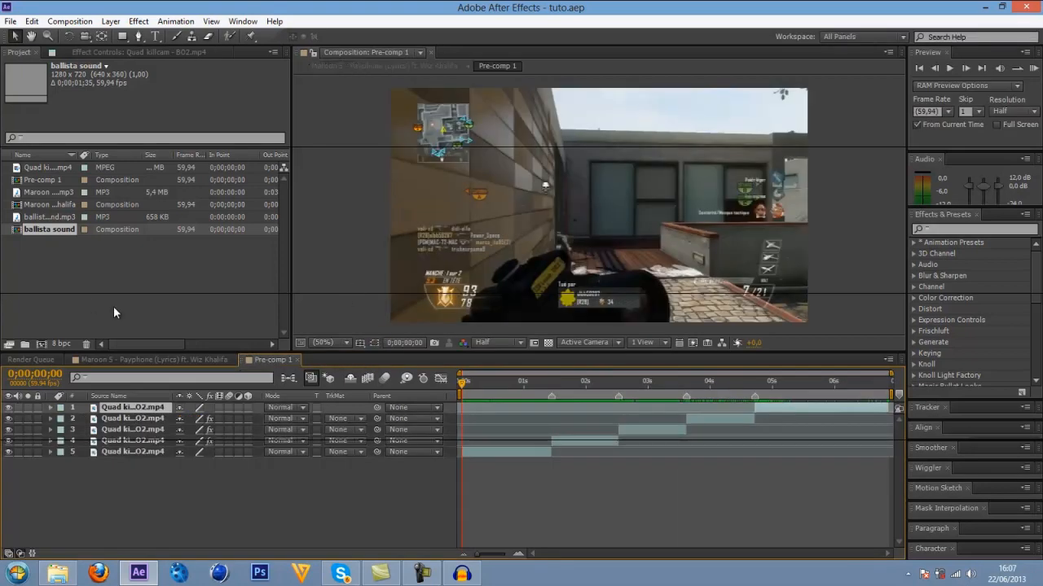
pyautogui.click(79, 229)
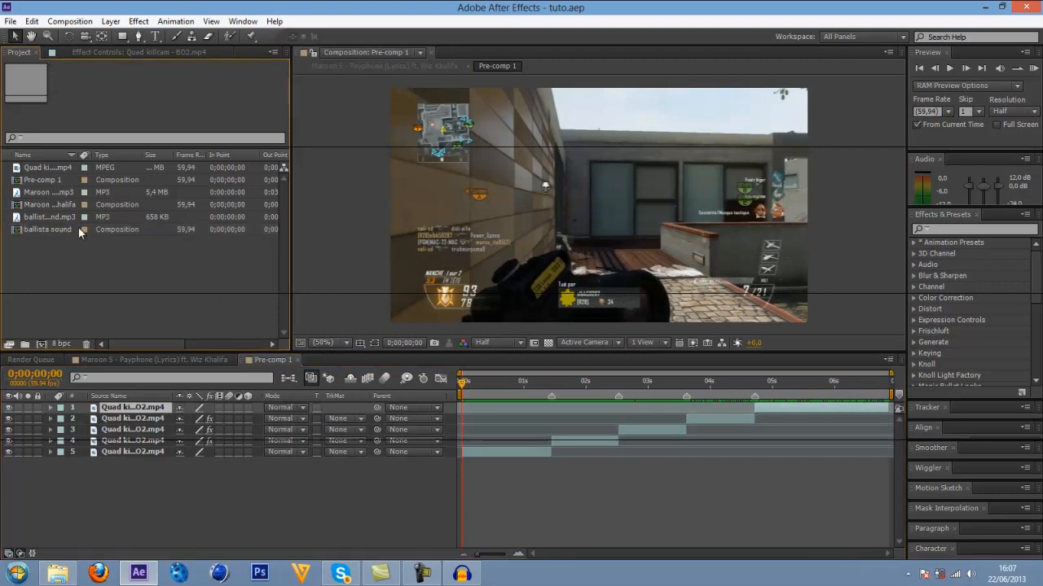
pyautogui.click(79, 229)
pyautogui.rightClick(51, 229)
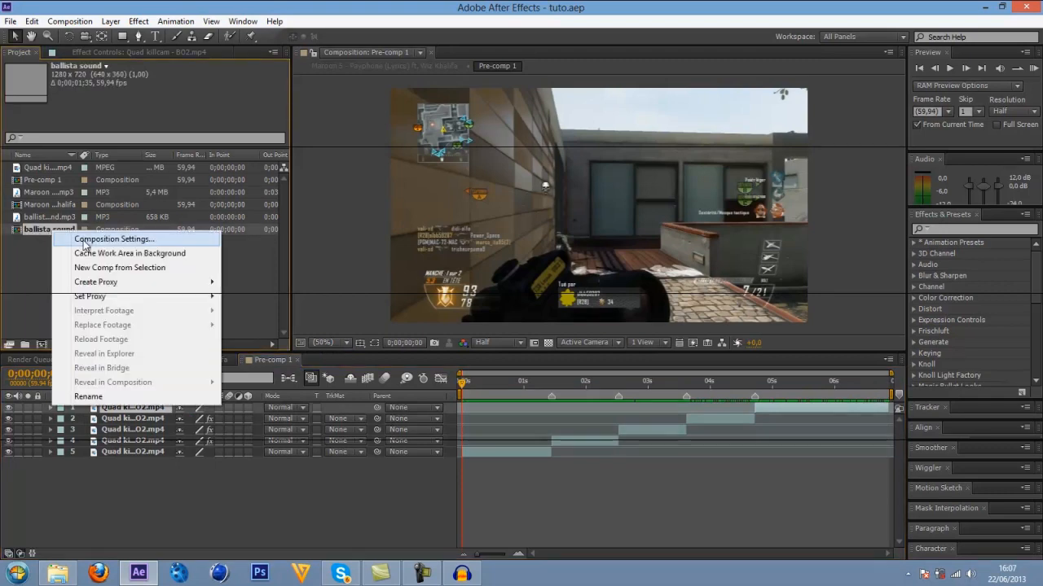
pyautogui.click(108, 241)
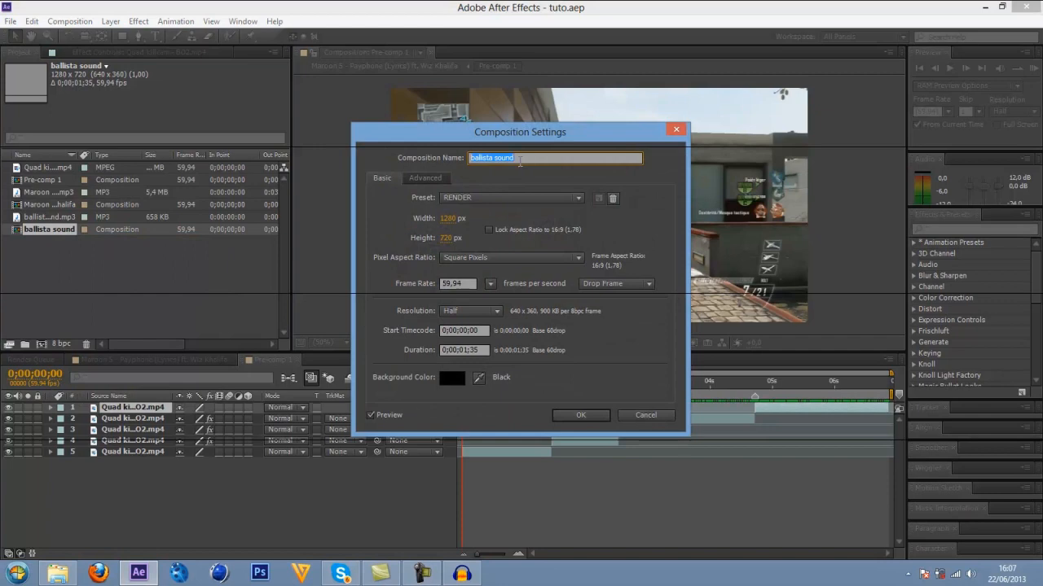
pyautogui.press('BackSpace')
pyautogui.write('IST')
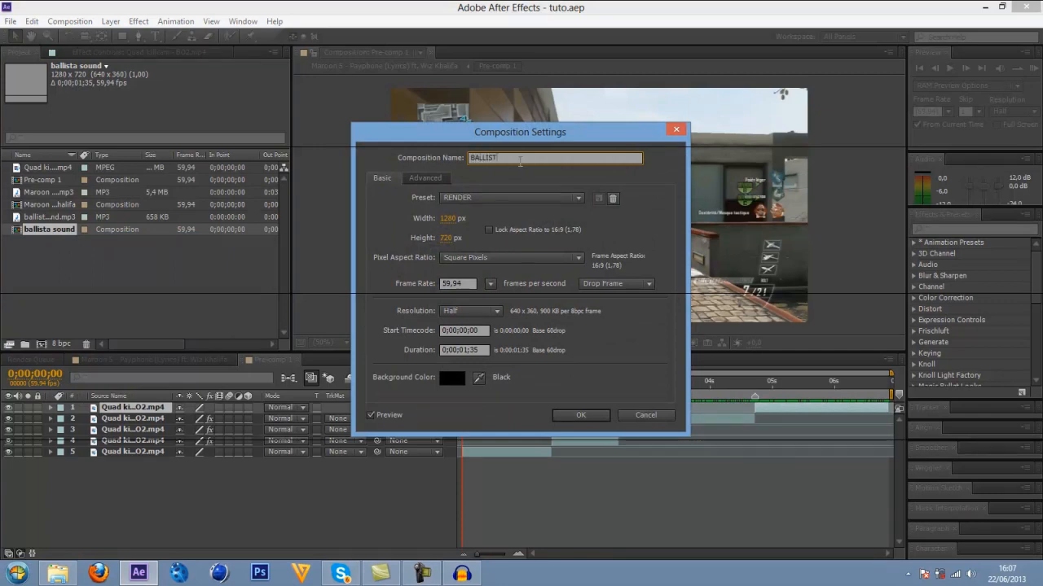
pyautogui.write('A FX !')
pyautogui.click(577, 415)
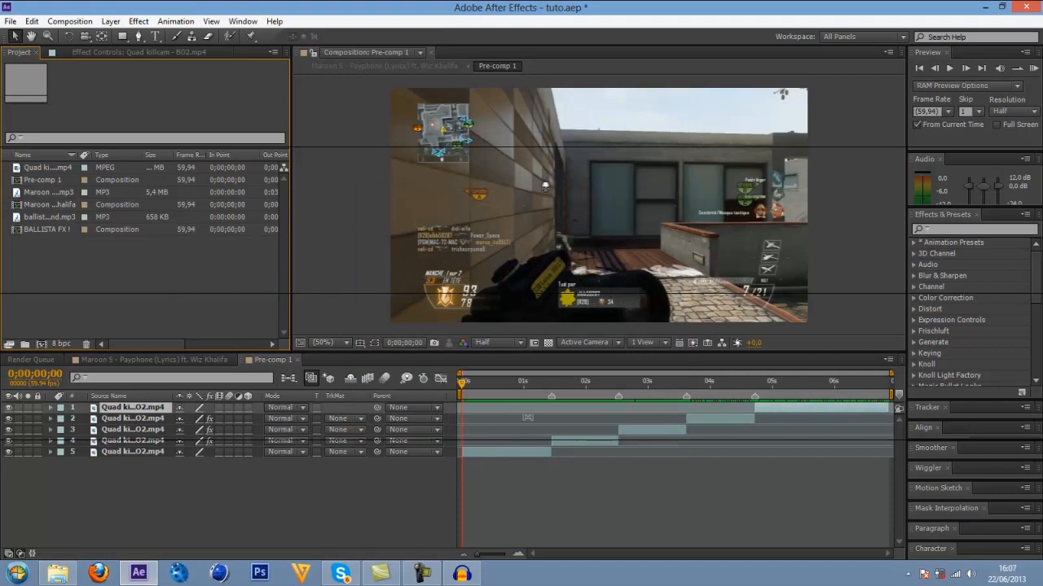
# Close Pre-comp 1 and add BALLISTA FX ! above it in the Maroon 5 composition, starting at the first beat marker, 0;00;01;26.
pyautogui.click(58, 229)
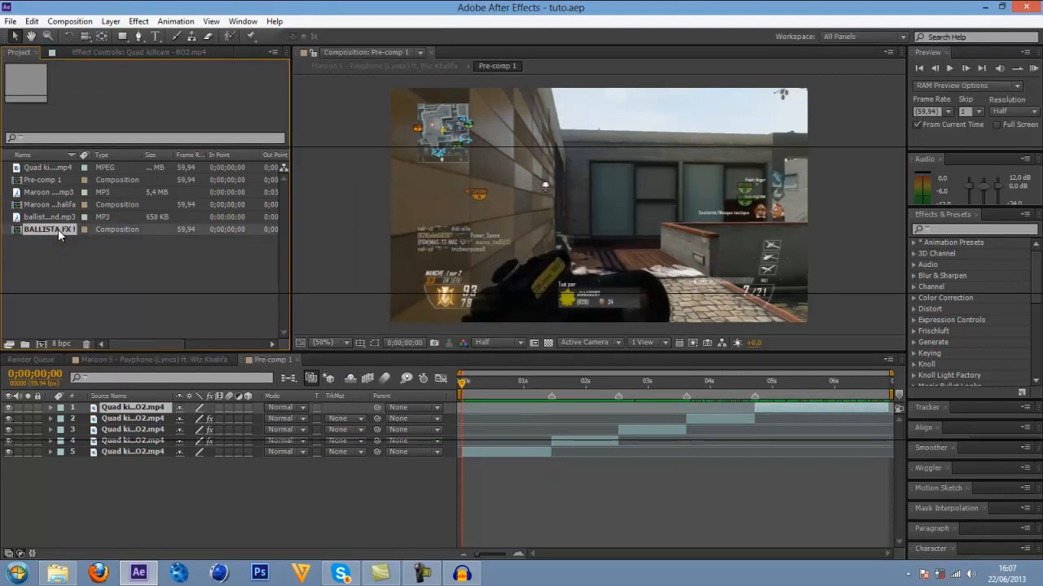
pyautogui.moveTo(87, 229); pyautogui.dragTo(551, 384)
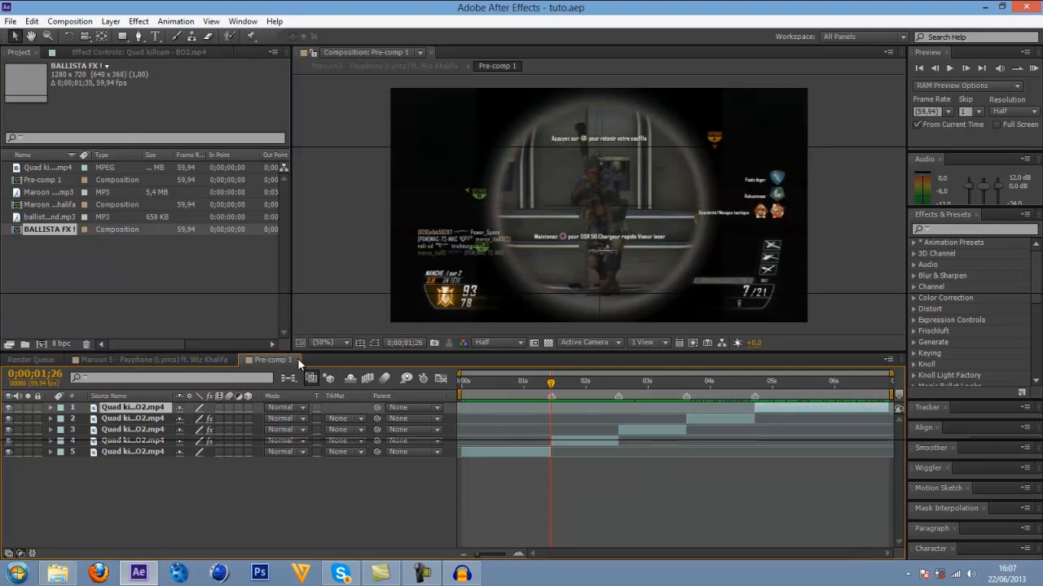
pyautogui.click(298, 359)
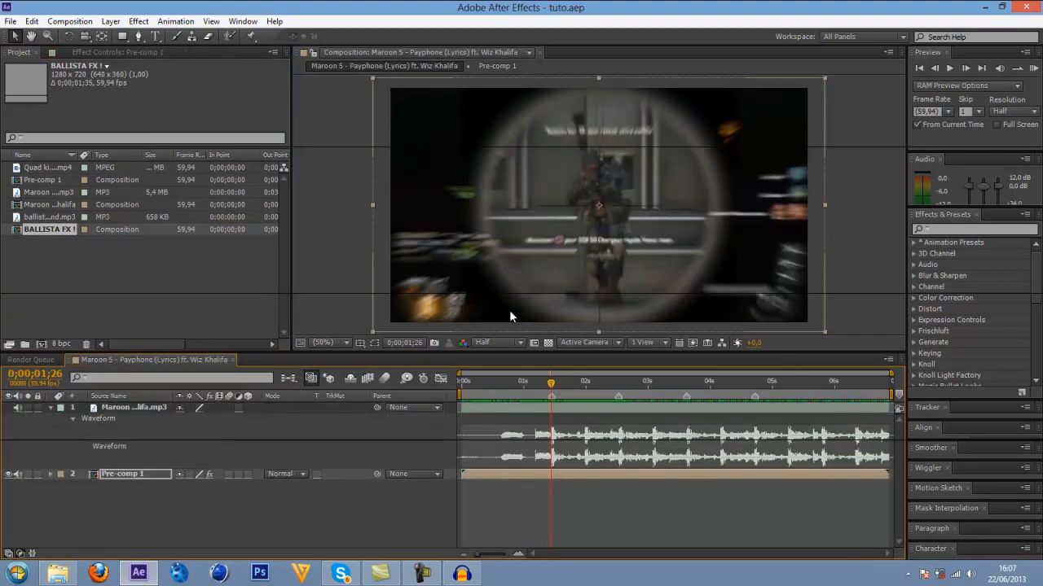
pyautogui.moveTo(39, 236)
pyautogui.mouseDown()
pyautogui.moveTo(98, 245)
pyautogui.moveTo(519, 376)
pyautogui.moveTo(558, 453)
pyautogui.moveTo(569, 453)
pyautogui.moveTo(559, 469)
pyautogui.mouseUp()
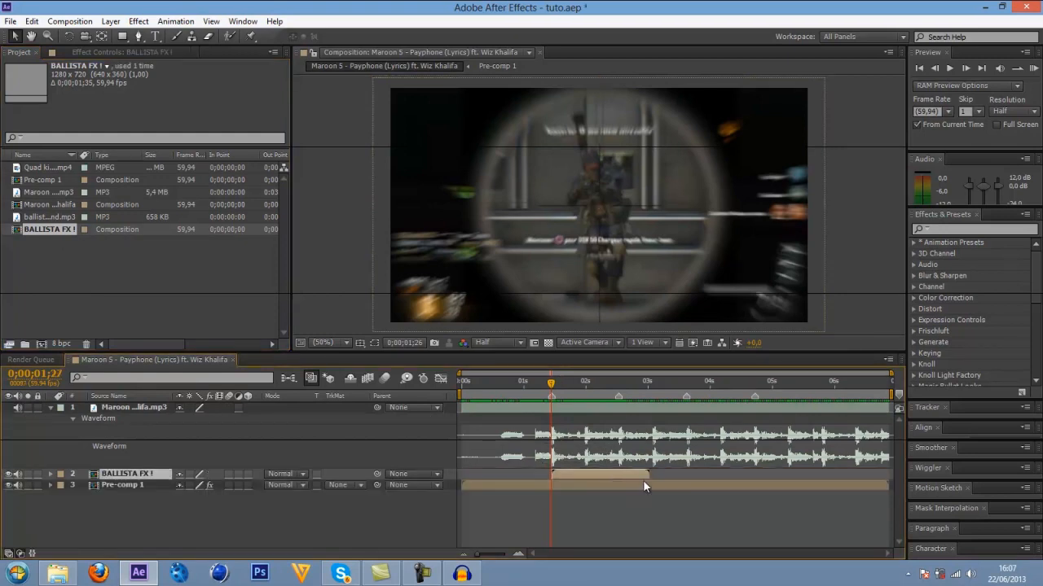
# Add BALLISTA FX ! to the Maroon 5 composition twice more, starting at the second and third beat markers.
pyautogui.moveTo(561, 390); pyautogui.dragTo(618, 386)
pyautogui.moveTo(44, 229); pyautogui.dragTo(627, 472)
pyautogui.click(687, 383)
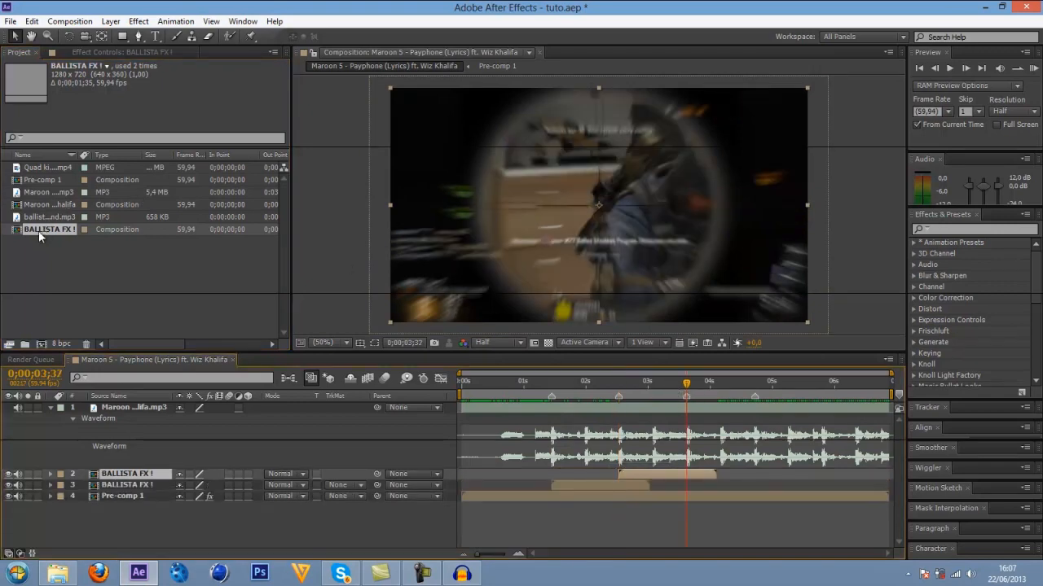
pyautogui.moveTo(38, 231); pyautogui.dragTo(692, 470)
# Add another BALLISTA FX ! layer starting at the fourth beat marker, 0;00;04;43, and save the project.
pyautogui.click(741, 385)
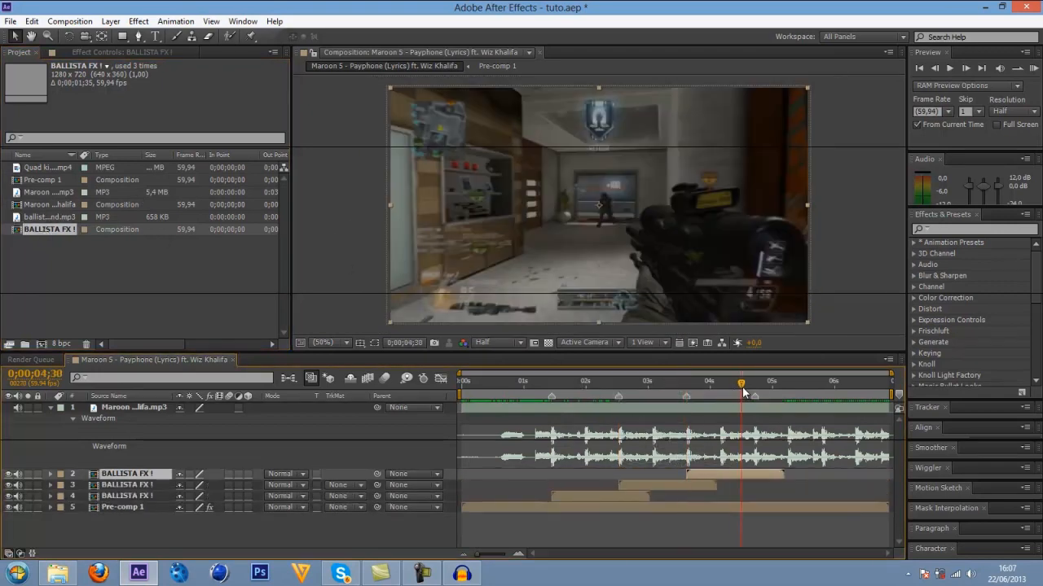
pyautogui.moveTo(743, 389); pyautogui.dragTo(755, 389)
pyautogui.moveTo(37, 232); pyautogui.dragTo(765, 438)
pyautogui.hotkey('ctrl', 's')
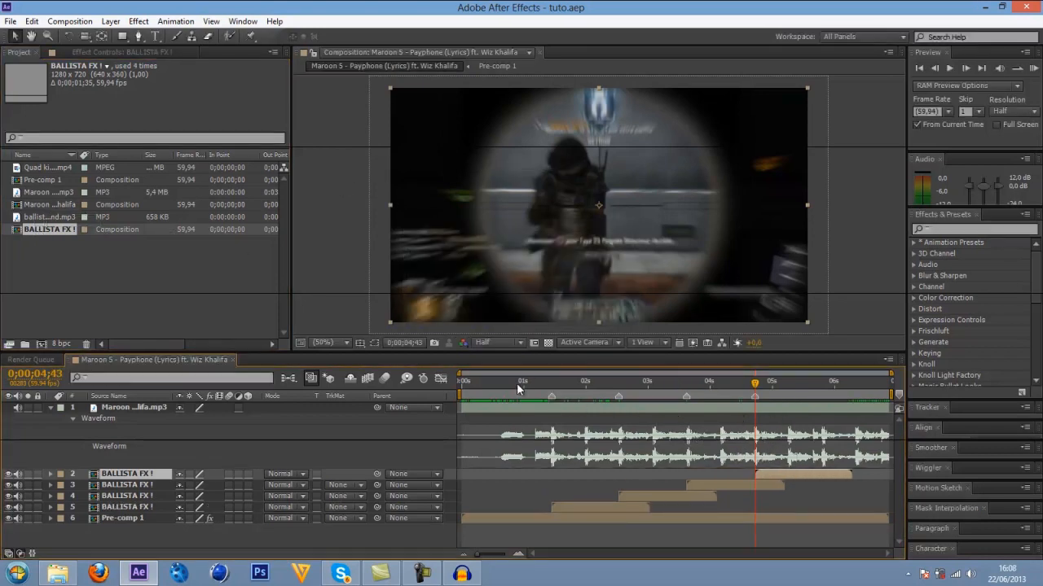
# Preview the montage with its gunshot sounds from 0;00;00;54, stopping to return to the fourth beat marker.
pyautogui.click(517, 384)
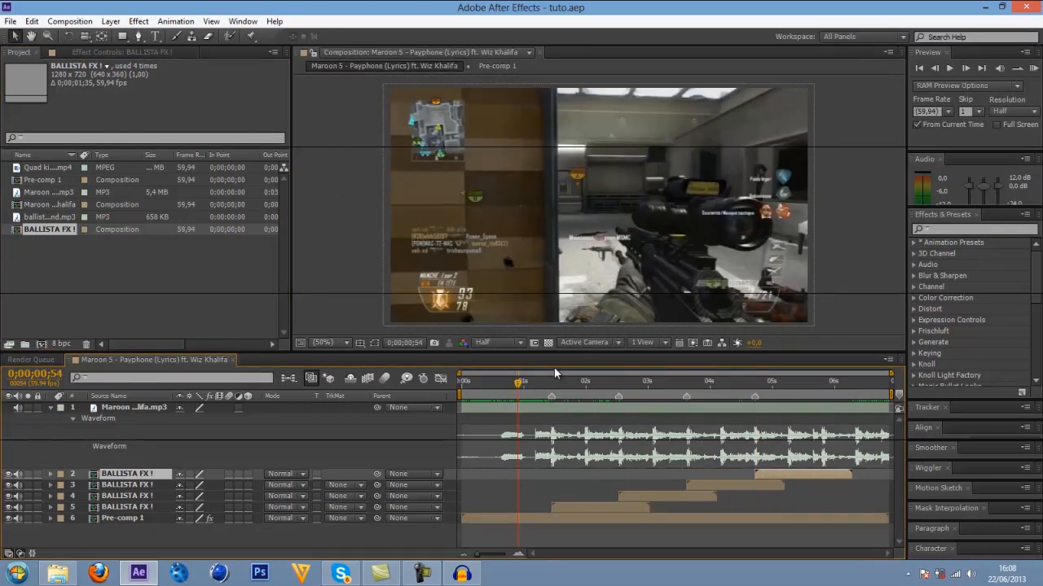
pyautogui.press('space')
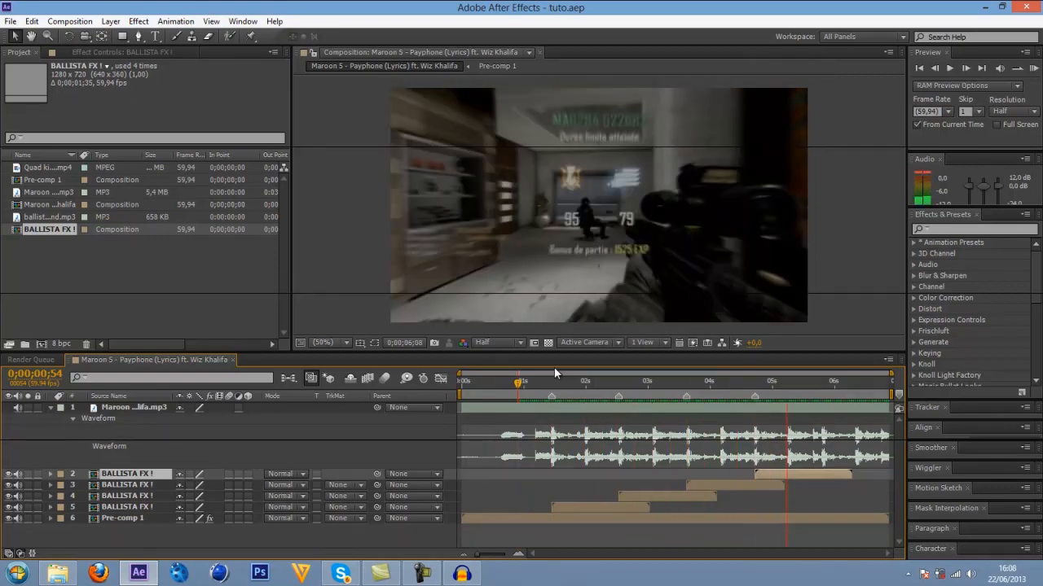
pyautogui.press('space')
pyautogui.click(754, 397)
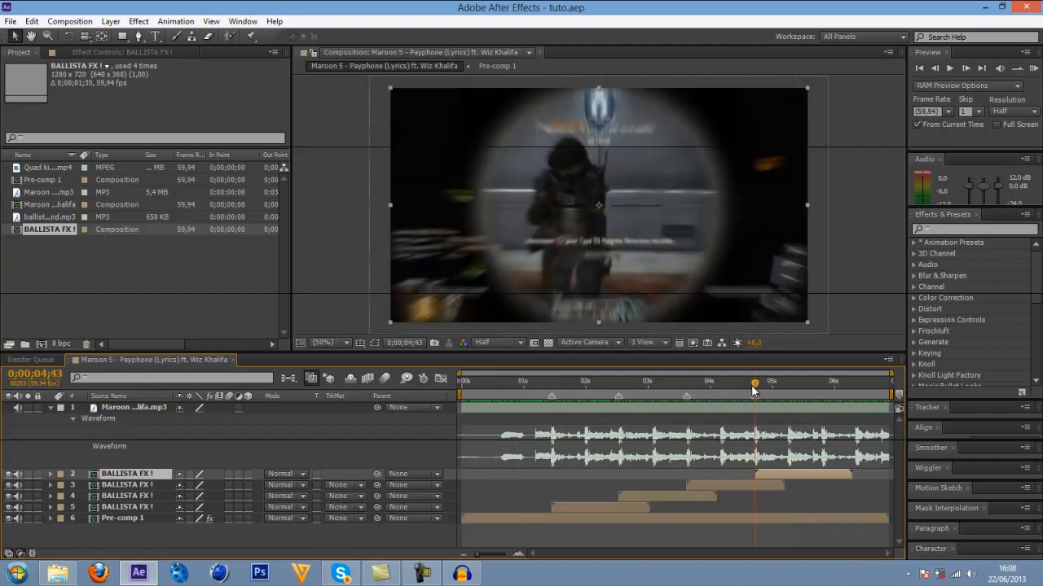
# Set the Audio Levels of the first three BALLISTA FX ! gunshots to -5 dB together and collapse their properties.
pyautogui.click(697, 486)
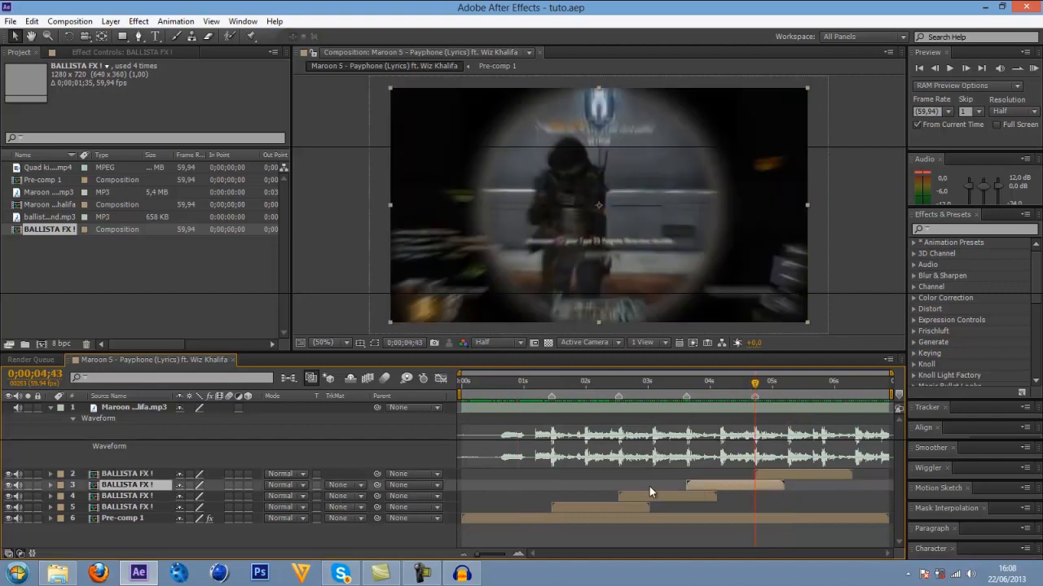
pyautogui.keyDown('shift'); pyautogui.click(666, 499); pyautogui.keyUp('shift')
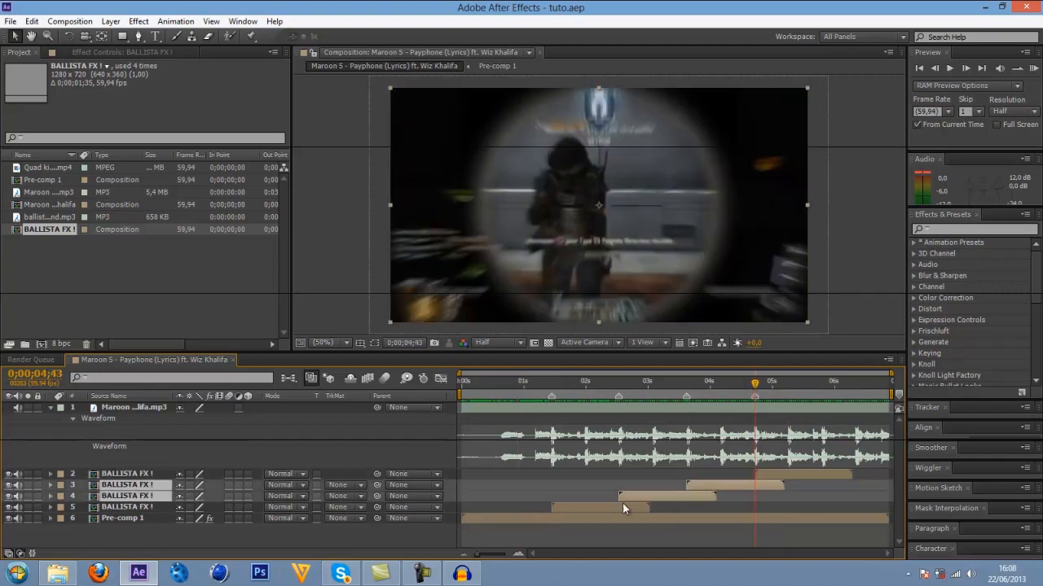
pyautogui.keyDown('shift'); pyautogui.click(622, 505); pyautogui.keyUp('shift')
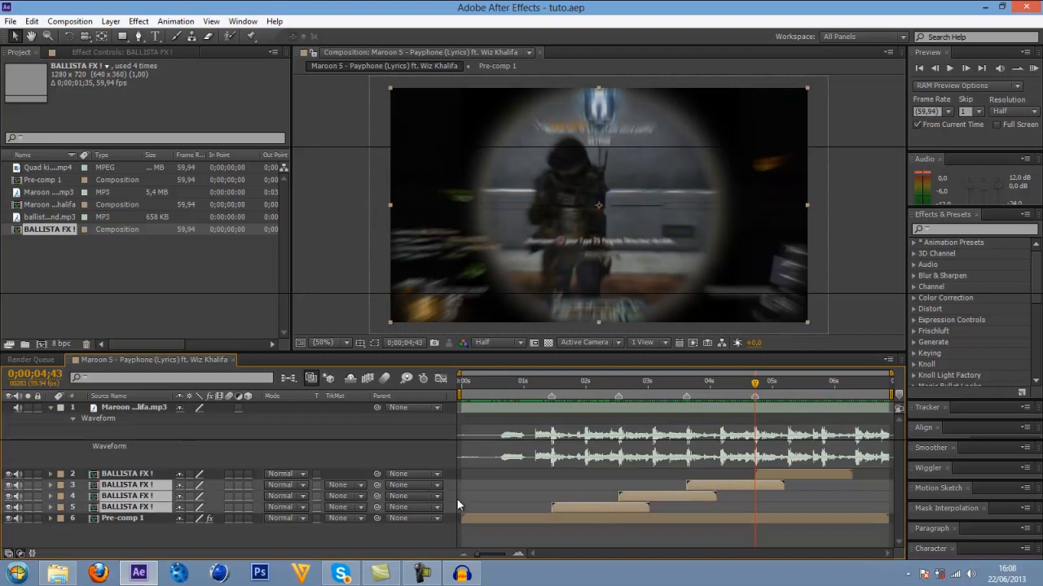
pyautogui.press('l')
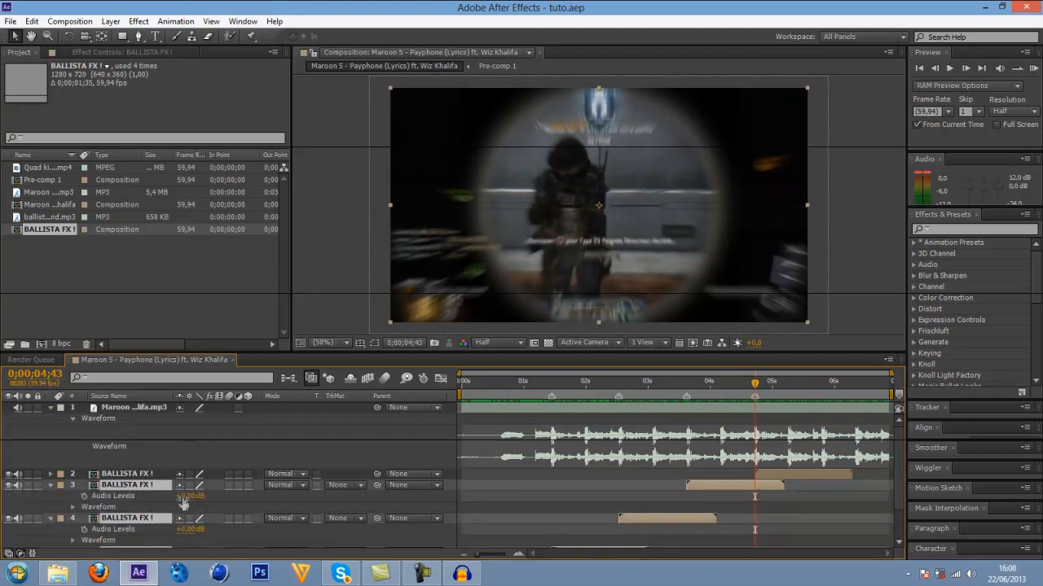
pyautogui.scroll(-2, 901, 494)
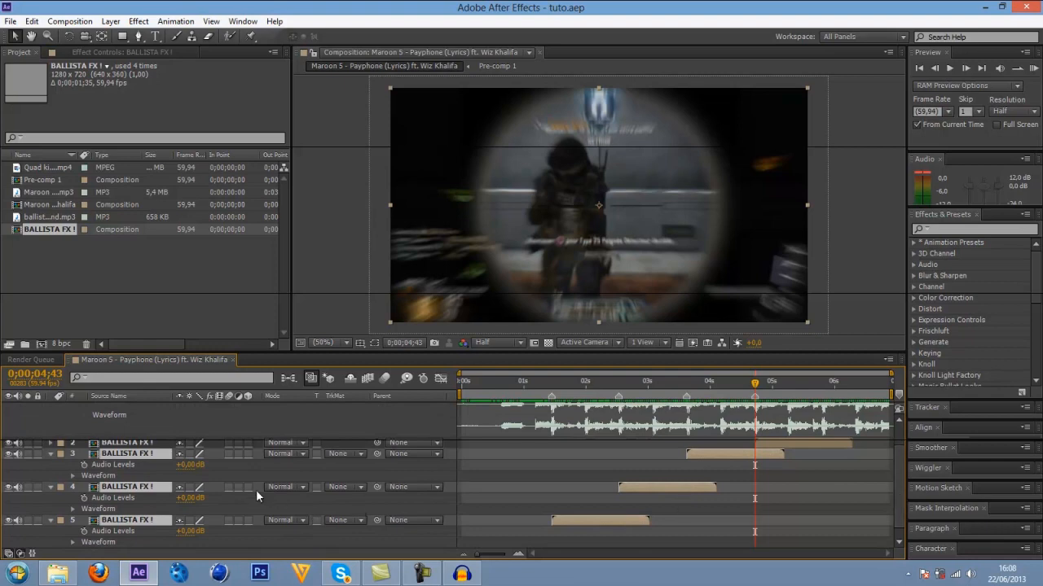
pyautogui.click(189, 464)
pyautogui.write('-5')
pyautogui.press('Return')
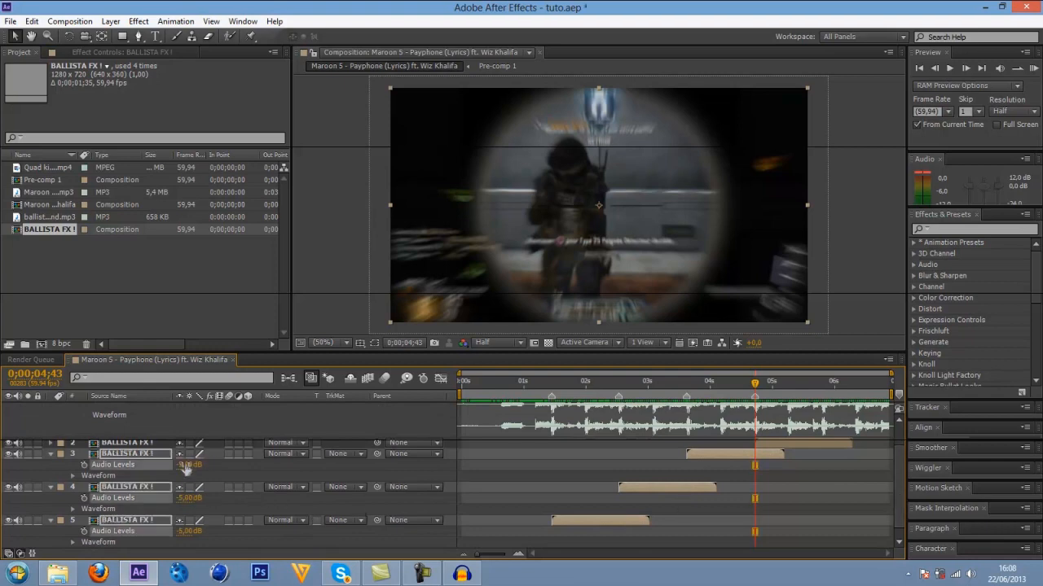
pyautogui.click(50, 453)
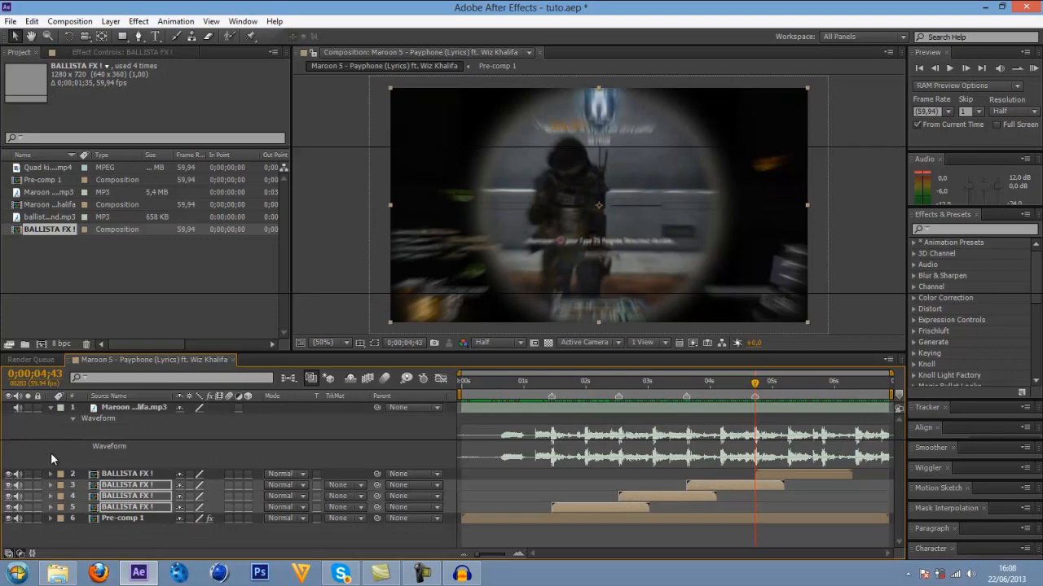
# Preview the adjusted gunshot volume from 0;00;01;02 and return the playhead to the start of the composition.
pyautogui.click(527, 386)
pyautogui.press('space')
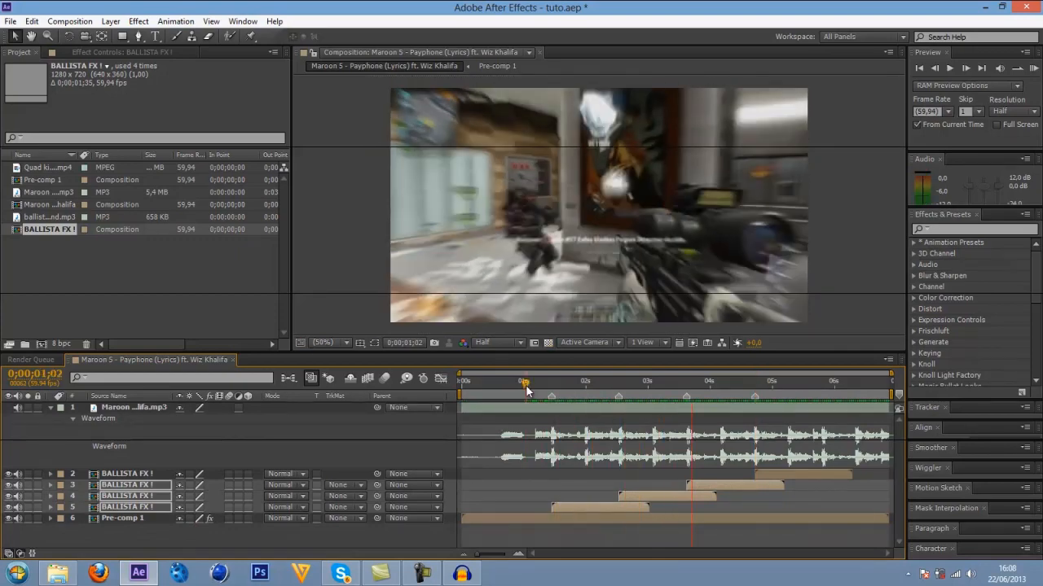
pyautogui.press('space')
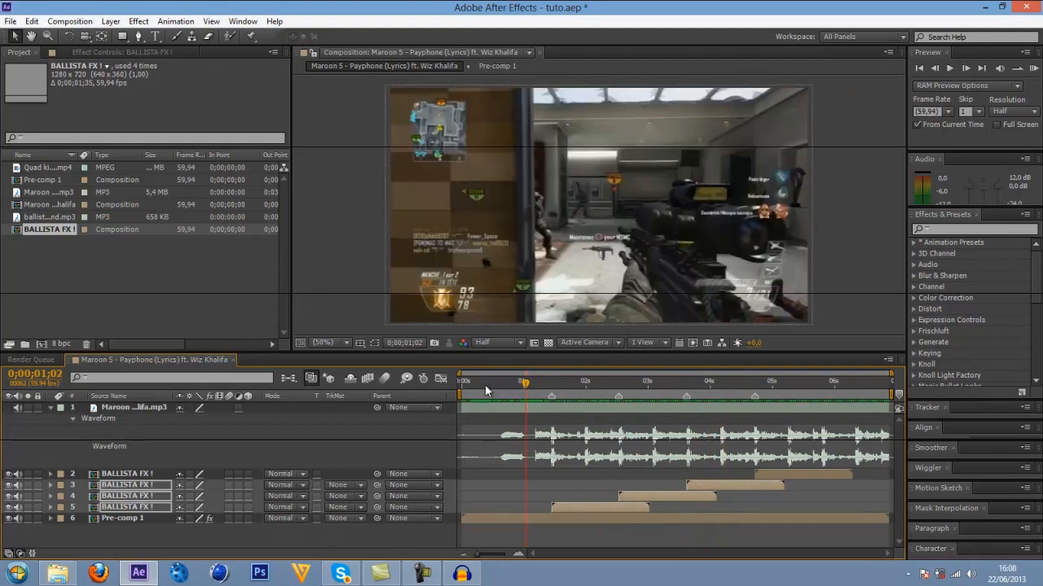
pyautogui.click(470, 379)
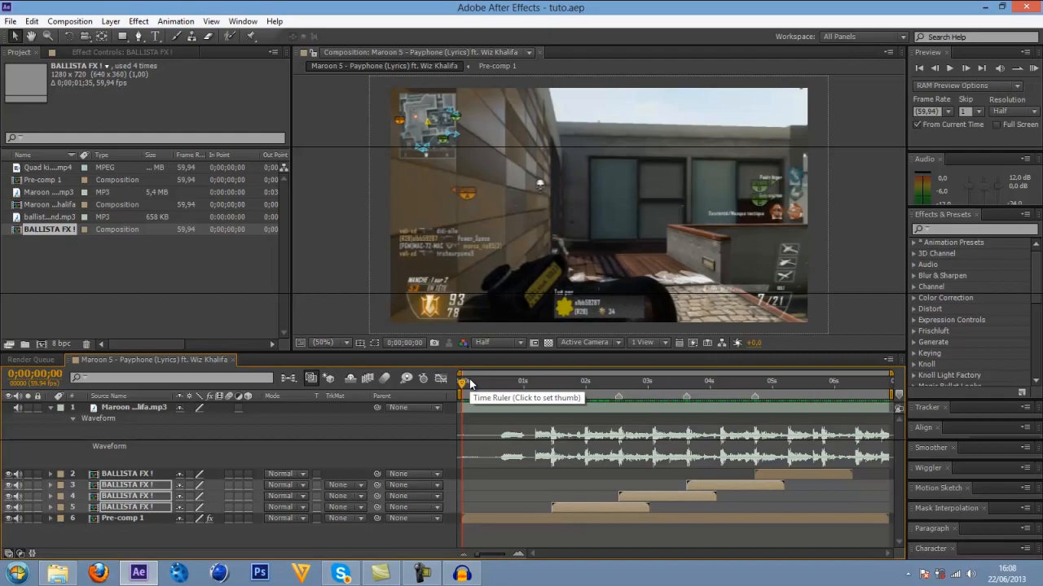
# Switch to Audacity to check the running audio recording, and minimize it to return to After Effects.
pyautogui.click(462, 573)
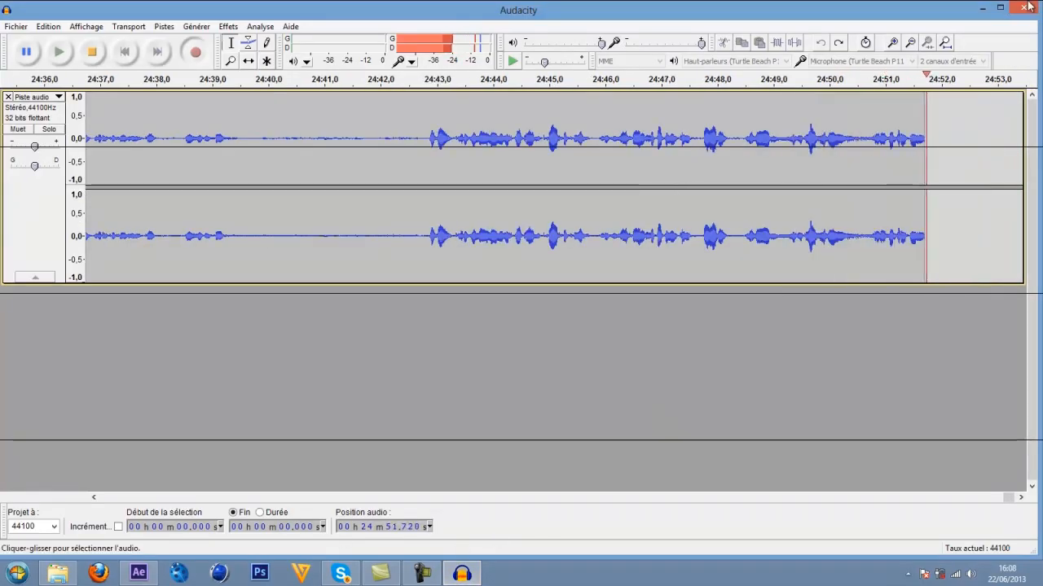
pyautogui.click(982, 12)
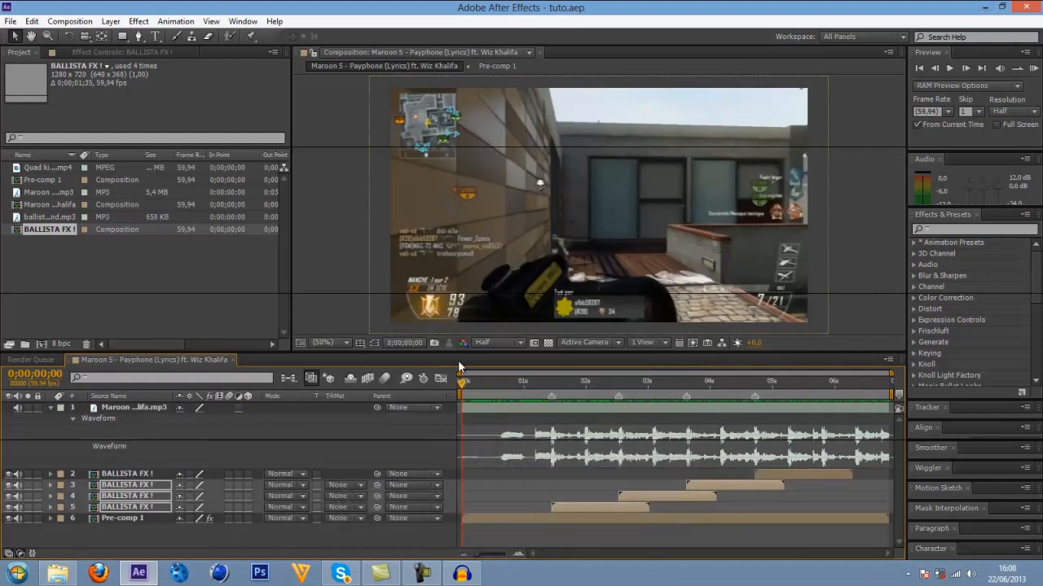